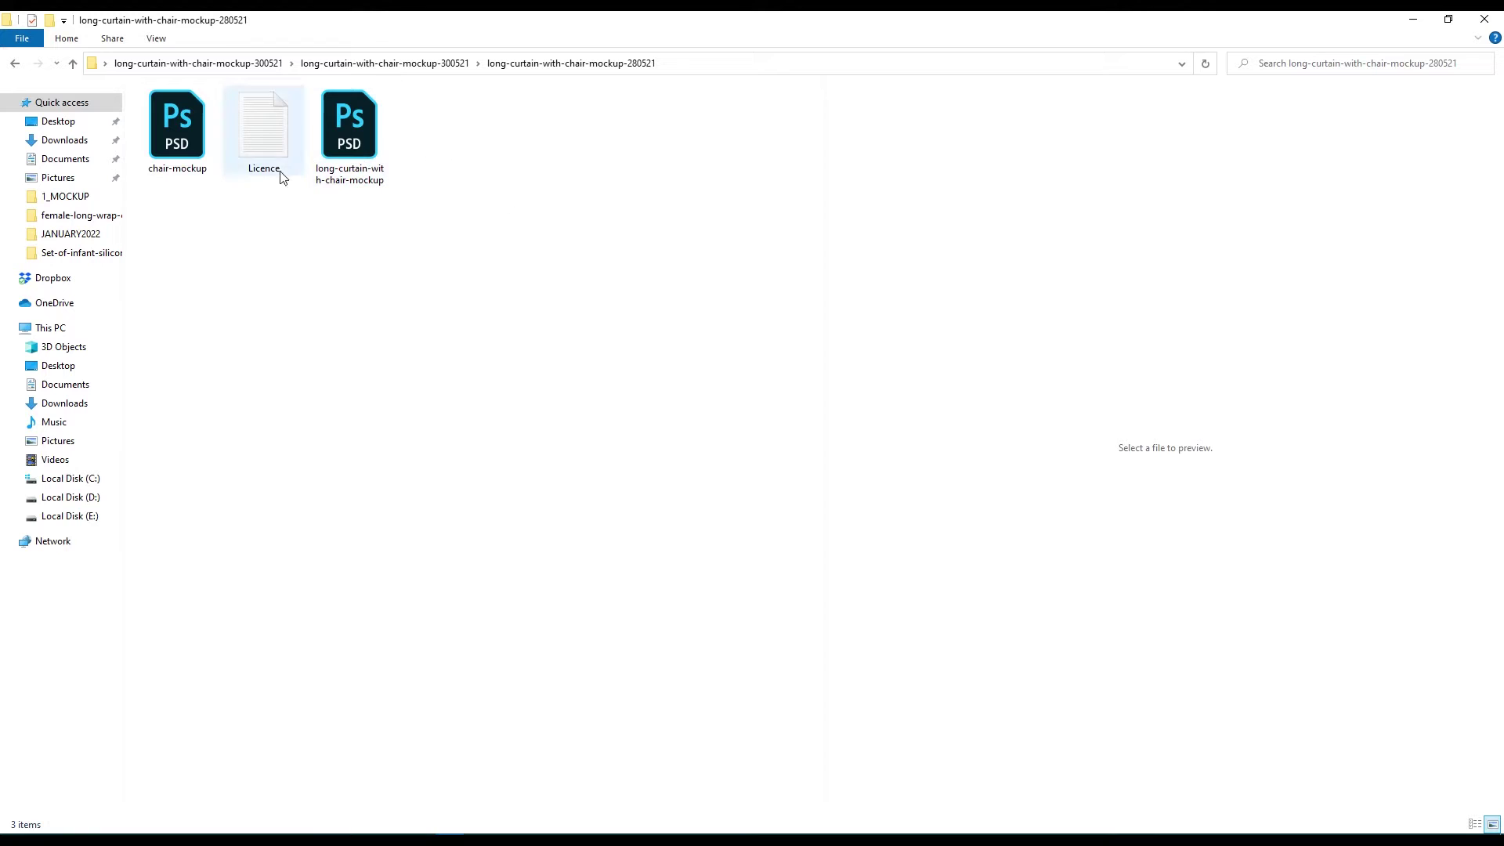
Open the long-curtain-with-chair-mockup PSD file in Photoshop
left_click(360, 135)
right_click(362, 137)
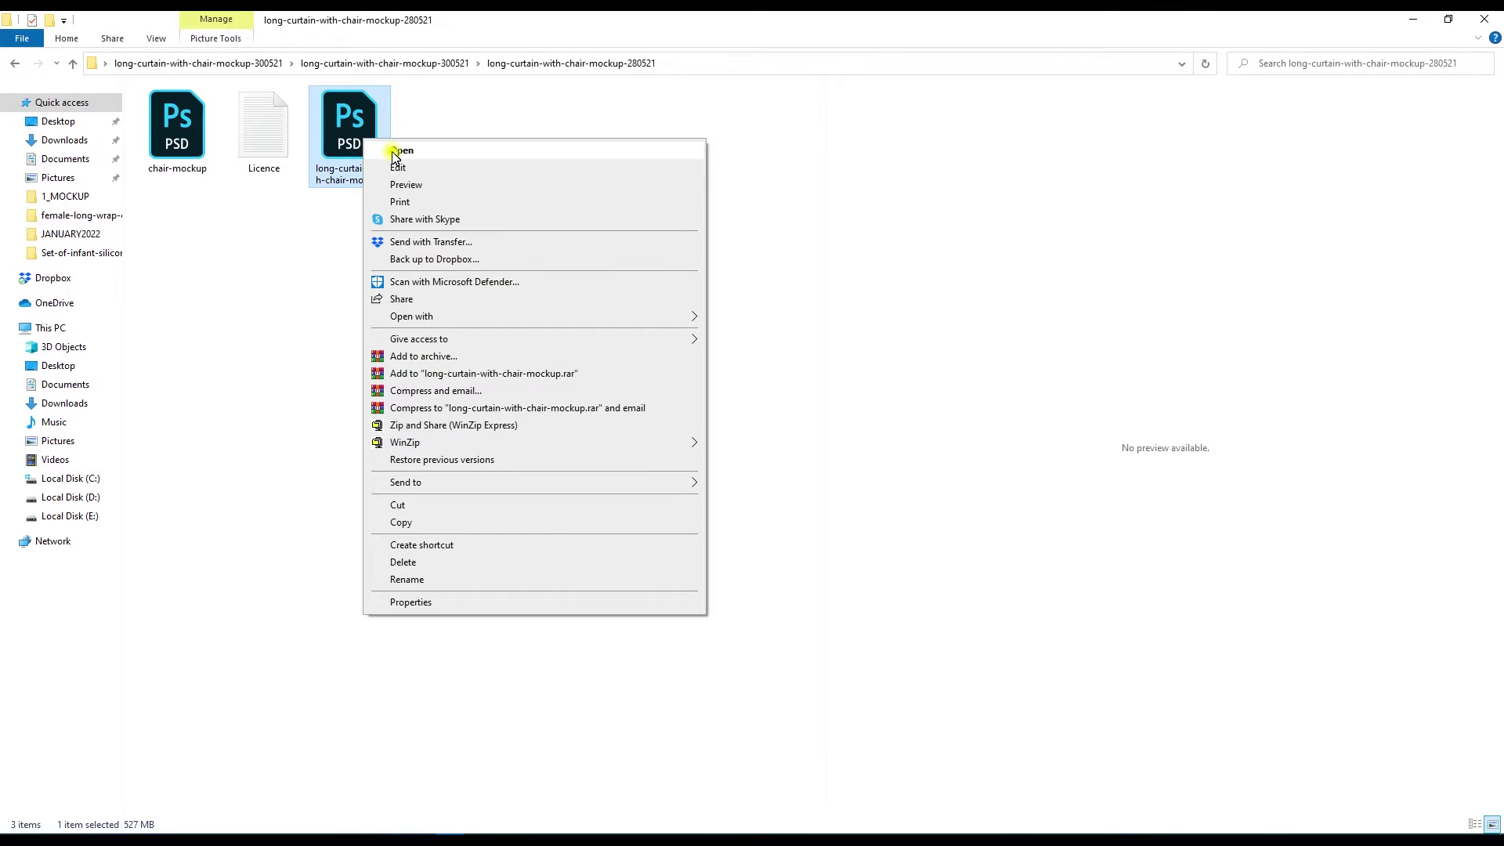
left_click(394, 152)
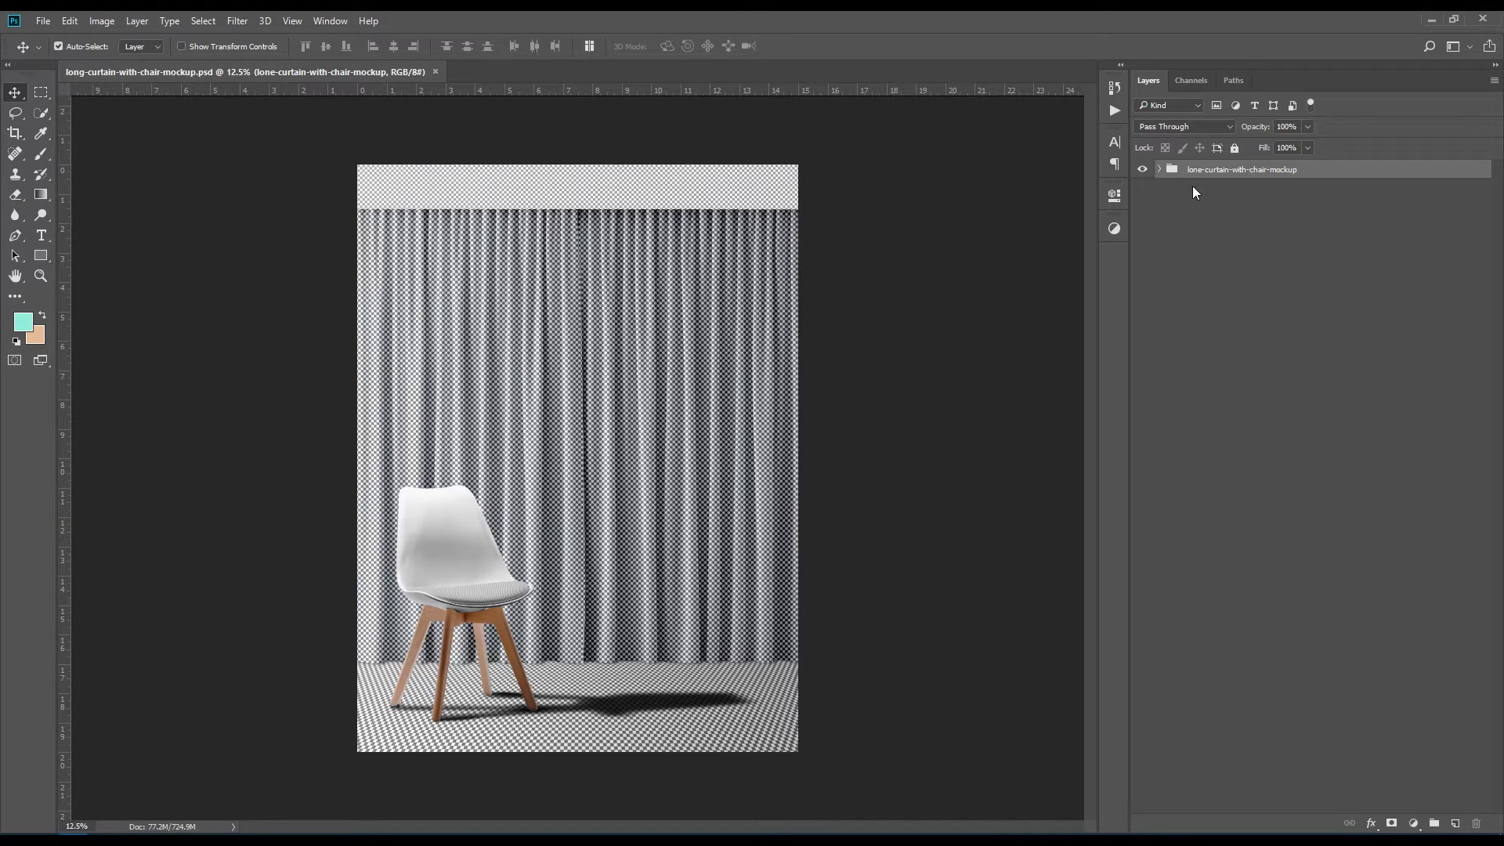
Expand the mockup group, its "change designs here" group, and the chair group down to the seat and chair layers
left_click(1161, 169)
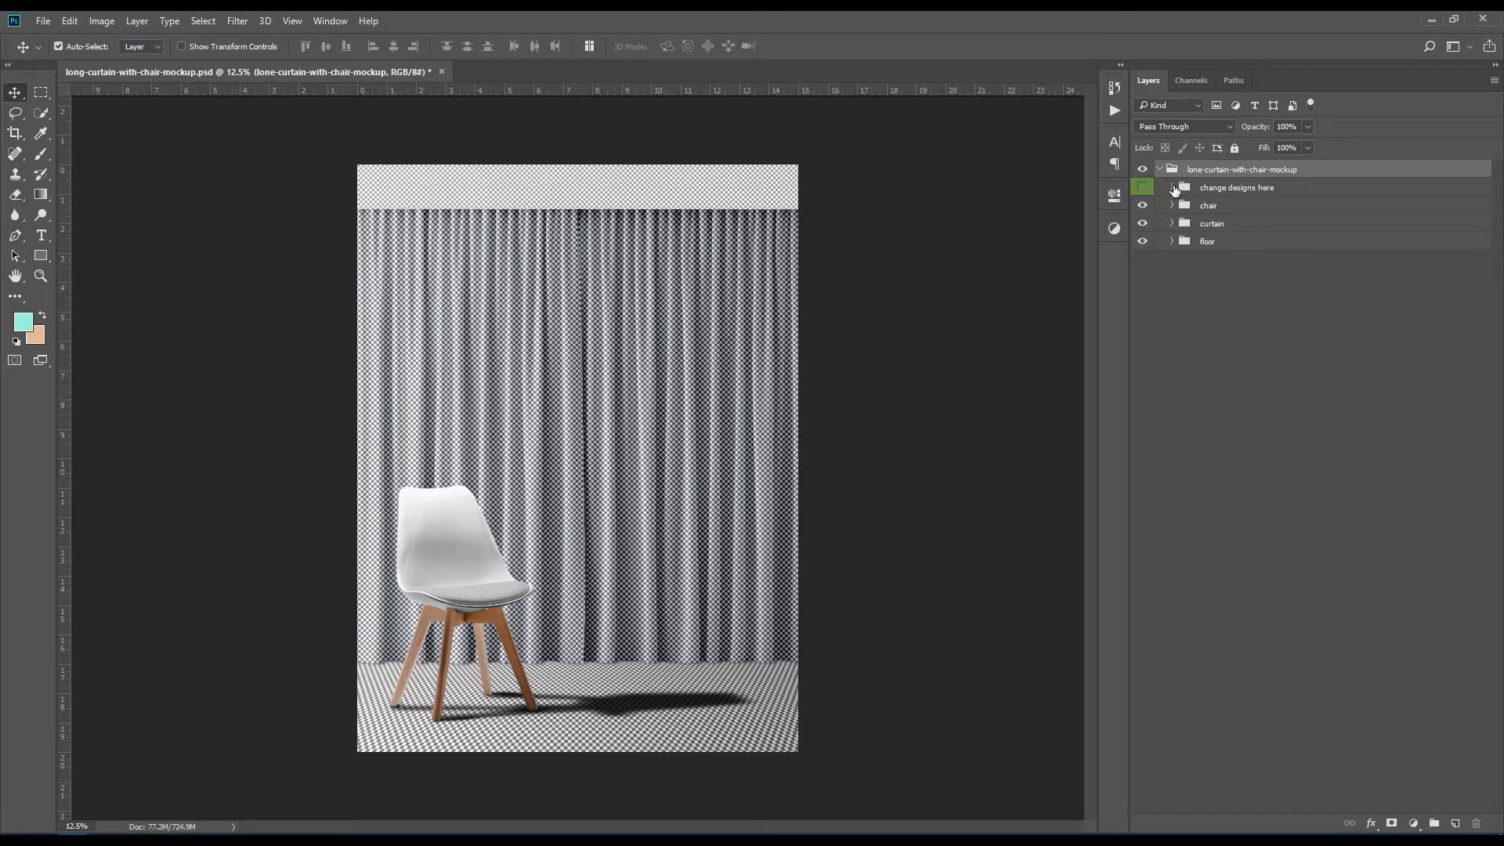
left_click(1172, 188)
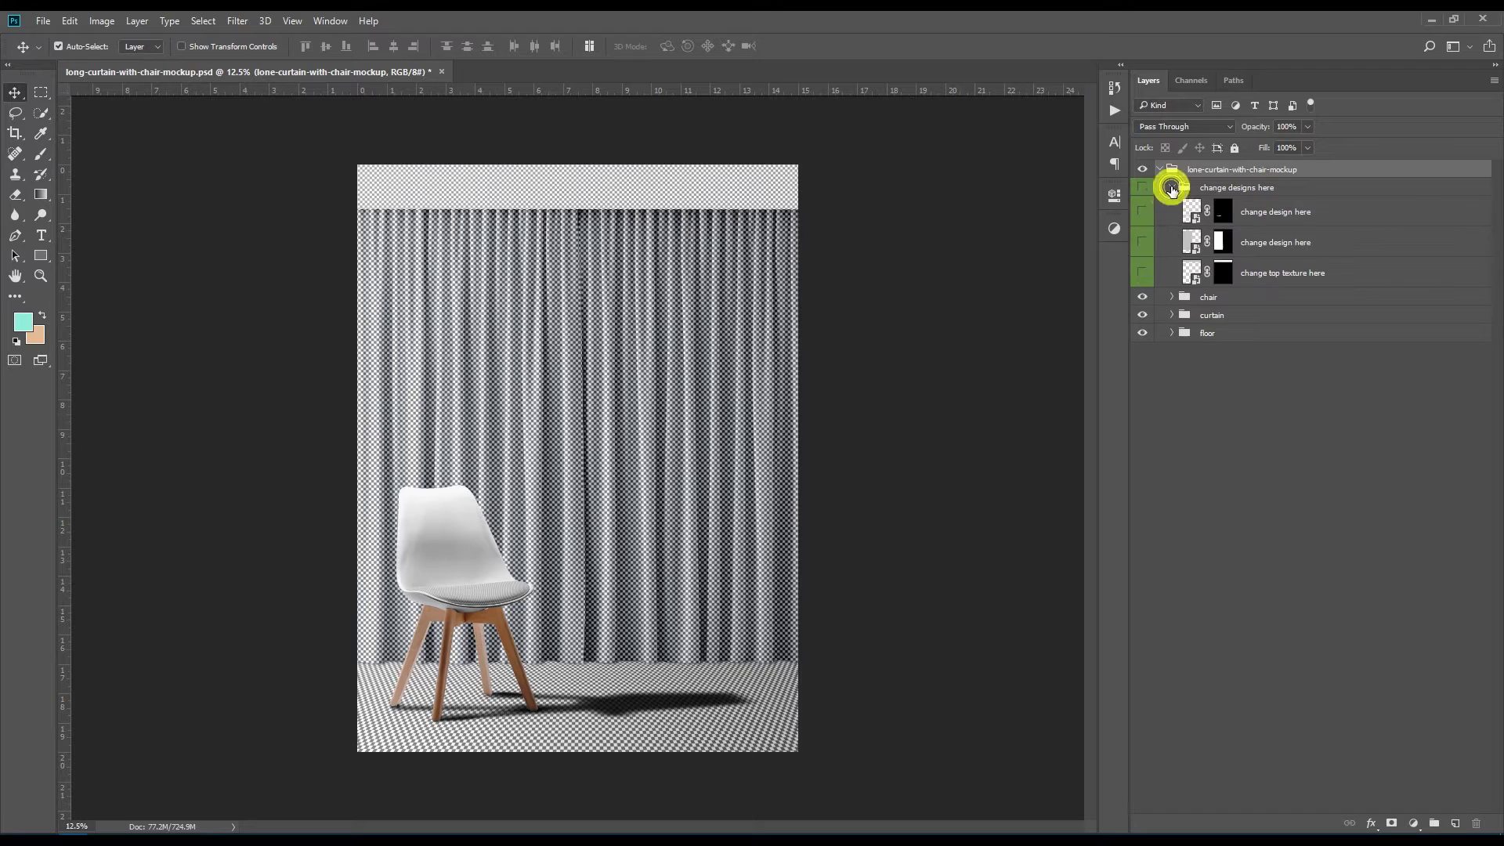
left_click(1172, 299)
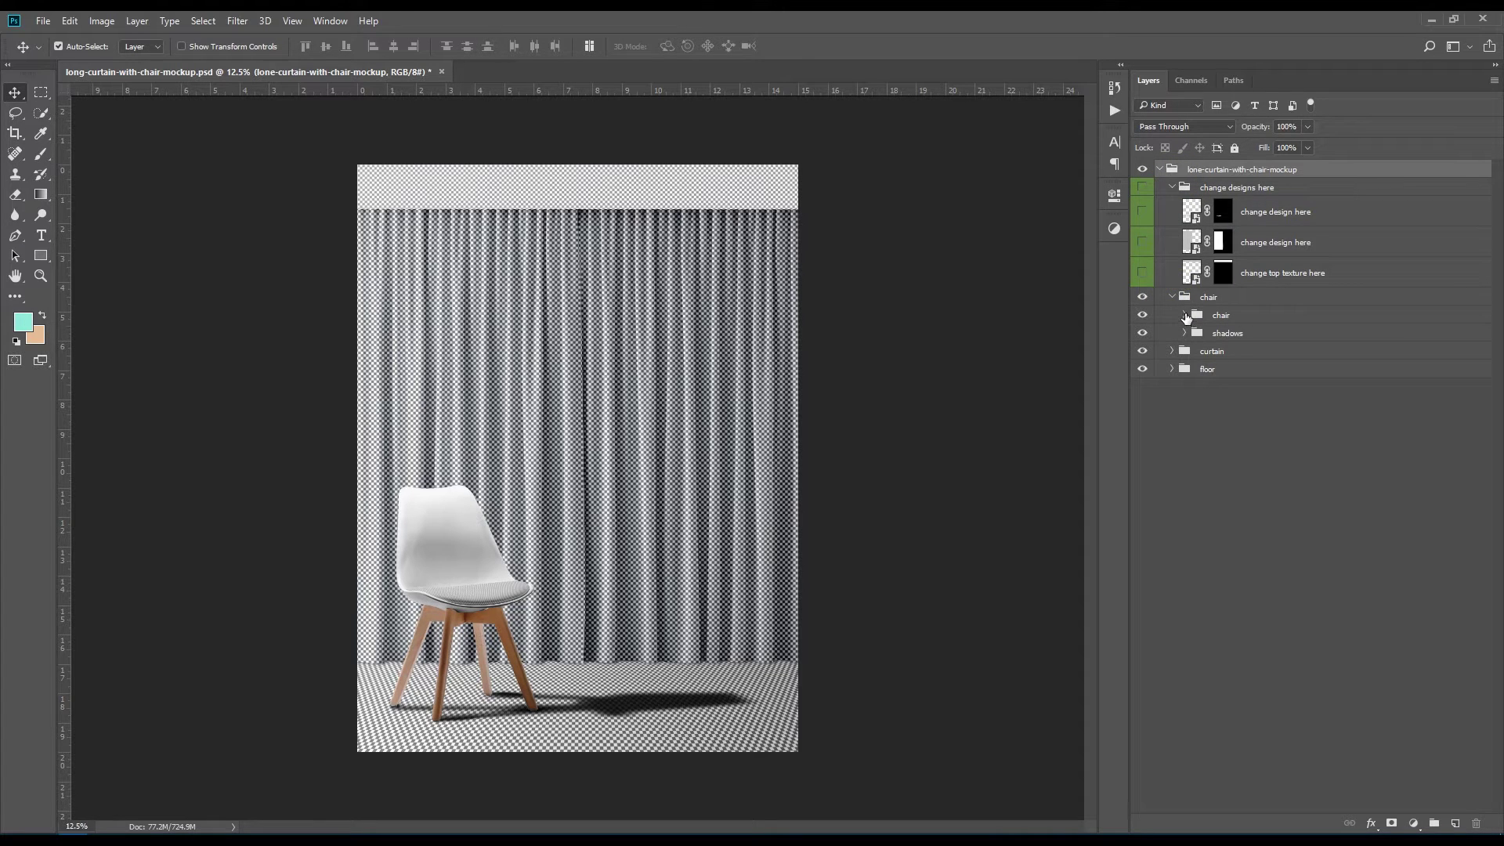
left_click(1185, 315)
left_click(1196, 335)
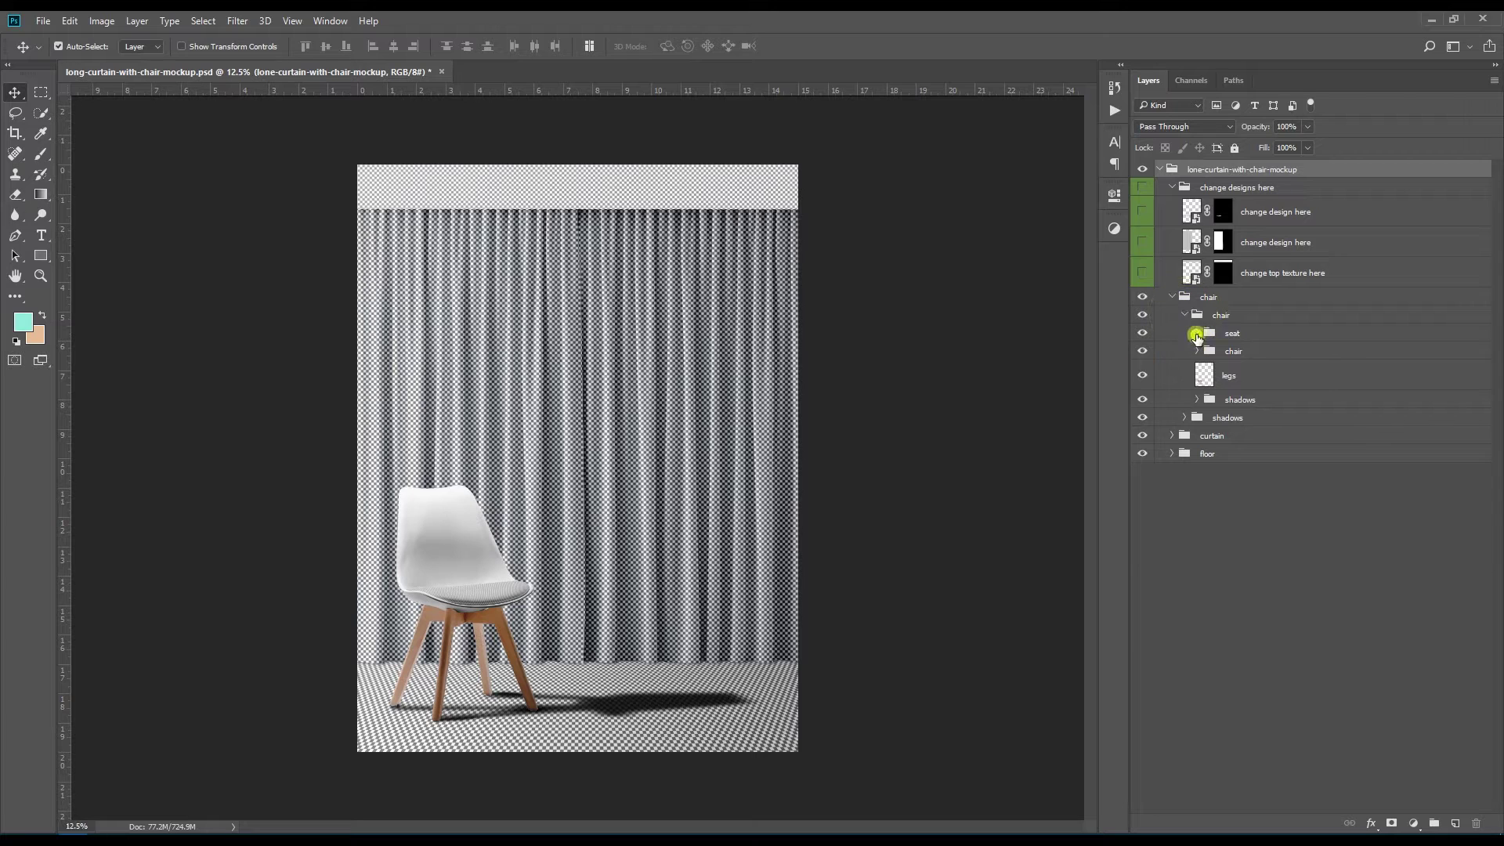
left_click(1198, 461)
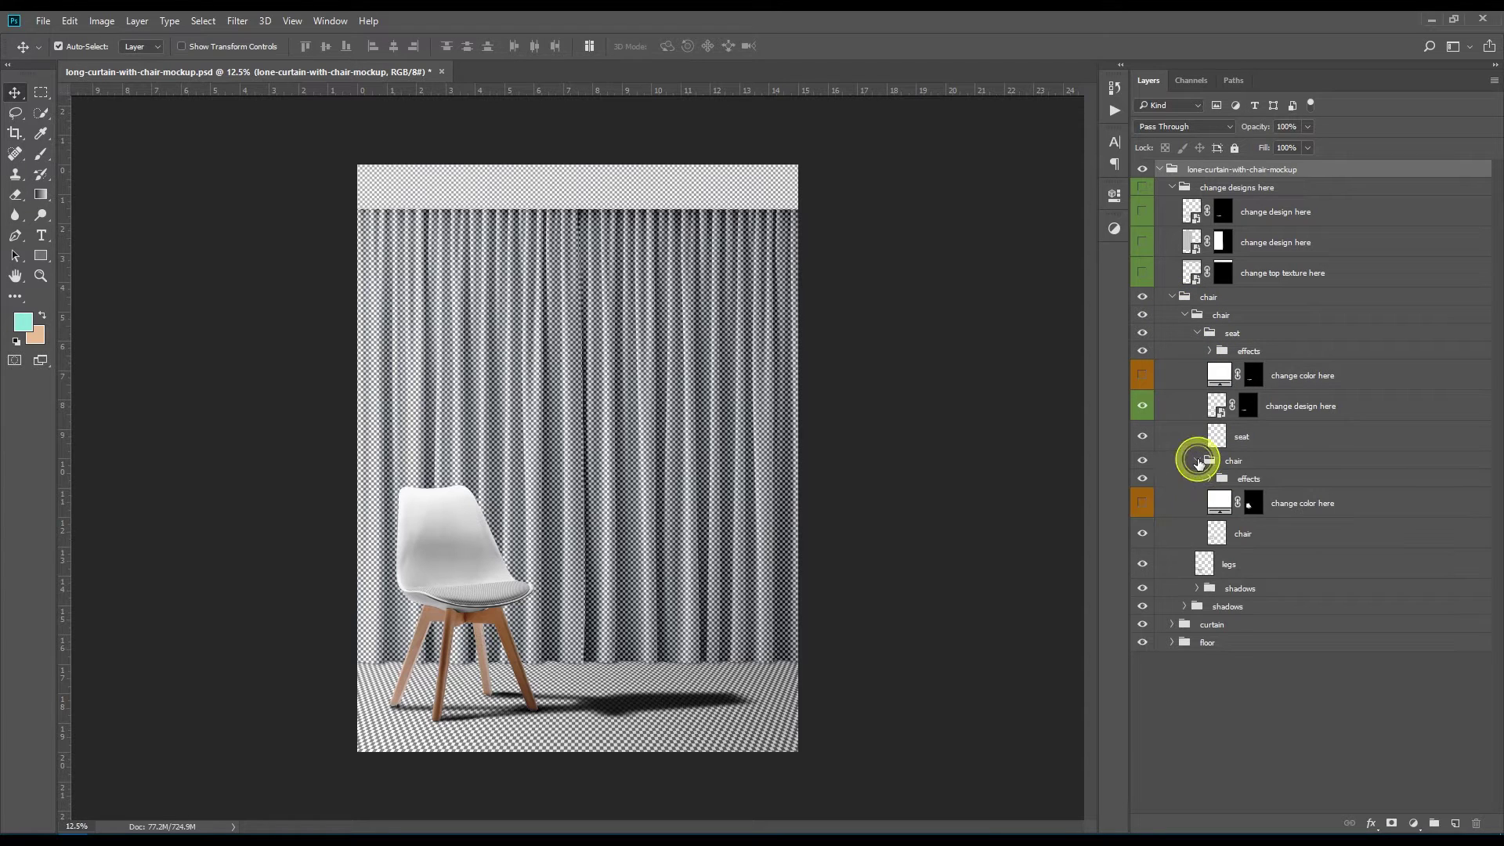
left_click(1197, 588)
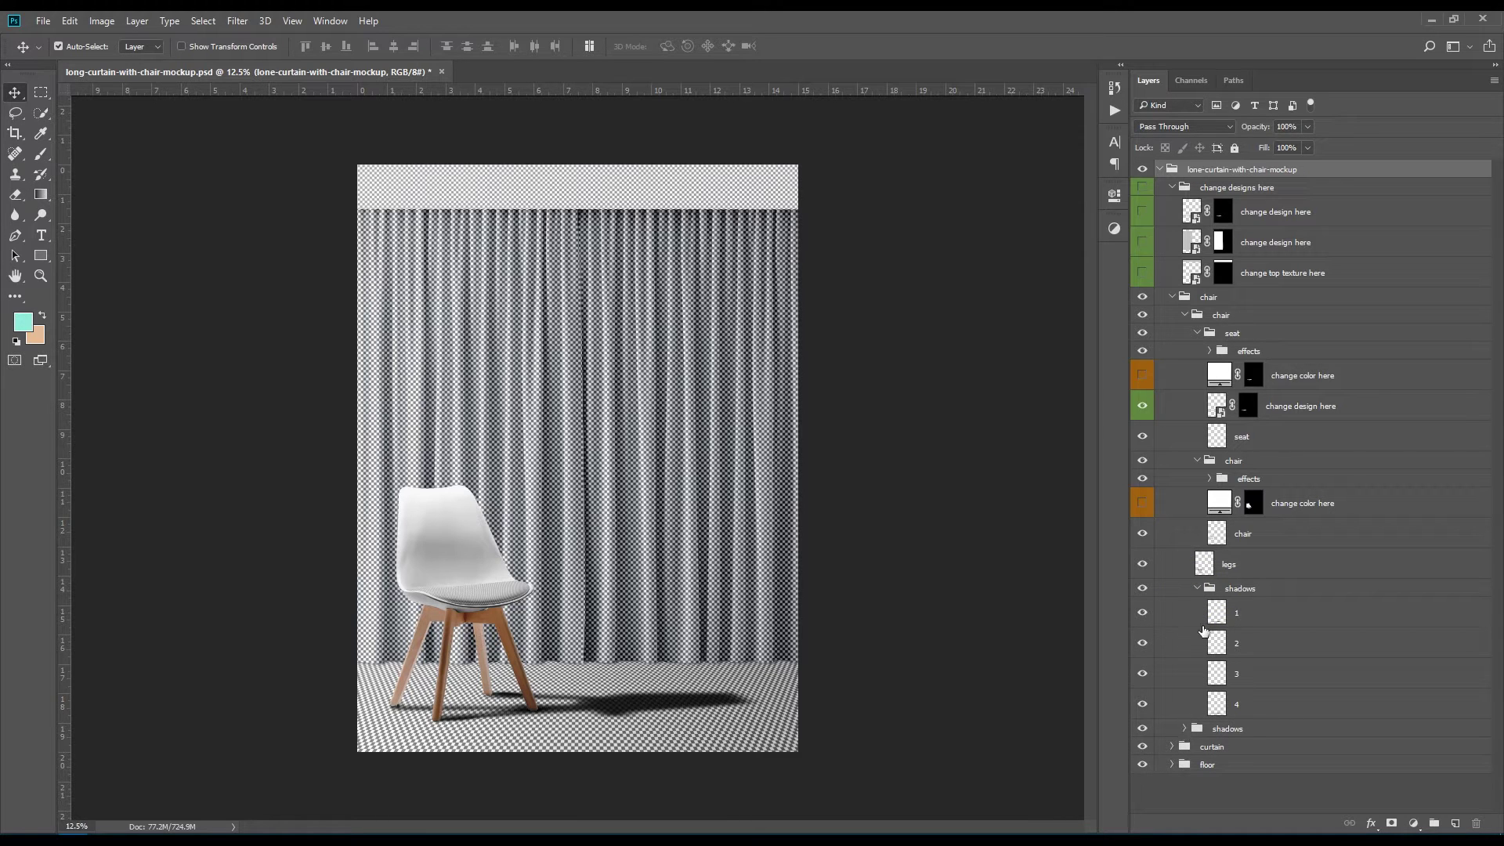
left_click(1198, 589)
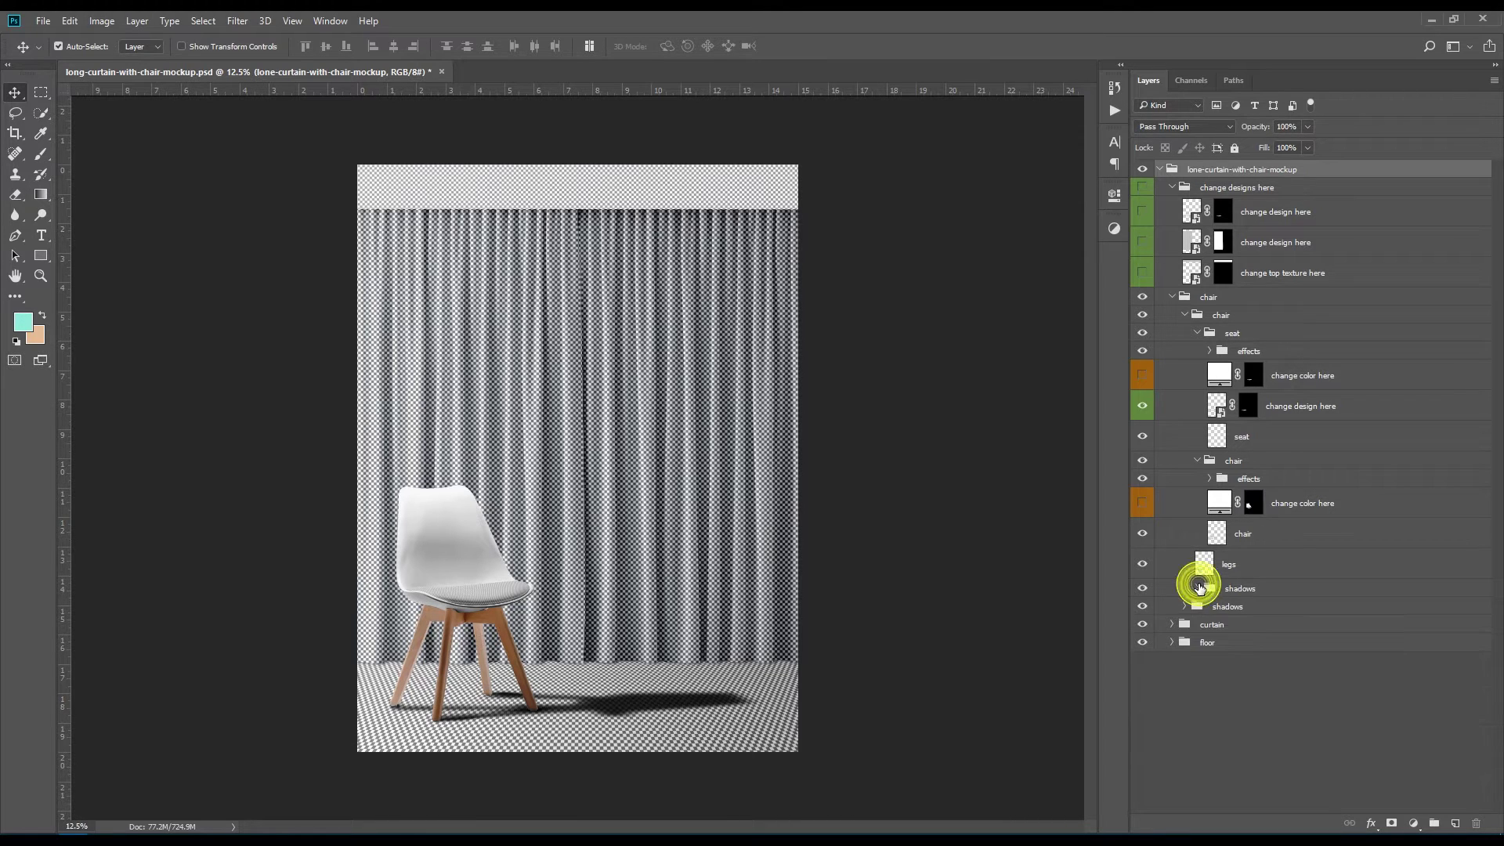
Expand the curtain group with its top, c1 and c2 subgroups, and the floor group
left_click(1170, 626)
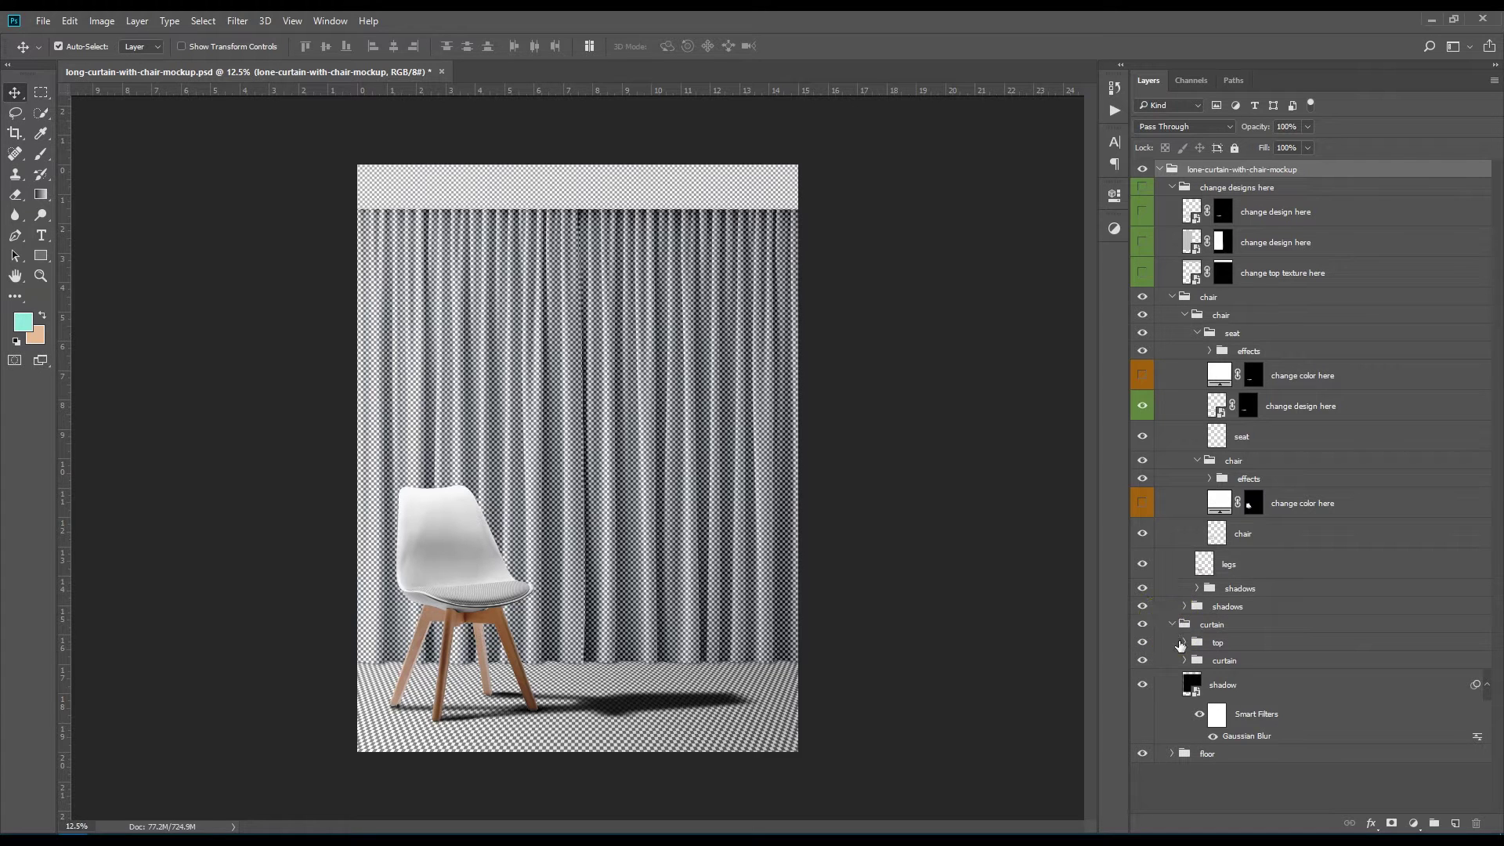
left_click(1185, 642)
scroll(1331, 669, "down", 1)
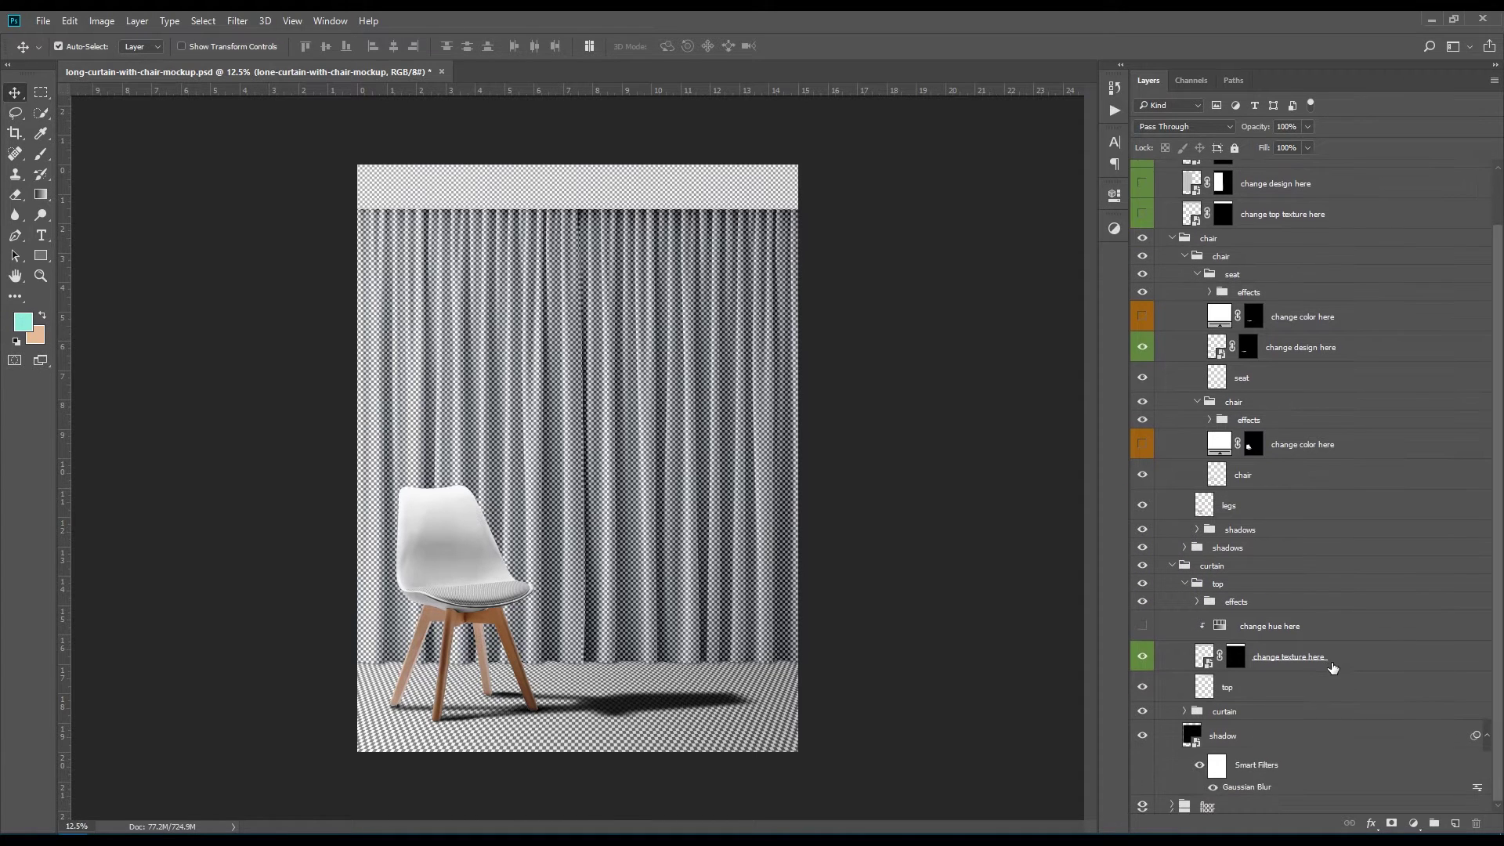
left_click(1185, 711)
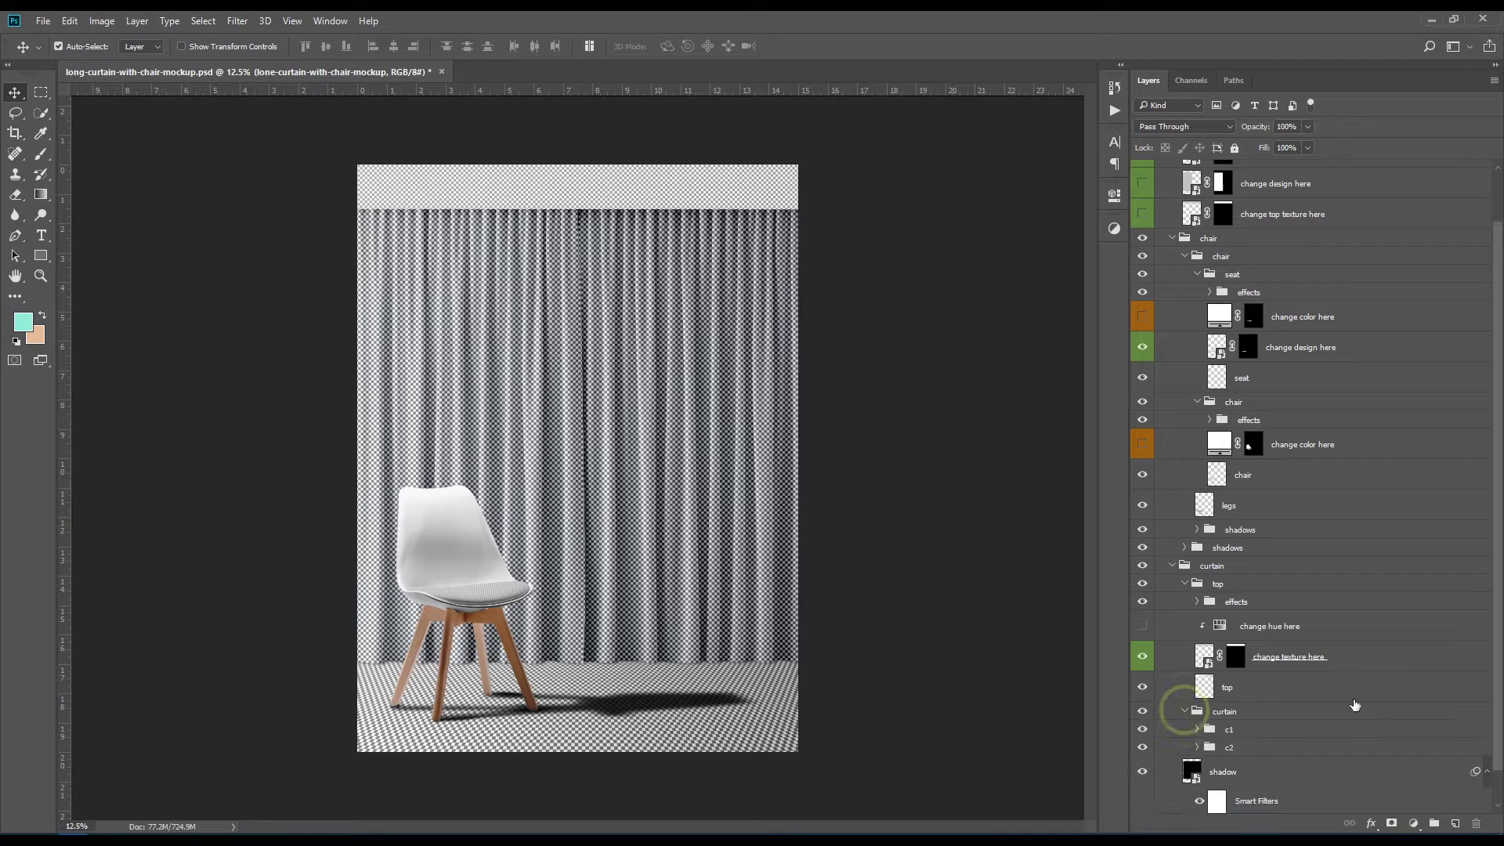
scroll(1360, 709, "down", 1)
left_click(1197, 694)
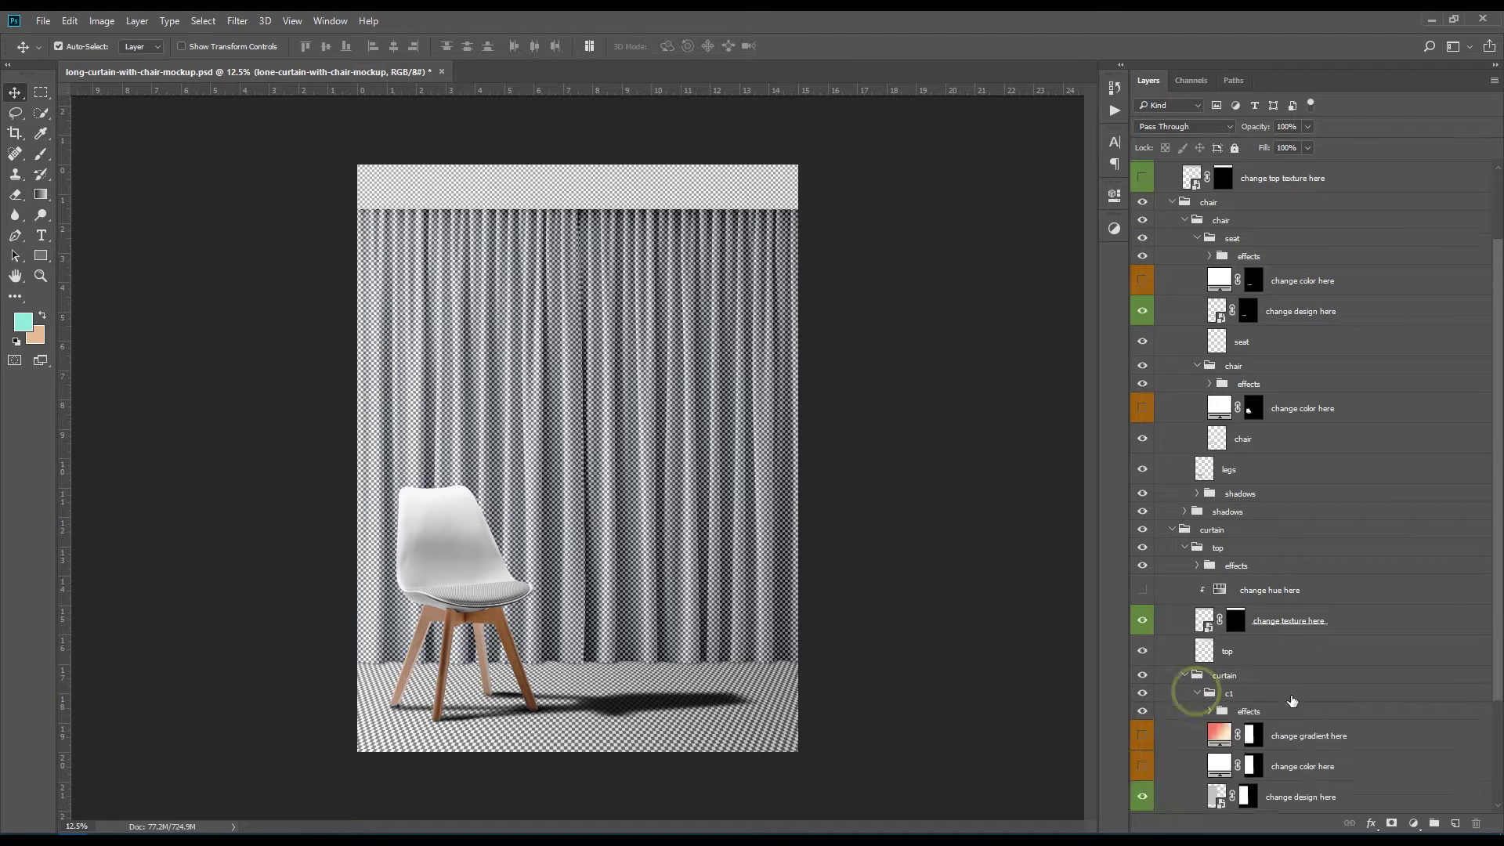
scroll(1293, 698, "down", 2)
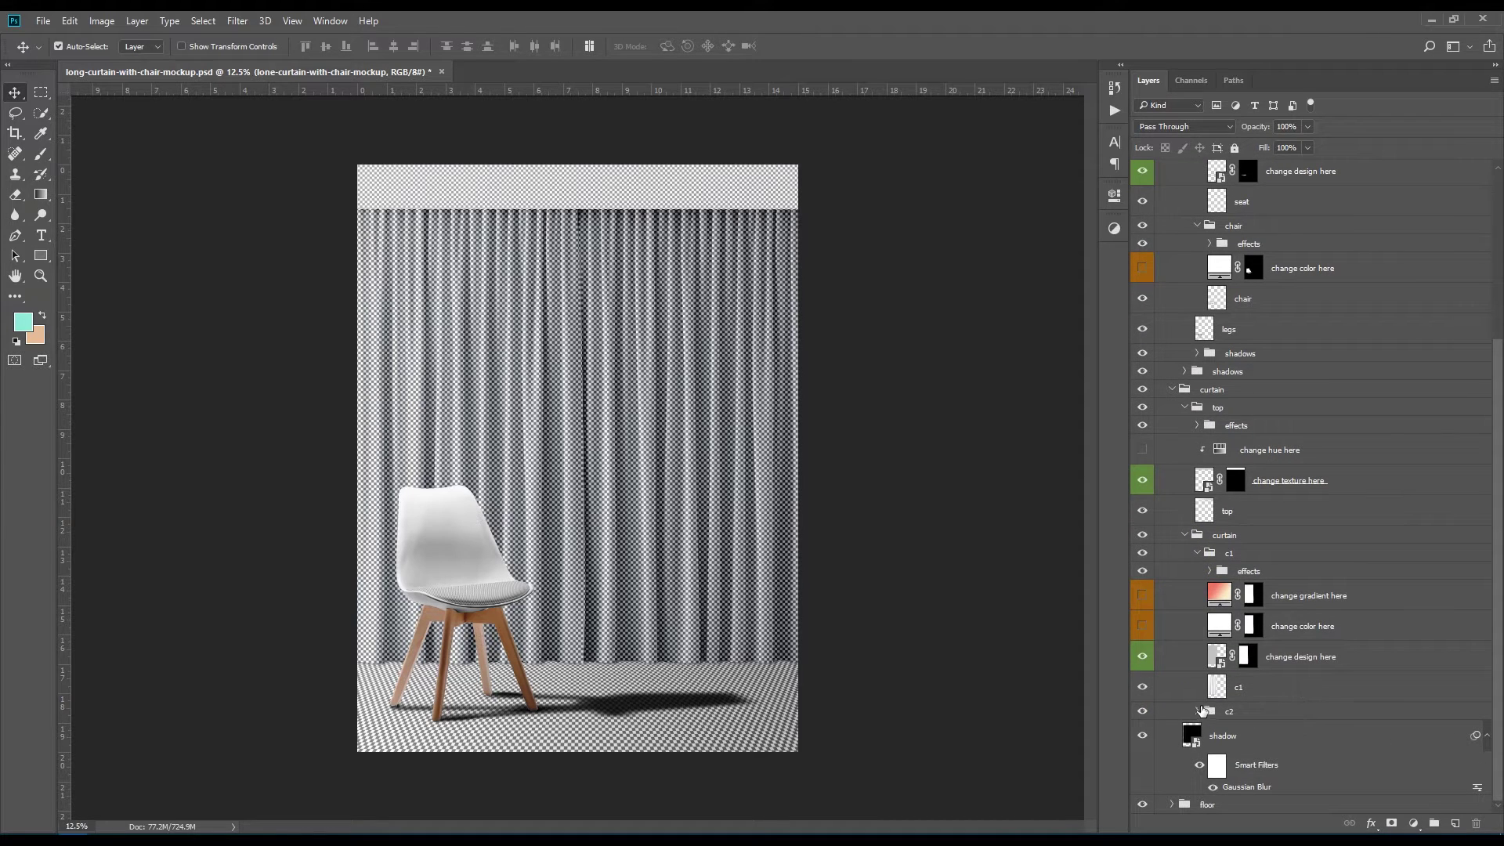
left_click(1200, 710)
scroll(1380, 708, "down", 2)
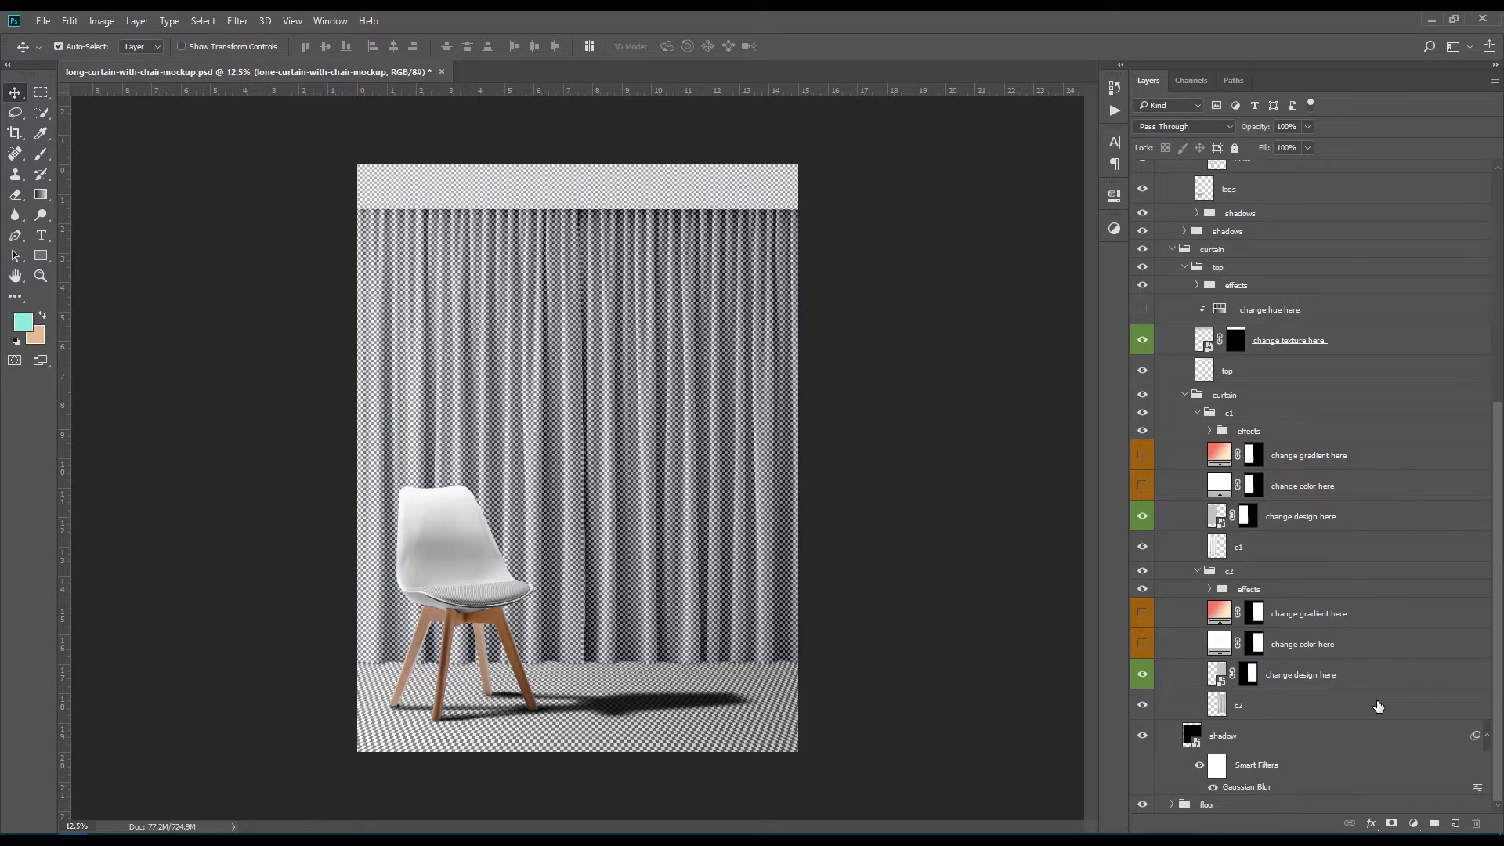
left_click(1173, 805)
scroll(1332, 708, "down", 1)
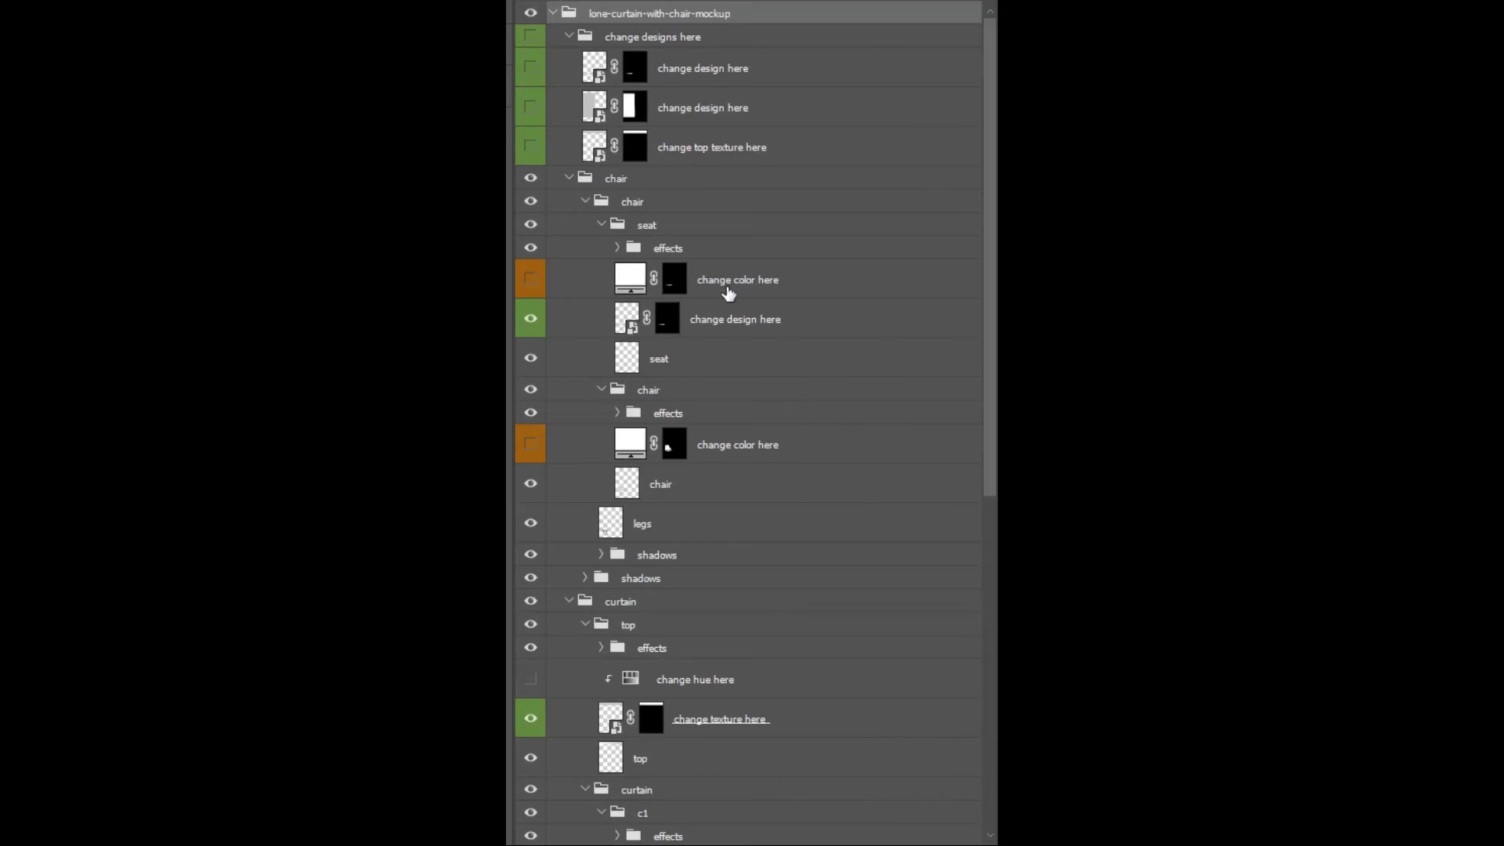
Examine the full layer stack for the editable design, color, gradient and texture layers, and inspect the mockup image up close
left_click_drag(994, 31, 997, 363)
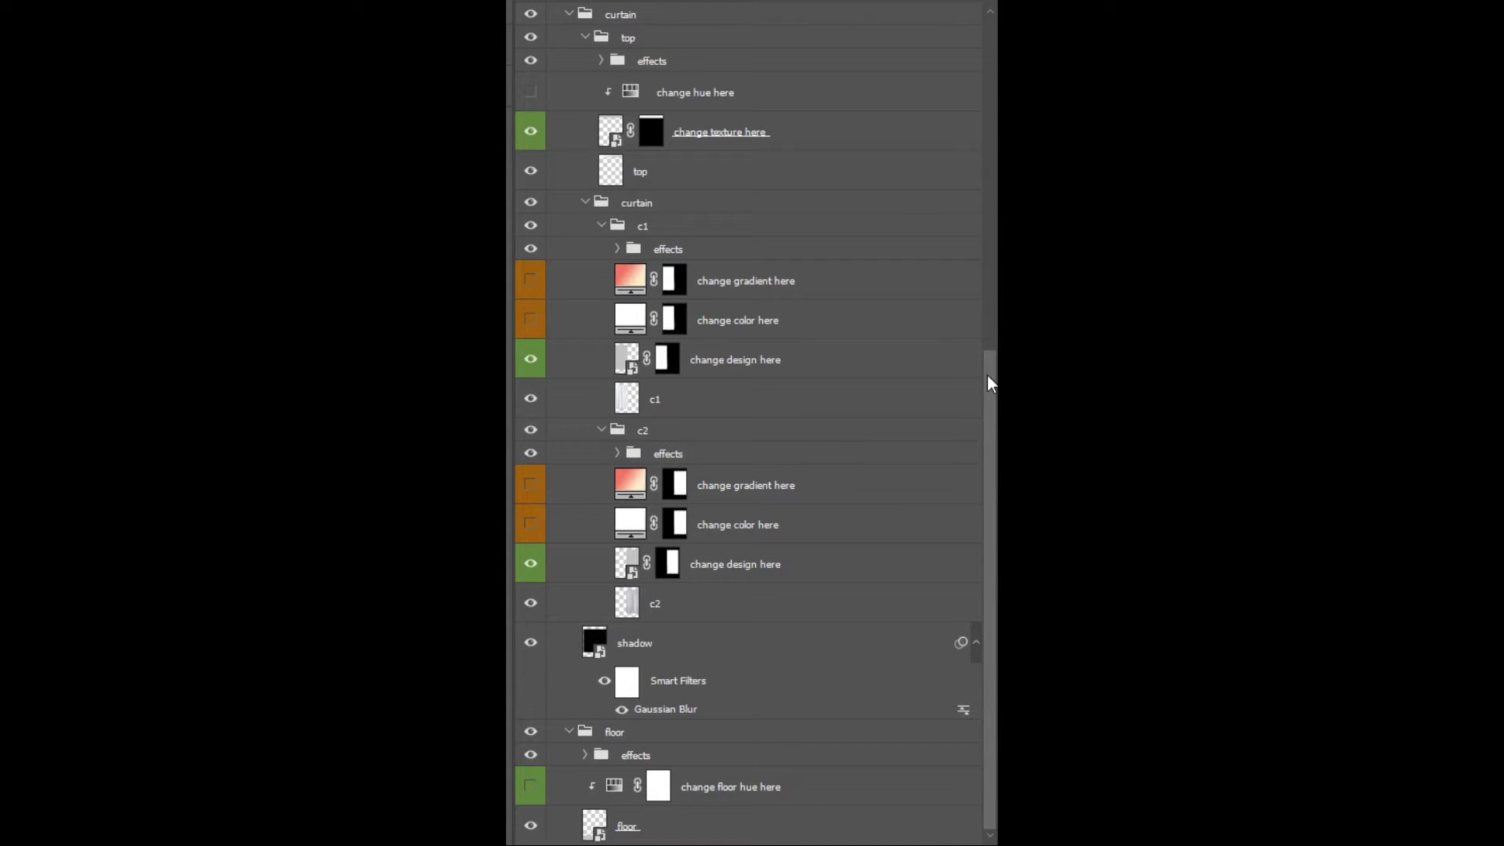
left_click_drag(989, 375, 994, 44)
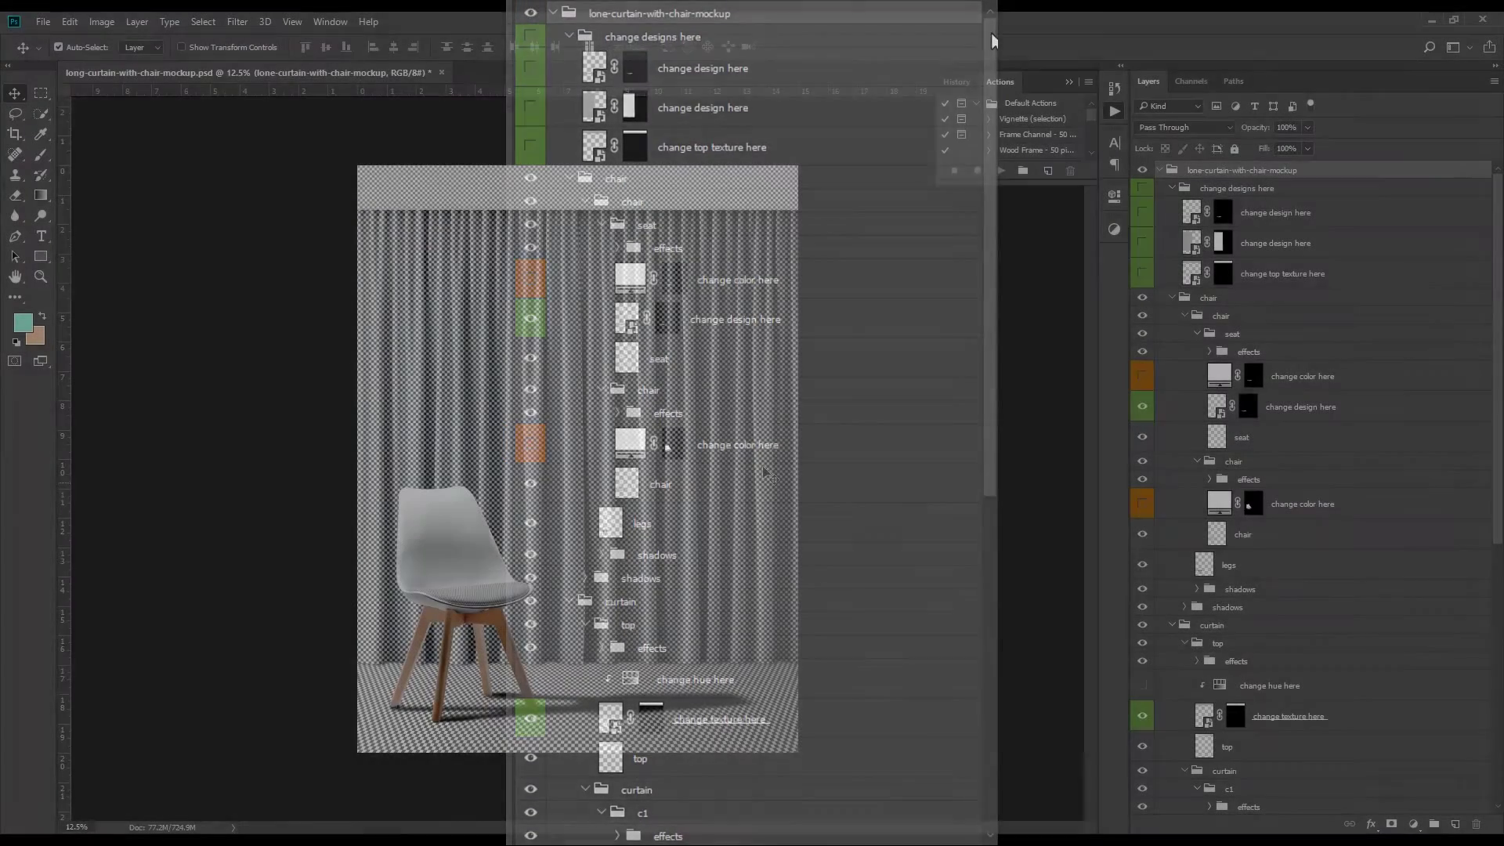
key("ctrl+plus")
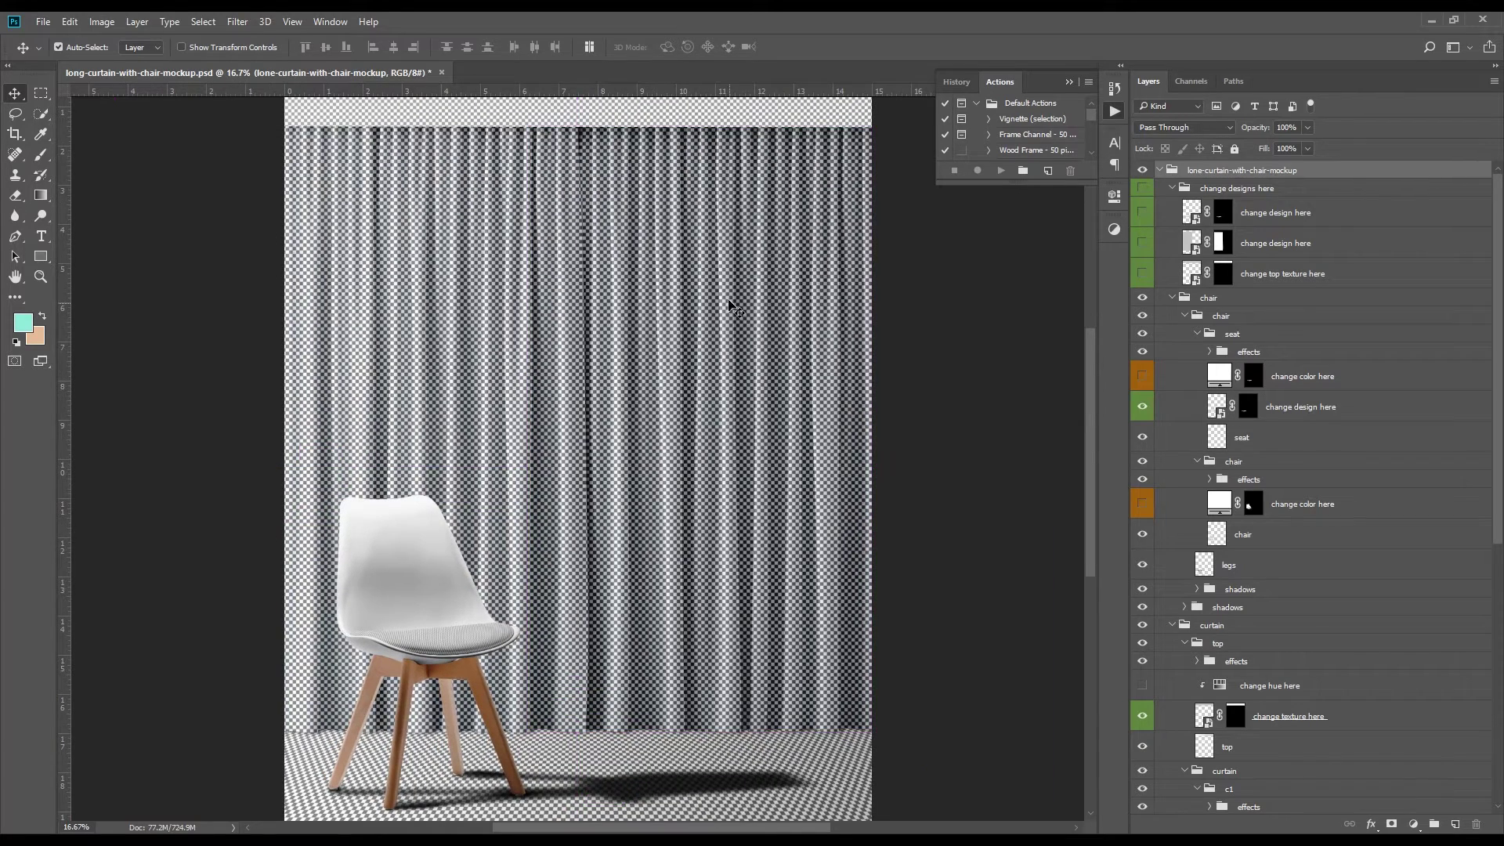
scroll(730, 305, "up", 3)
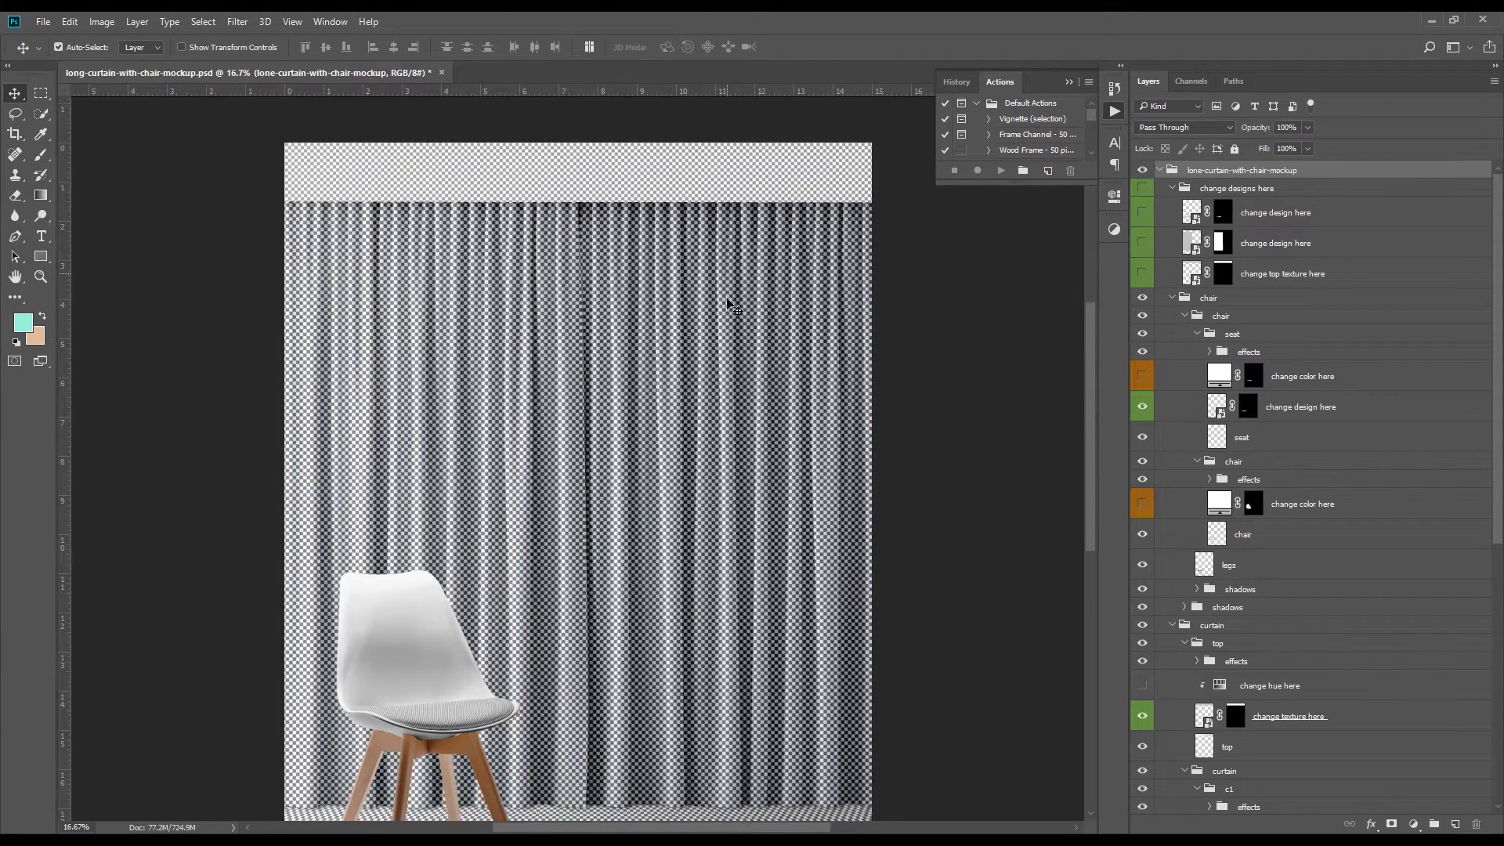
scroll(730, 305, "down", 5)
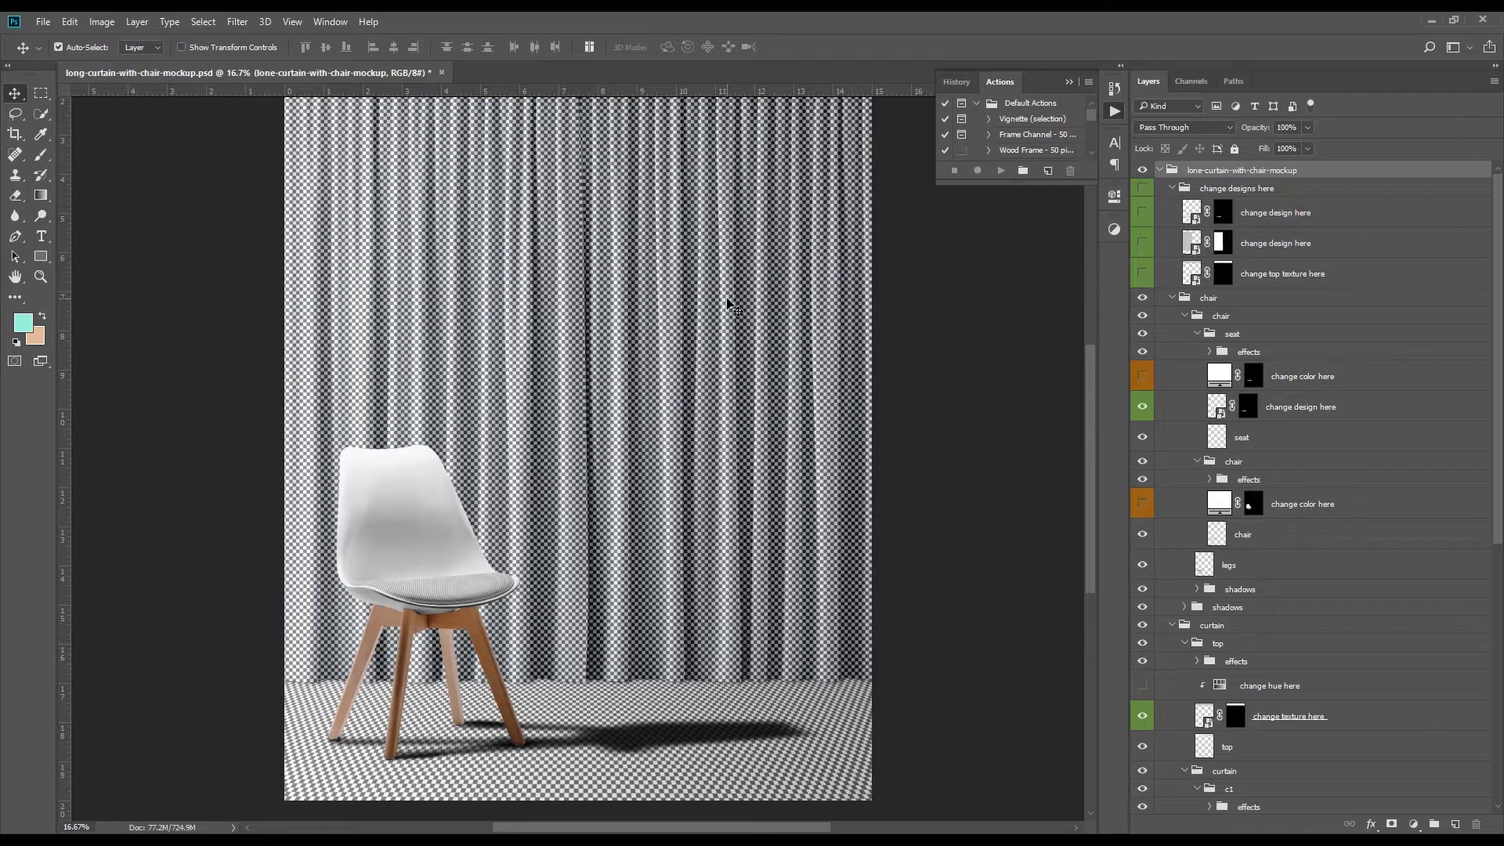
scroll(729, 304, "up", 4)
scroll(730, 305, "down", 2)
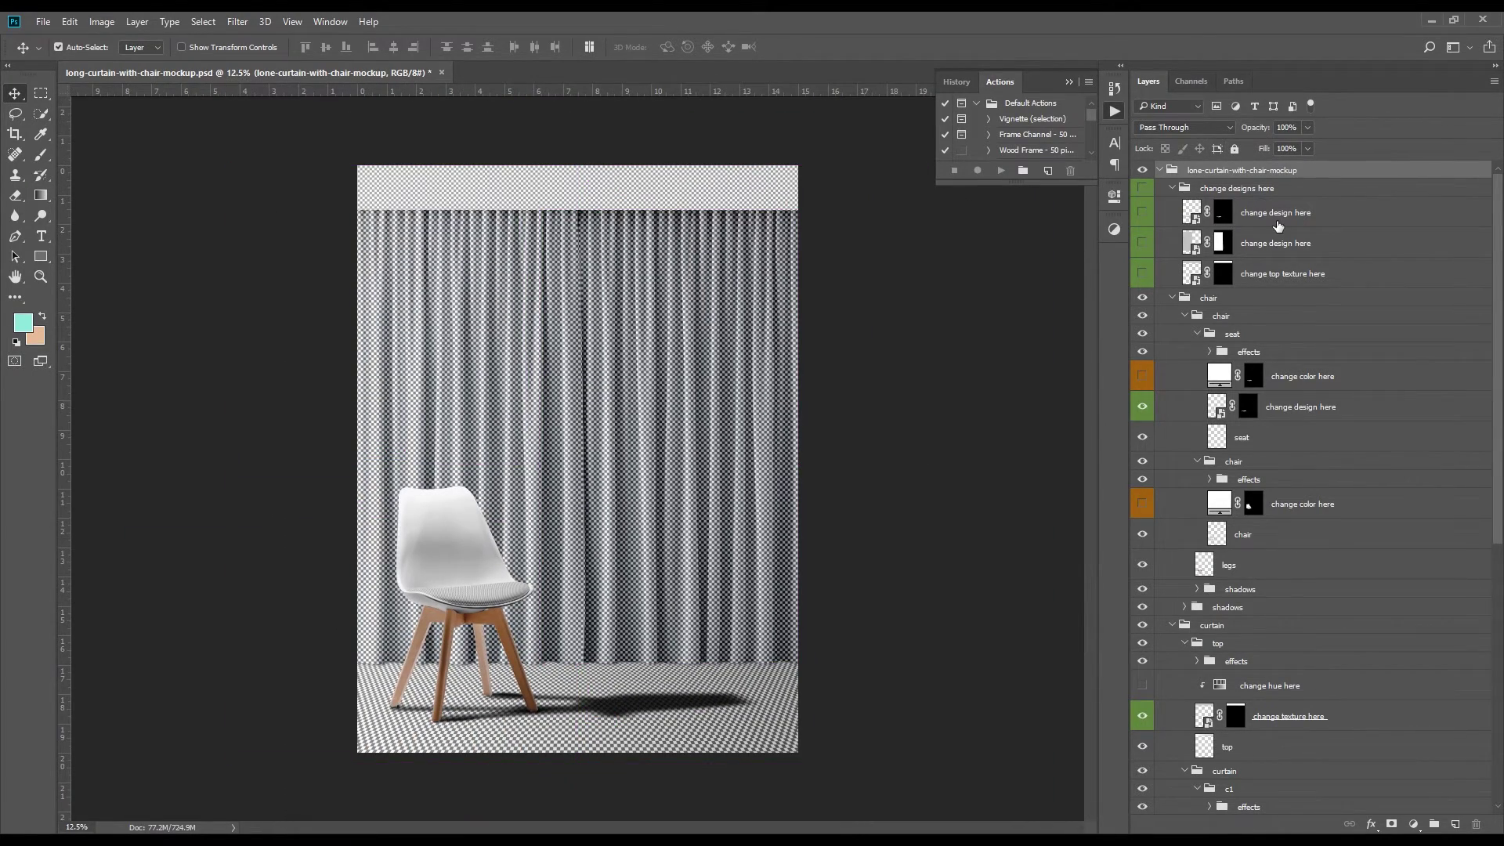
Open the contents of the uppermost "change design here" smart object in the "change designs here" group
left_click(1282, 228)
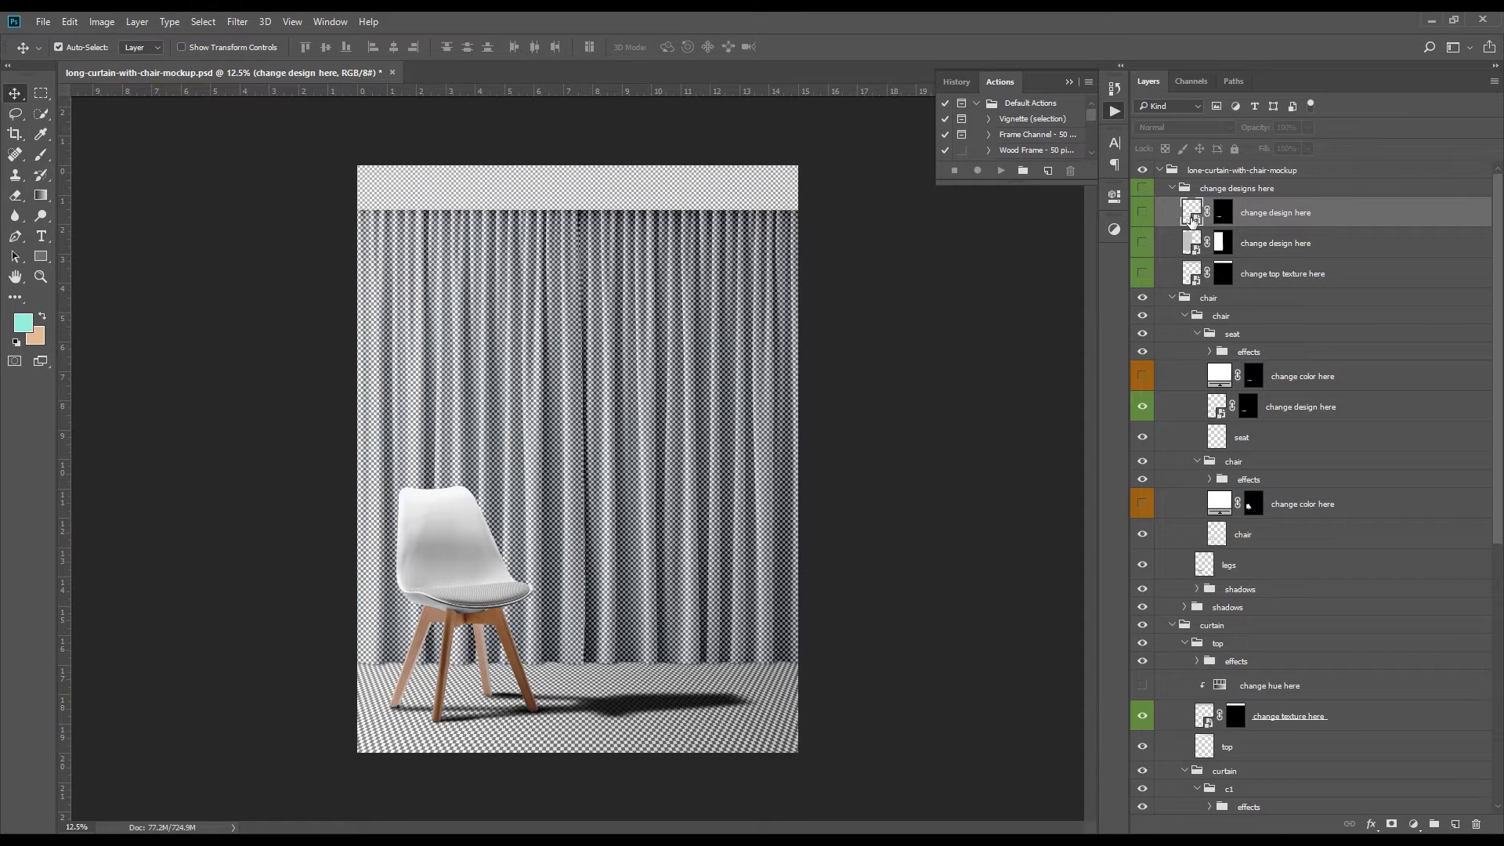
double_click(1192, 215)
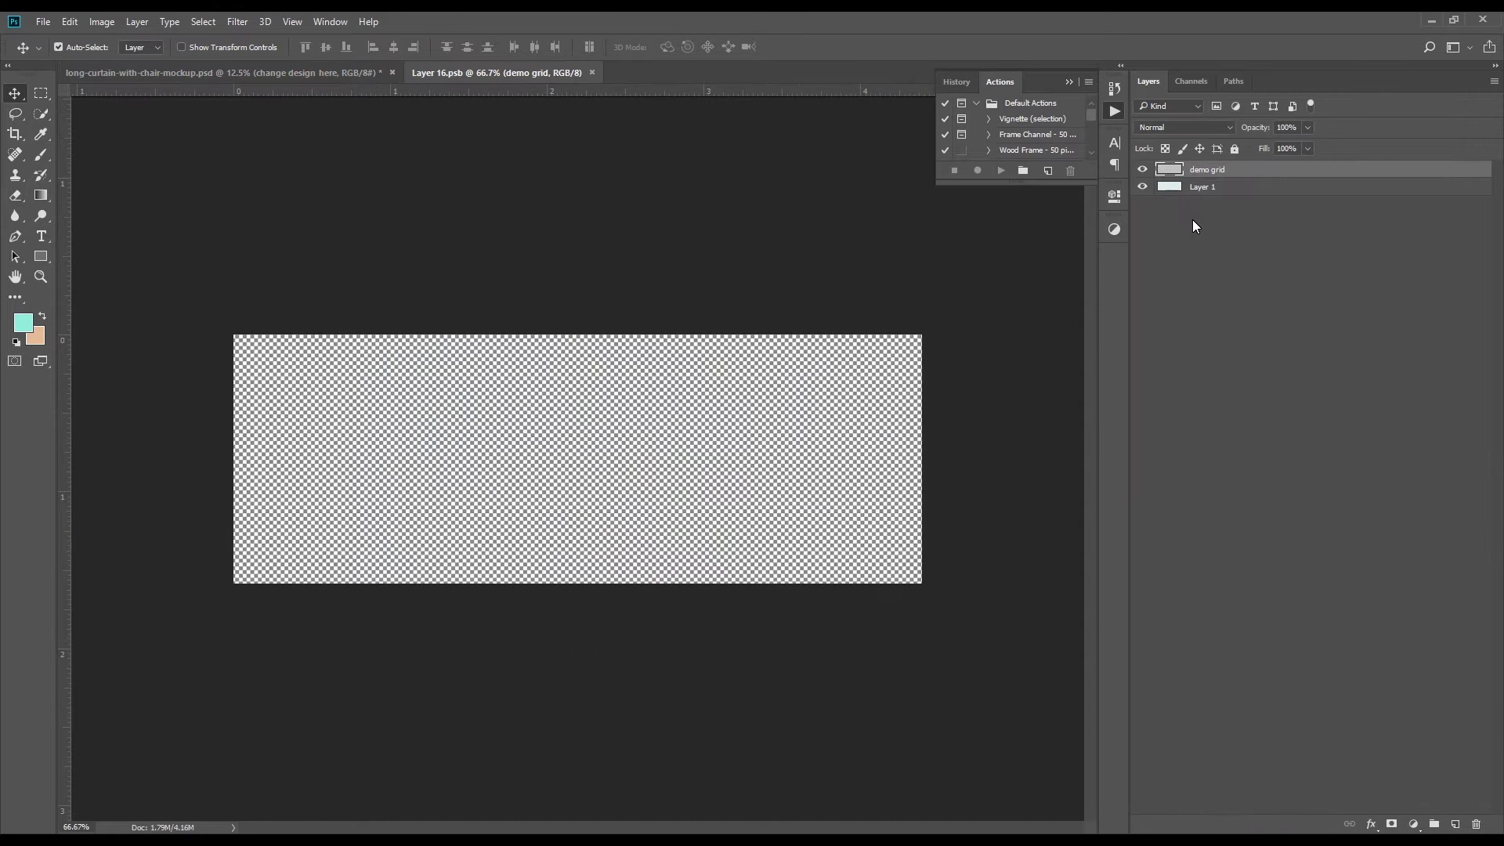
left_click(334, 73)
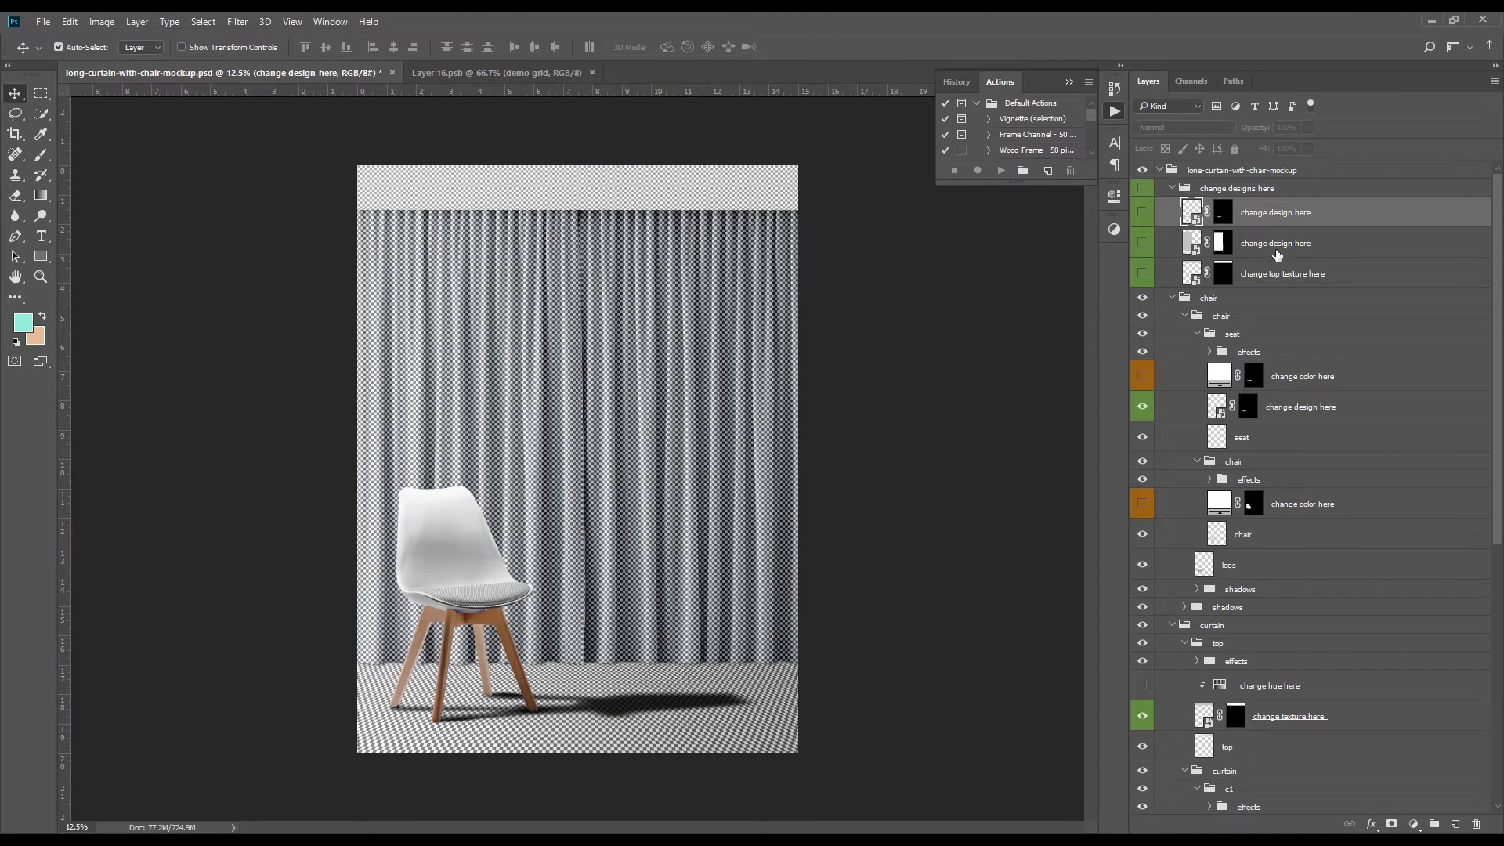
left_click(1143, 213)
left_click(413, 73)
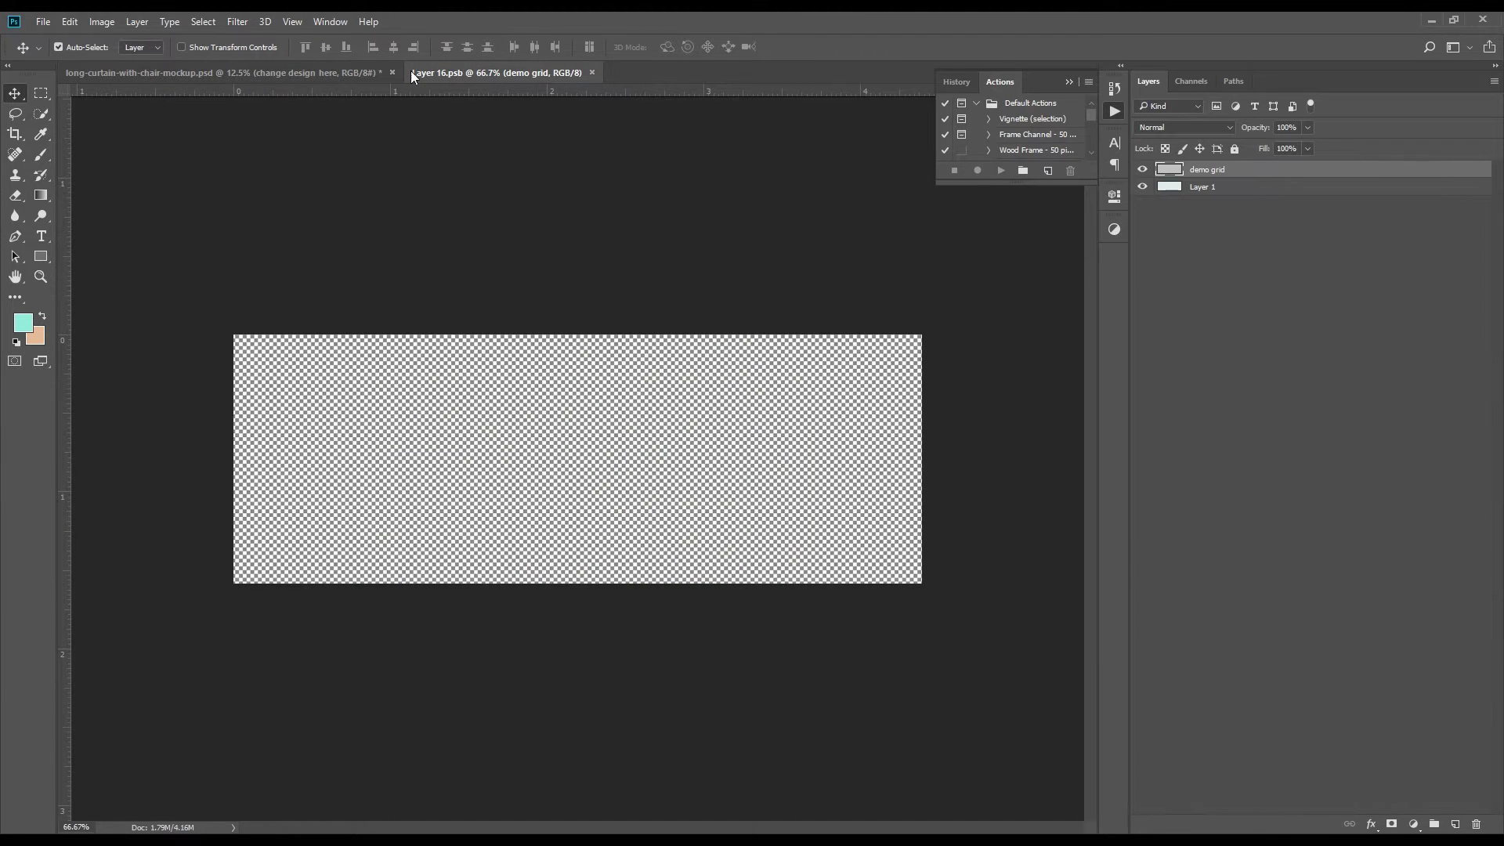
Place Patterns_Kalamkari-08 as an embedded image from the Desktop folder long-curtain-with-chair-mockup-300521, flush with the canvas's left edge
left_click(42, 22)
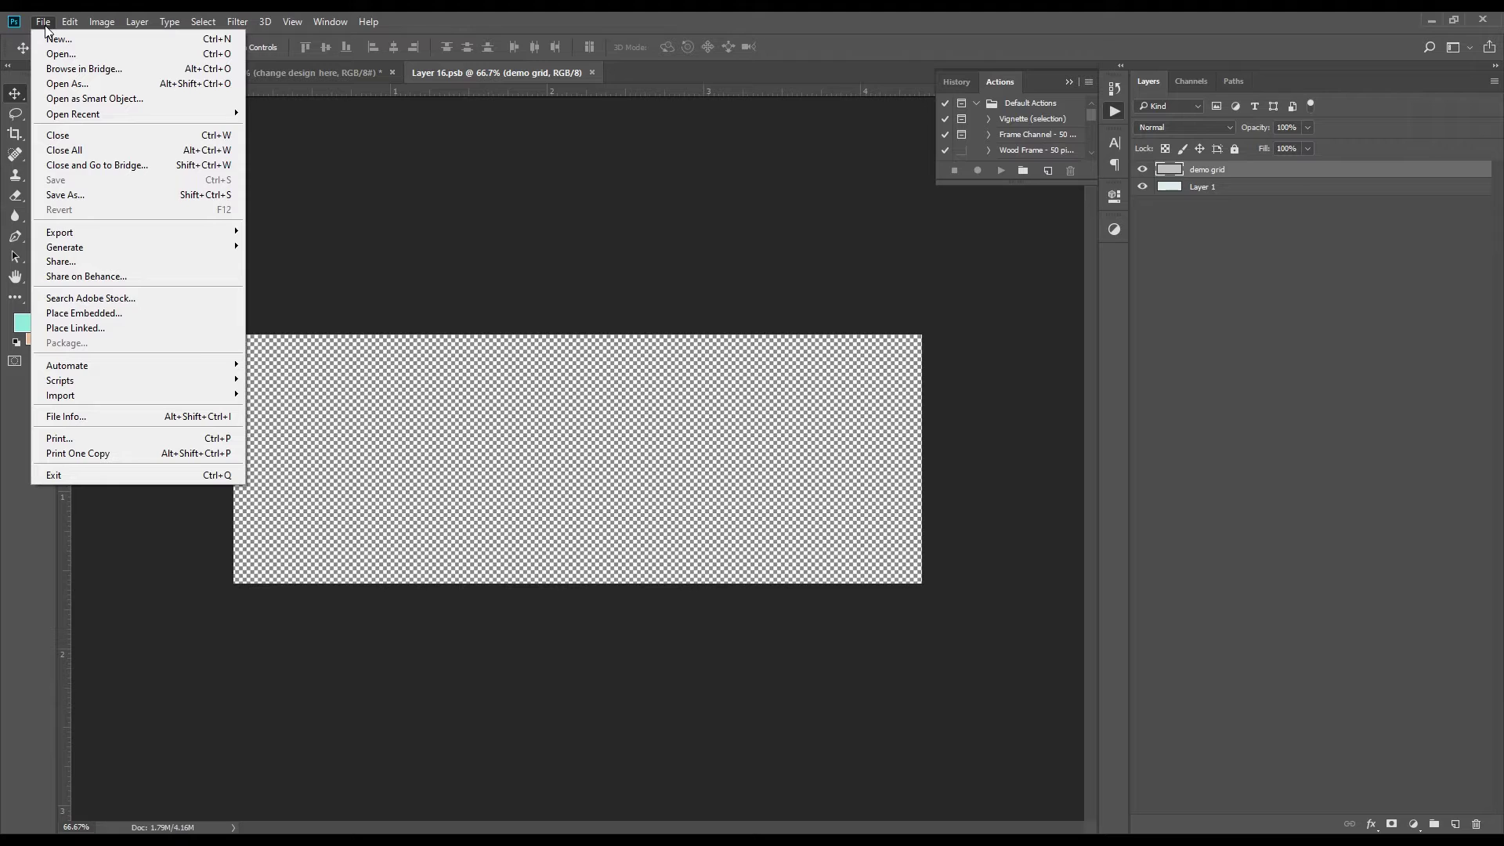
left_click(89, 312)
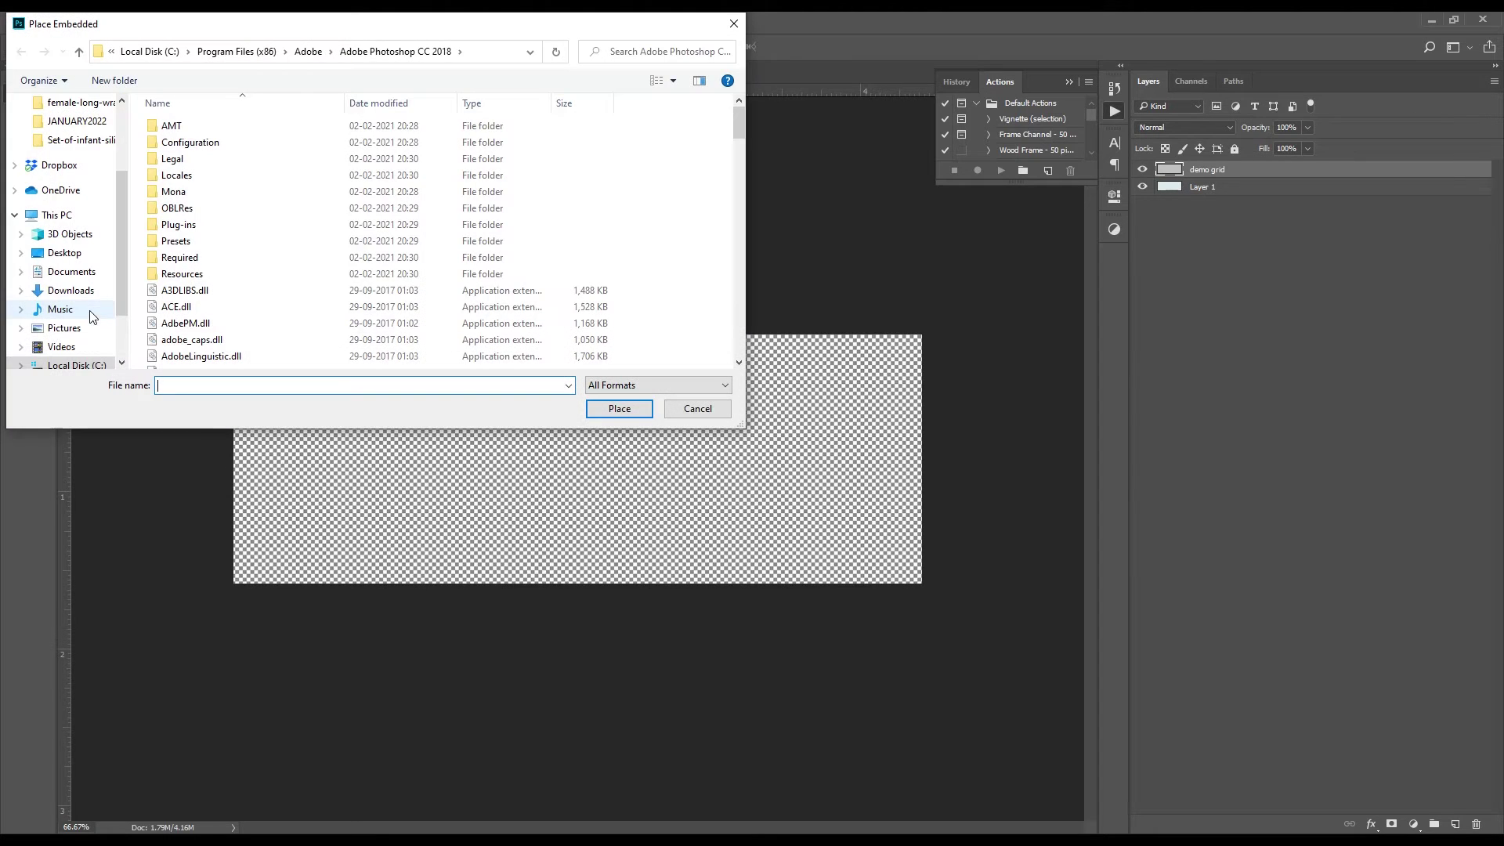
scroll(119, 209, "up", 3)
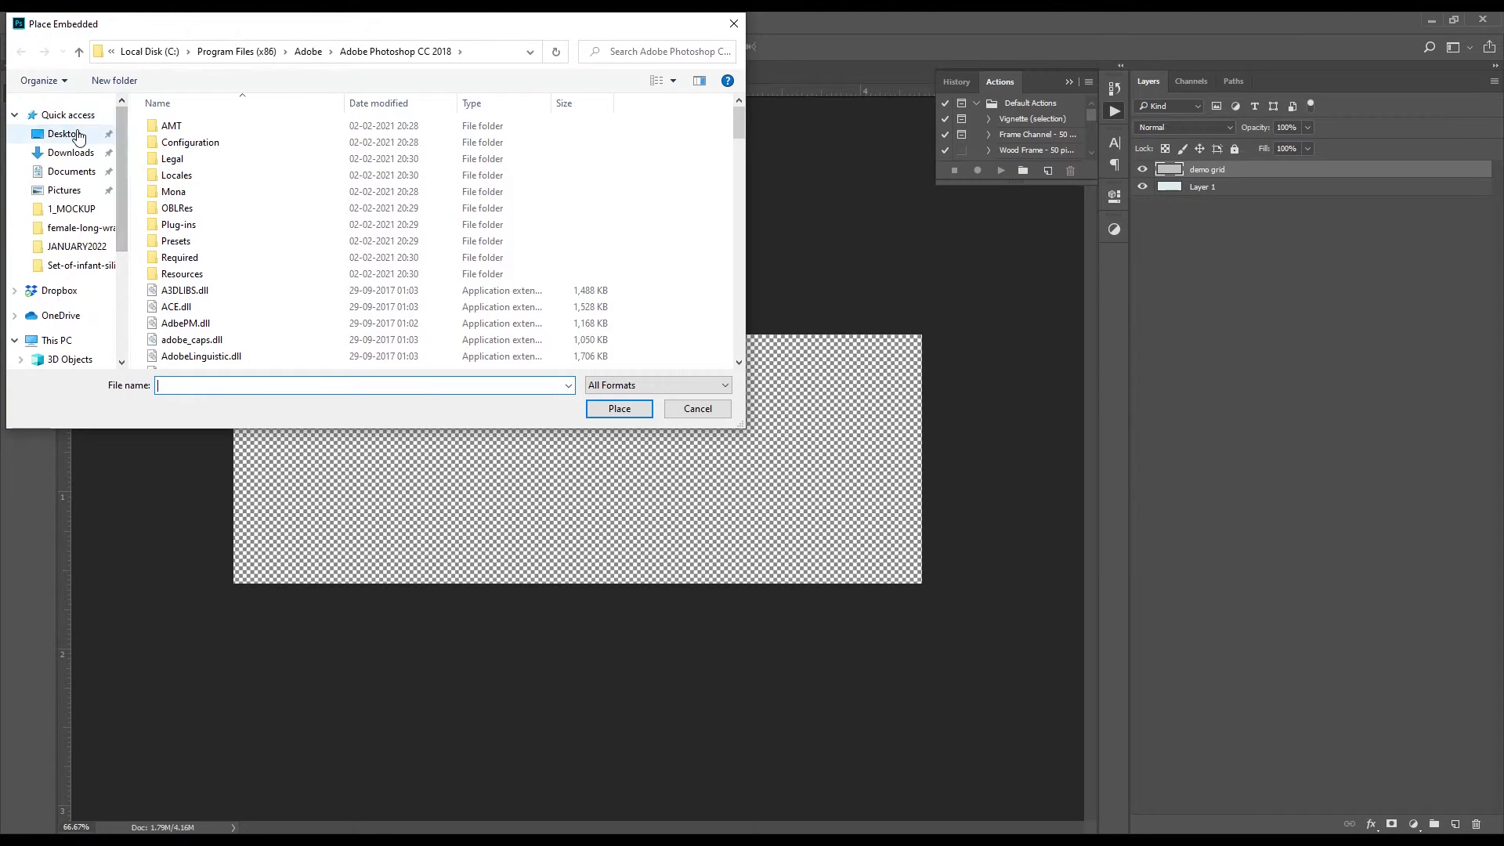
left_click(76, 135)
double_click(265, 146)
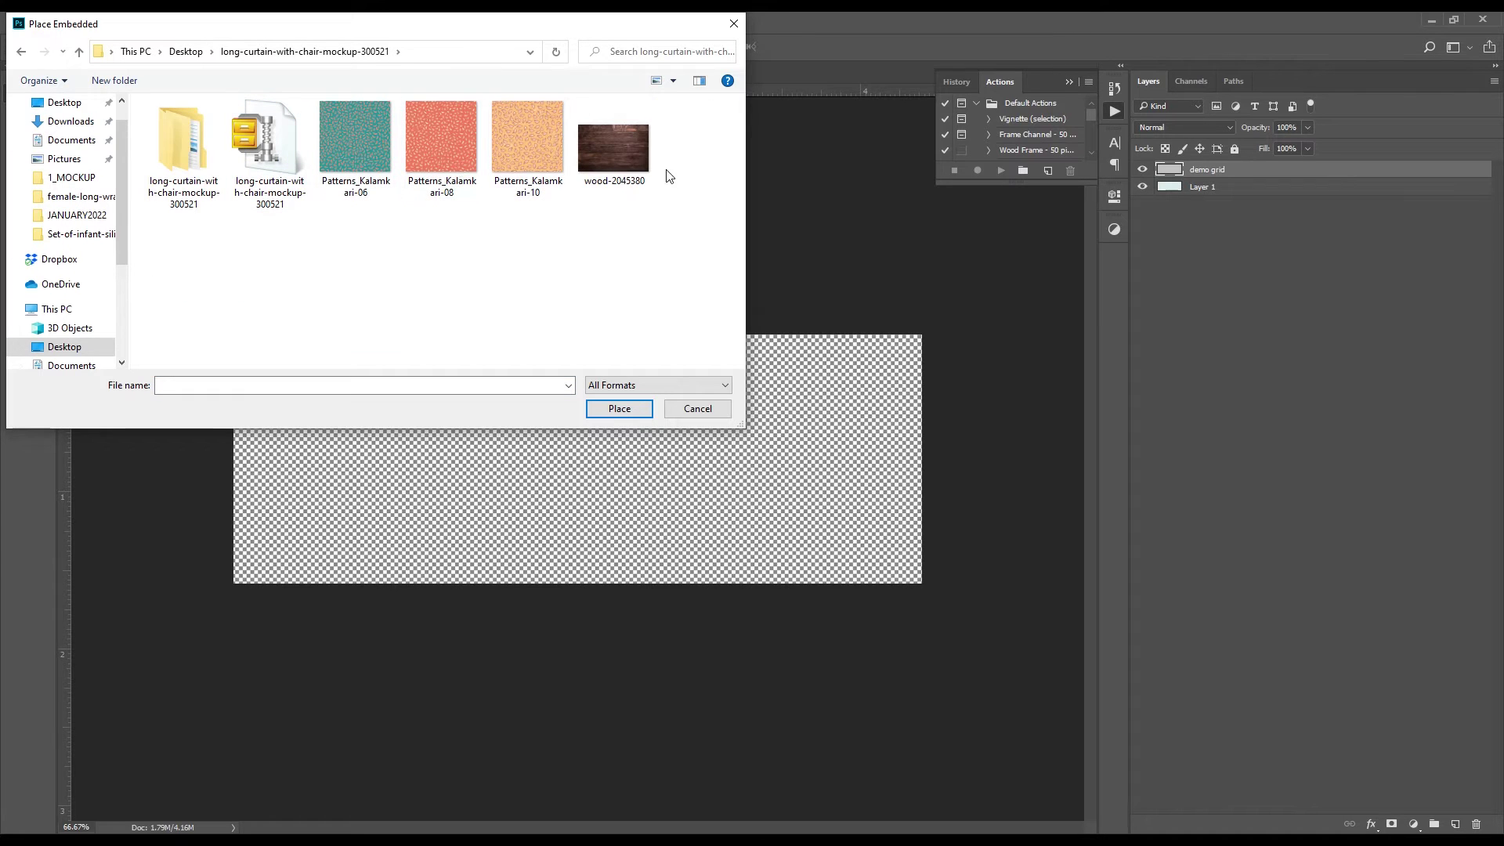
double_click(425, 143)
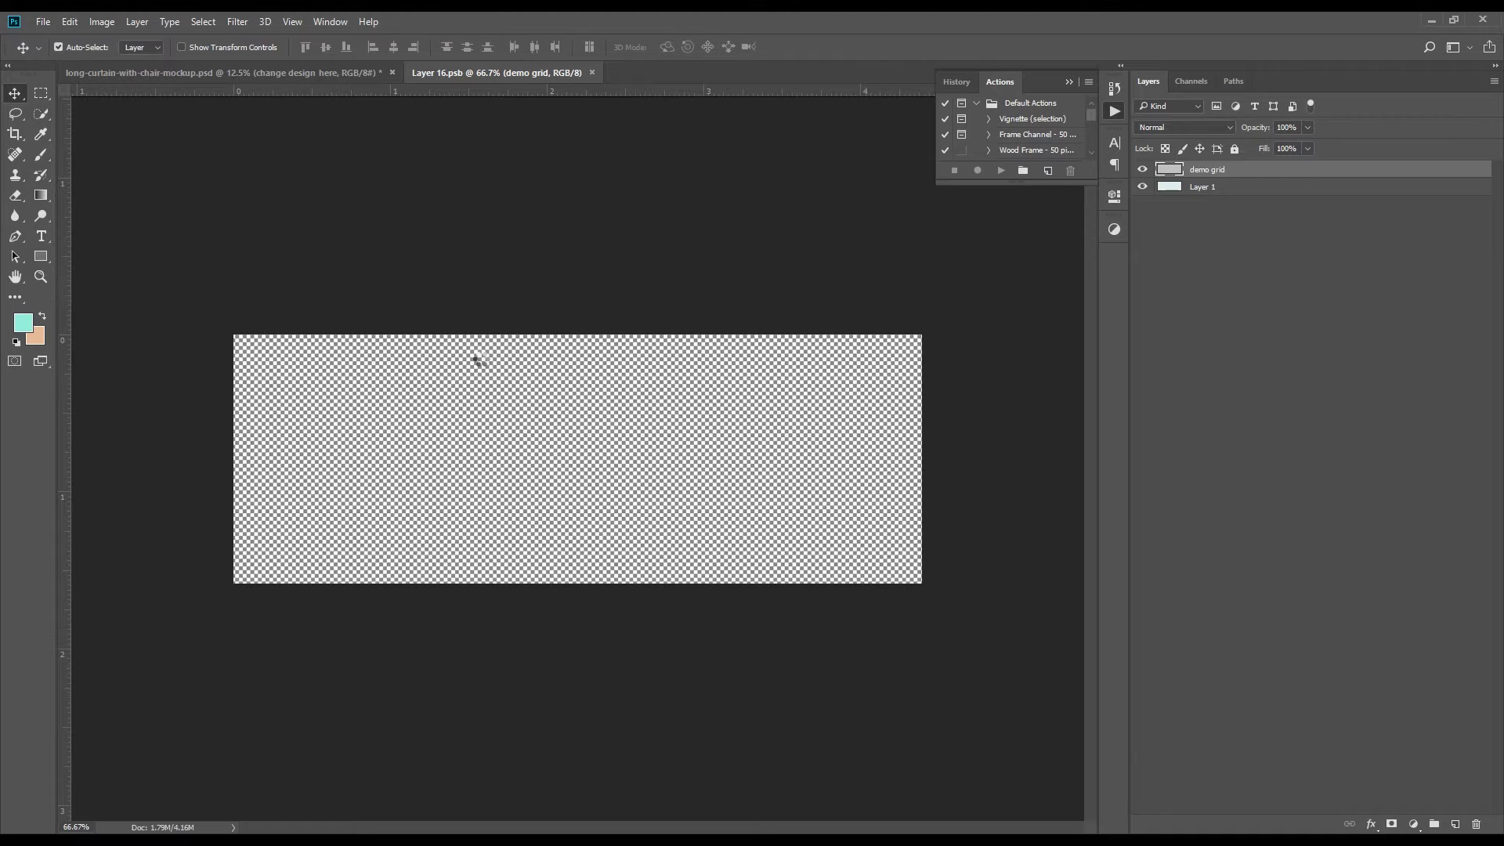
left_click_drag(604, 474, 378, 468)
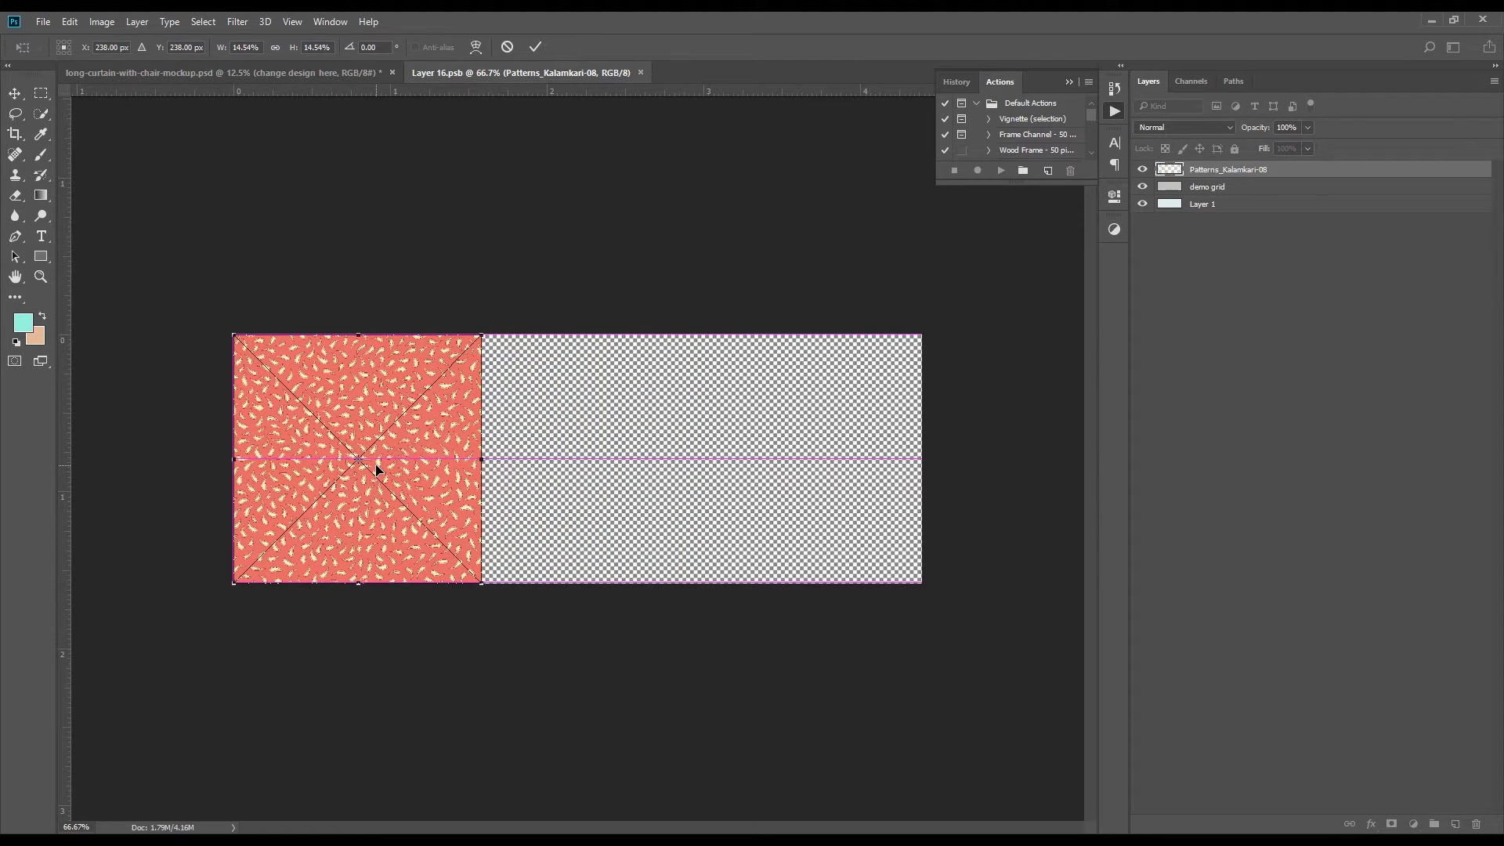
key("Return")
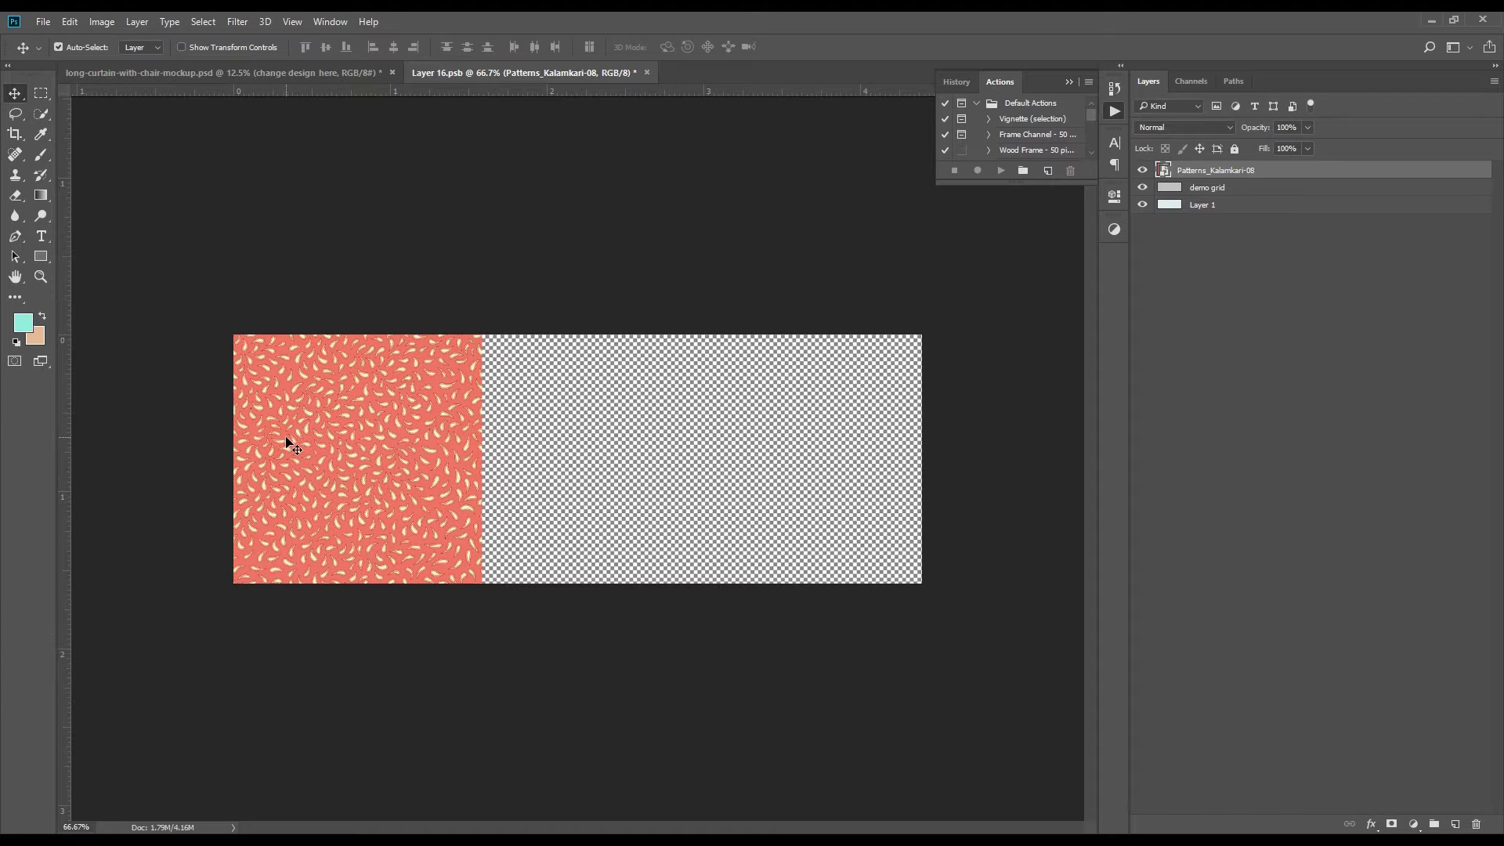
Duplicate the Patterns_Kalamkari-08 tile twice across the canvas to fill its width, and merge the three pattern layers into one
left_click_drag(285, 426, 750, 415)
left_click(1251, 204, "shift")
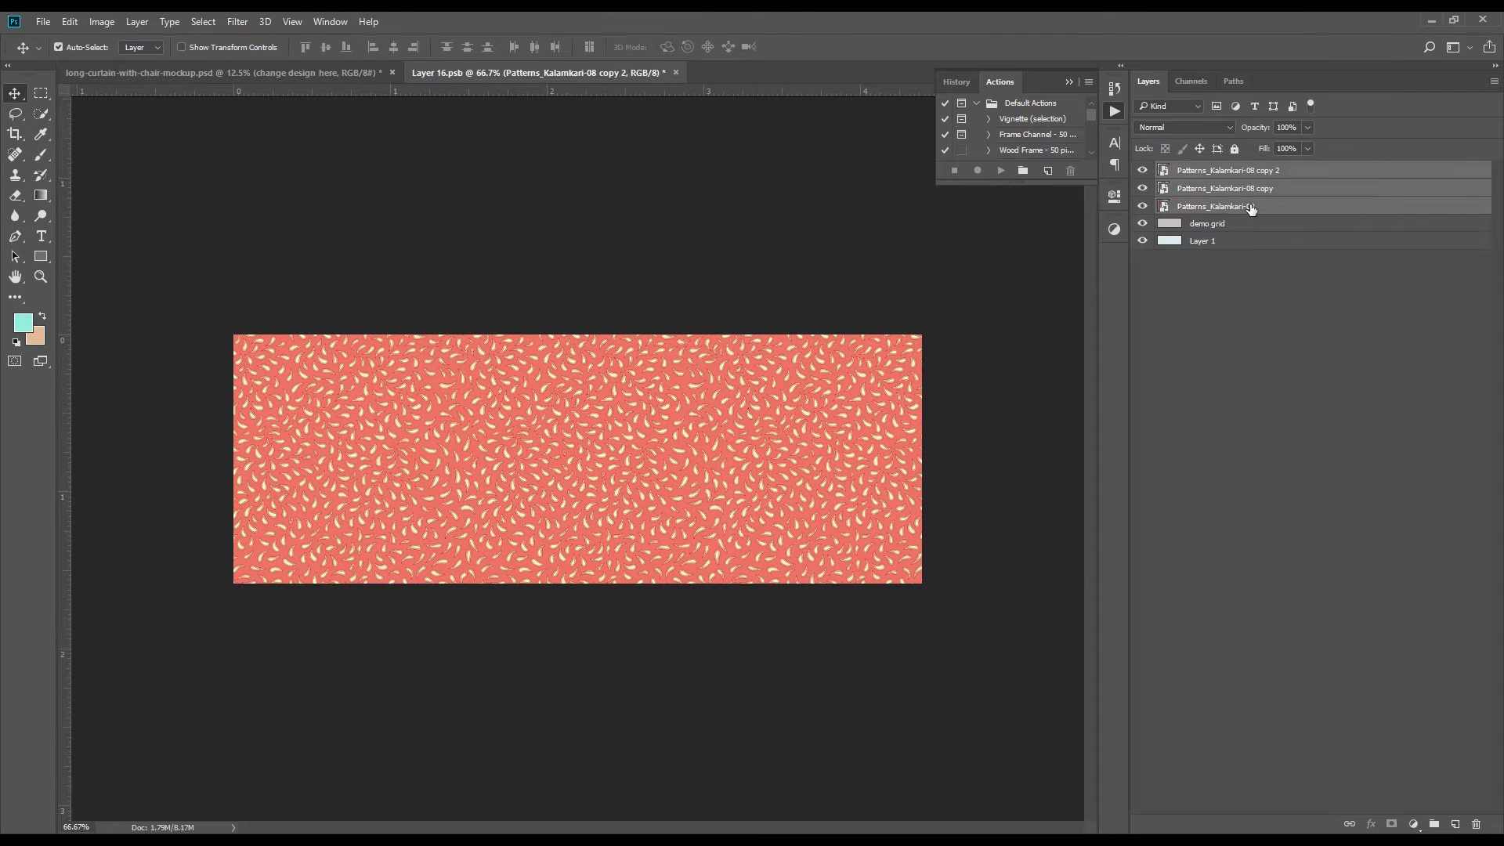
right_click(1251, 203)
left_click(1276, 588)
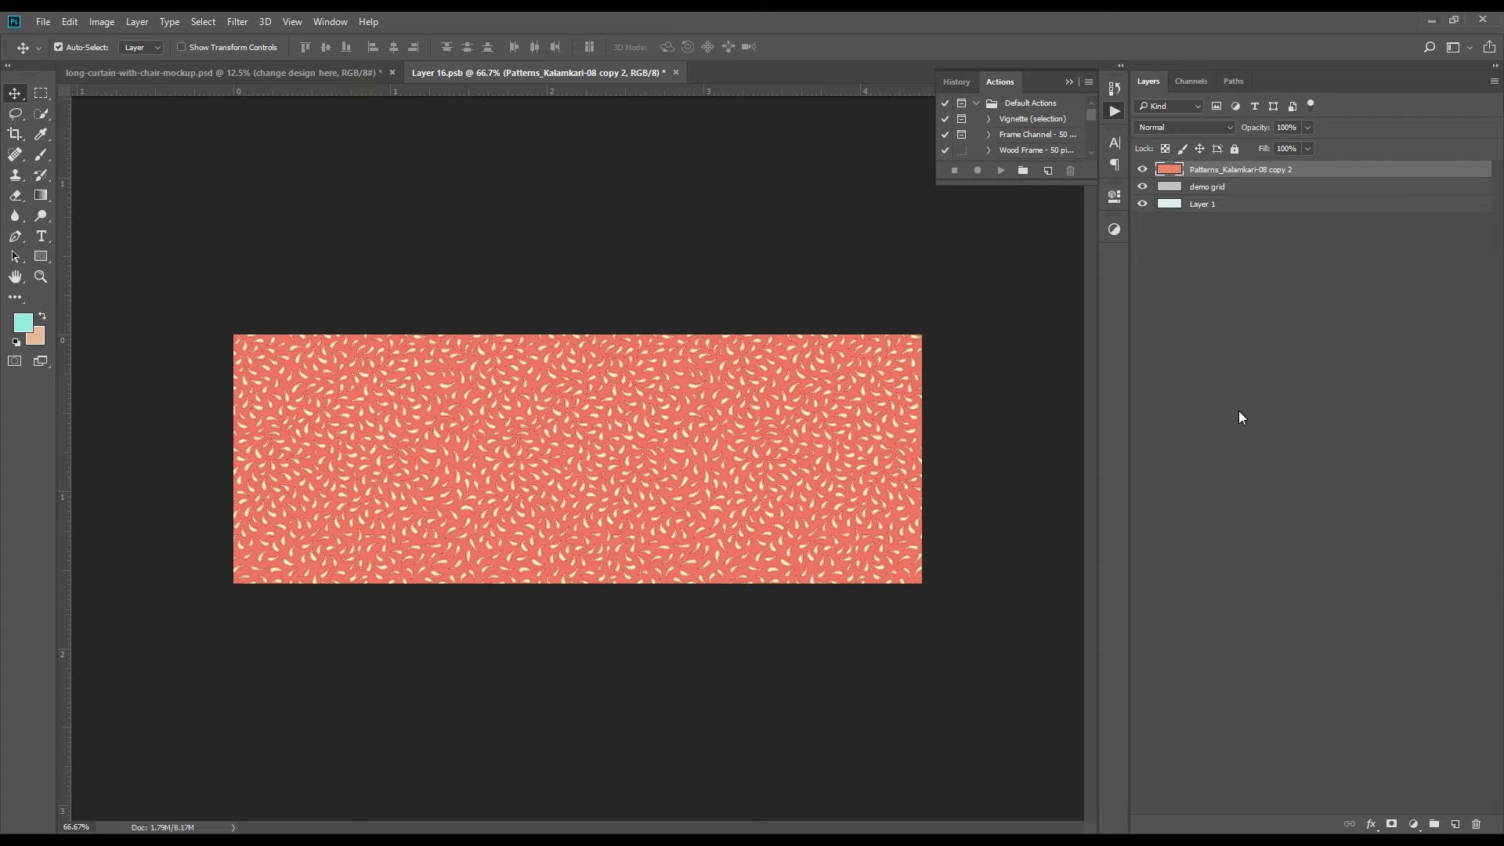
Save the seat design smart object and return to the long-curtain-with-chair-mockup document
left_click(32, 23)
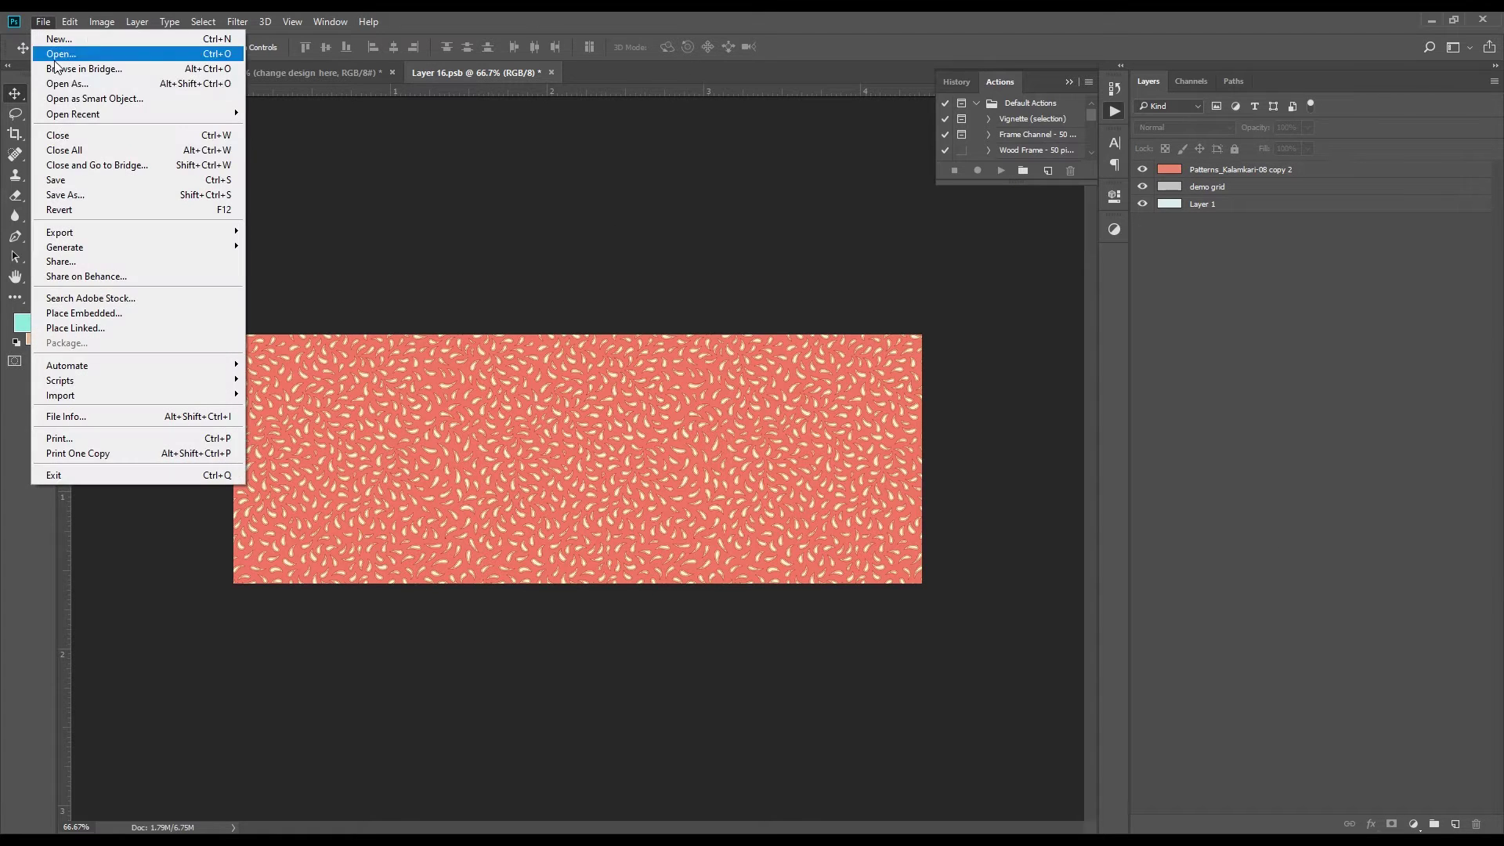
left_click(87, 179)
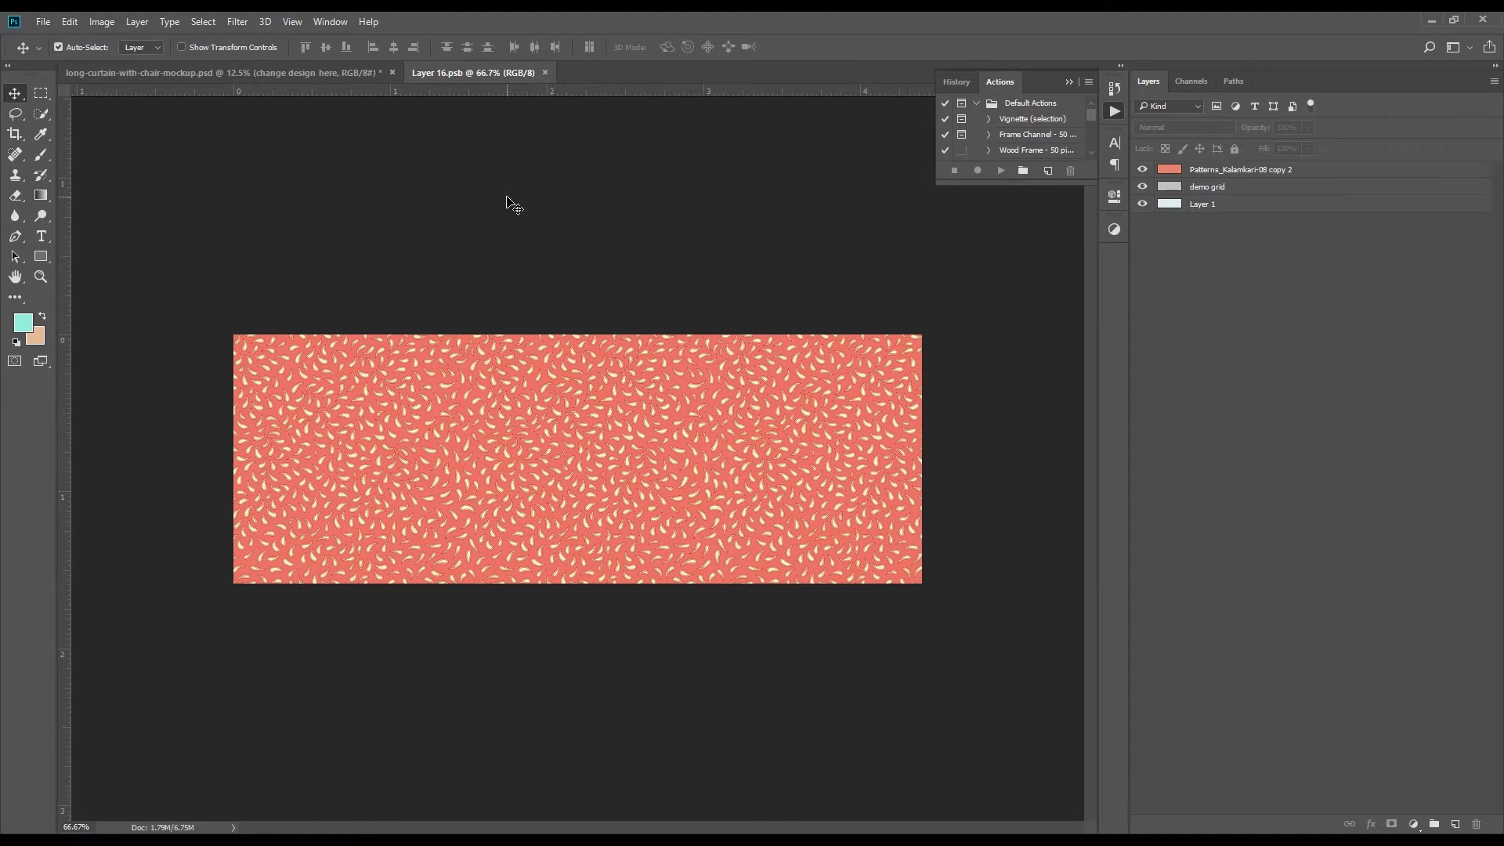
left_click(350, 72)
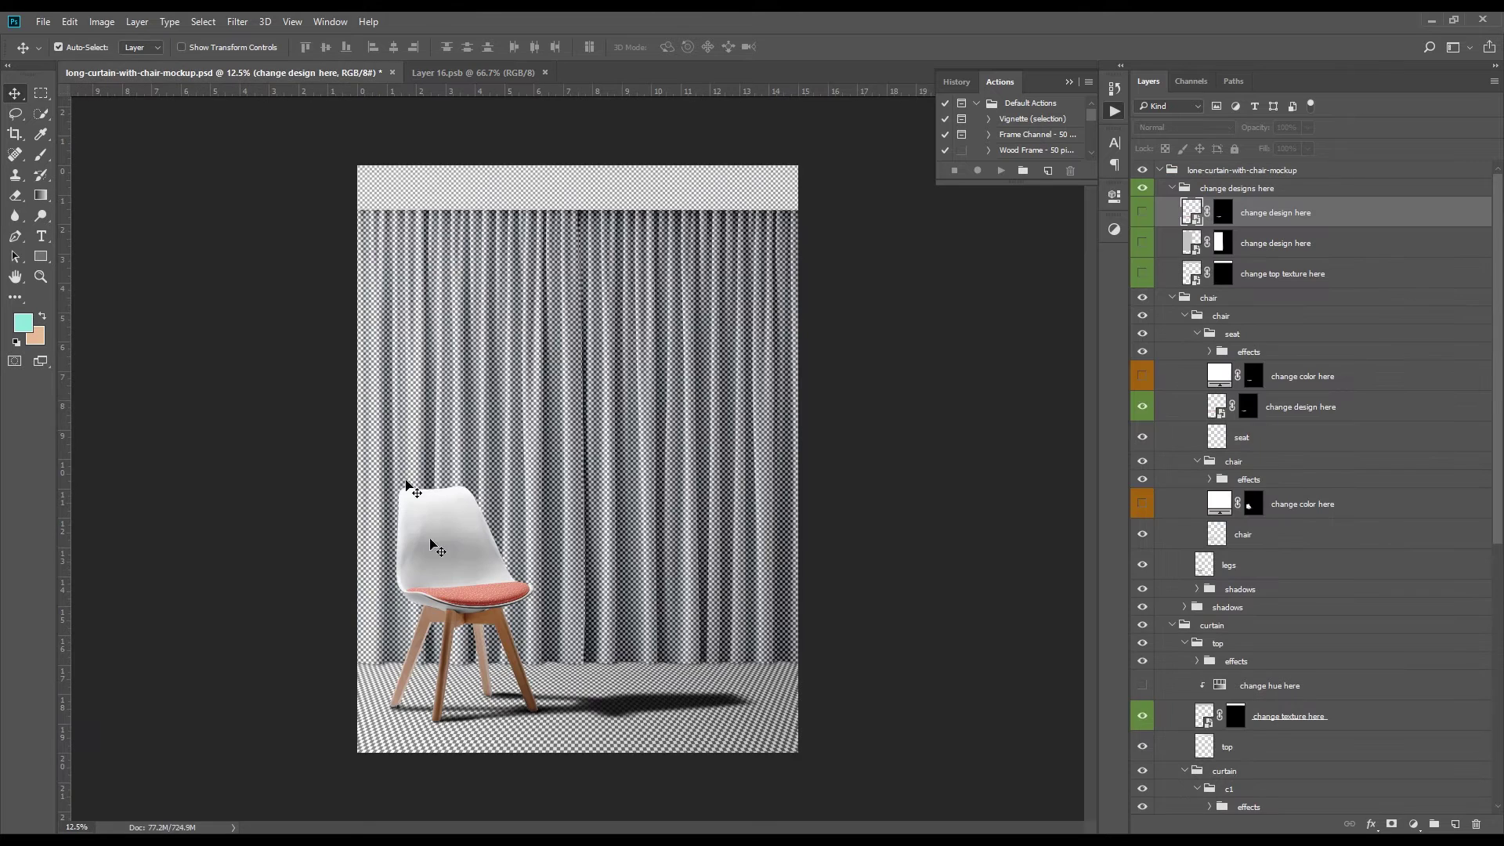
Open the second "change design here" smart object and place Patterns_Kalamkari-06 as an embedded image, flush with the canvas's upper edge
double_click(1196, 249)
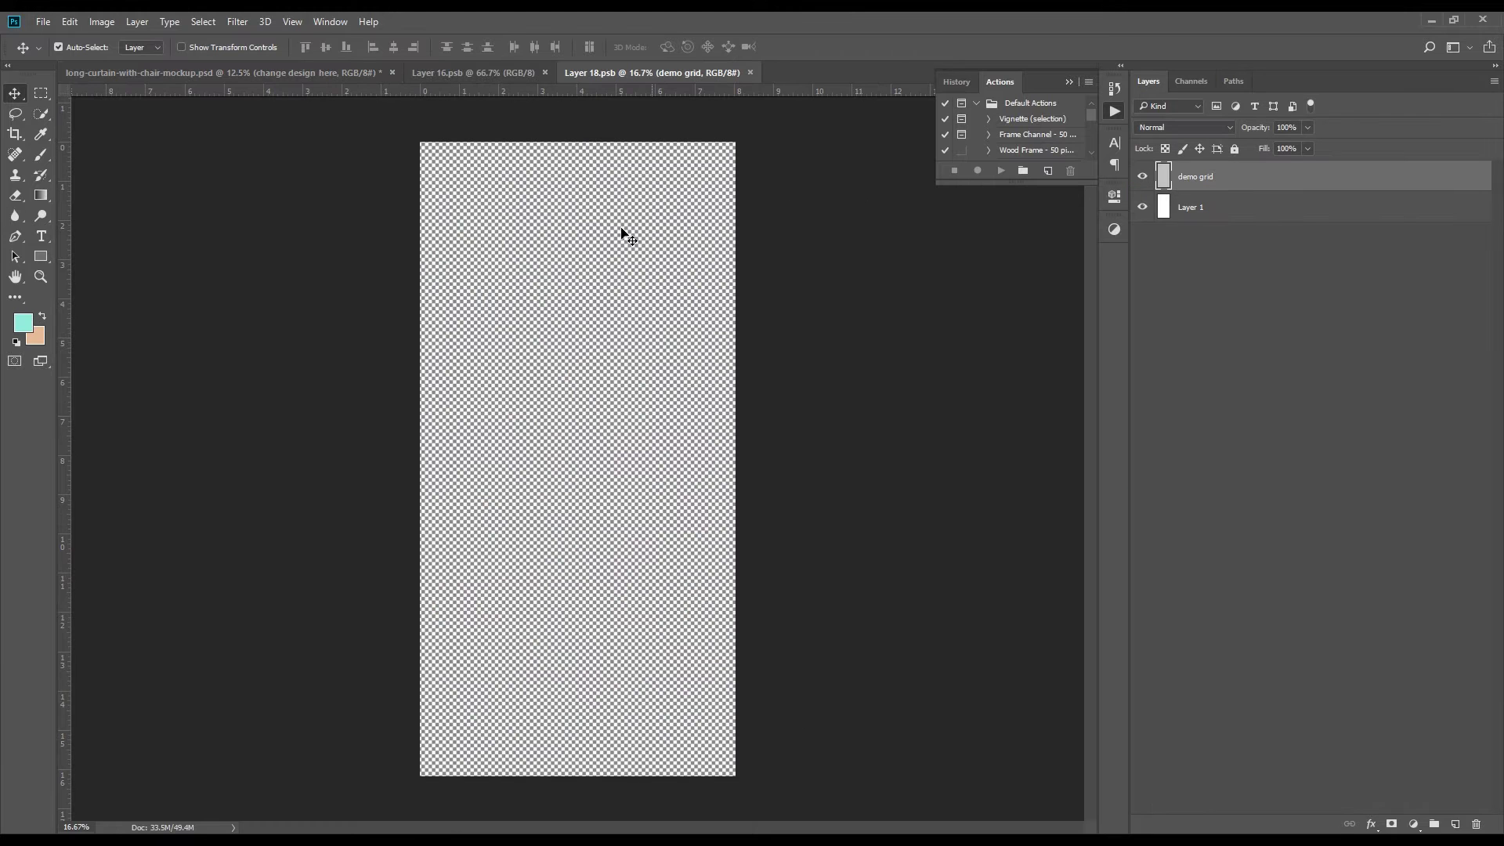
left_click(43, 22)
left_click(71, 316)
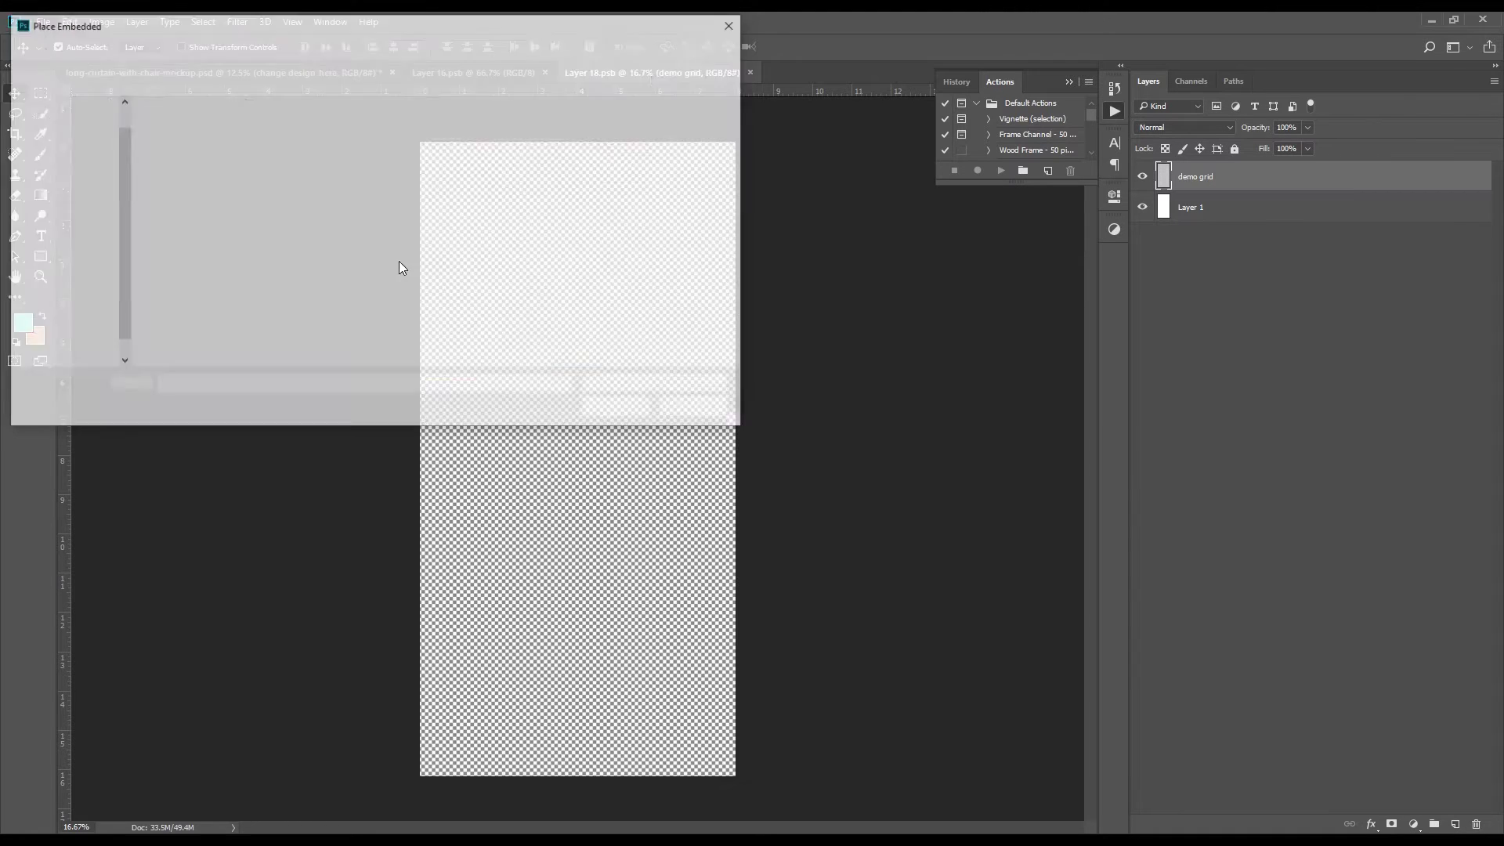
double_click(364, 142)
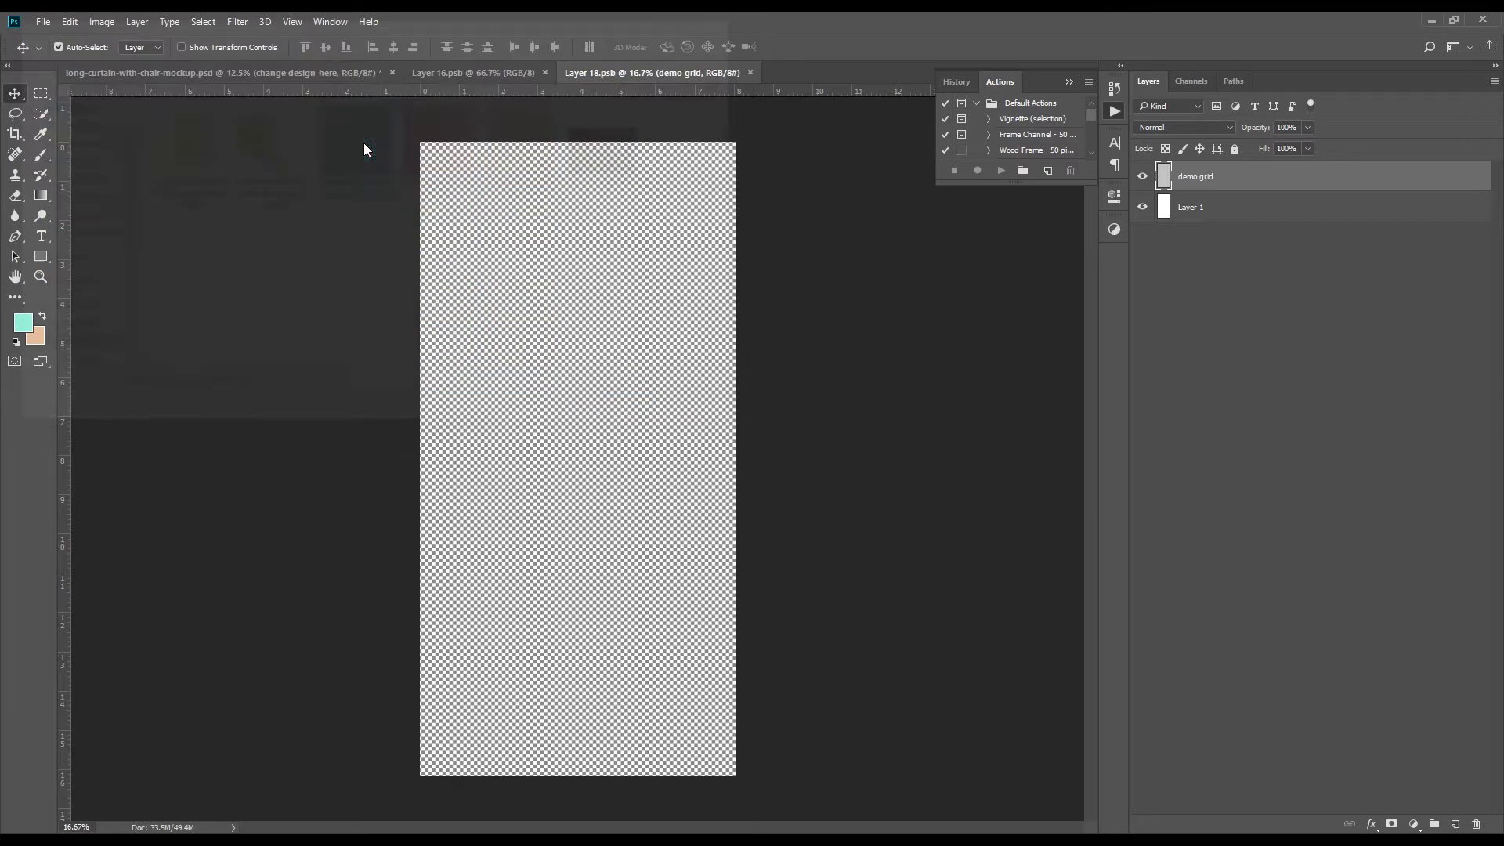
left_click_drag(614, 321, 593, 185)
key("Return")
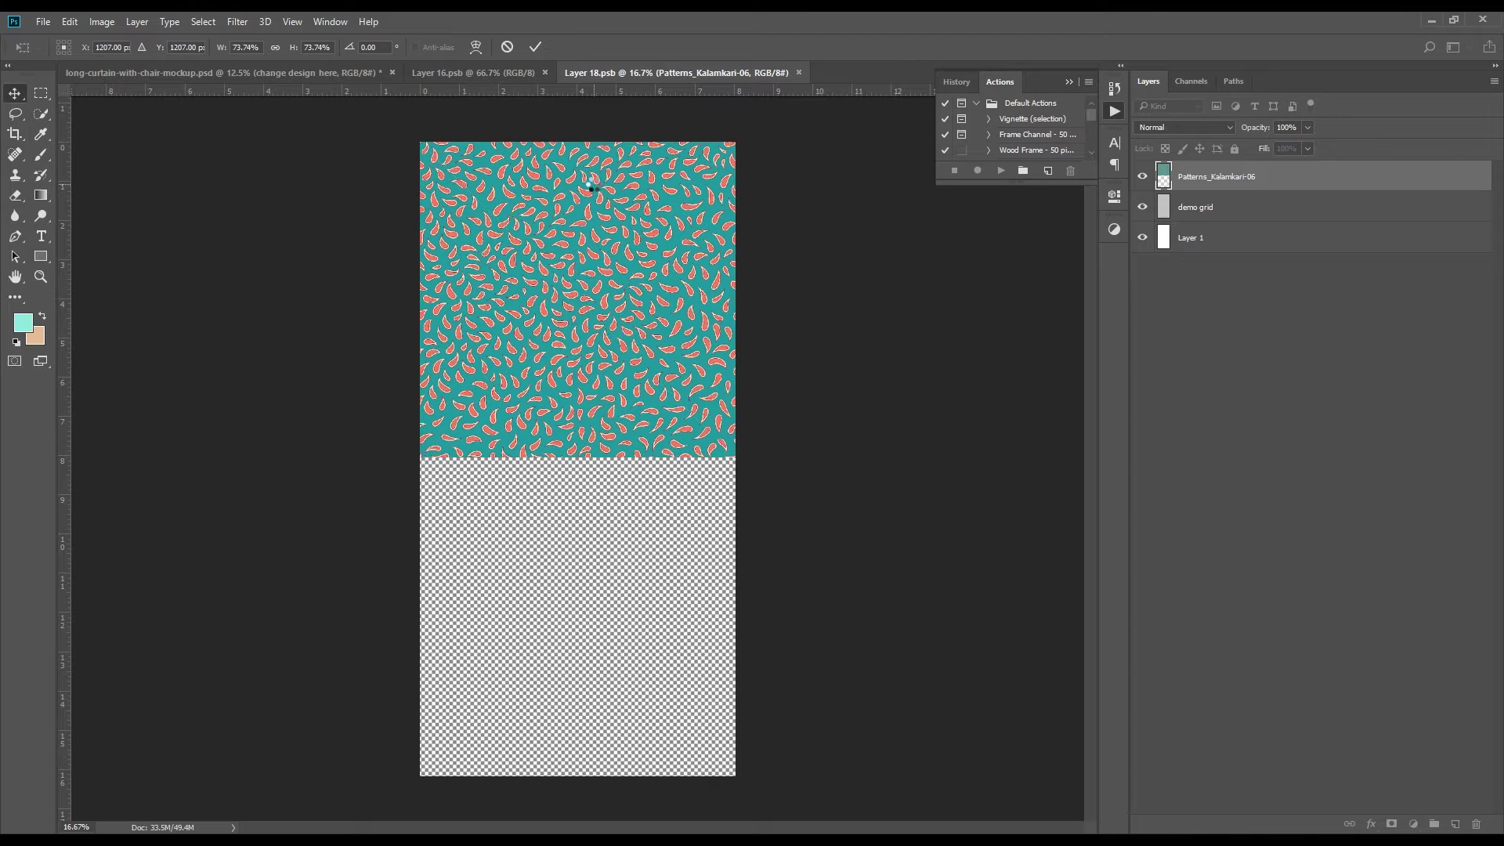
Duplicate the Patterns_Kalamkari-06 tile directly below the original and enlarge both tiles slightly to cover the whole canvas
left_click_drag(506, 160, 514, 477)
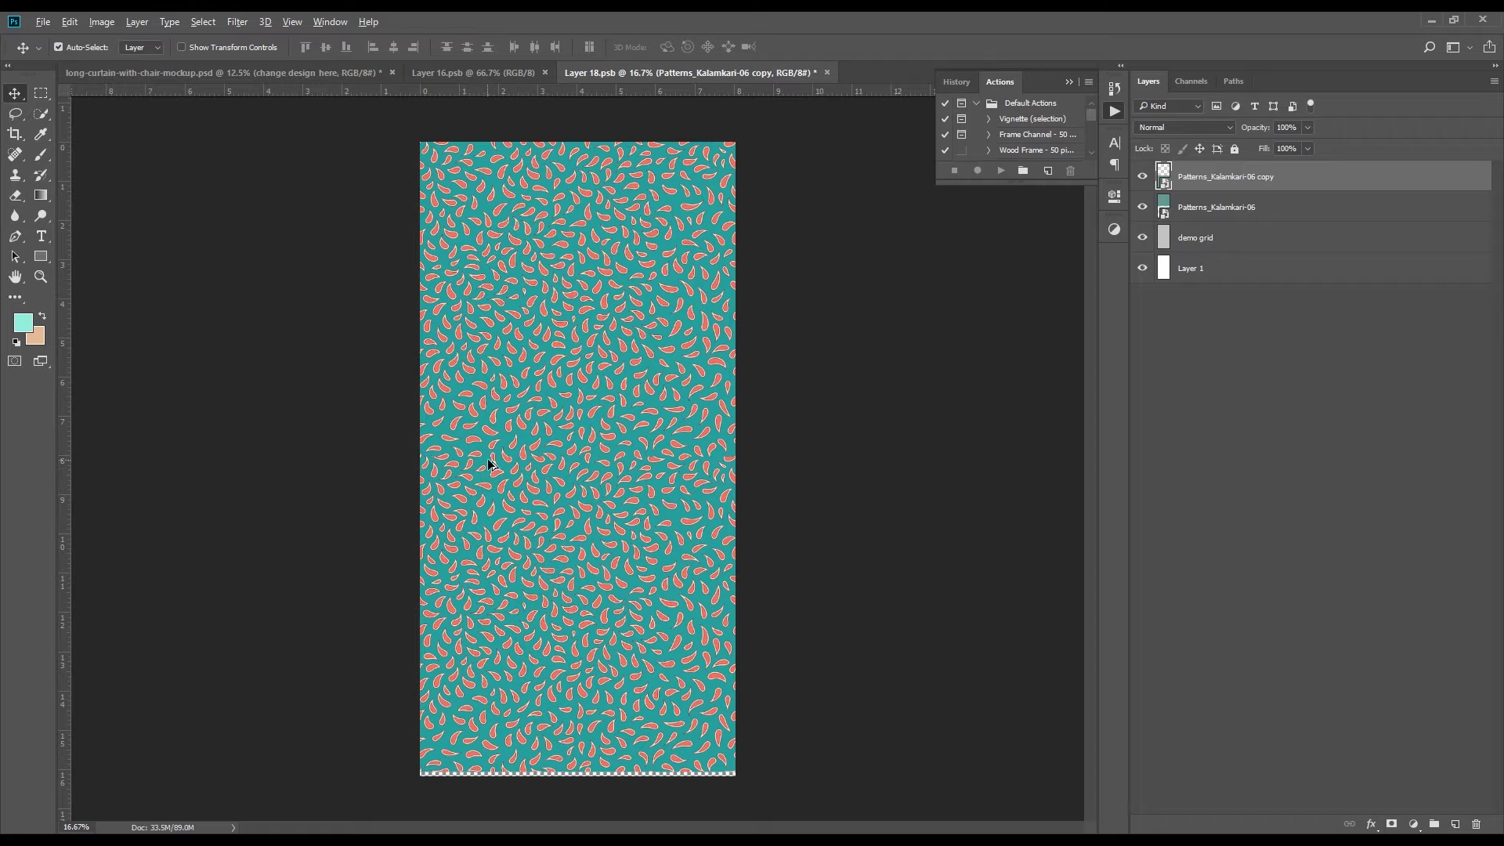
left_click(1236, 208, "shift")
key("ctrl+t")
left_click_drag(734, 145, 740, 143)
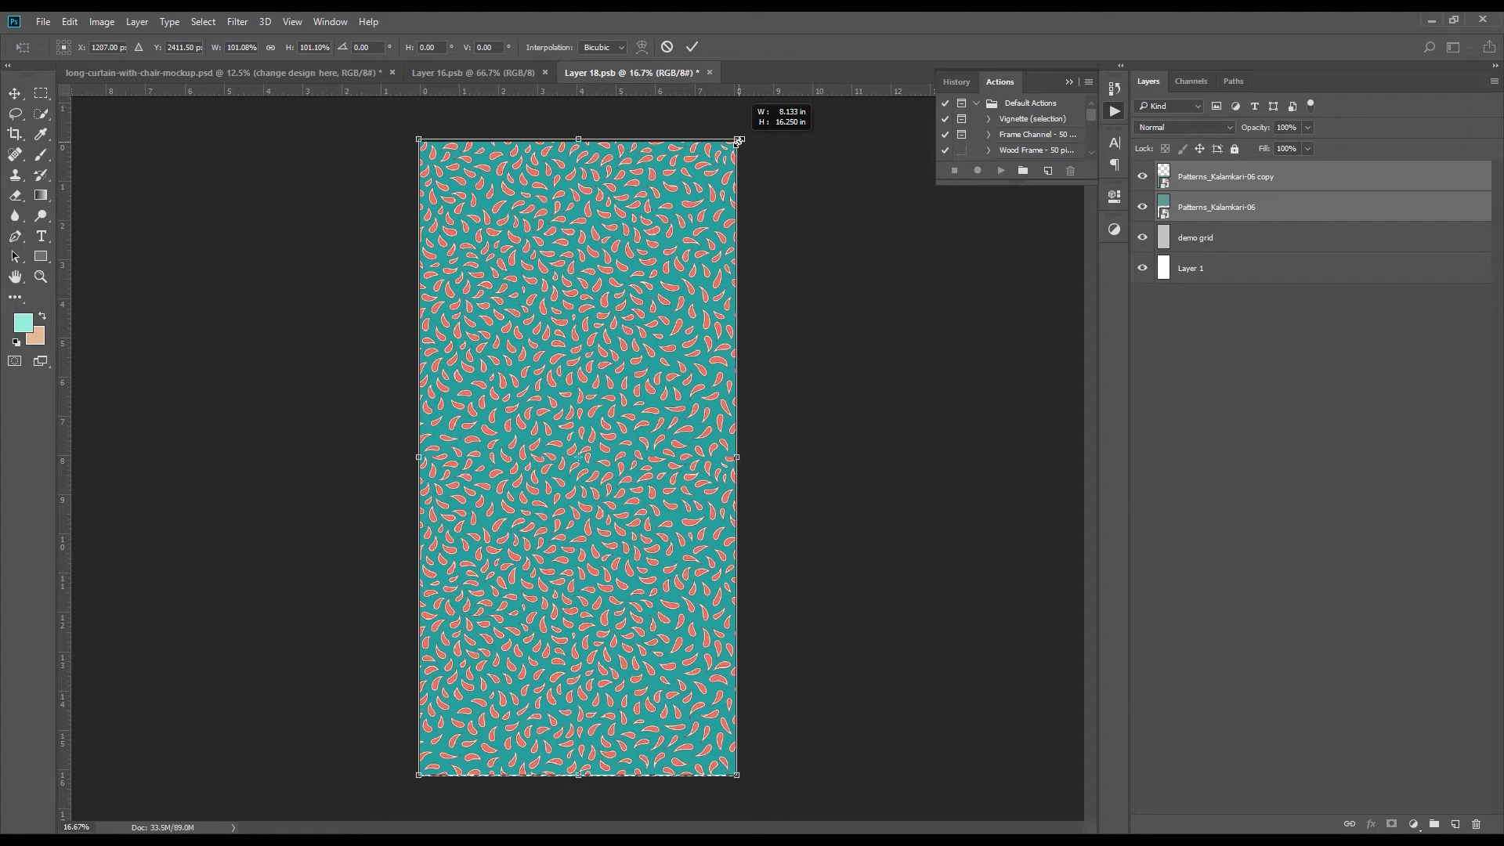
left_click_drag(638, 218, 623, 220)
left_click_drag(736, 140, 741, 138)
key("Return")
Merge the two Patterns_Kalamkari-06 layers and save the curtain design back into the mockup
right_click(1204, 201)
left_click(1249, 589)
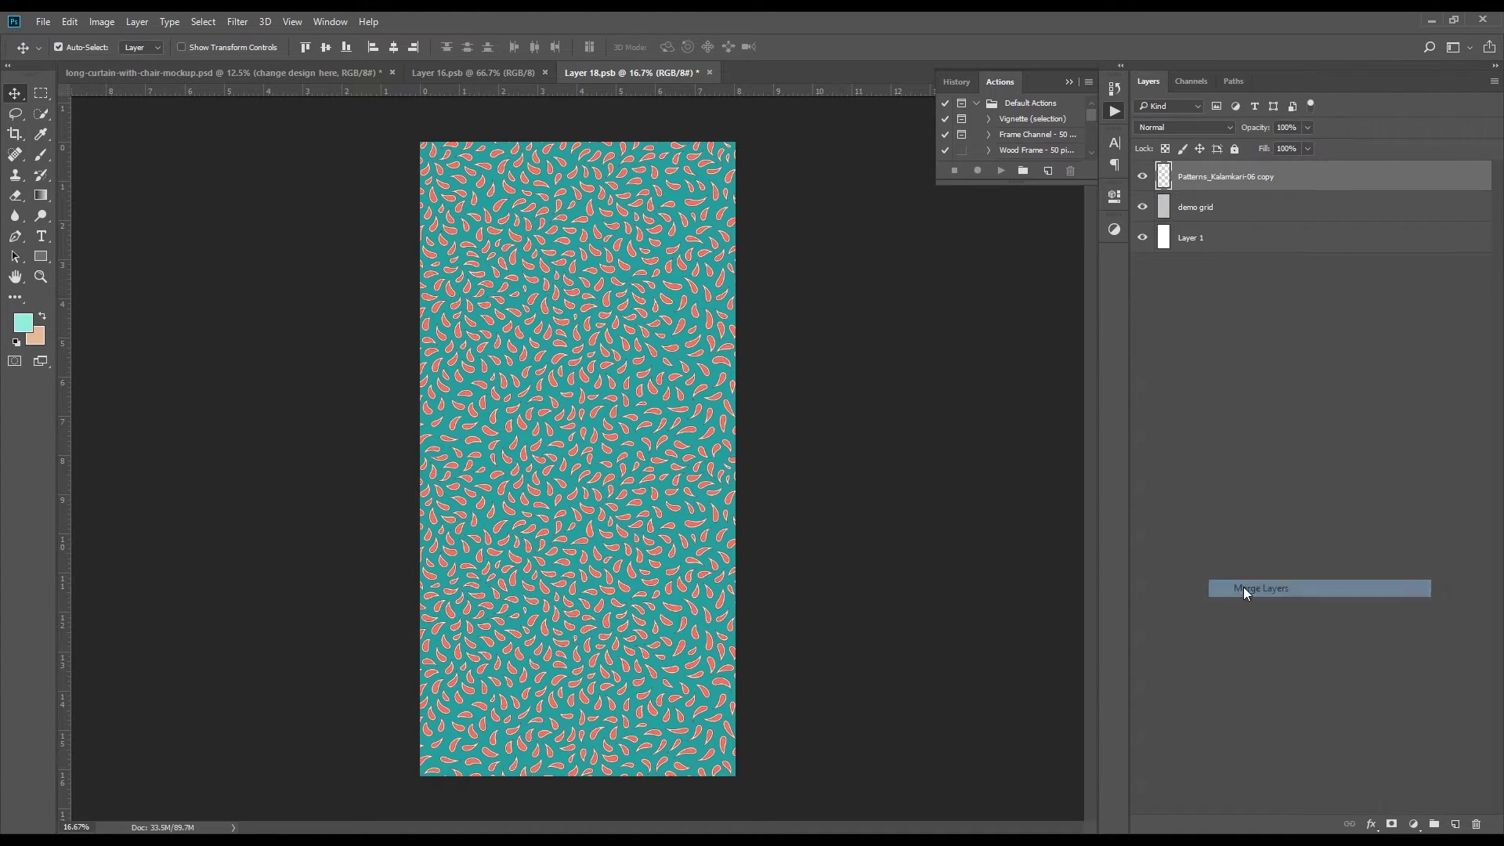
left_click(44, 22)
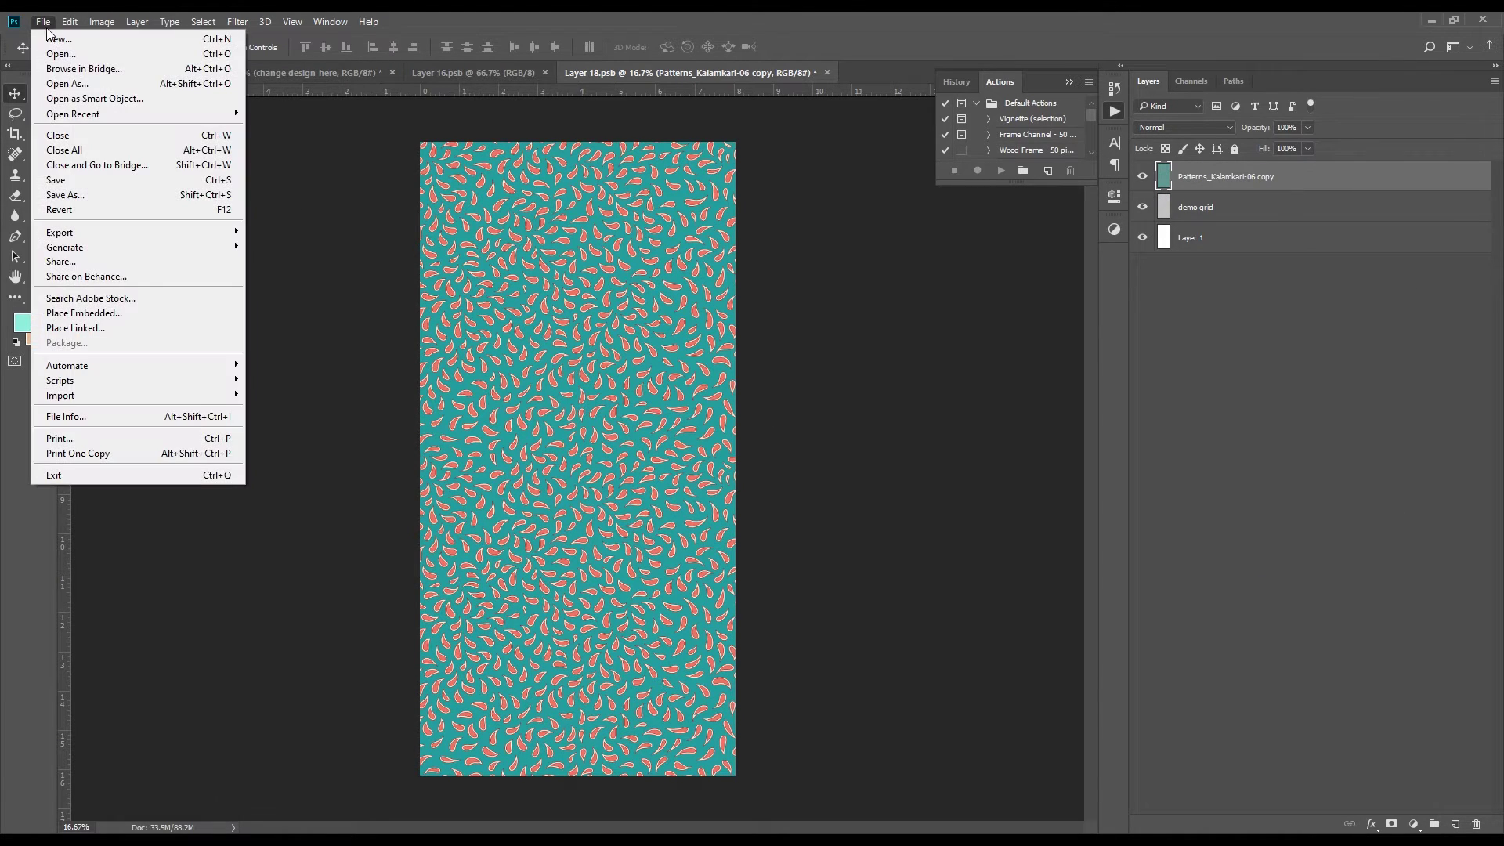
left_click(66, 180)
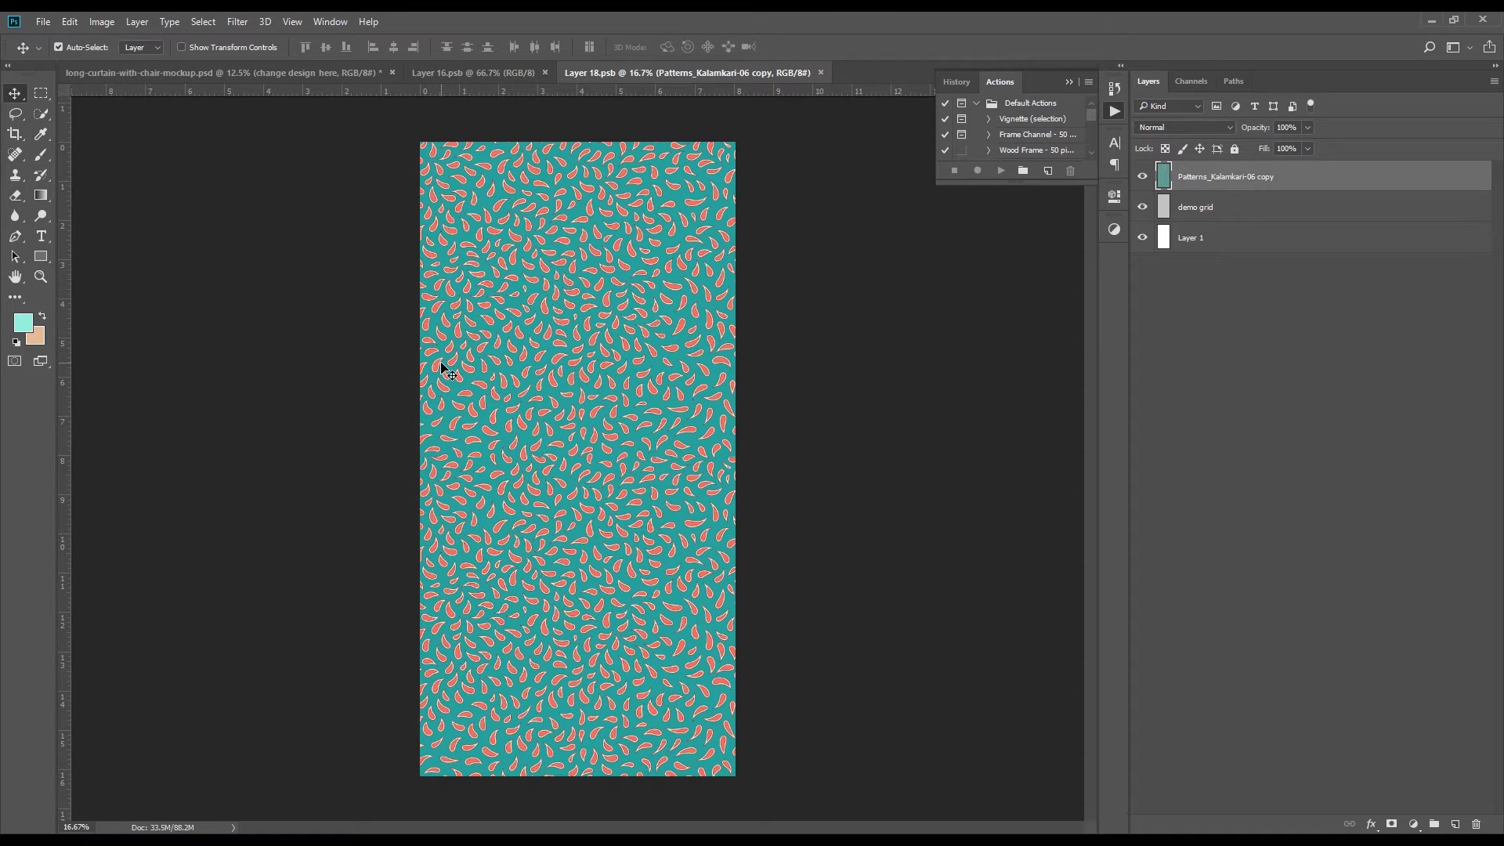
left_click(343, 76)
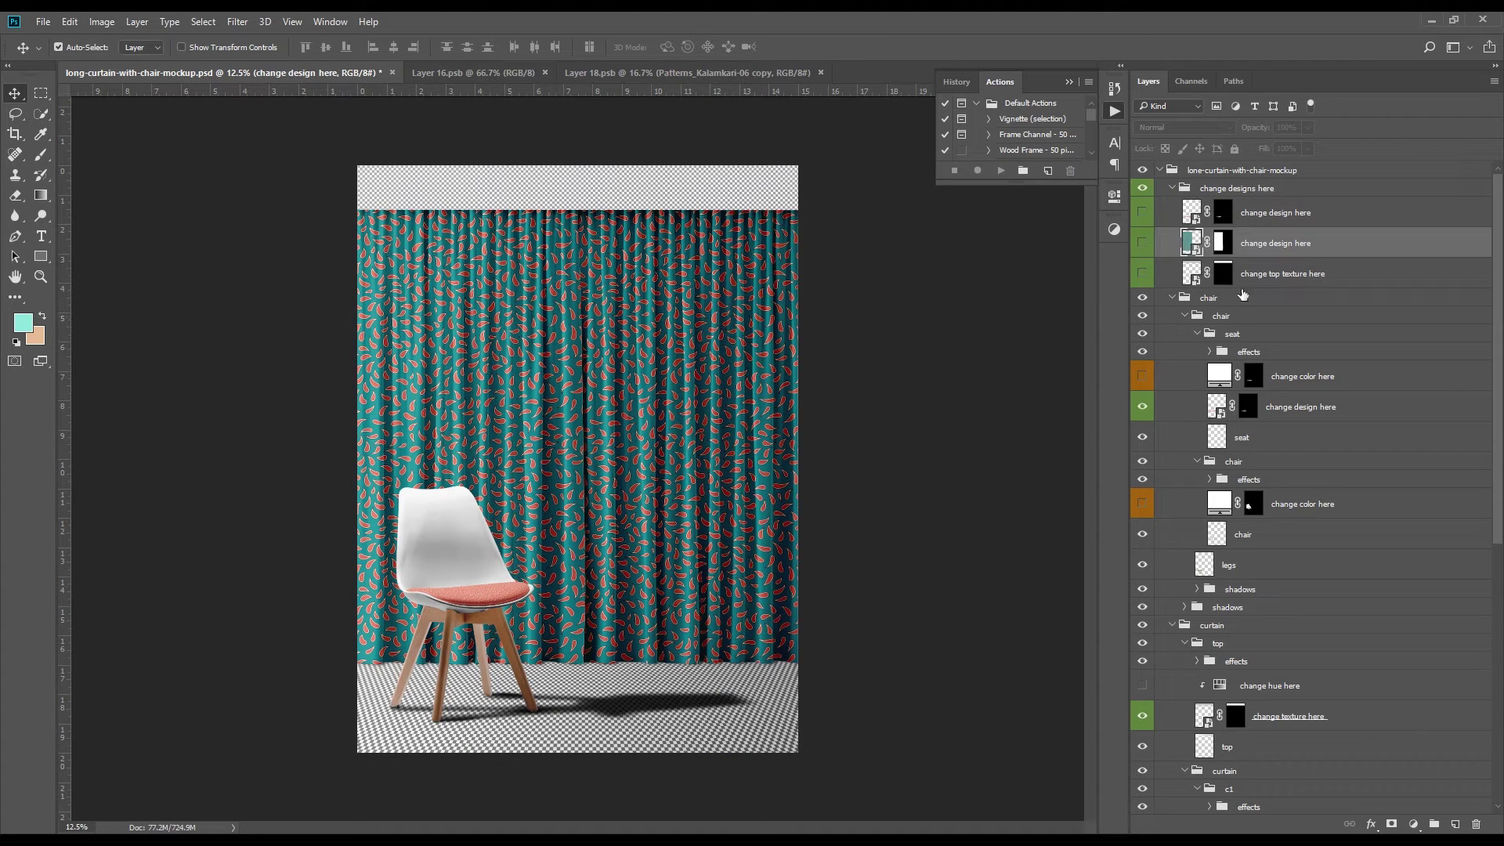
Open the "change top texture here" smart object and place wood-2045380 as an embedded image, flush with the canvas's left edge
double_click(1192, 276)
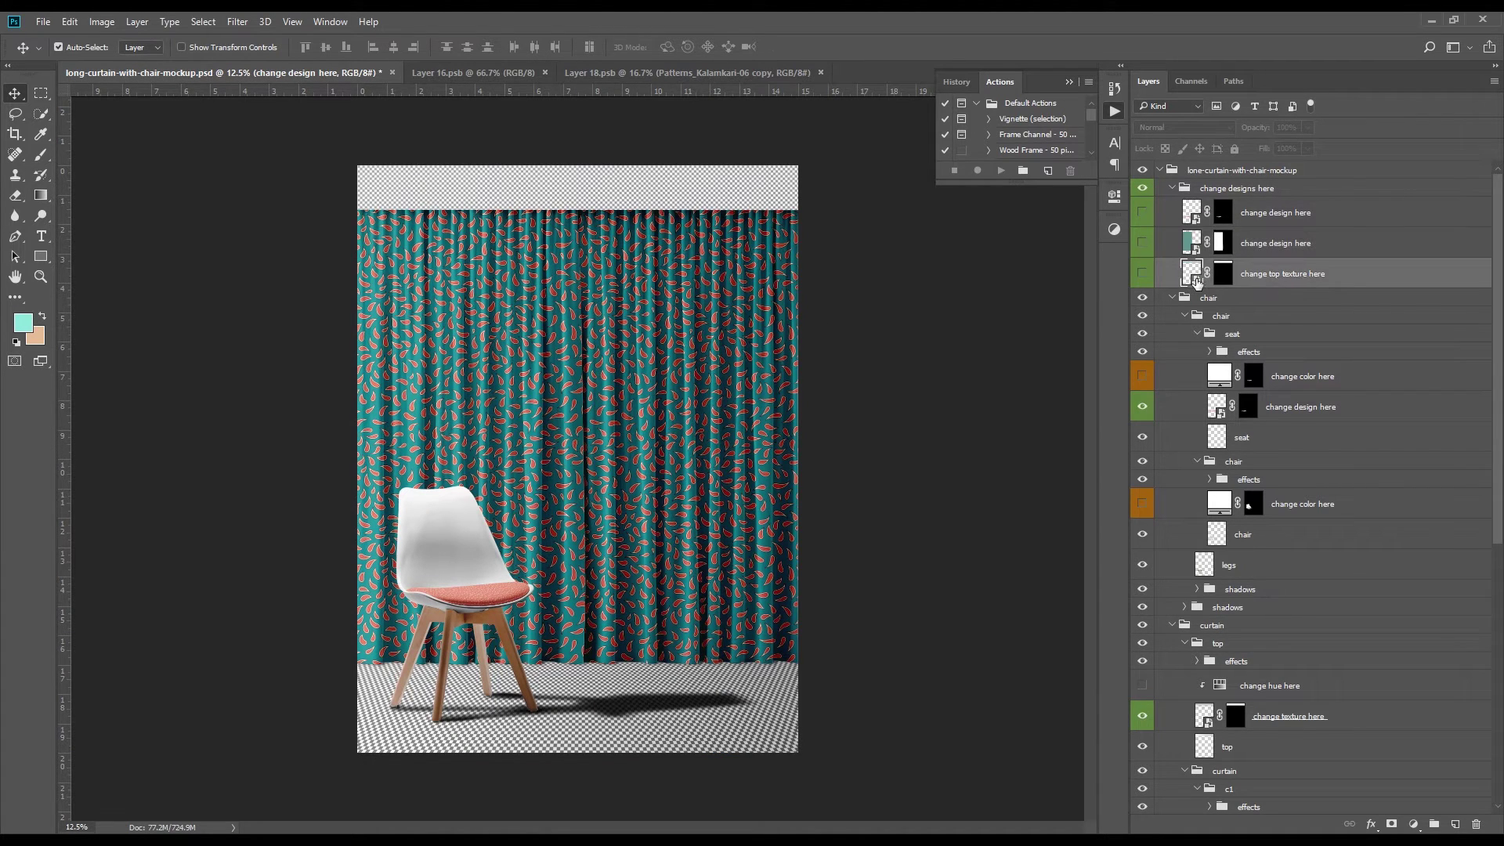
left_click(47, 25)
left_click(92, 312)
double_click(609, 143)
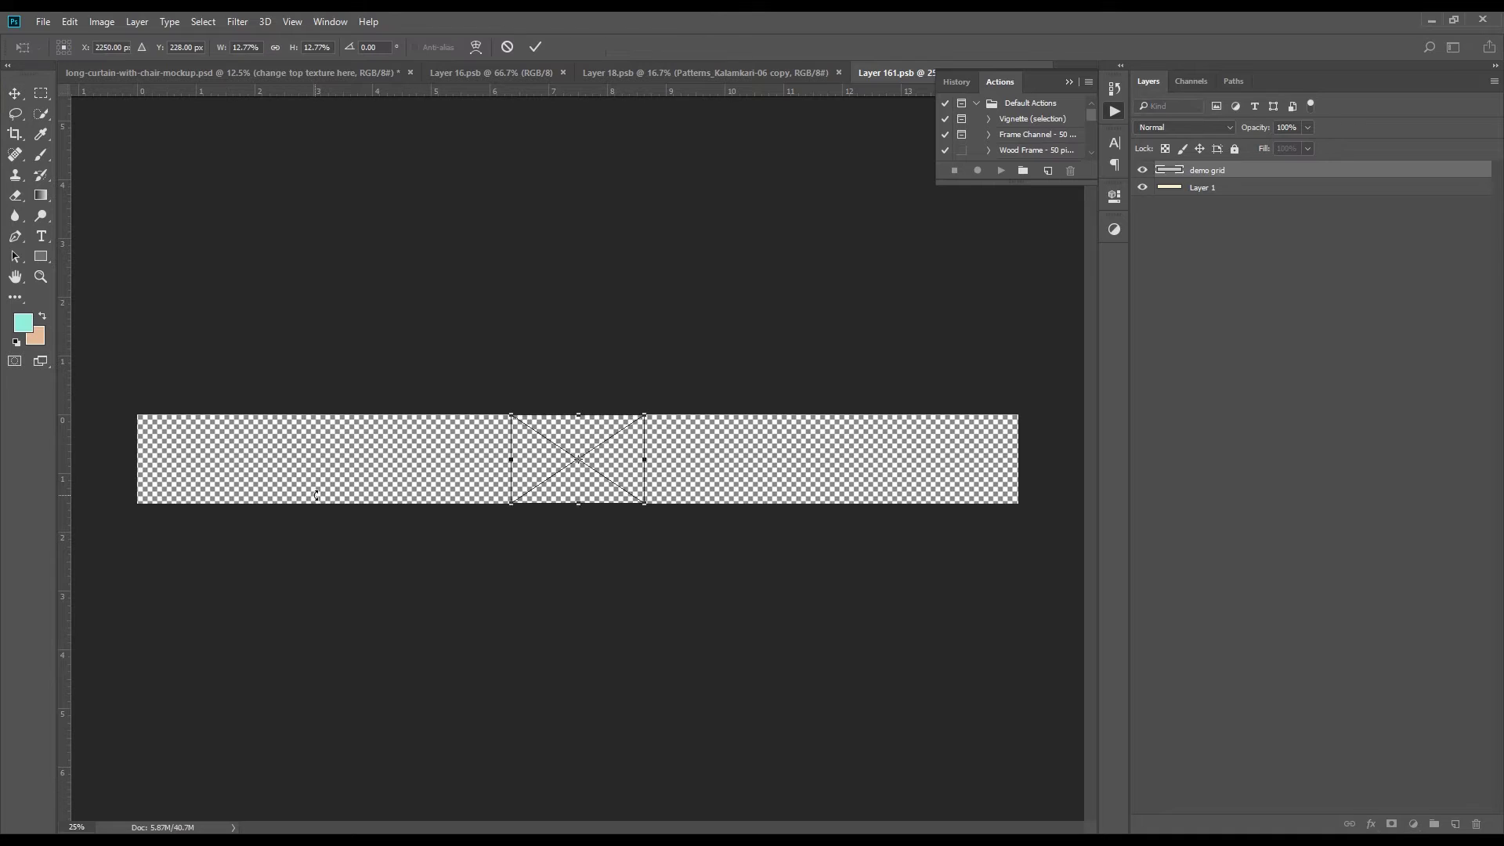
left_click_drag(615, 462, 251, 458)
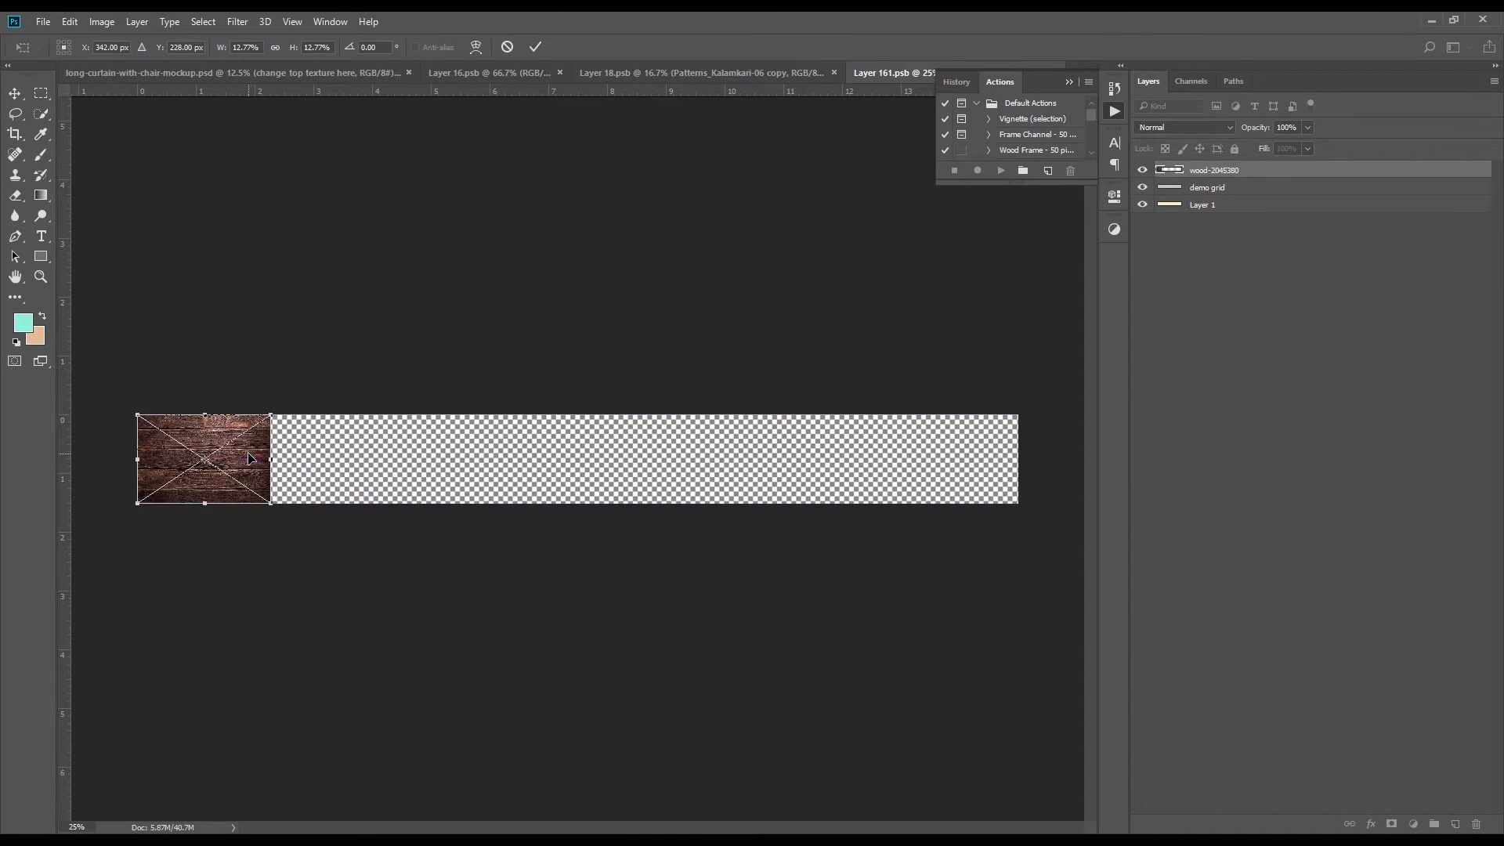
key("Return")
Duplicate the wood-2045380 tile directly beside the original and flip the copy horizontally so the two tiles mirror each other
left_click_drag(154, 448, 276, 432)
right_click(275, 431)
left_click(335, 433)
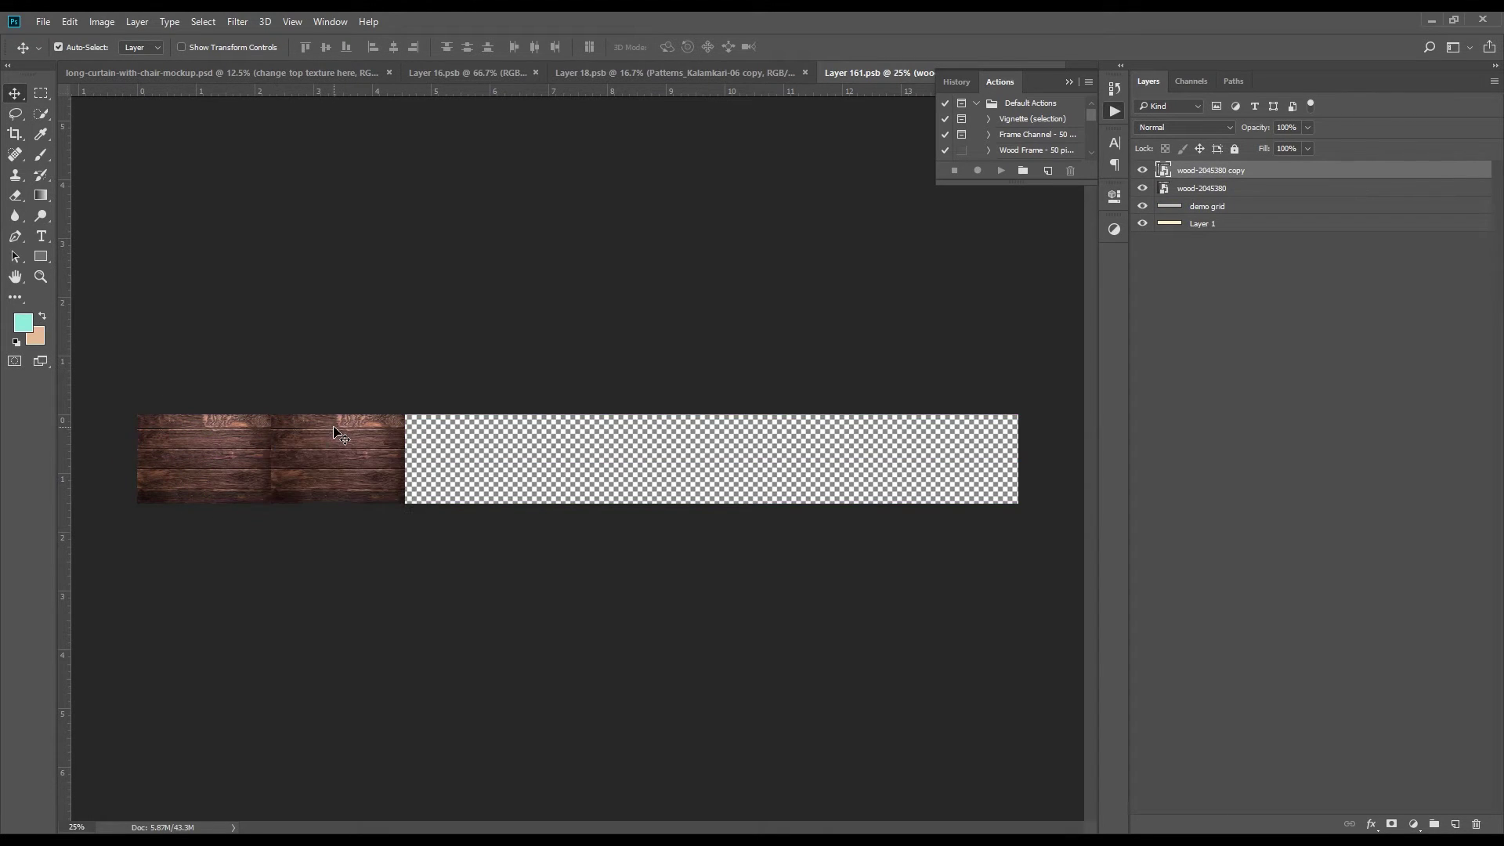
key("ctrl+t")
right_click(331, 431)
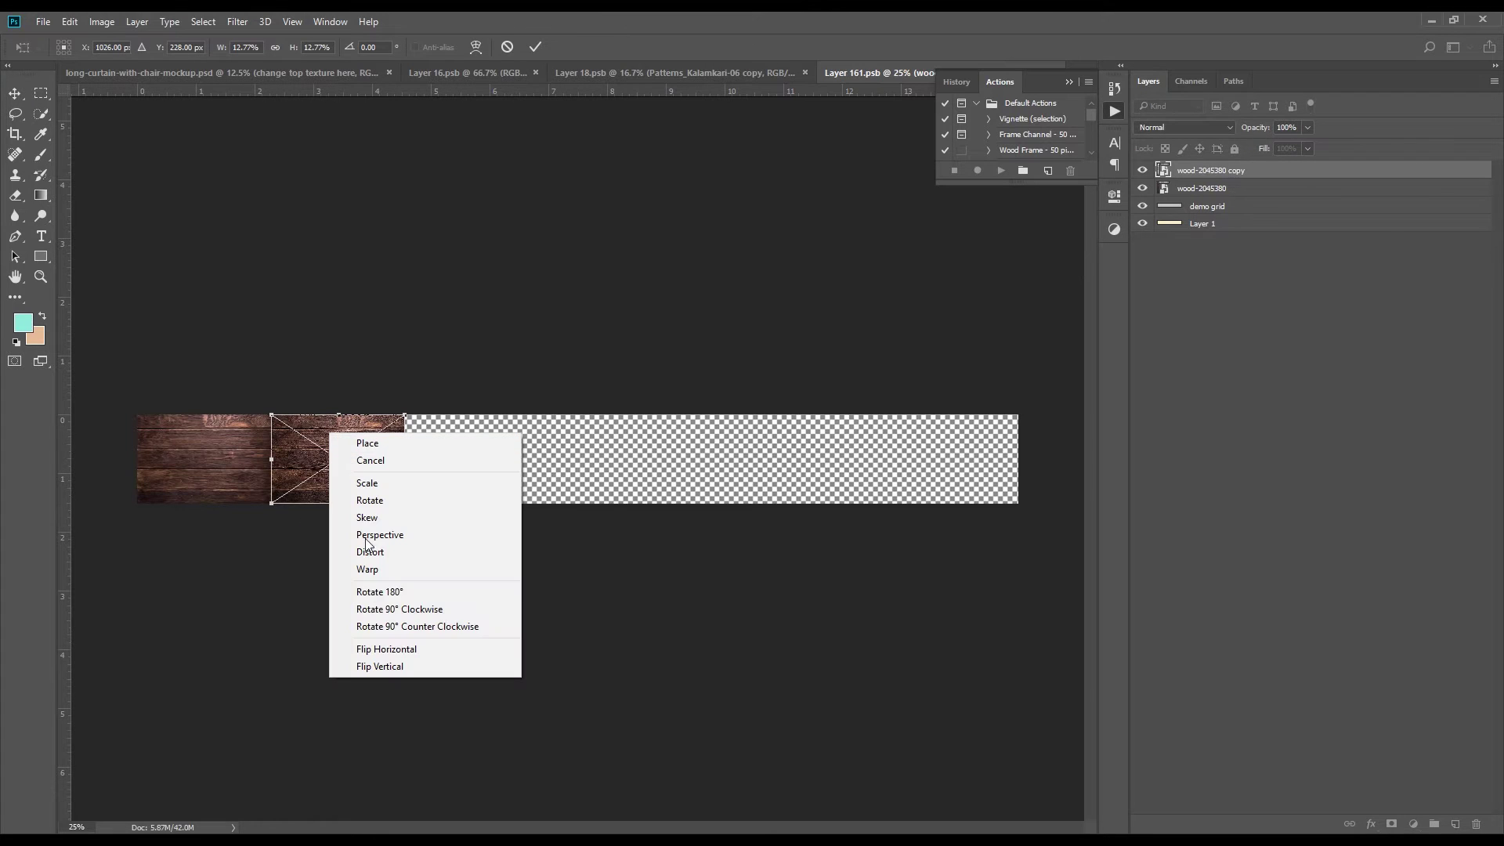
left_click(368, 648)
key("Return")
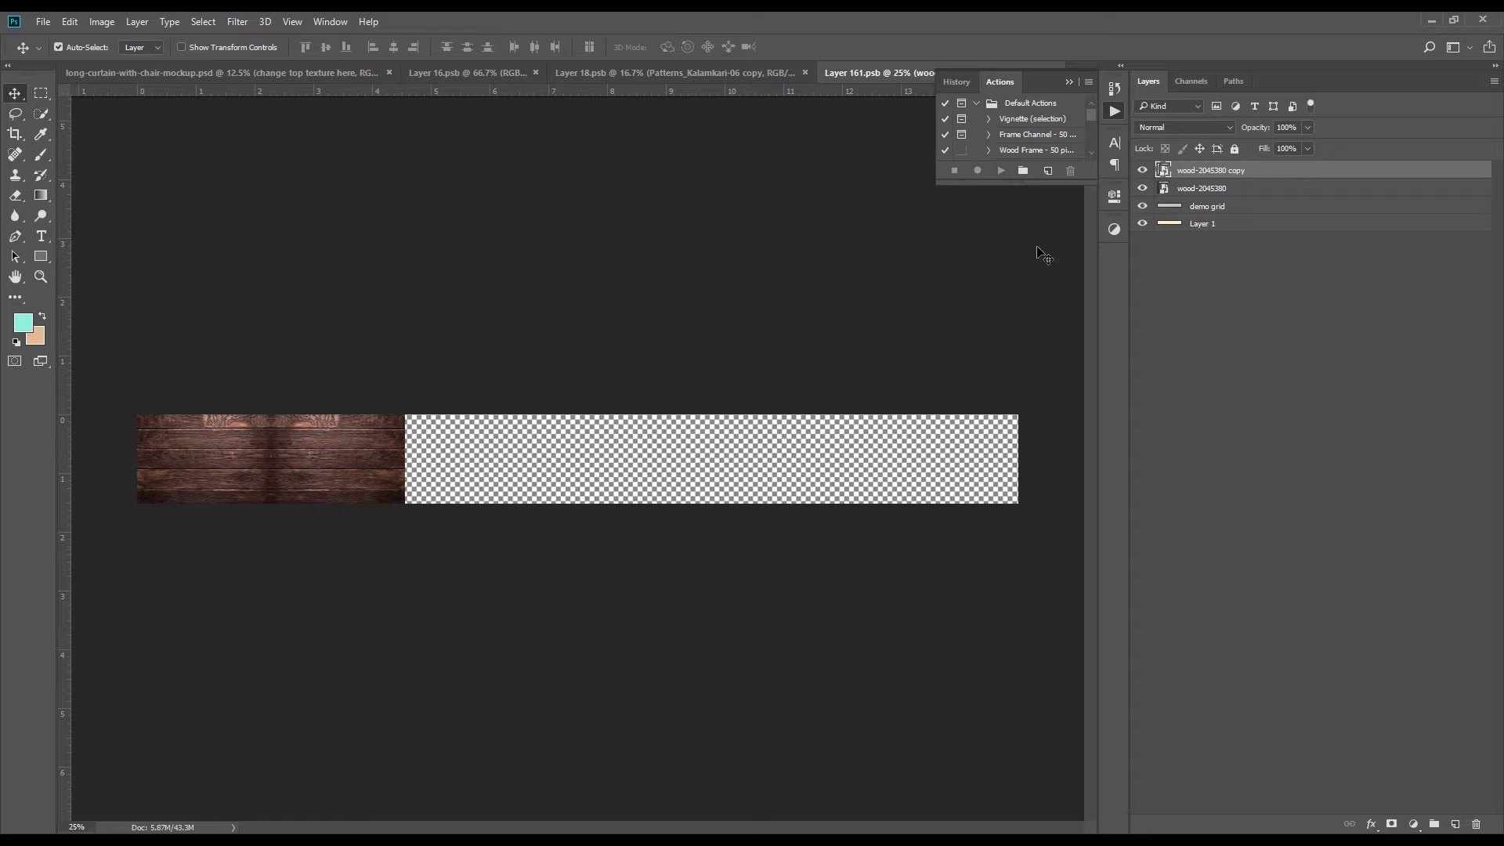
Copy the mirrored pair of wood tiles three times side by side to fill the canvas width
left_click(1224, 190, "shift")
left_click_drag(188, 456, 975, 423)
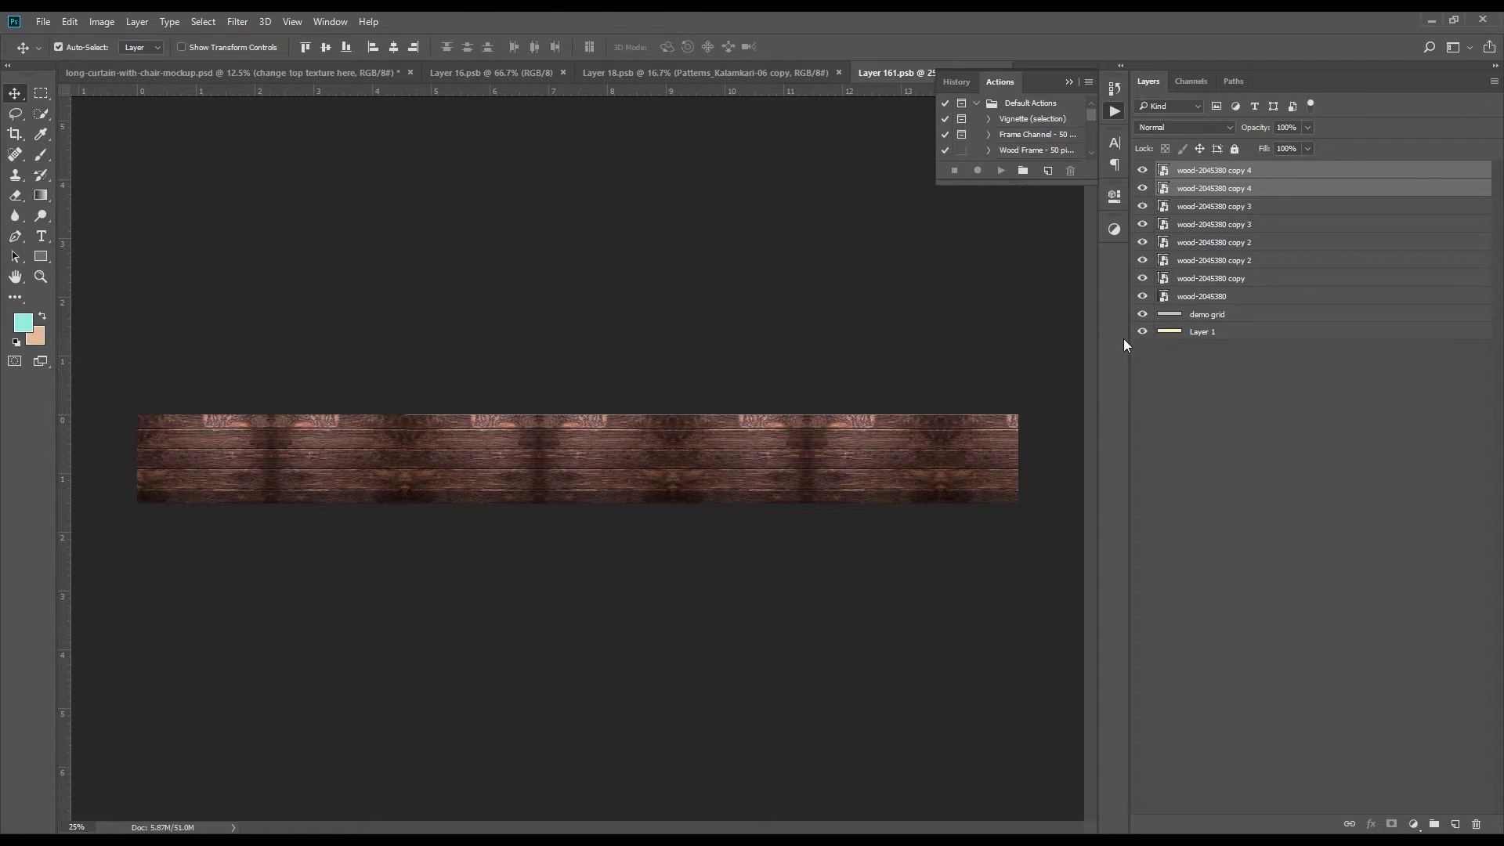
Scale all the wood-2045380 layers together to about 101% so they cover the canvas edges
left_click(1235, 296, "shift")
left_click(1229, 295)
left_click(1223, 173, "shift")
left_click(326, 47)
key("ctrl+z")
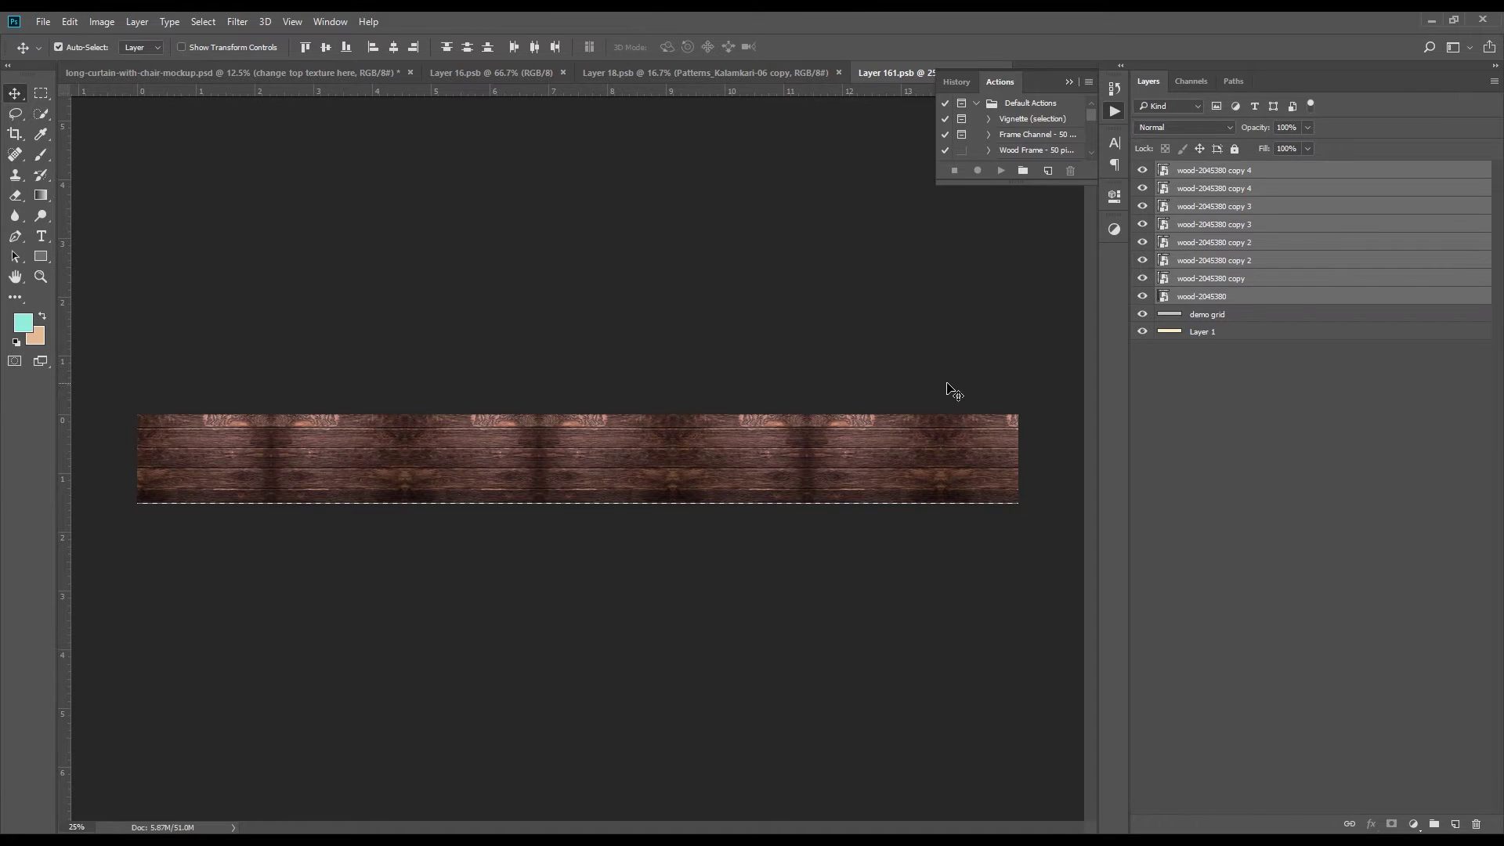
key("ctrl+z")
key("ctrl+t")
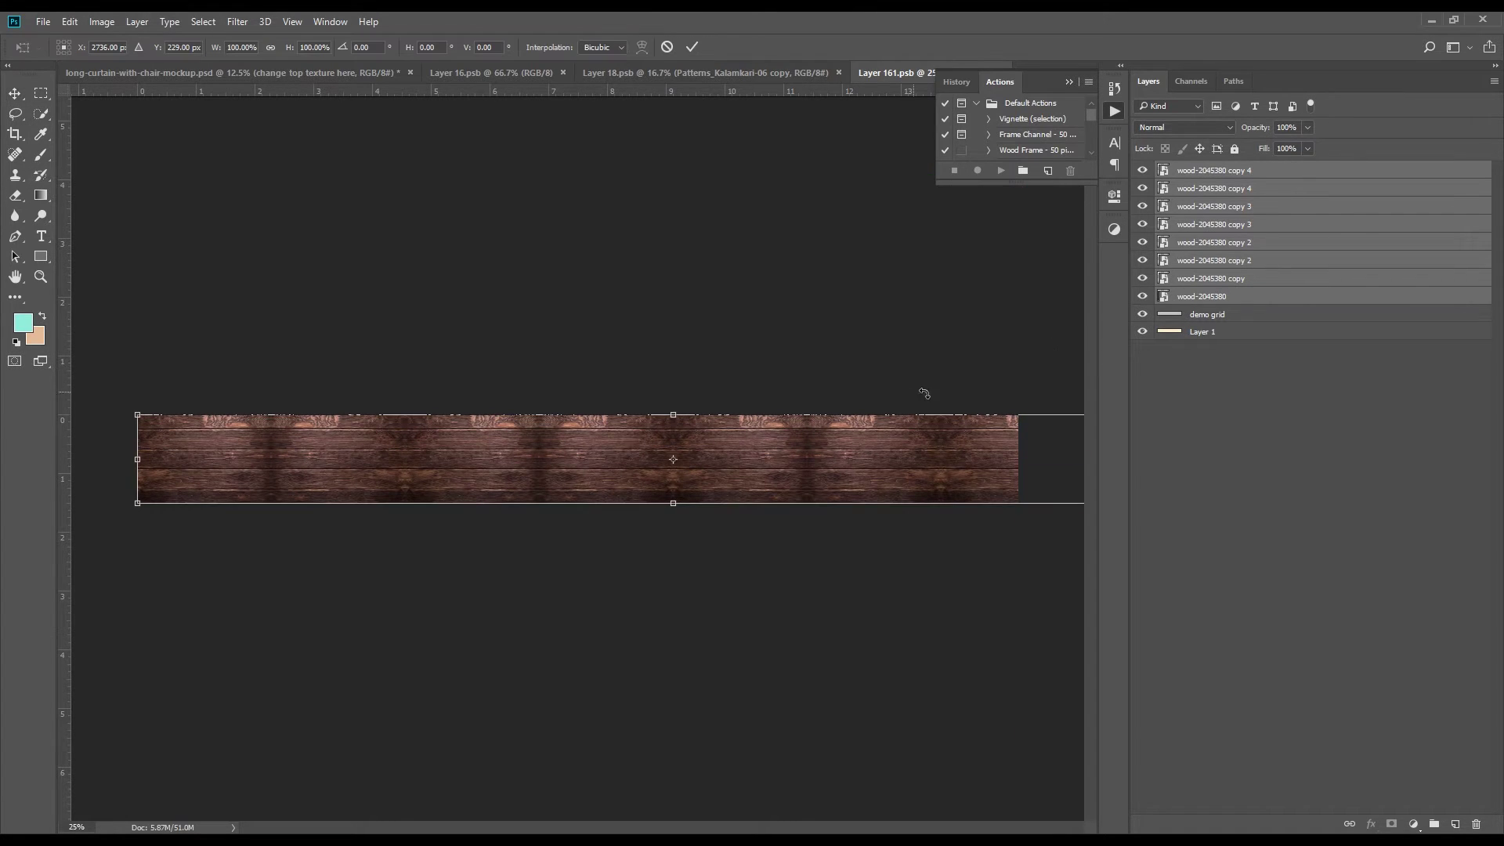
left_click_drag(137, 413, 131, 410)
key("Return")
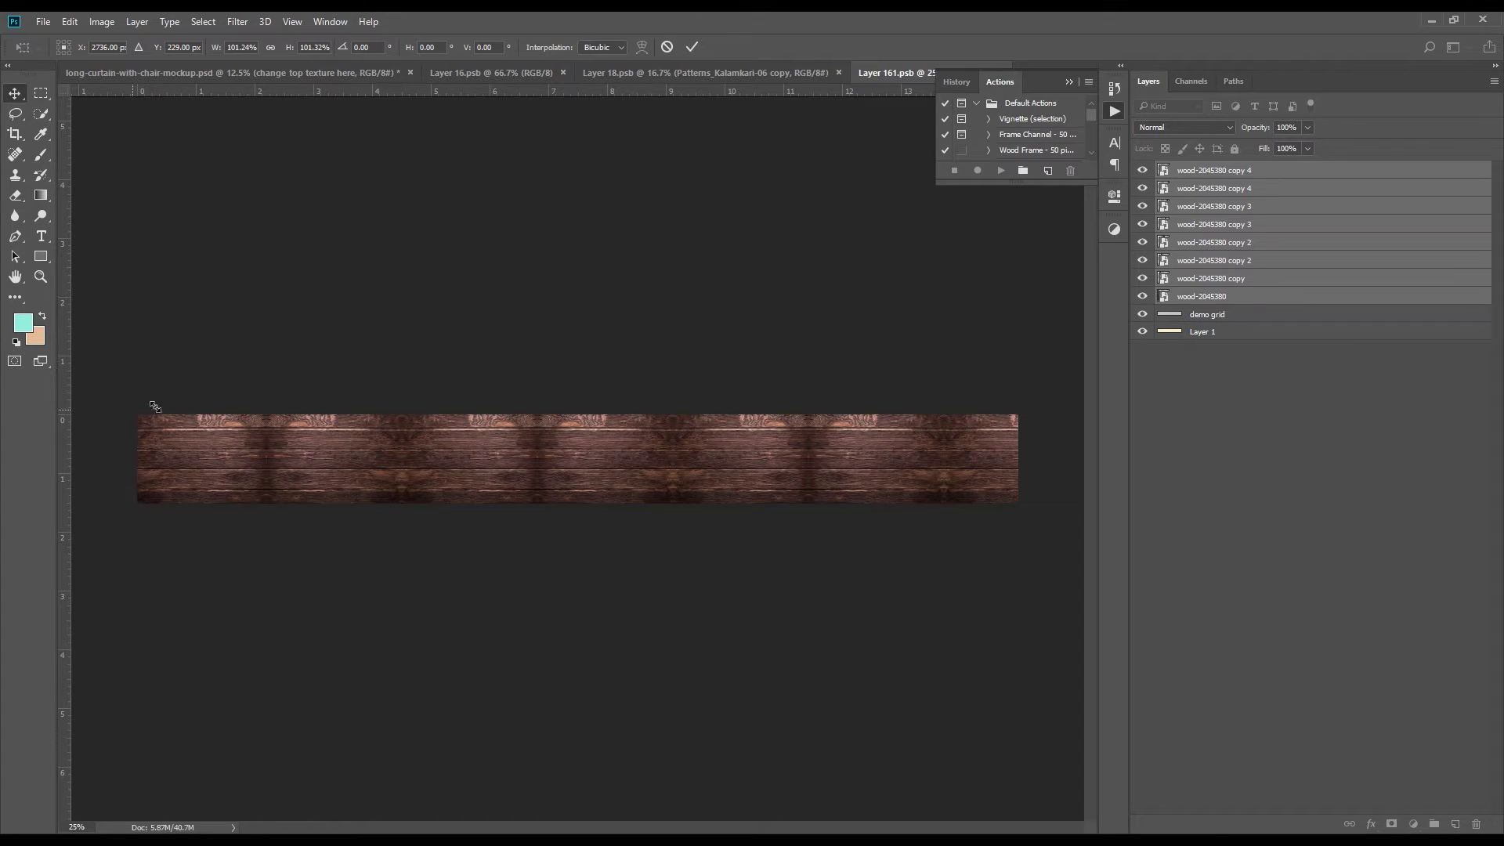
Merge all the wood-2045380 layers into one and save the top texture back into the mockup
right_click(1224, 272)
left_click(1266, 596)
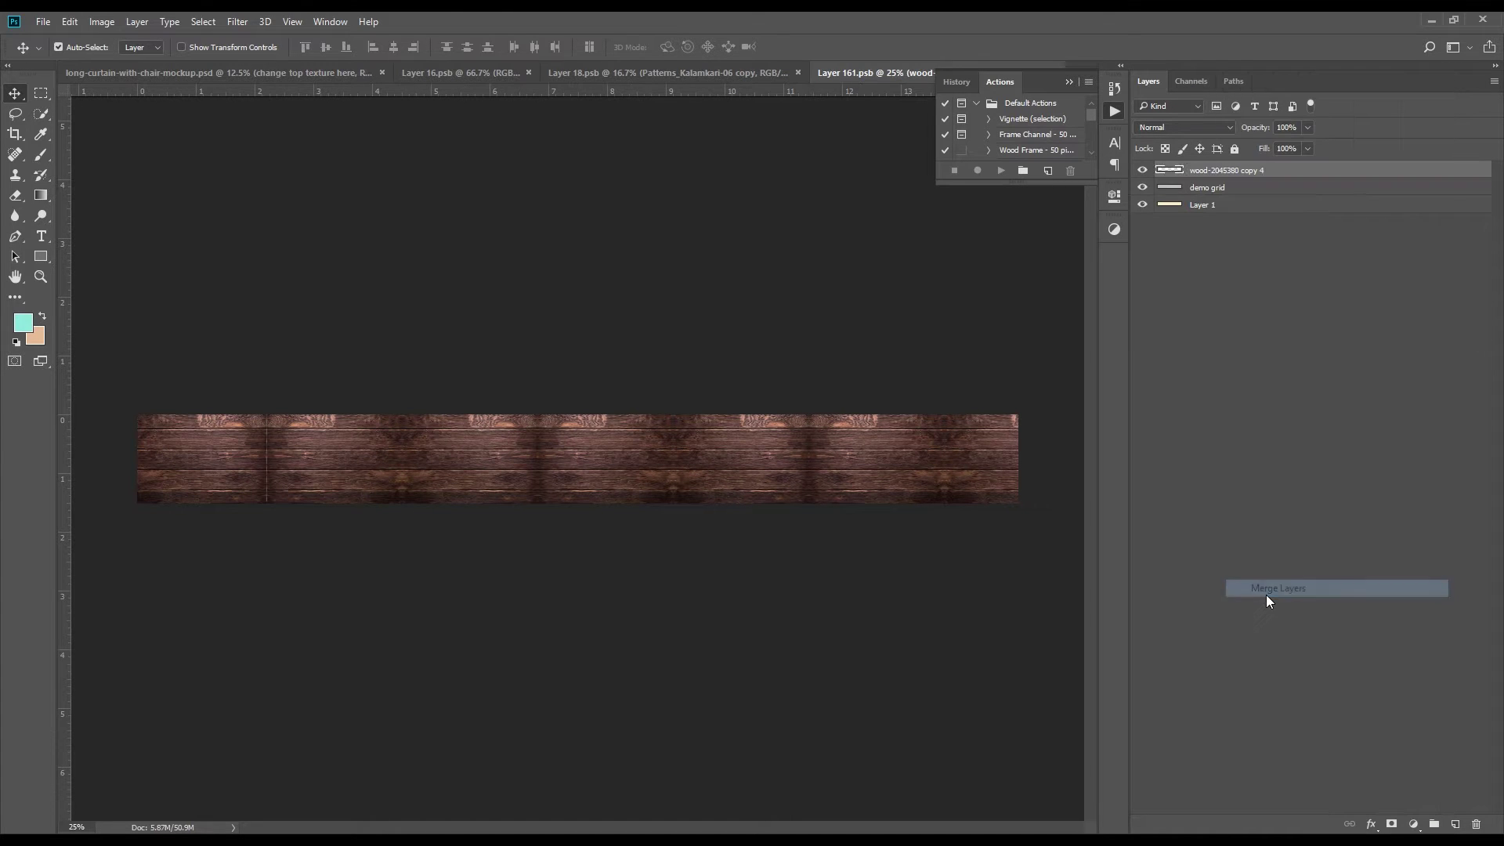
left_click(42, 21)
left_click(94, 179)
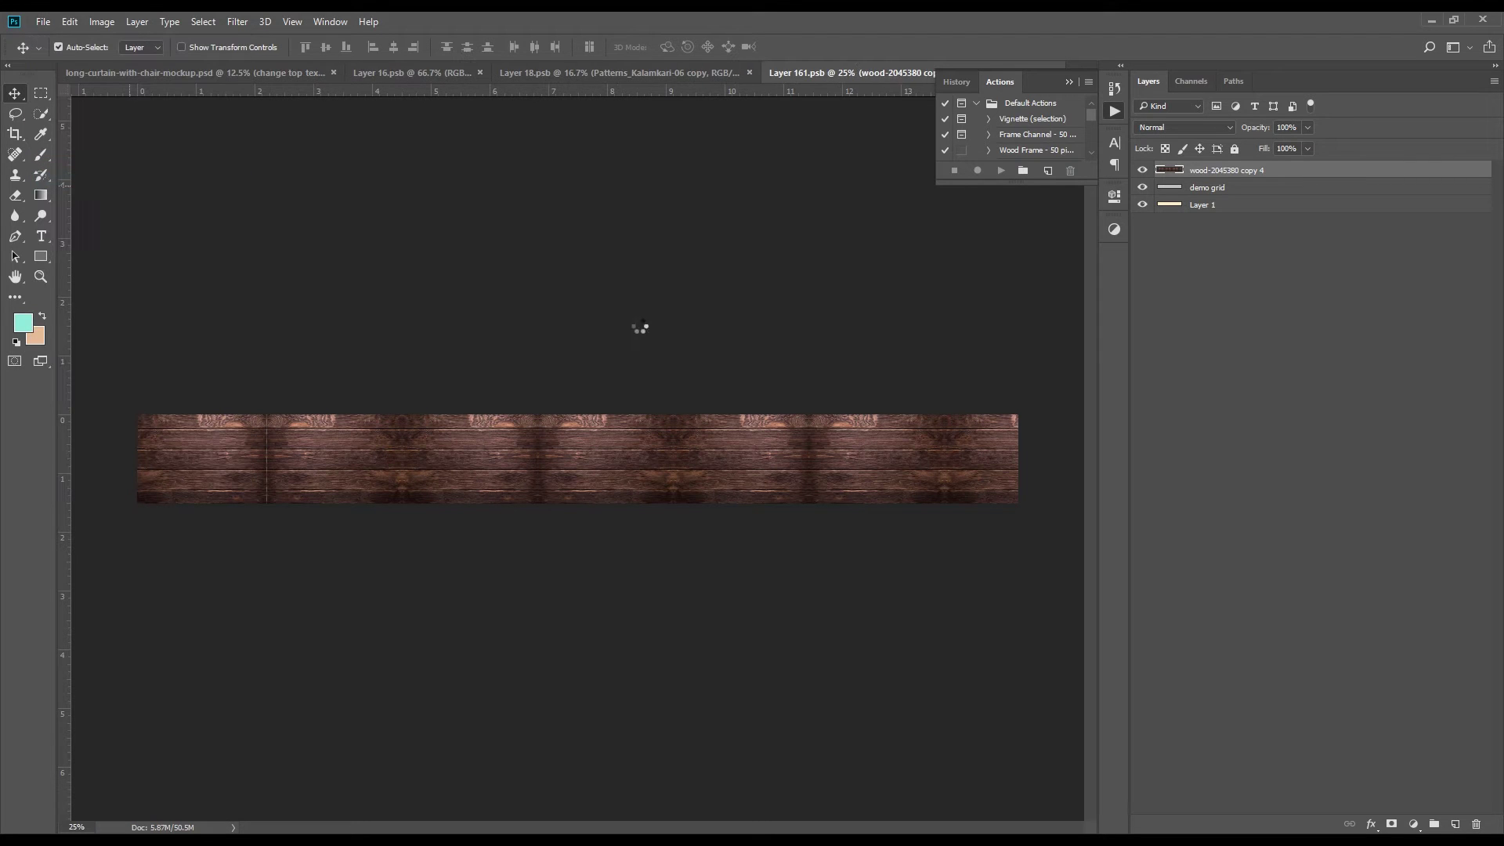
left_click(325, 74)
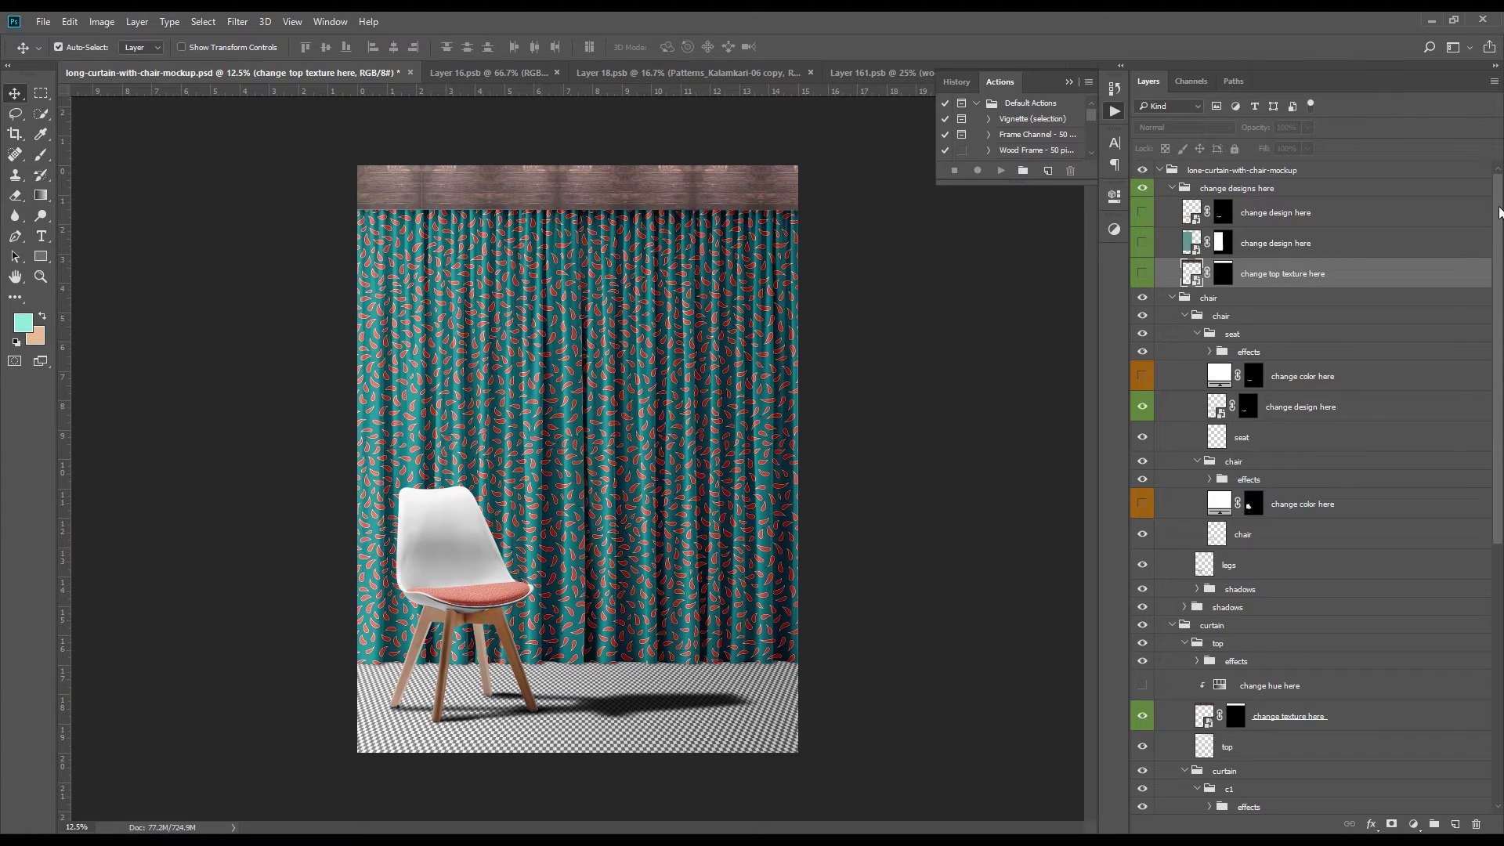
Open the contents of the floor smart object in the "floor" group
scroll(1500, 210, "down", 6)
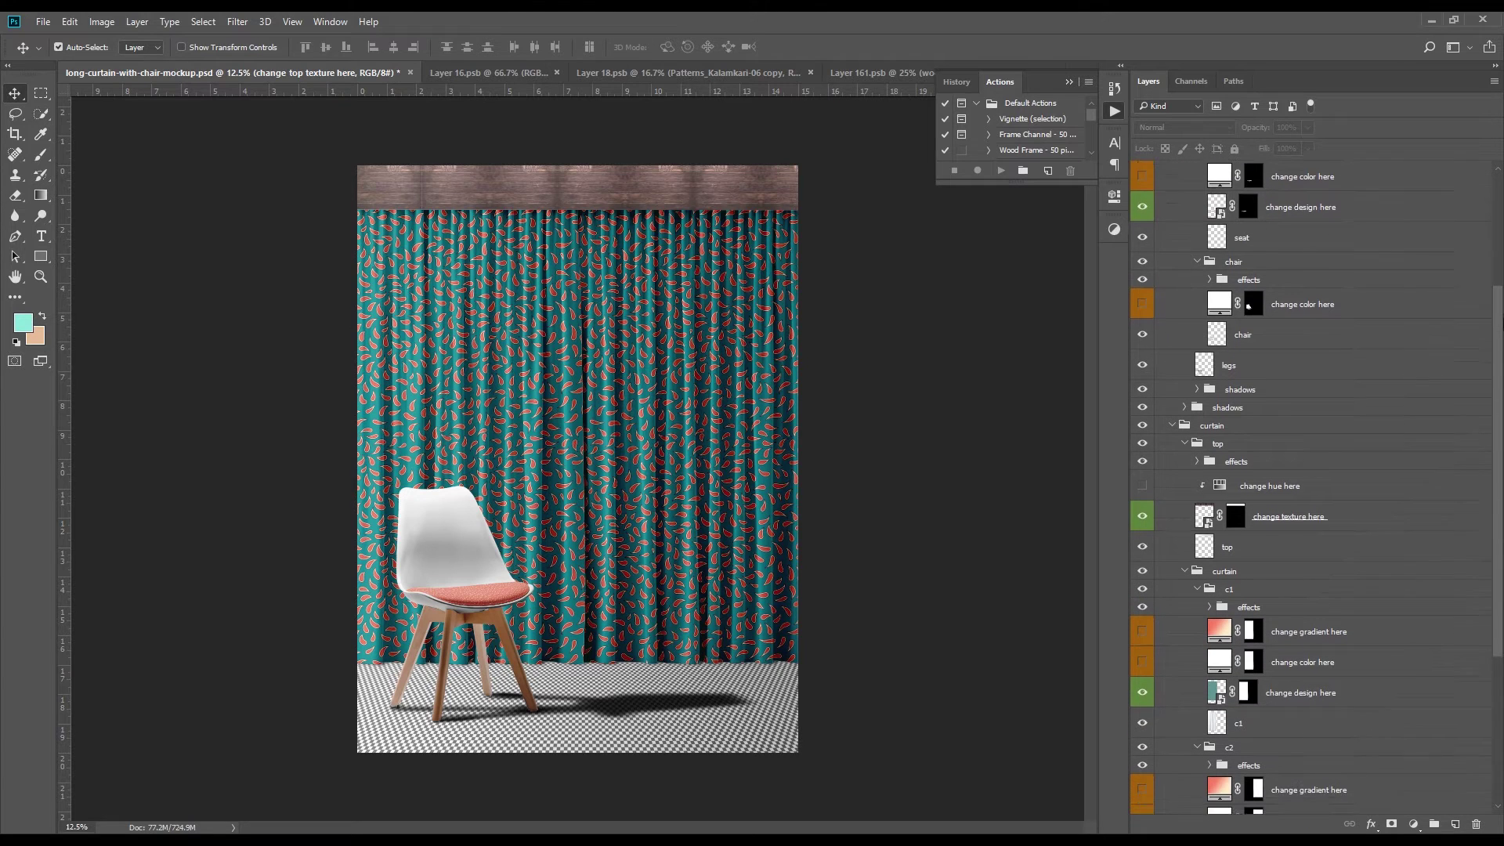
scroll(1498, 491, "down", 3)
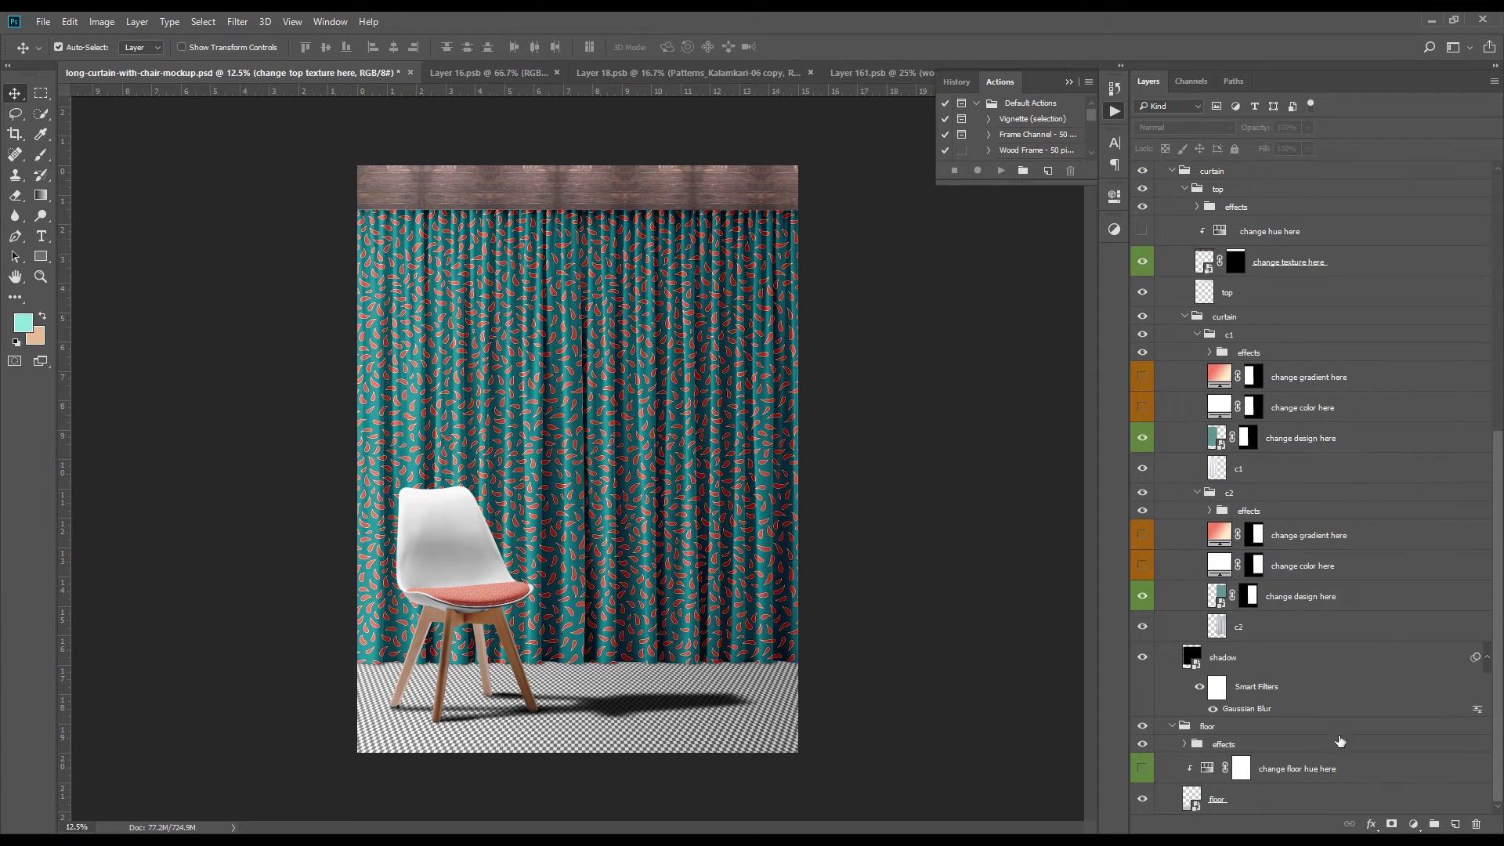
left_click(1261, 805)
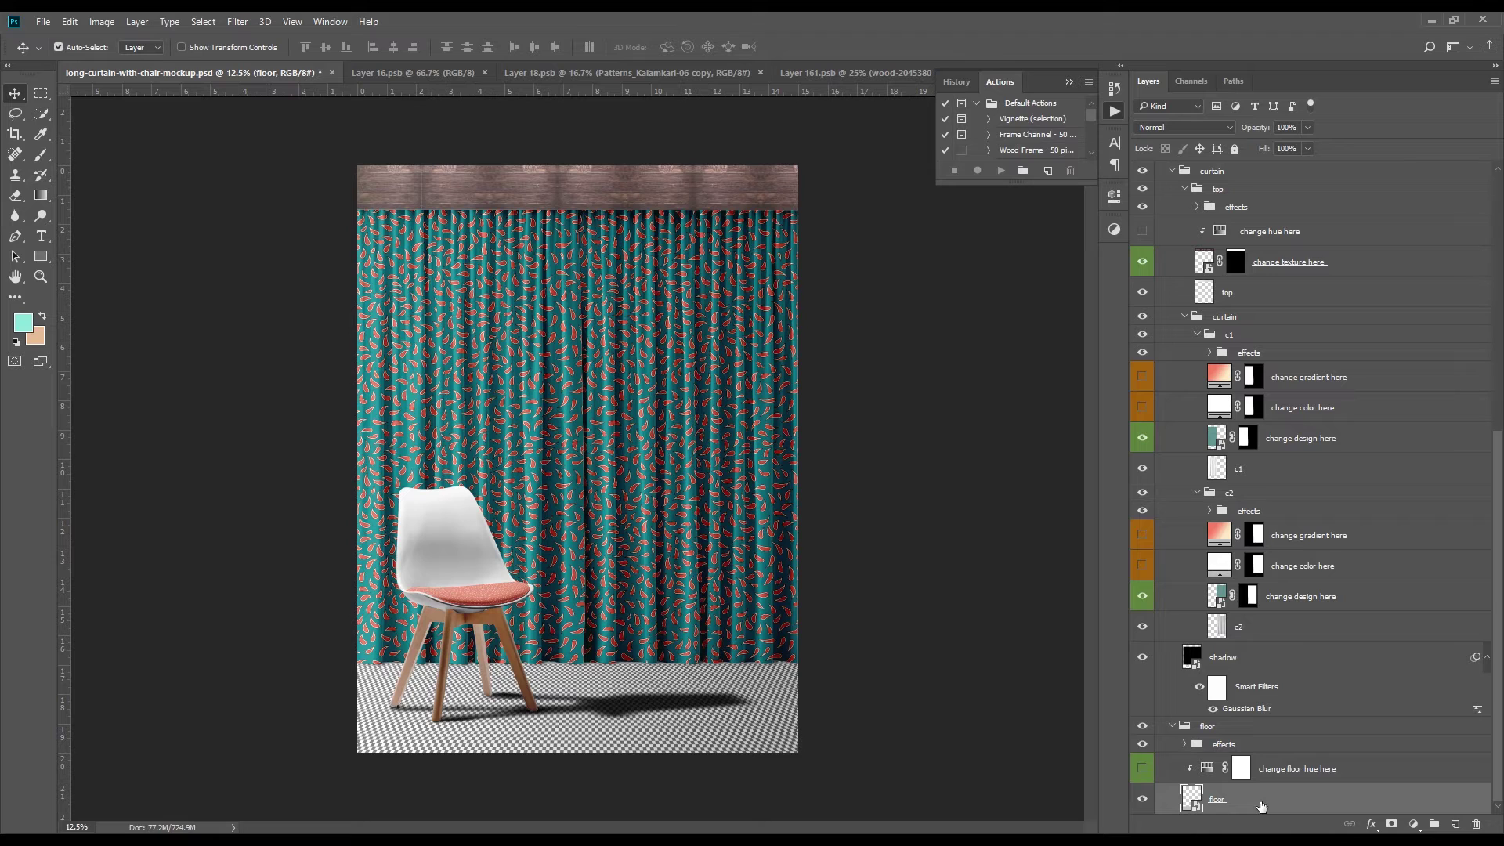
double_click(1196, 808)
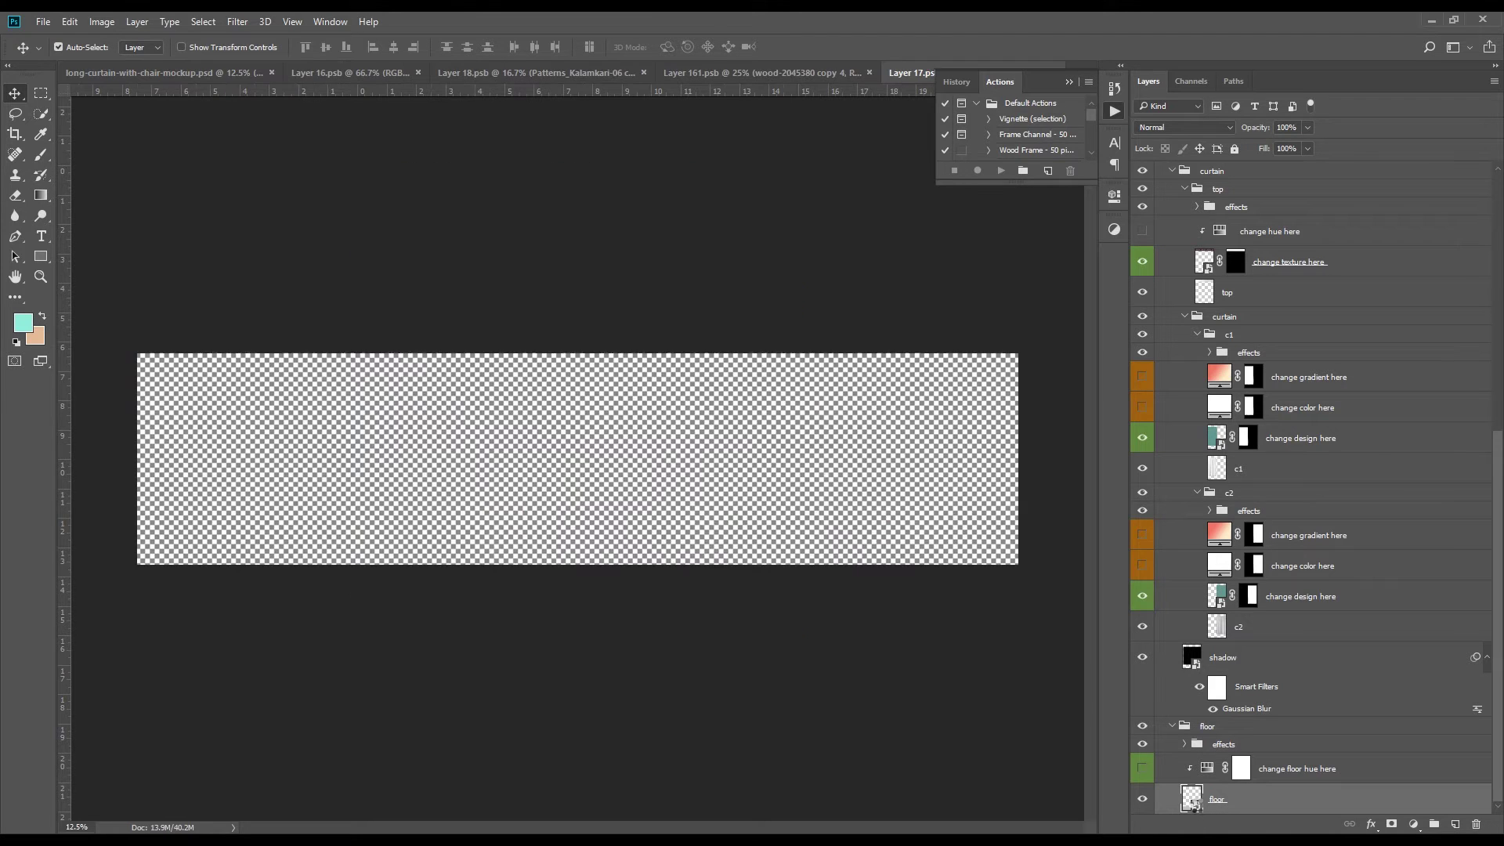
Place wood-2045380 as an embedded image above the demo grid layer, flush with the floor canvas's left edge
left_click(42, 23)
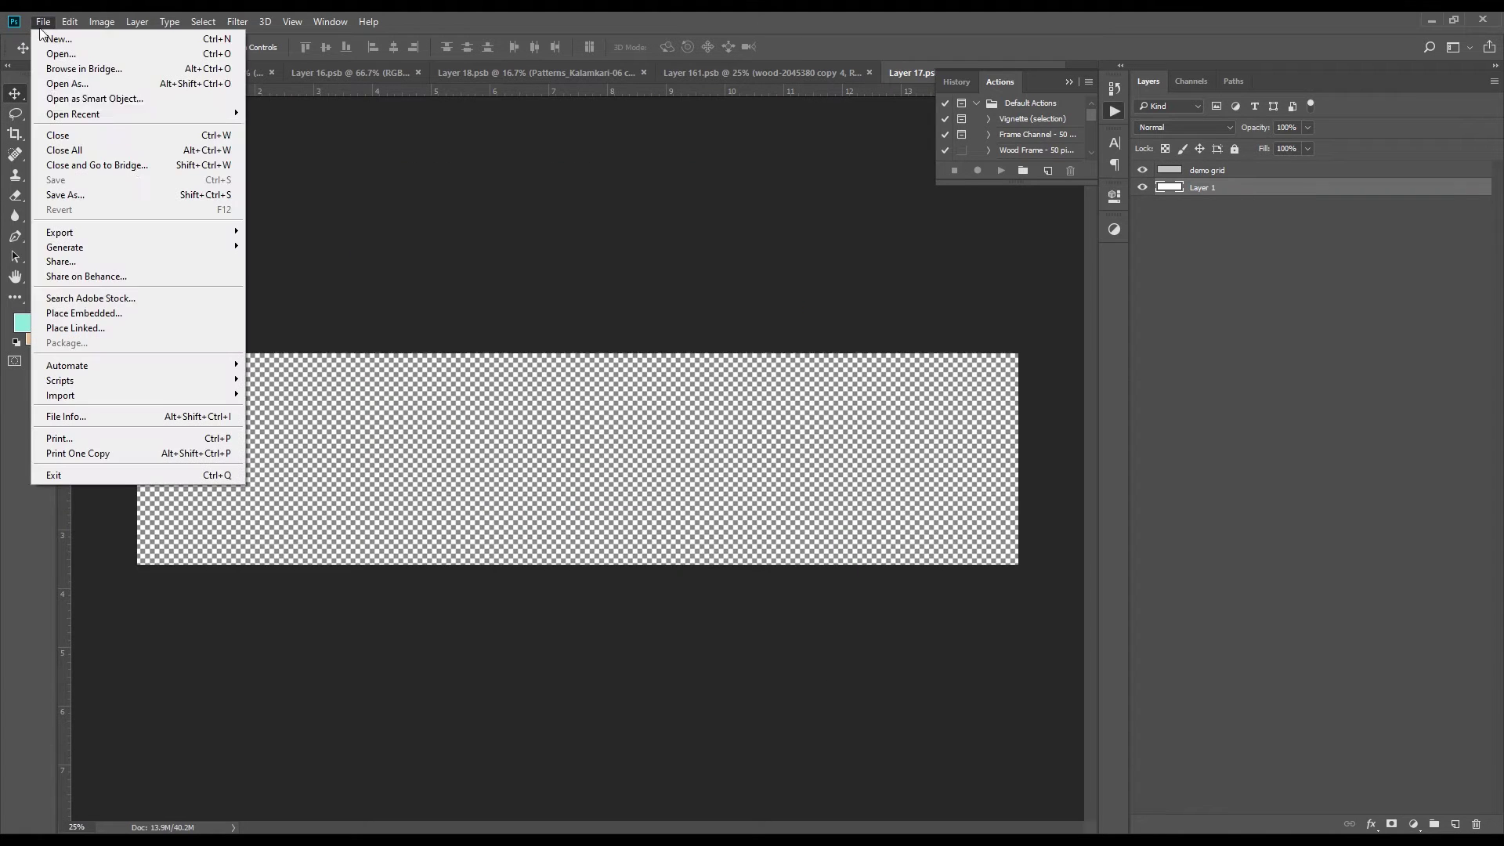
left_click(134, 311)
double_click(633, 144)
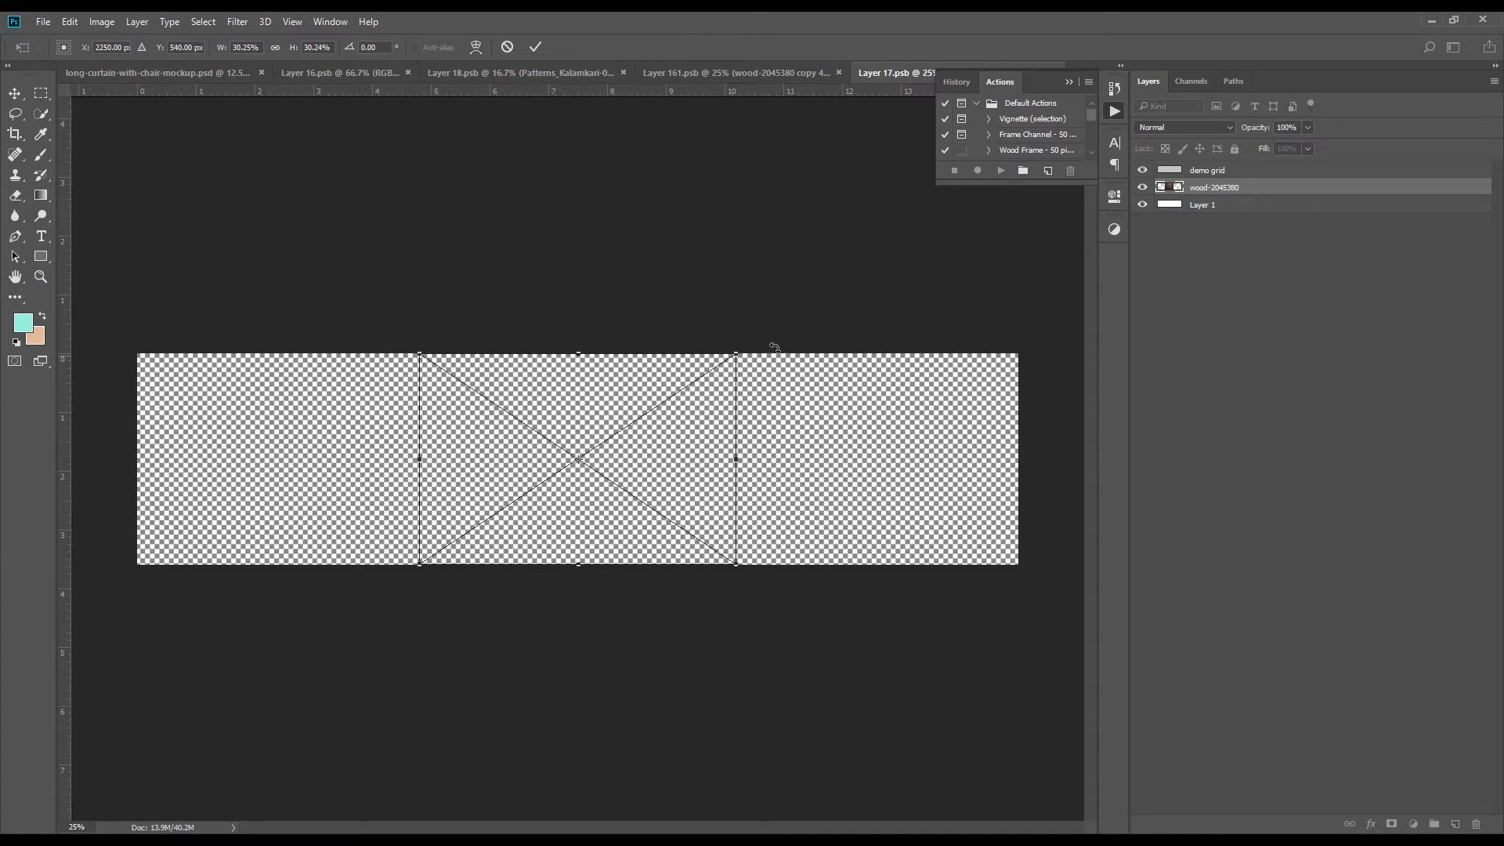
key("Return")
left_click_drag(1267, 188, 1262, 172)
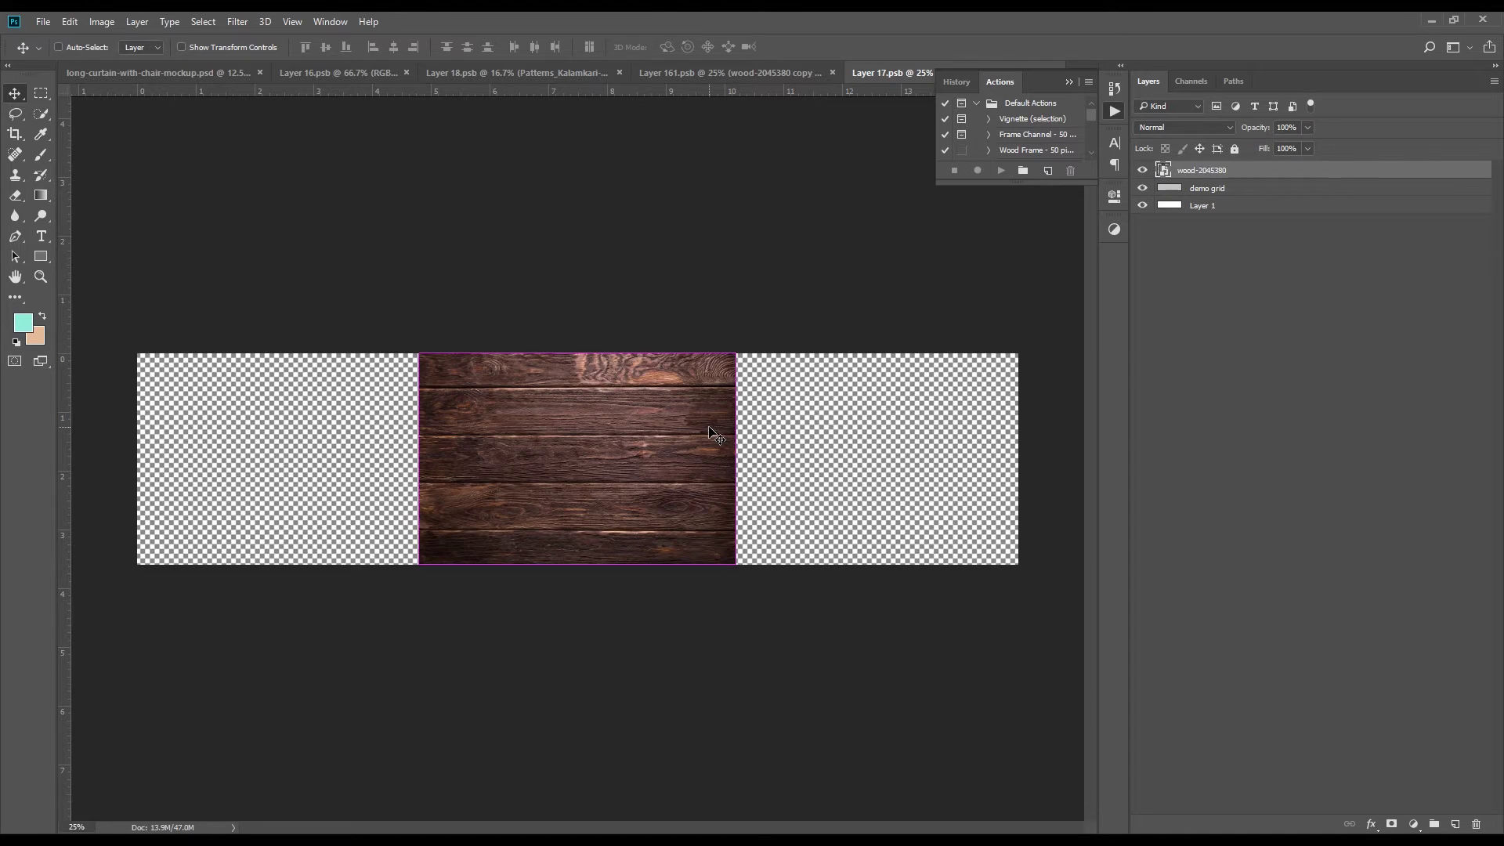
left_click_drag(625, 456, 341, 459)
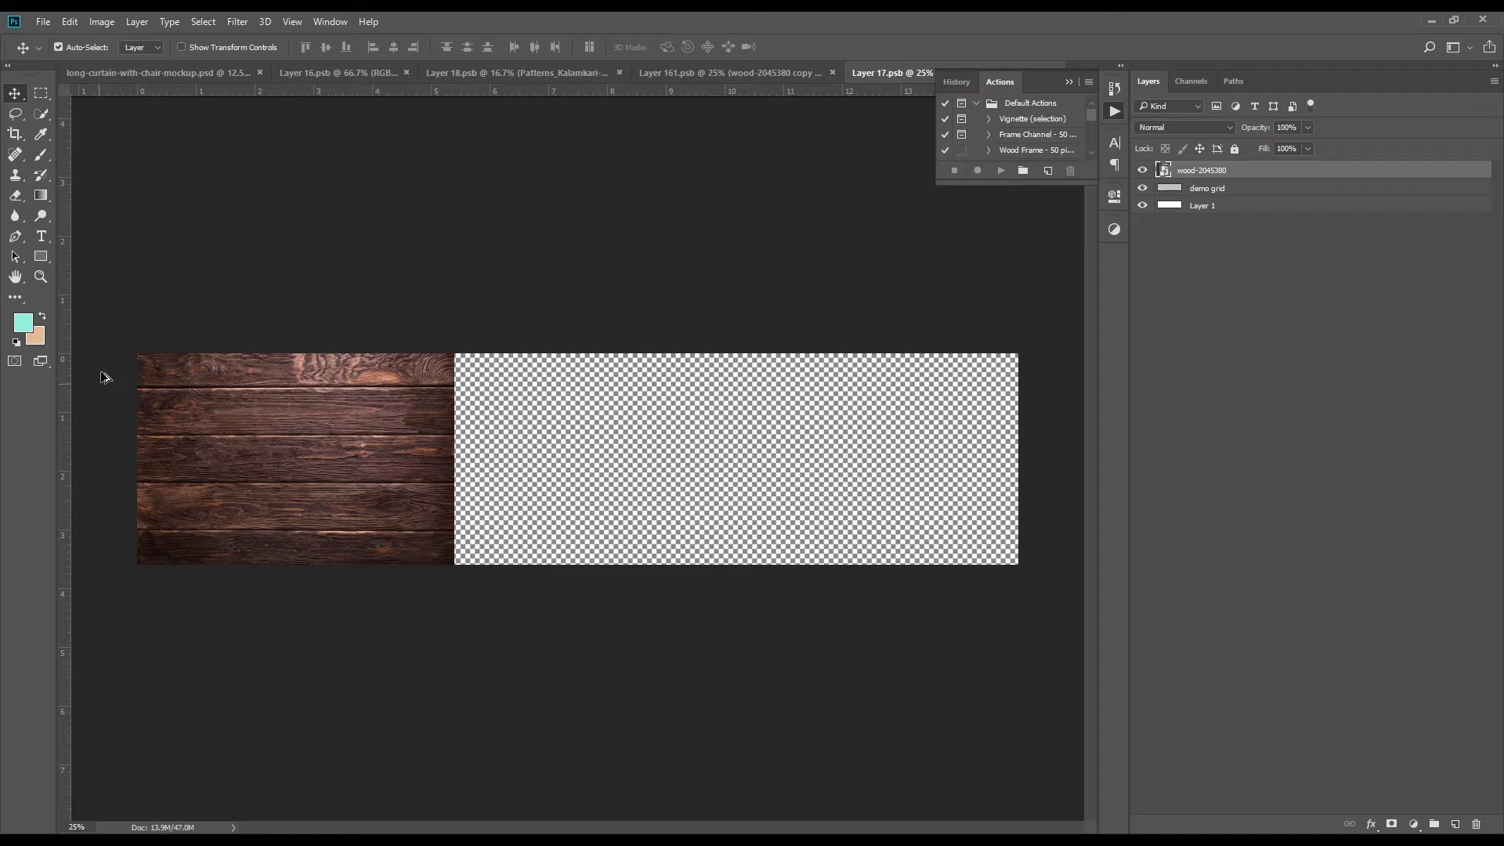
Duplicate the wood-2045380 layer flush against the original's right edge and flip the copy horizontally
left_click_drag(153, 372, 465, 371)
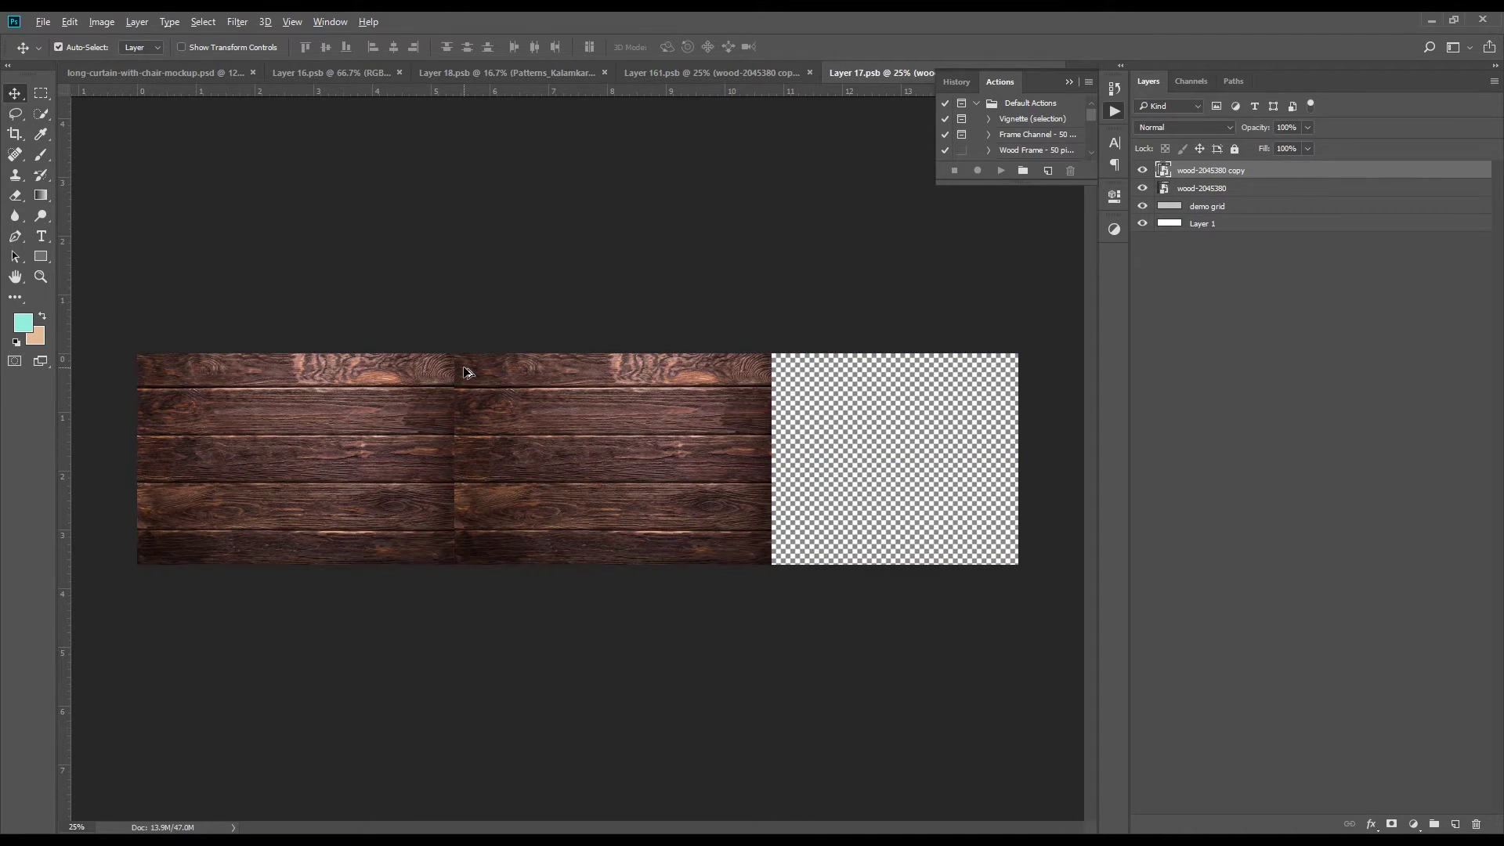
right_click(514, 395)
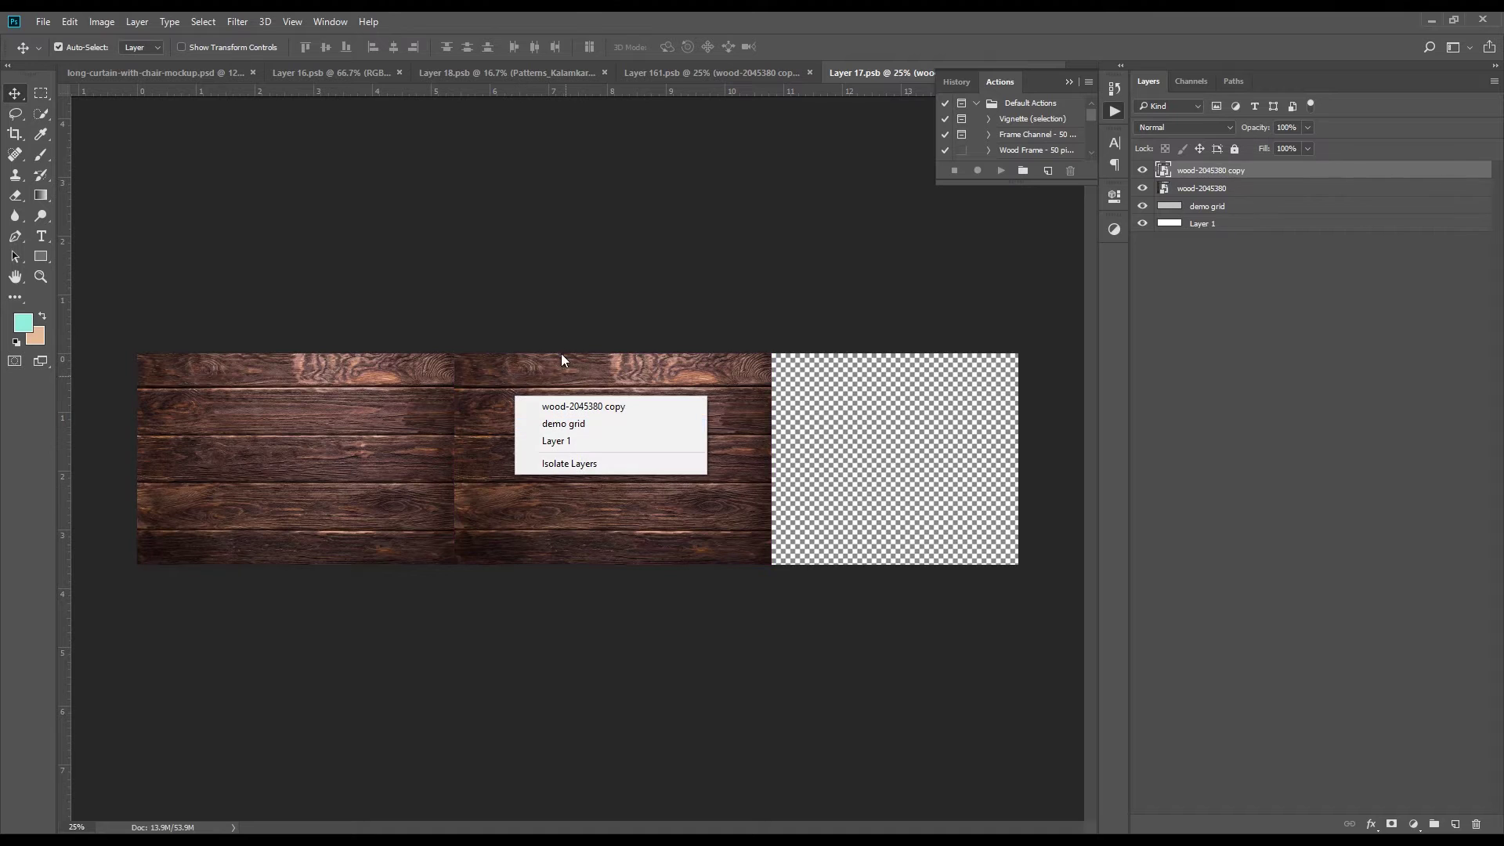
key("Escape")
key("ctrl+t")
right_click(569, 377)
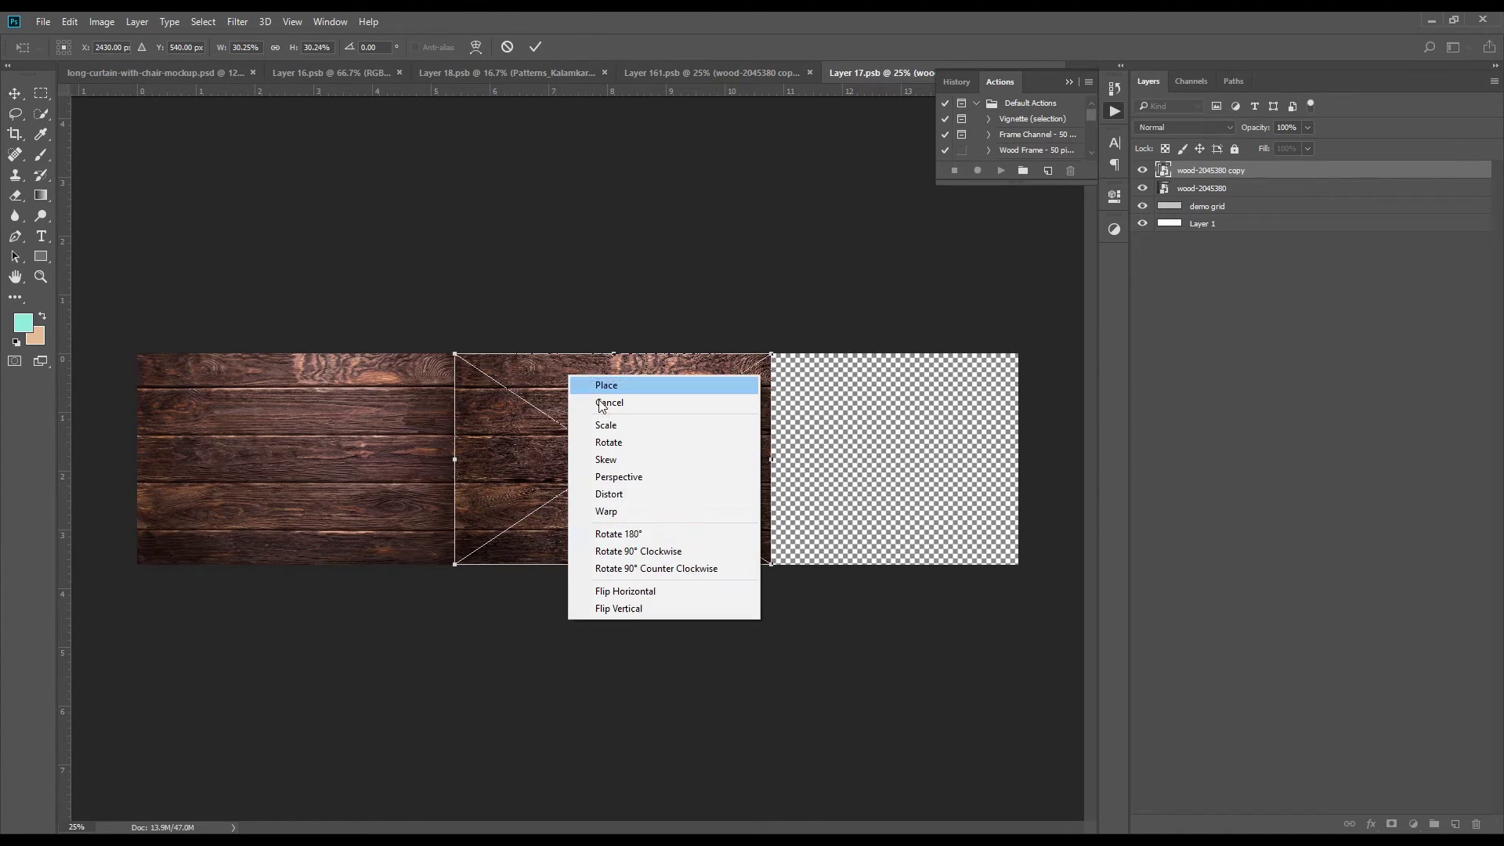
left_click(623, 590)
key("Return")
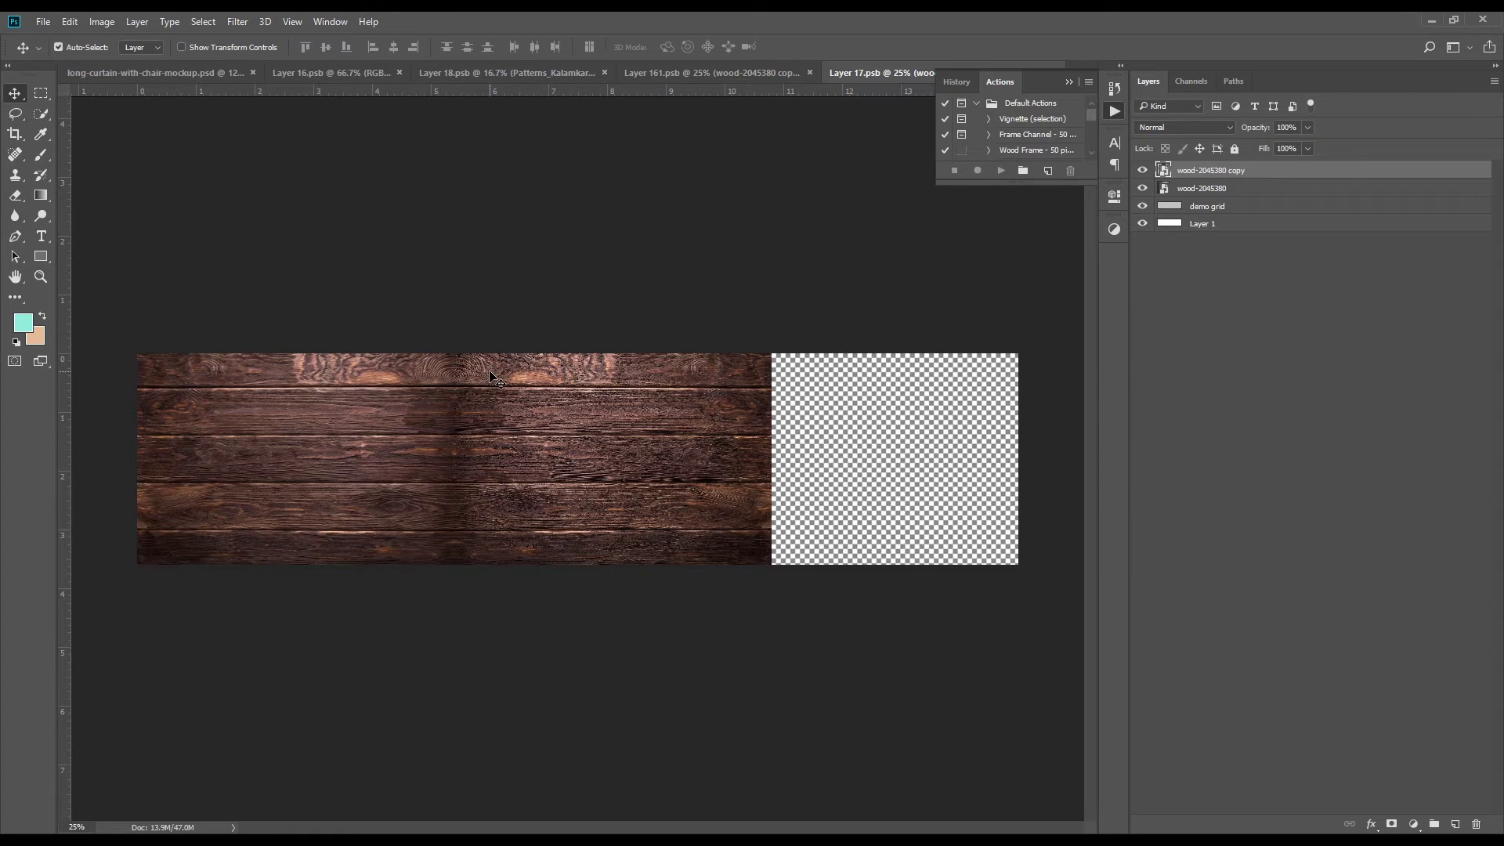
Duplicate the flipped wood copy over the remaining empty canvas and flip this second copy horizontally
left_click_drag(488, 368, 804, 368)
key("ctrl+t")
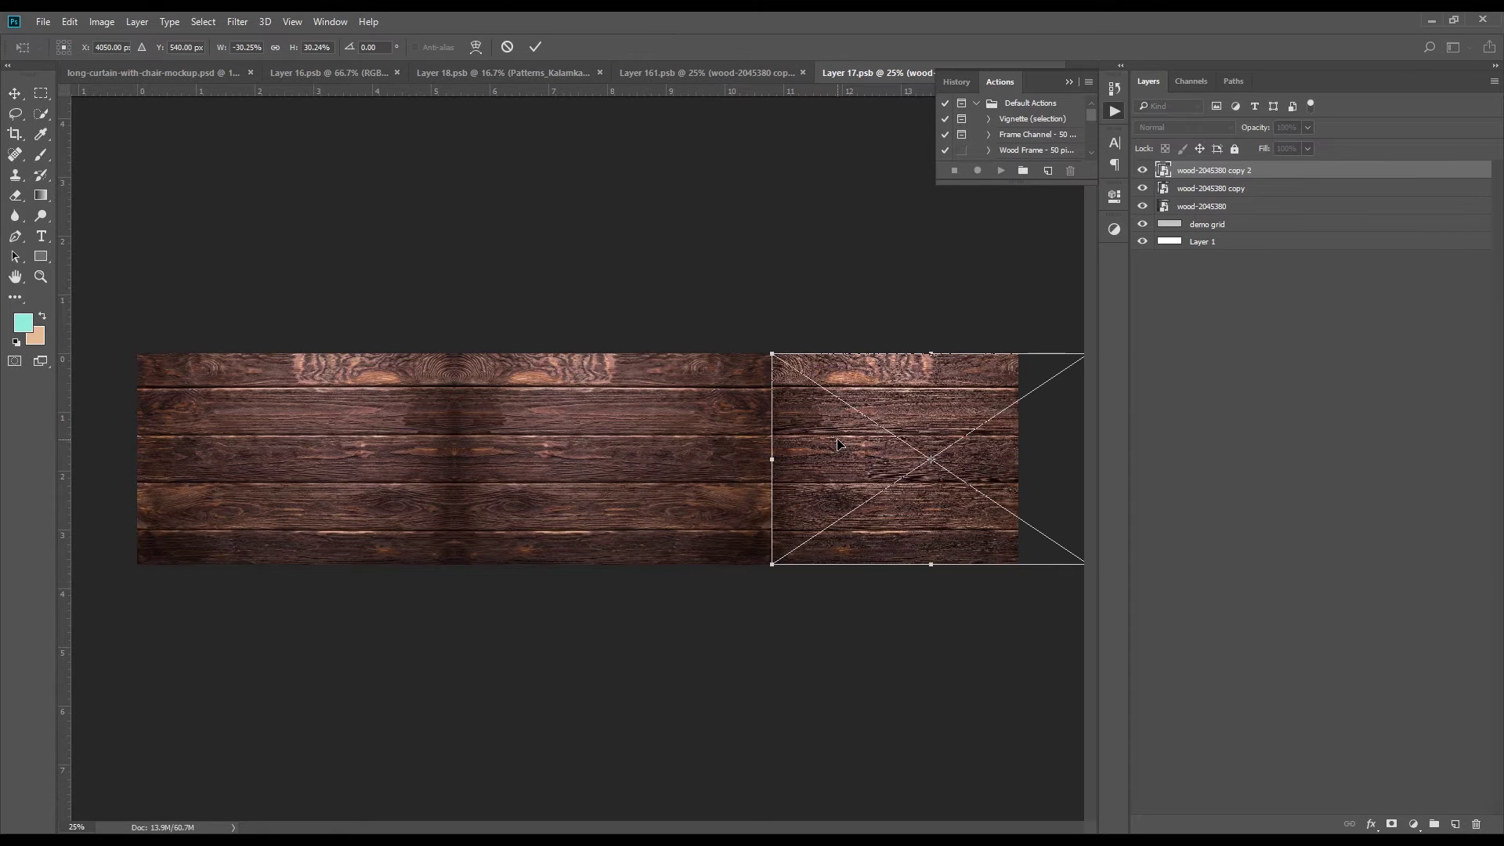
right_click(838, 441)
left_click(892, 658)
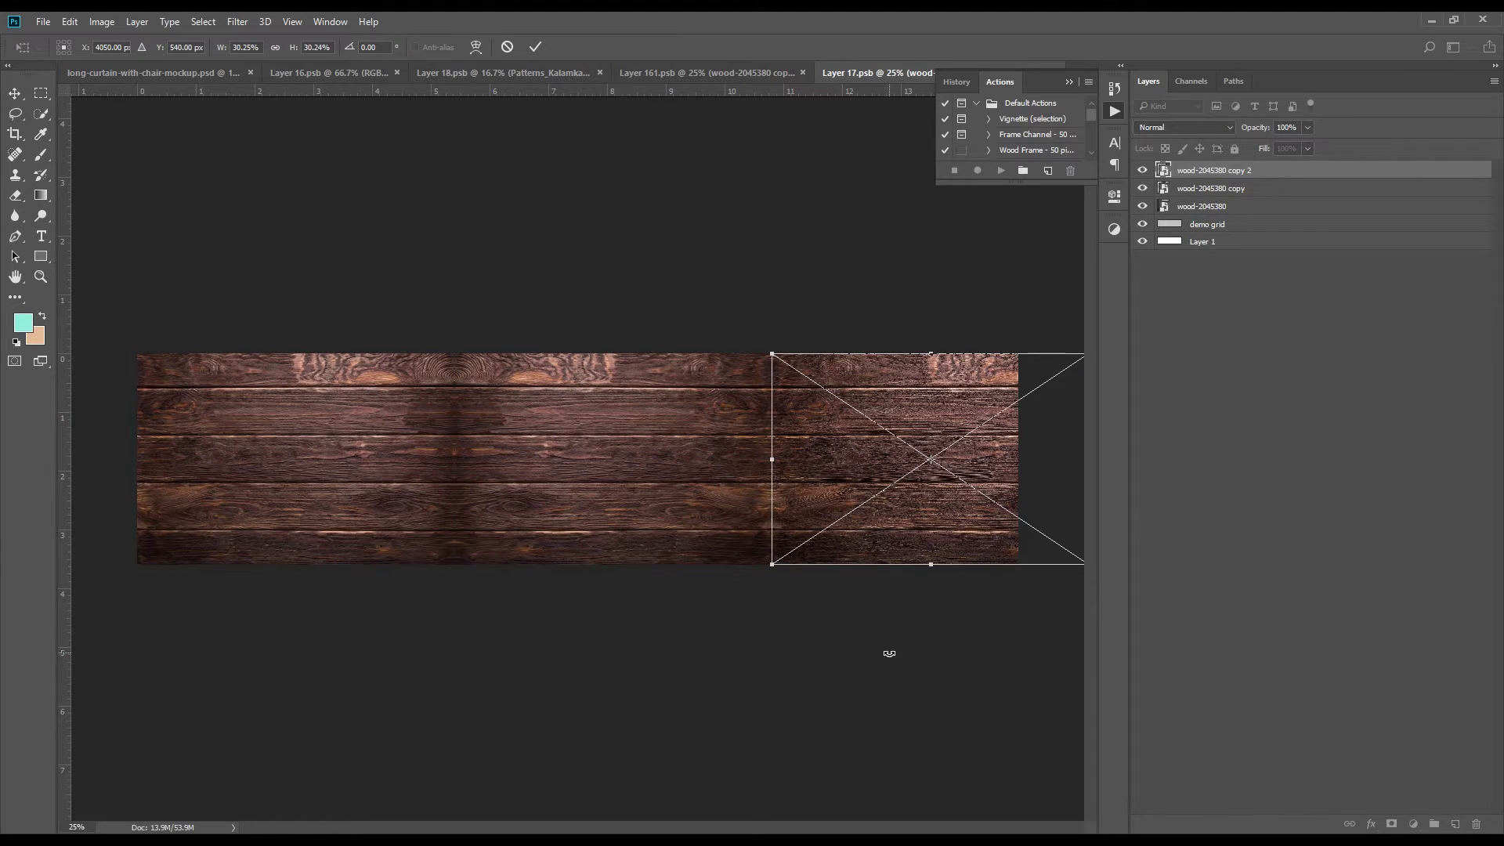
key("Return")
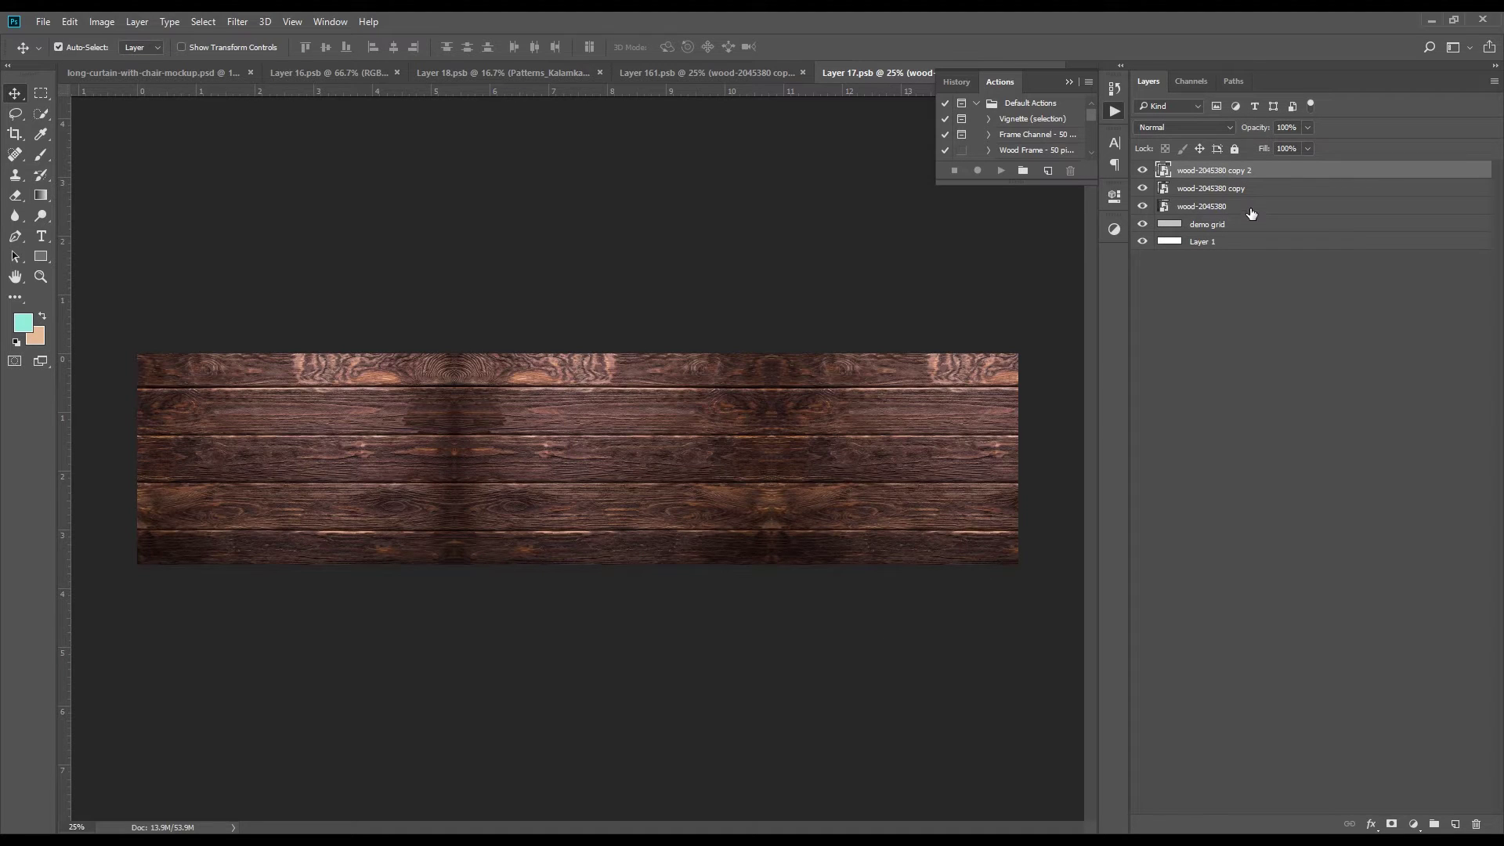
Merge the three wood-2045380 layers into one and save the floor texture back into the long-curtain-with-chair mockup
left_click(1251, 208, "shift")
right_click(1251, 209)
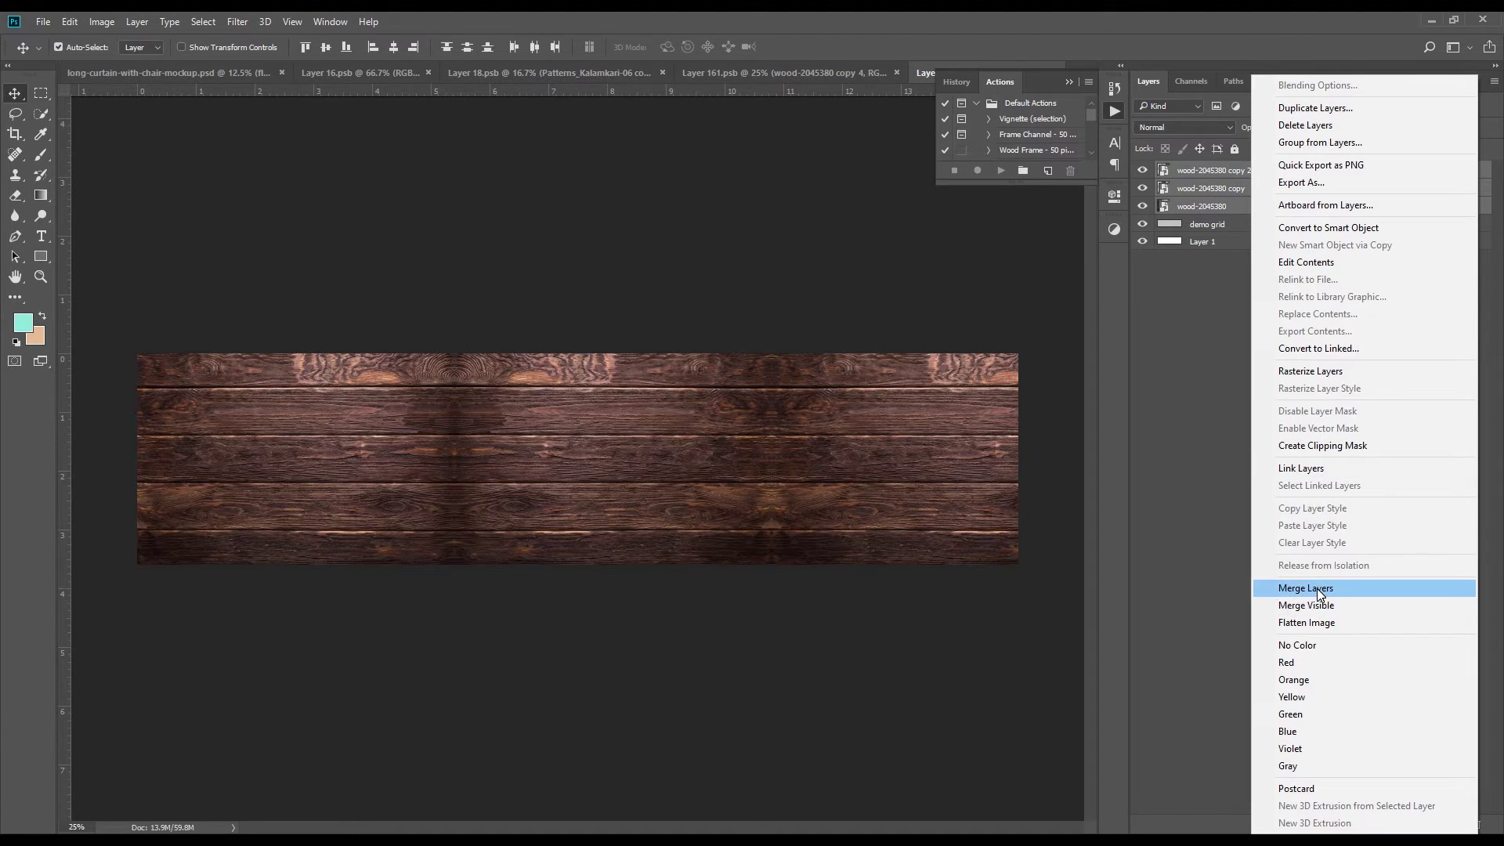
left_click(1293, 581)
key("ctrl+s")
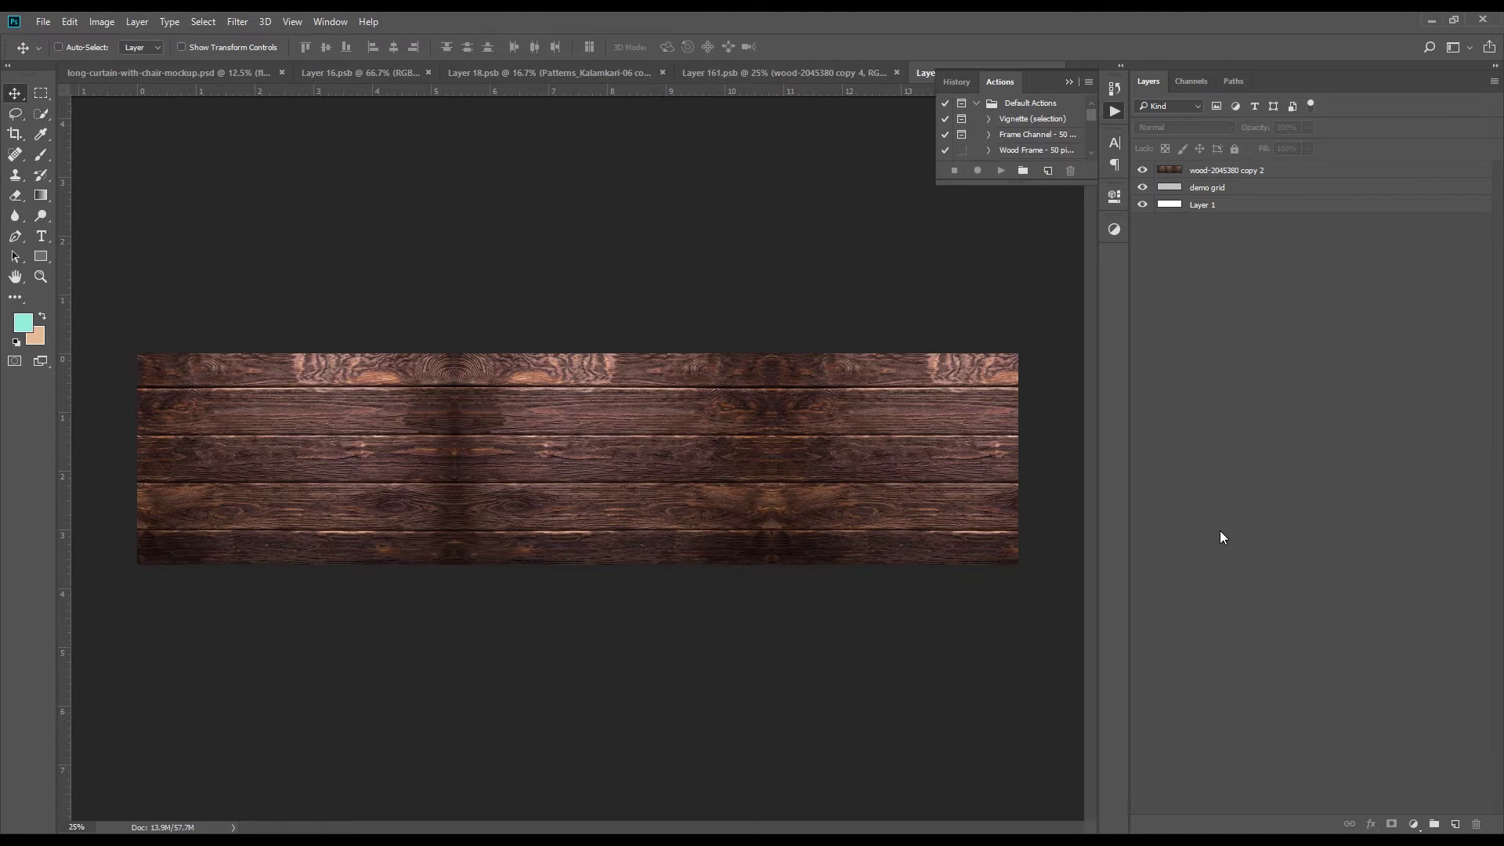
left_click(48, 22)
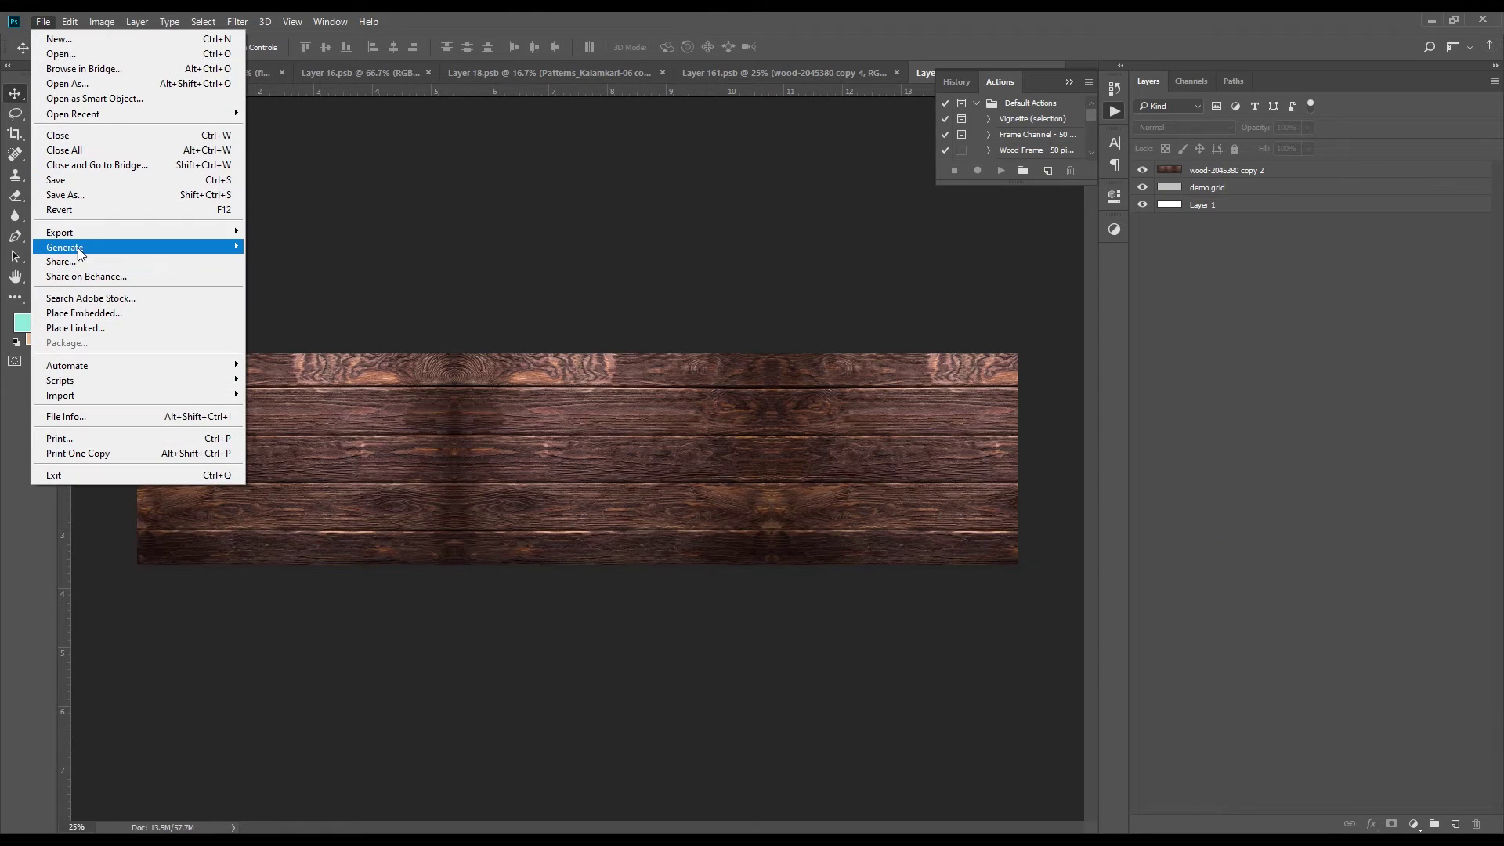
left_click(78, 181)
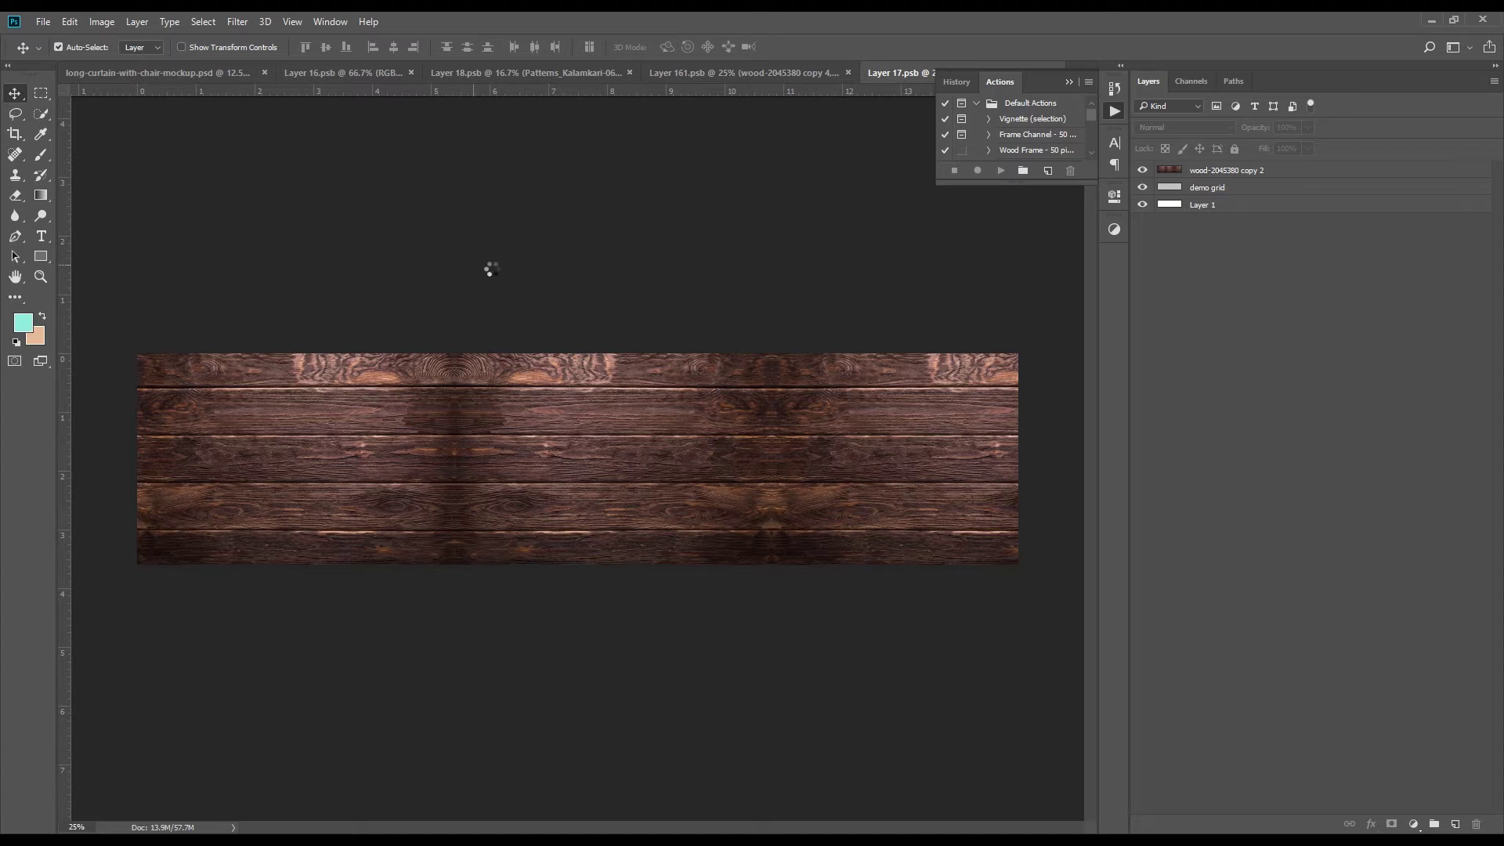
left_click(188, 72)
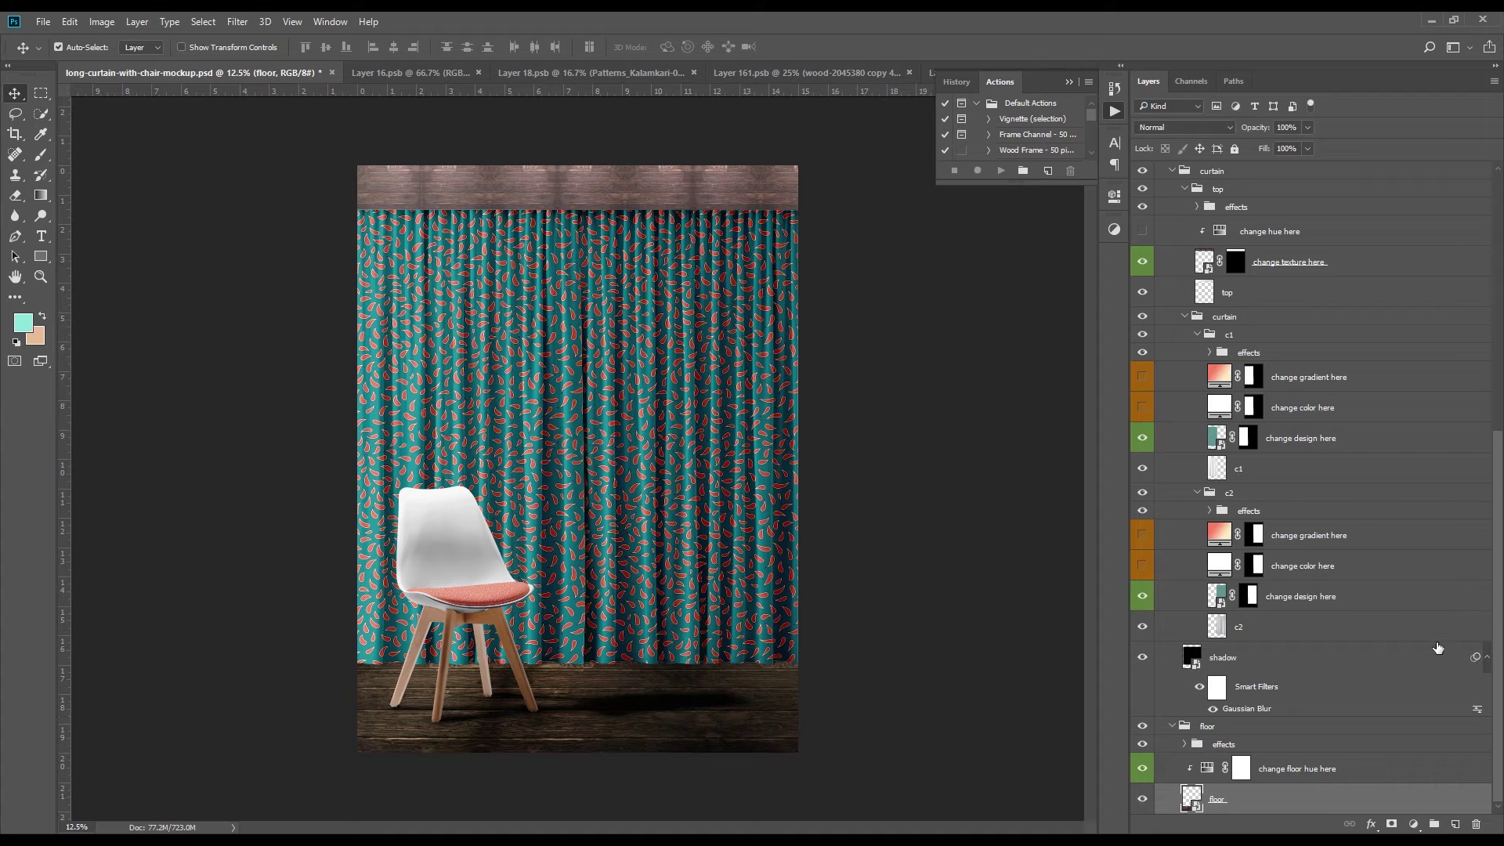
Try a lightness of +12 and a saturation of 9 on the "change floor hue here" adjustment and reset it
double_click(1207, 773)
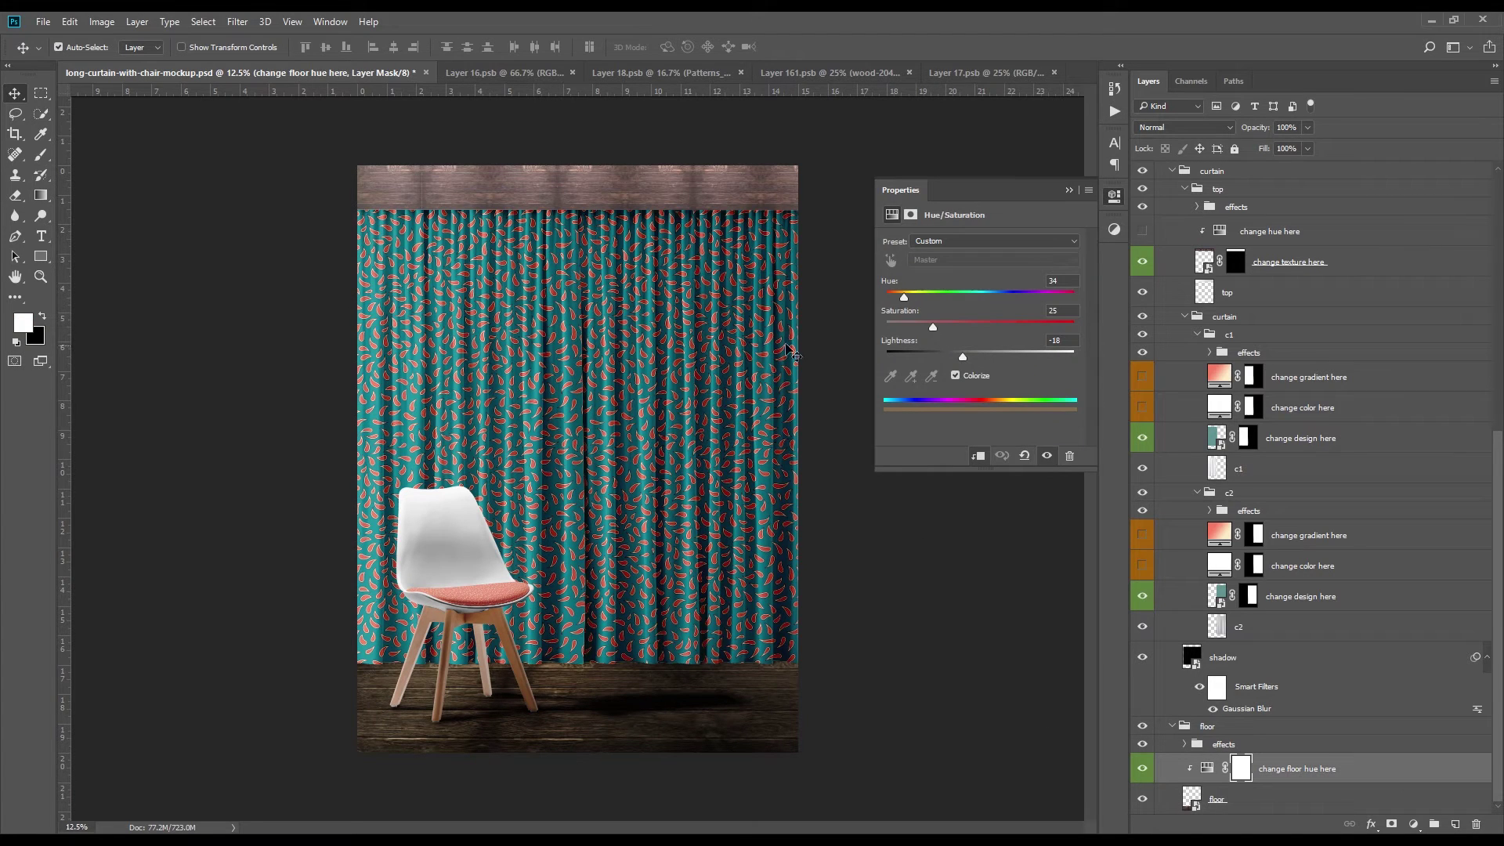
left_click_drag(965, 355, 988, 359)
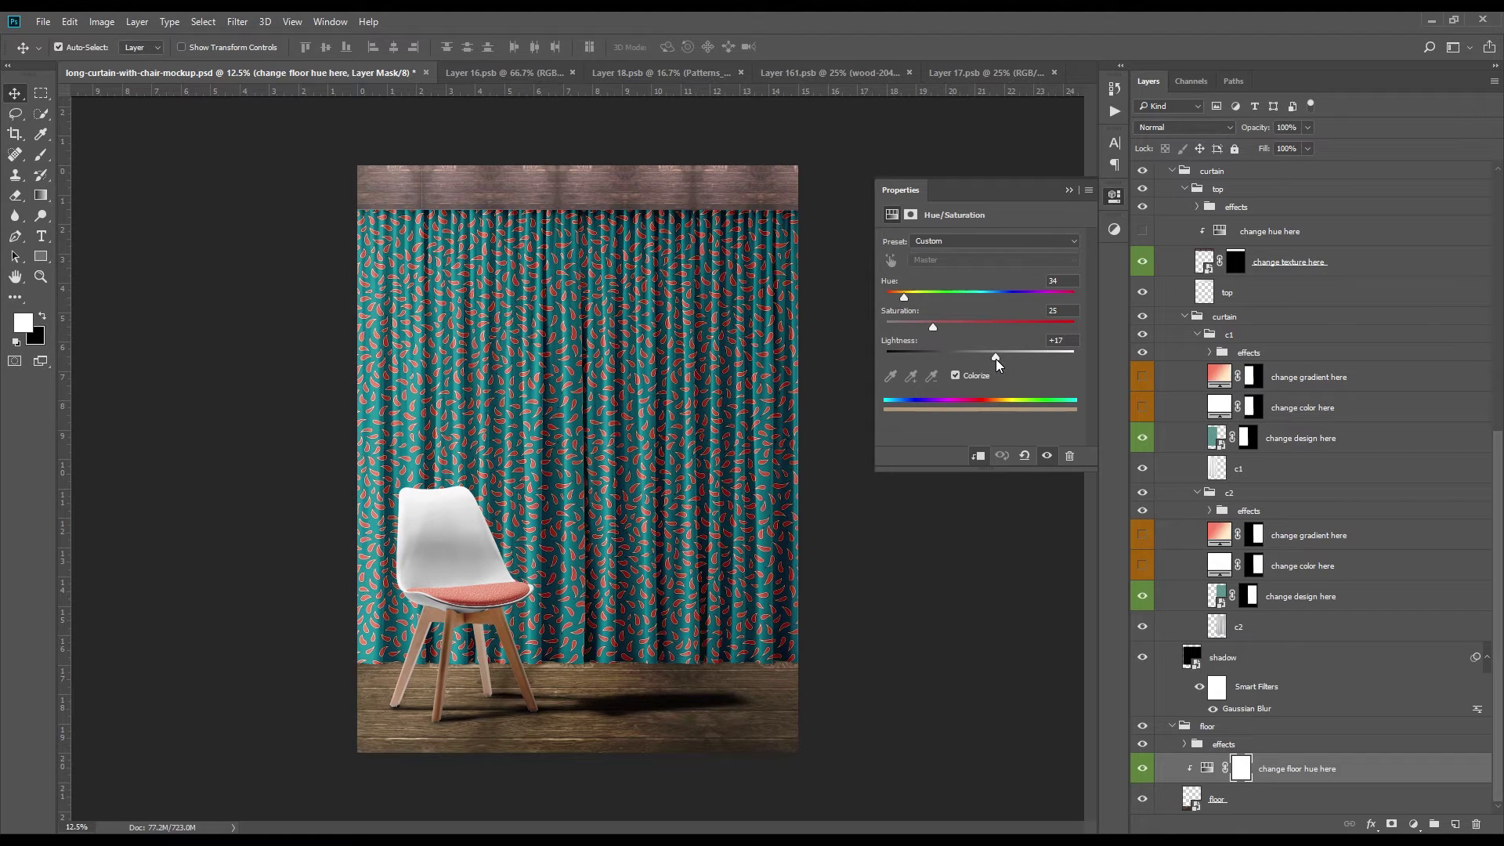
left_click_drag(995, 358, 991, 361)
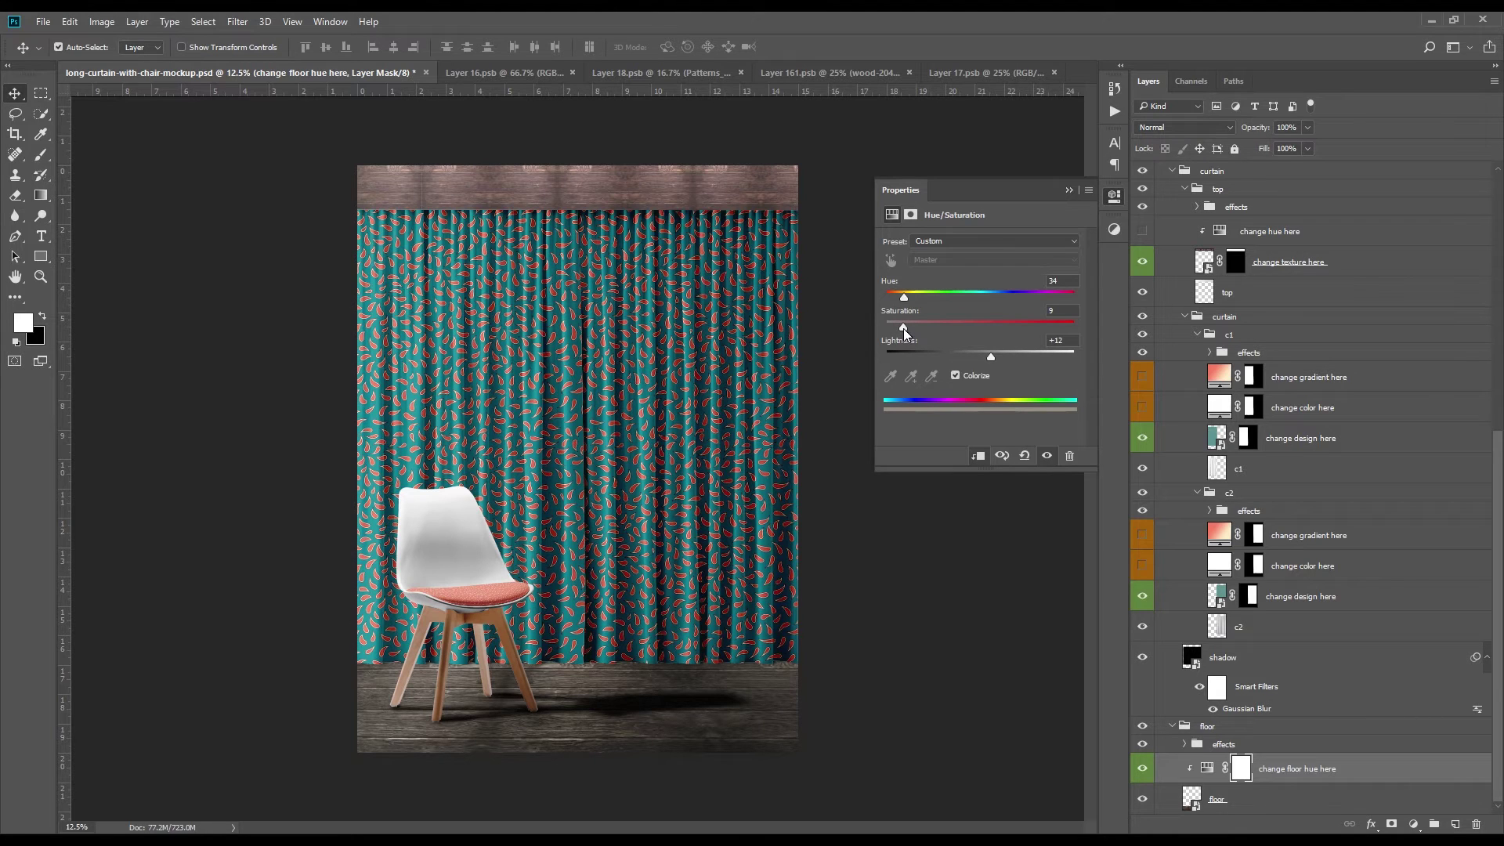
mouse_move(924, 300)
left_mouse_down()
mouse_move(946, 304)
mouse_move(924, 312)
left_mouse_up()
left_click(1025, 459)
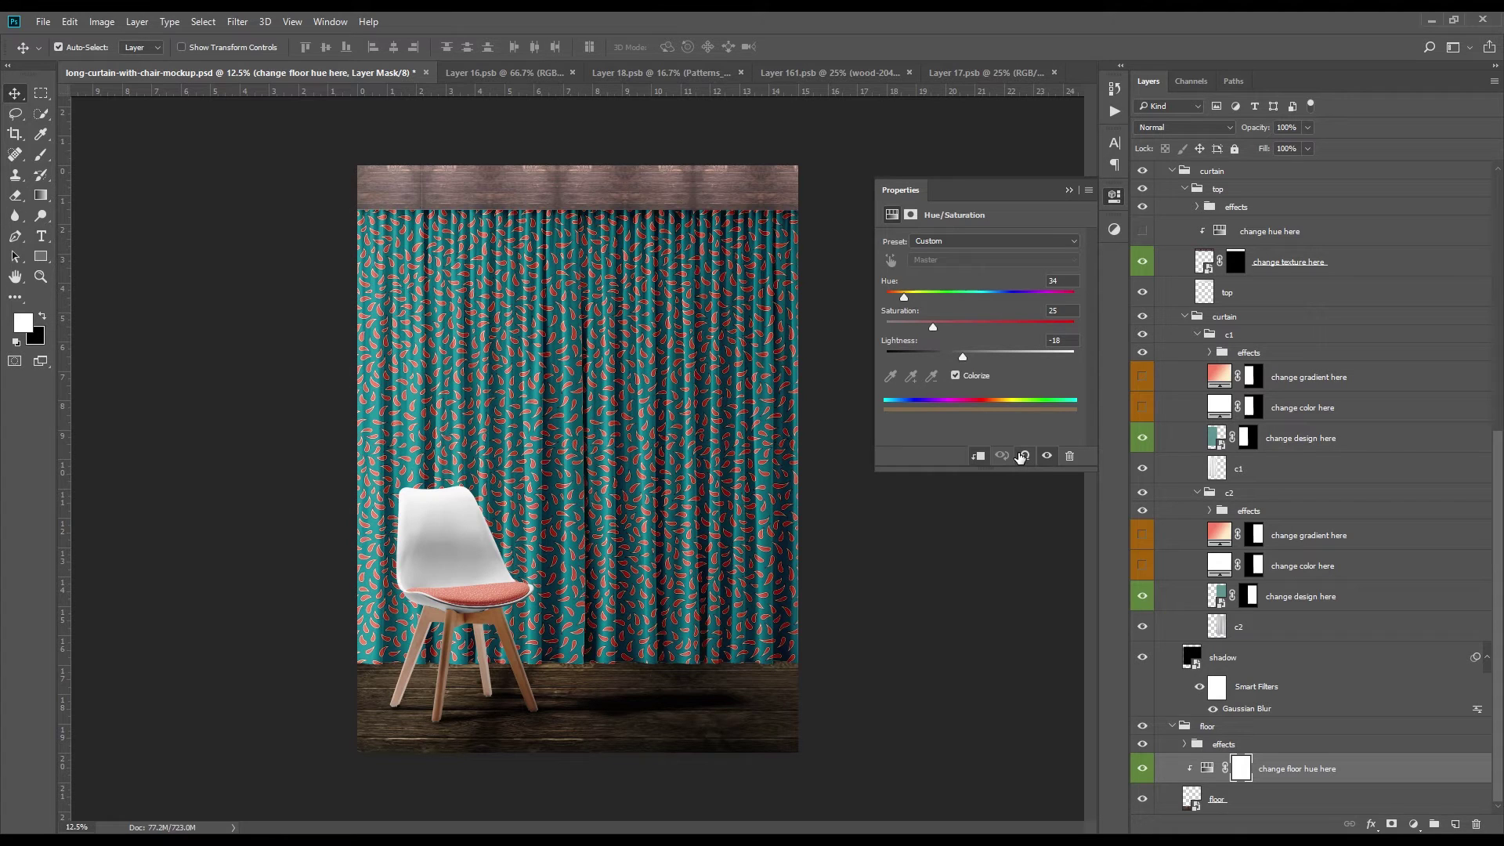
Hide the "change floor hue here" adjustment layer and collapse its hue/saturation settings
left_click(1143, 770)
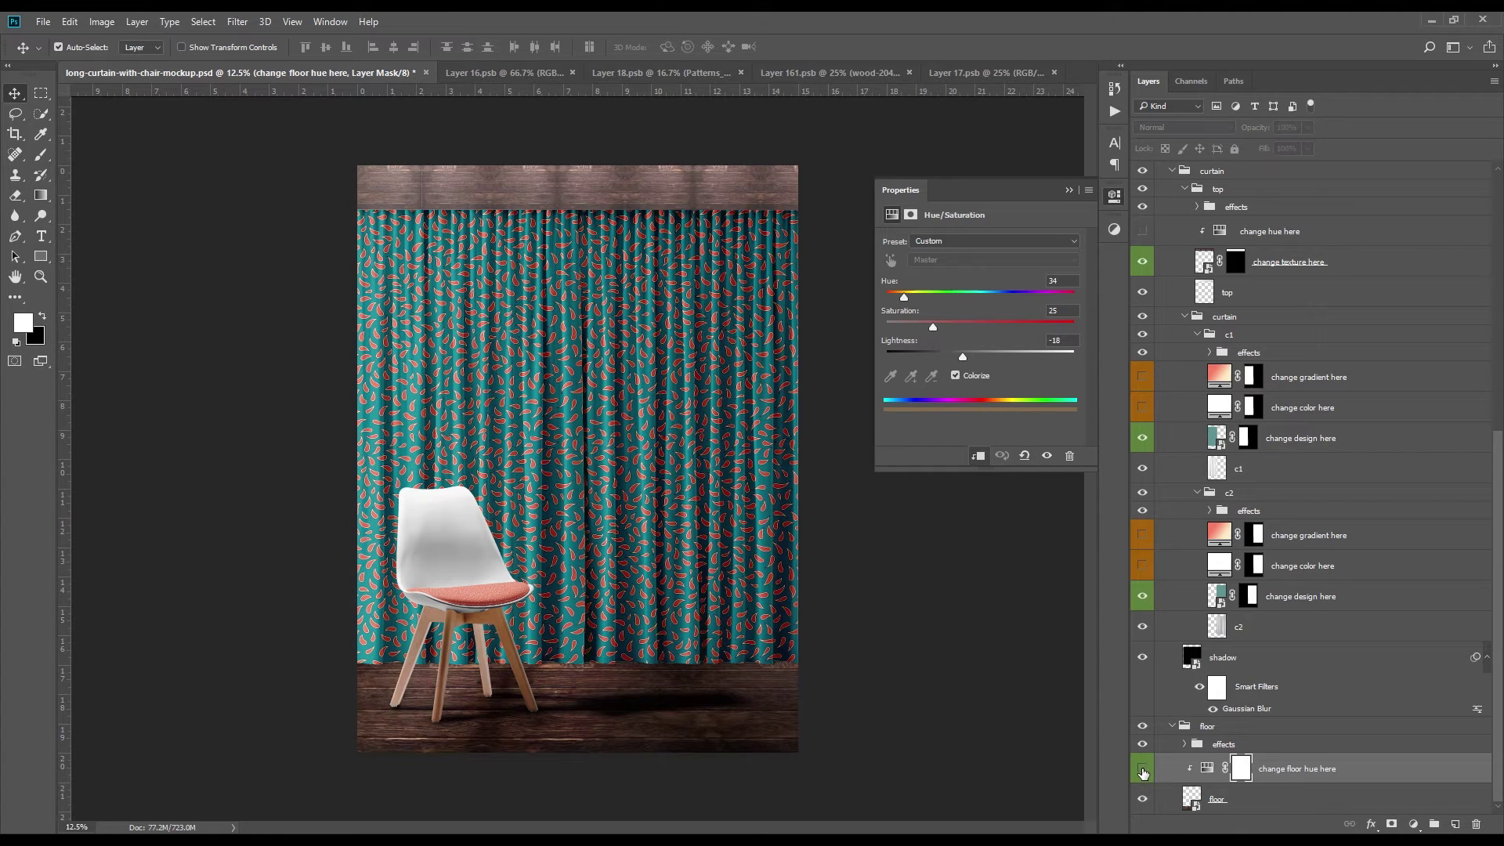
left_click(1069, 190)
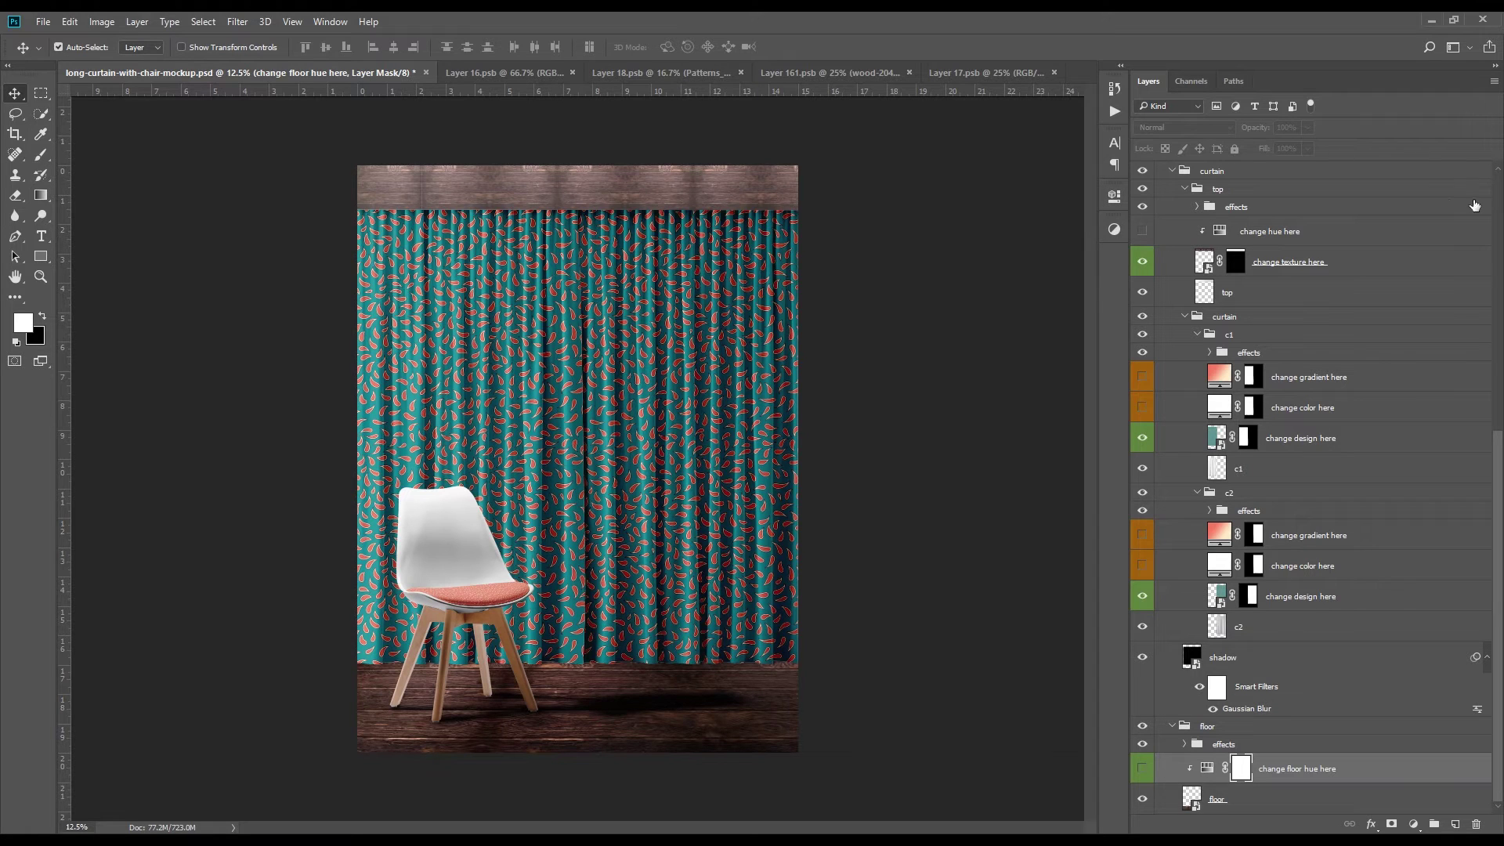
Make the "change color here" fill layer in the inner "chair" group visible, leaving its color picker without a change
left_click_drag(1498, 481, 1499, 273)
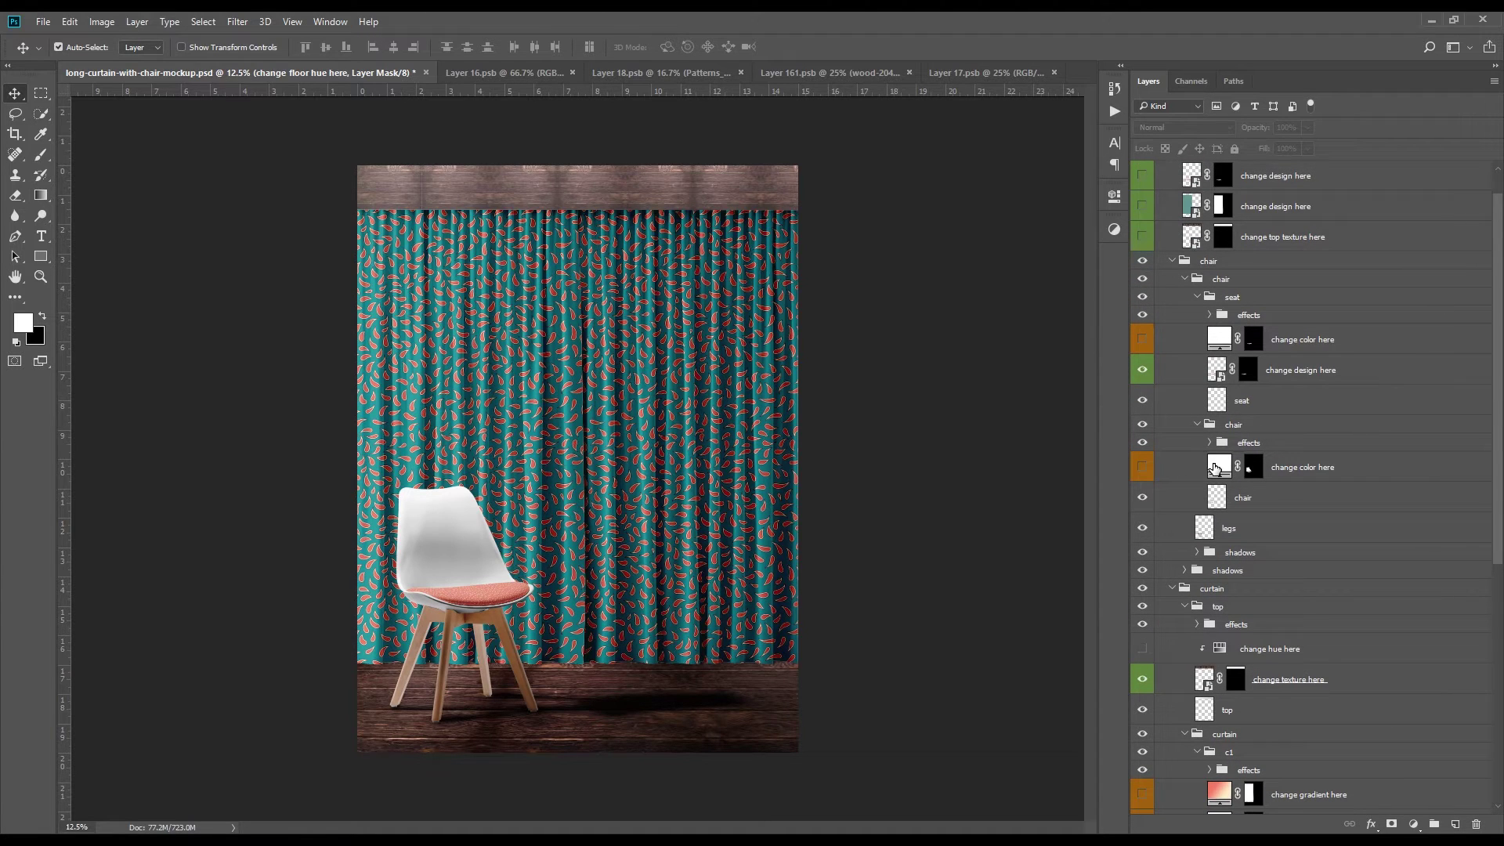
left_click(1144, 468)
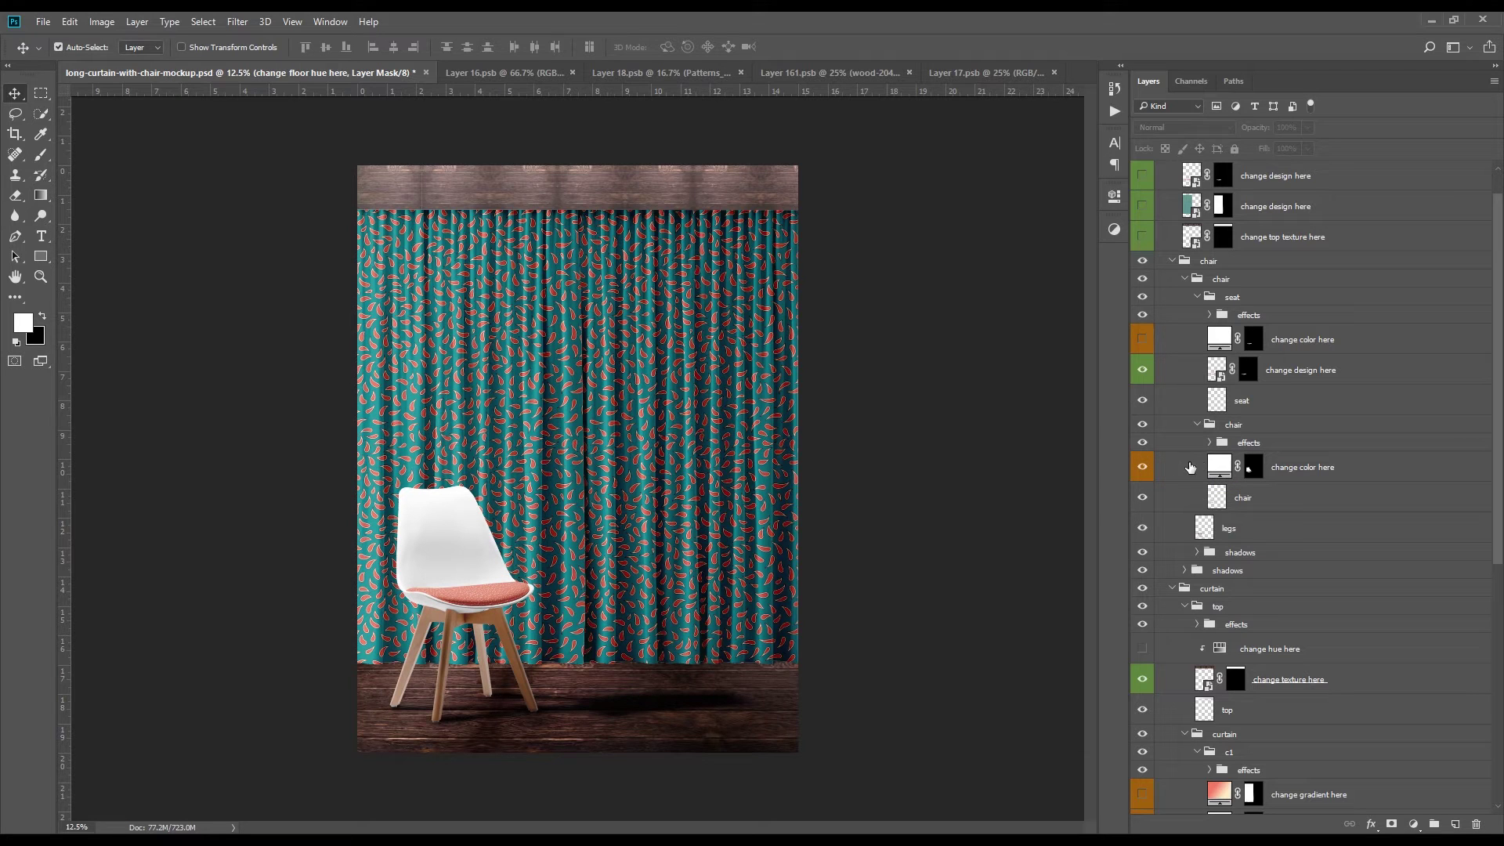
double_click(1217, 467)
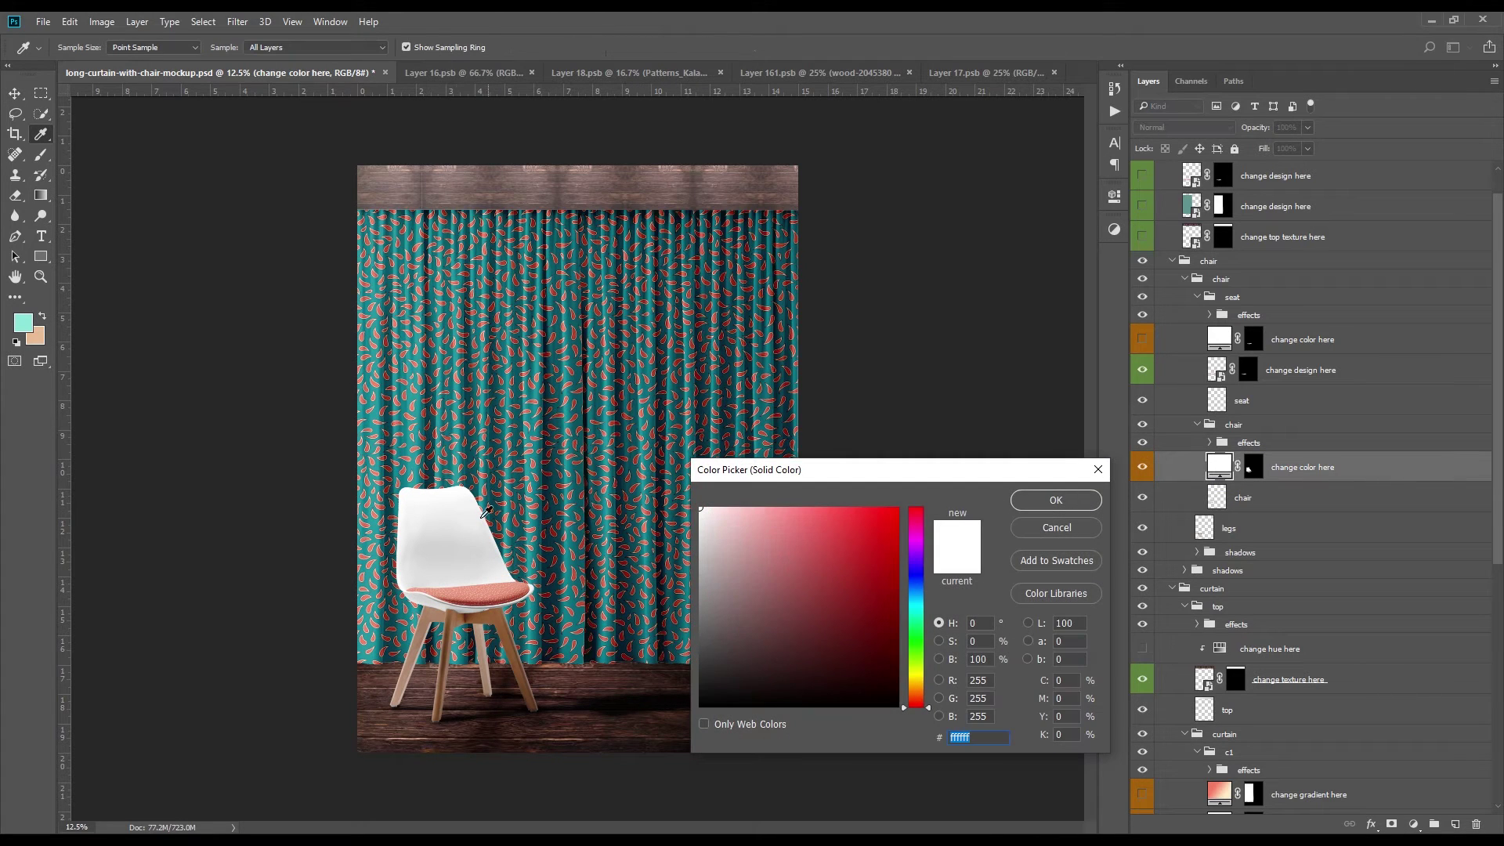
left_click(1084, 529)
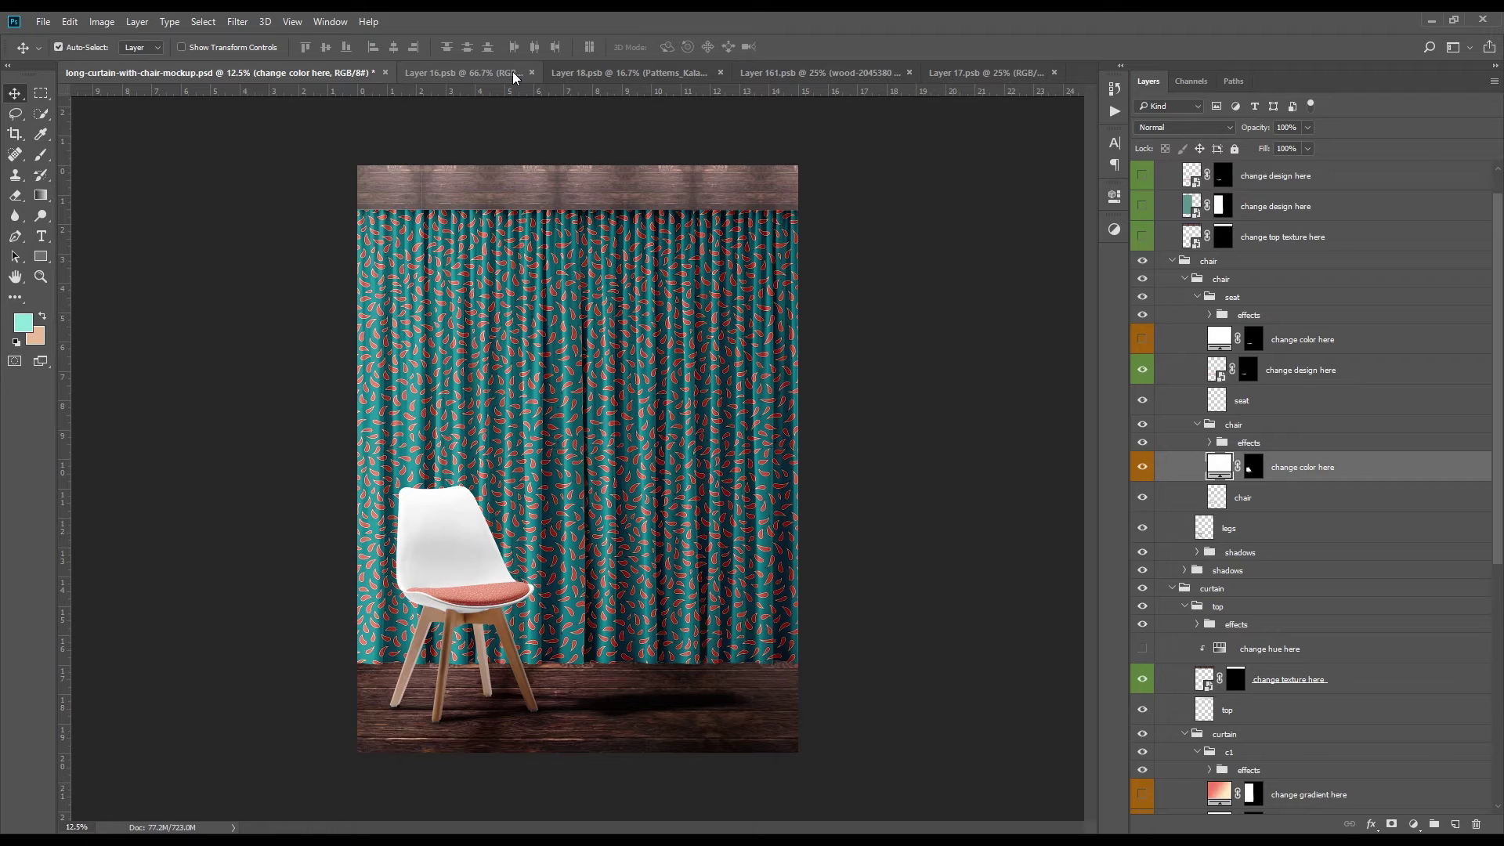
Set the background color to the coral sampled from the seat pattern in Layer 16.psb
left_click(512, 72)
left_click(31, 337)
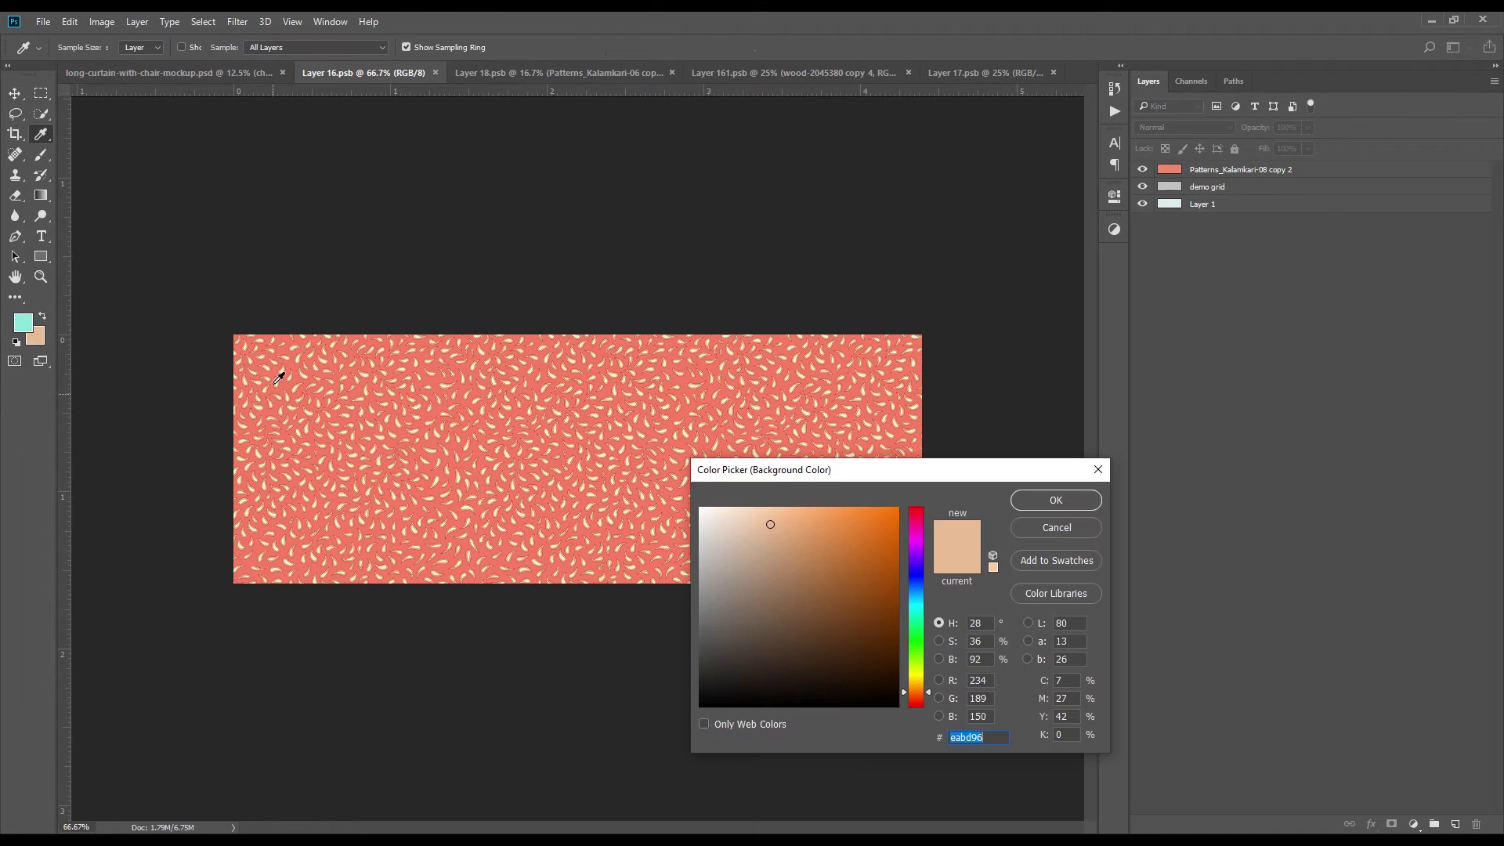
left_click(299, 375)
left_click(1055, 506)
key("v")
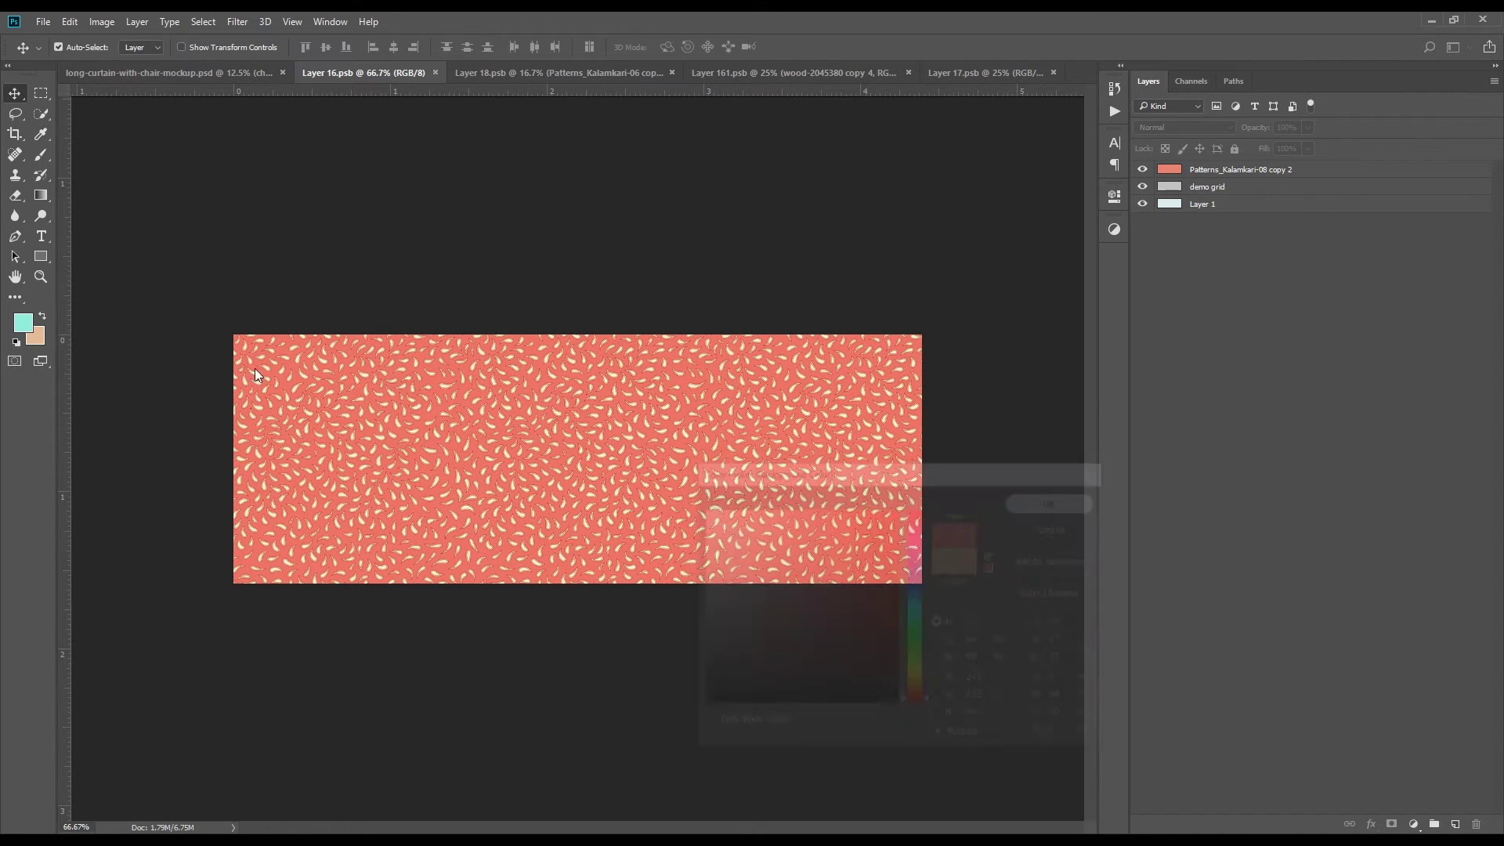
Set the foreground color to the teal sampled from the curtain pattern in Layer 18.psb
left_click(530, 73)
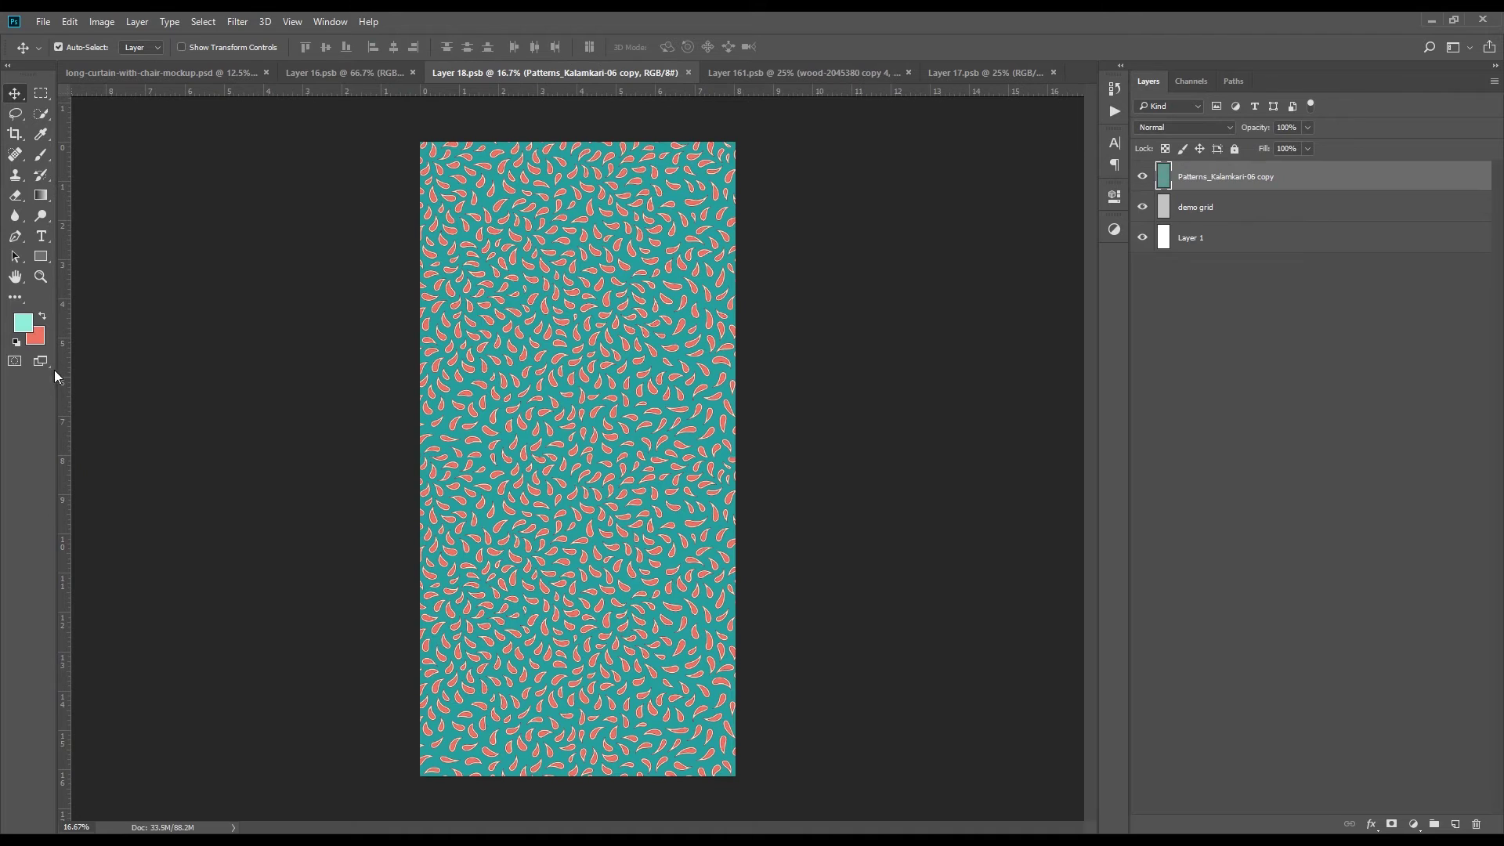
left_click(23, 322)
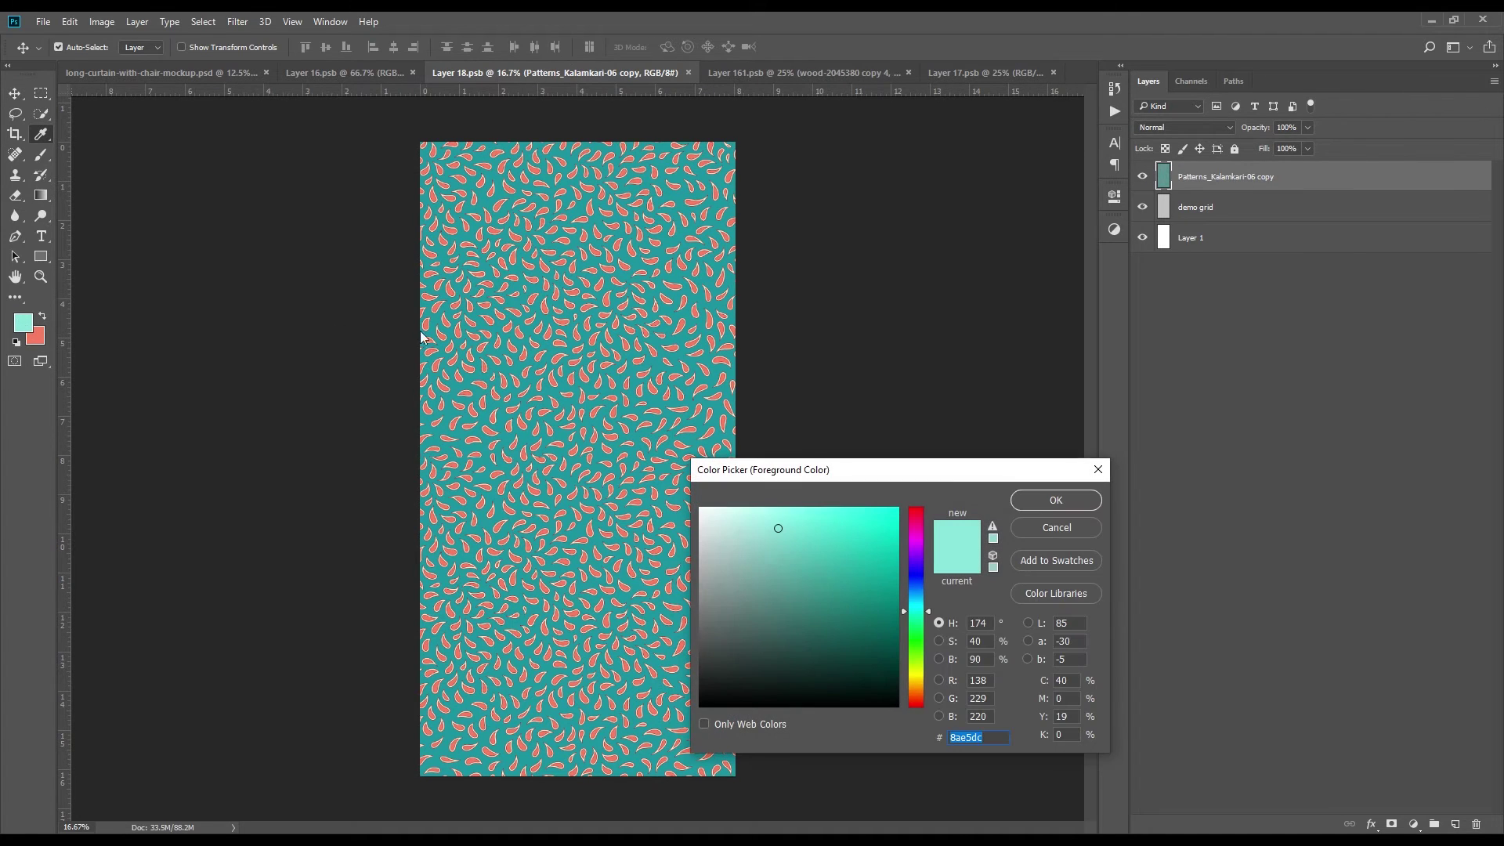
left_click(510, 347)
left_click(1083, 506)
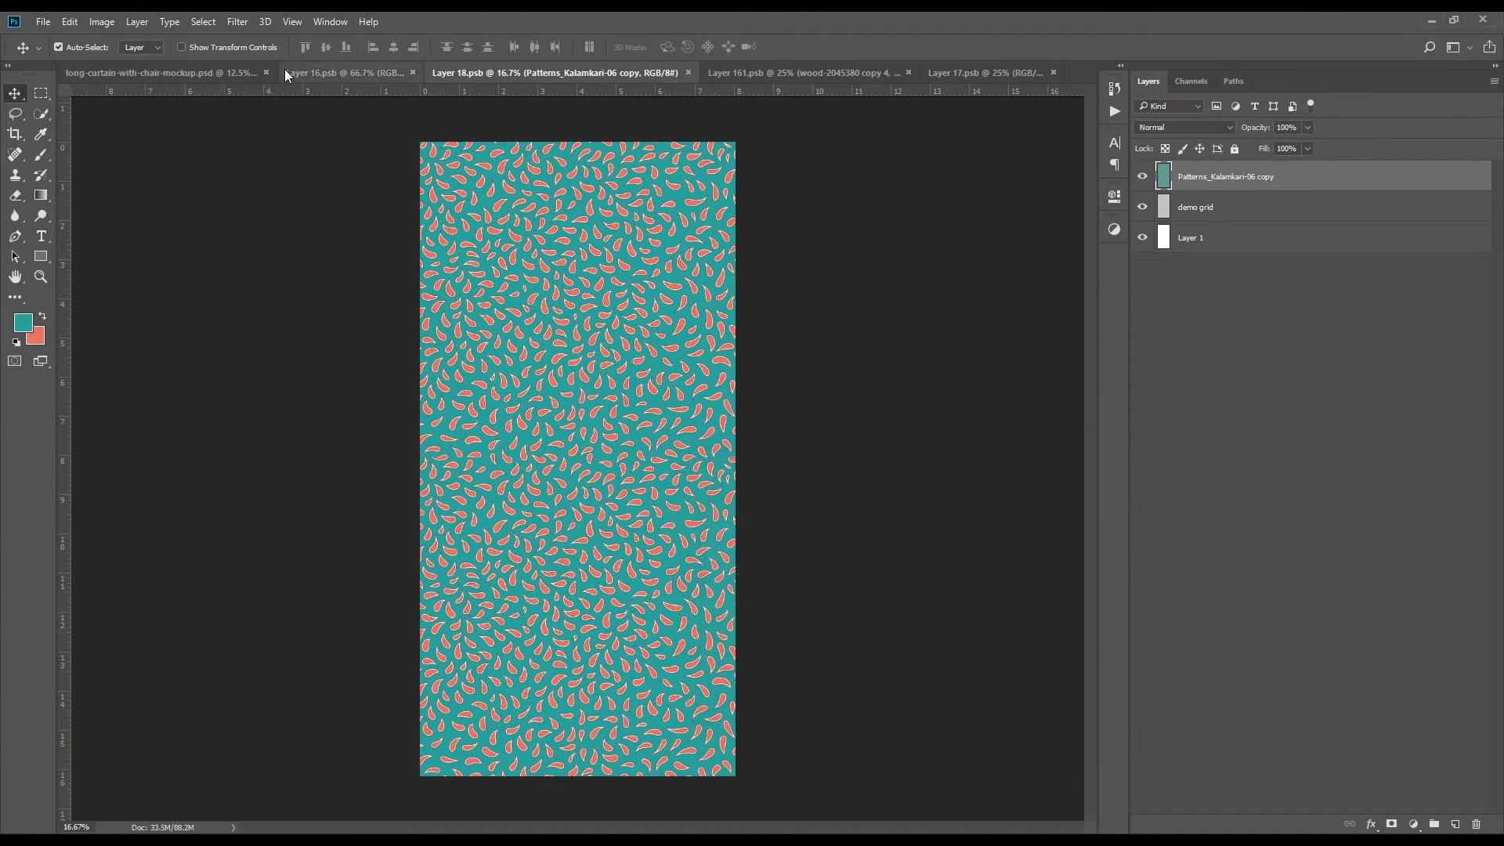
Set the chair's "change color here" fill in the mockup to the teal foreground color, 19939d
left_click(237, 74)
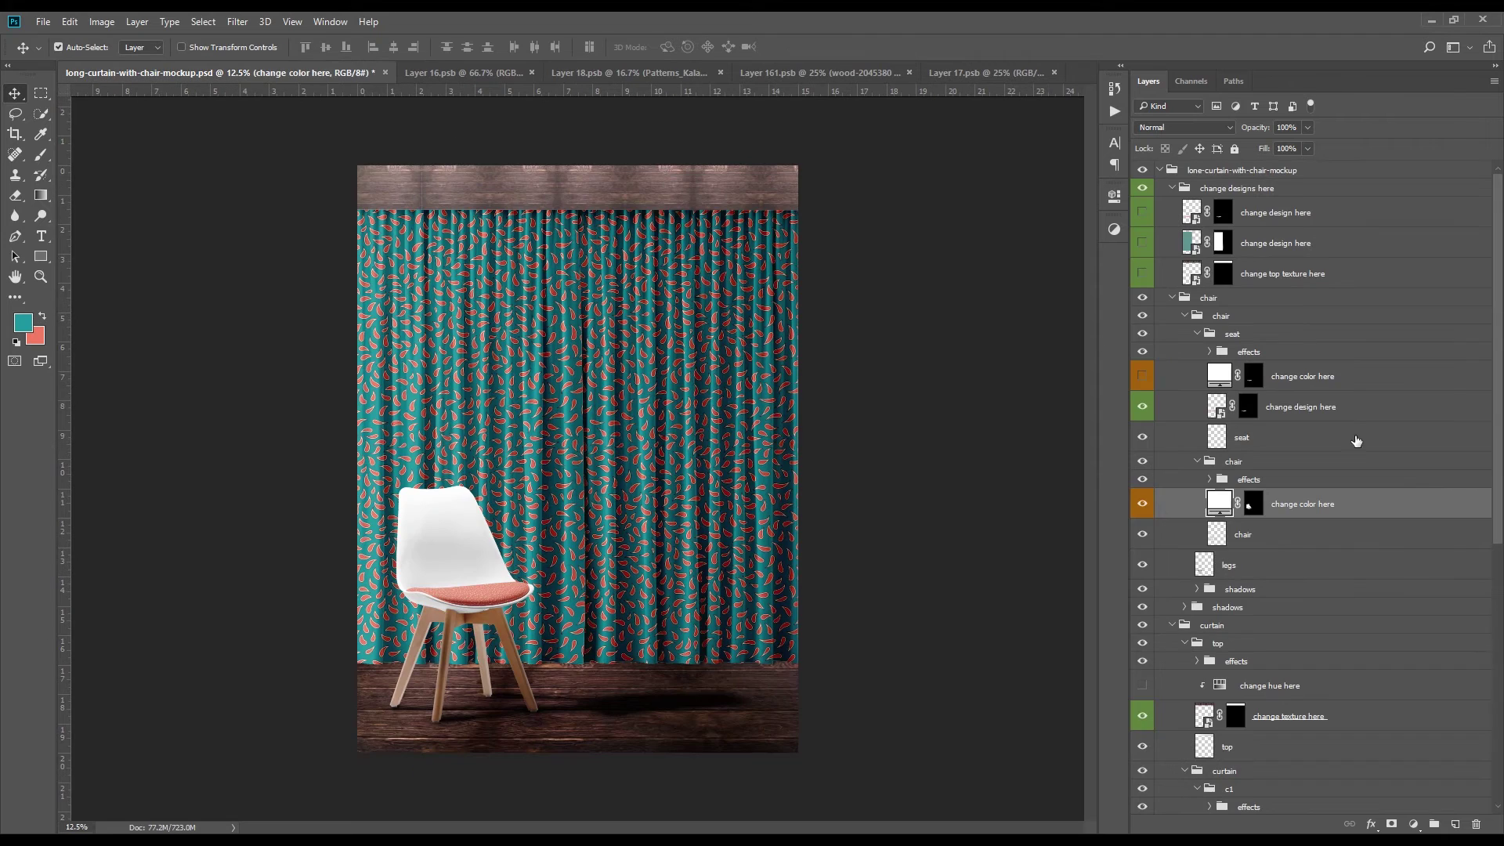
double_click(1220, 504)
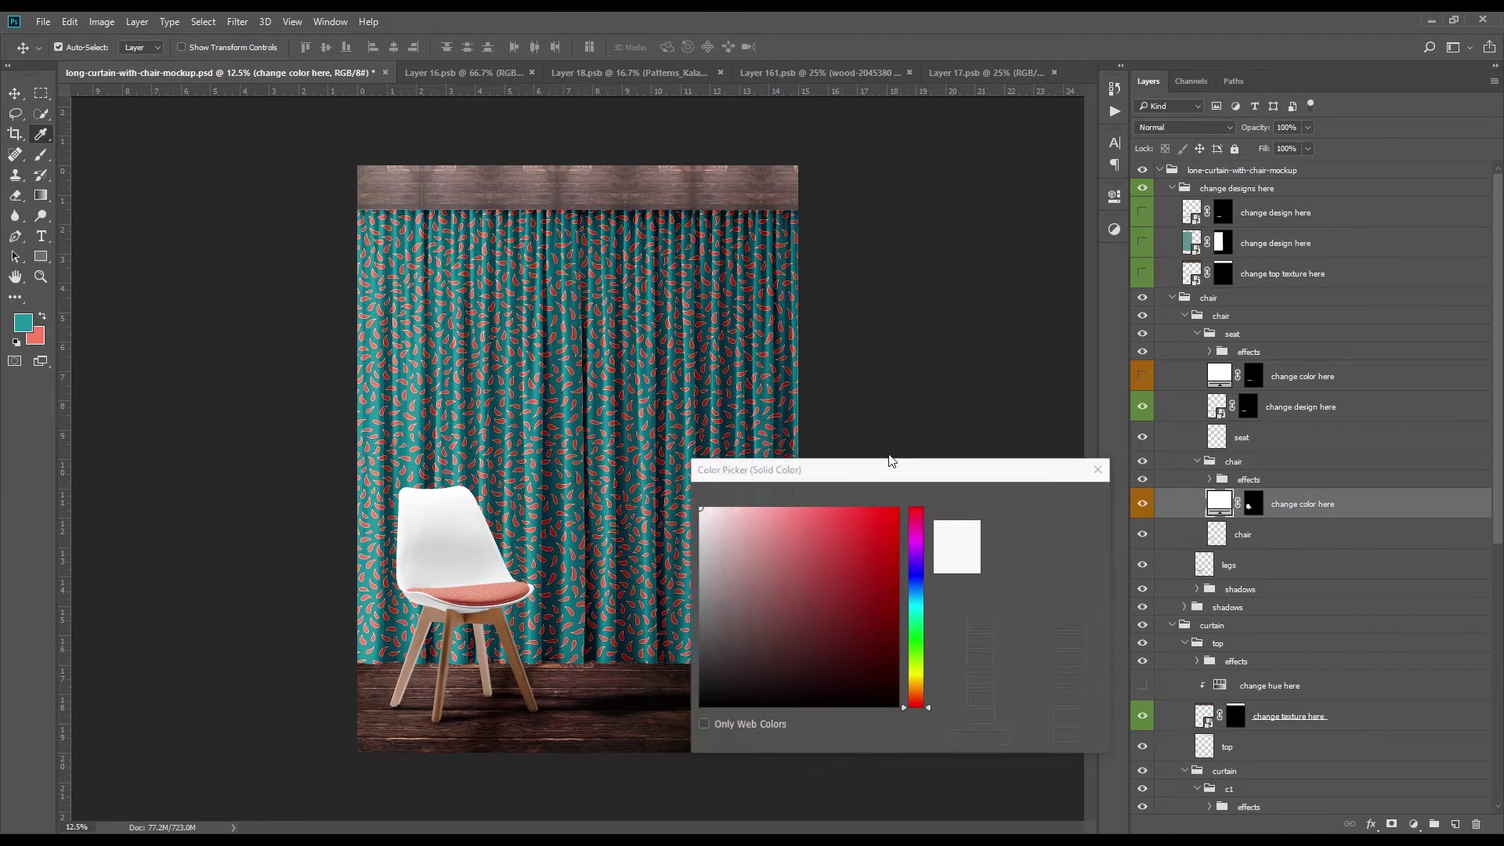
left_click(33, 322)
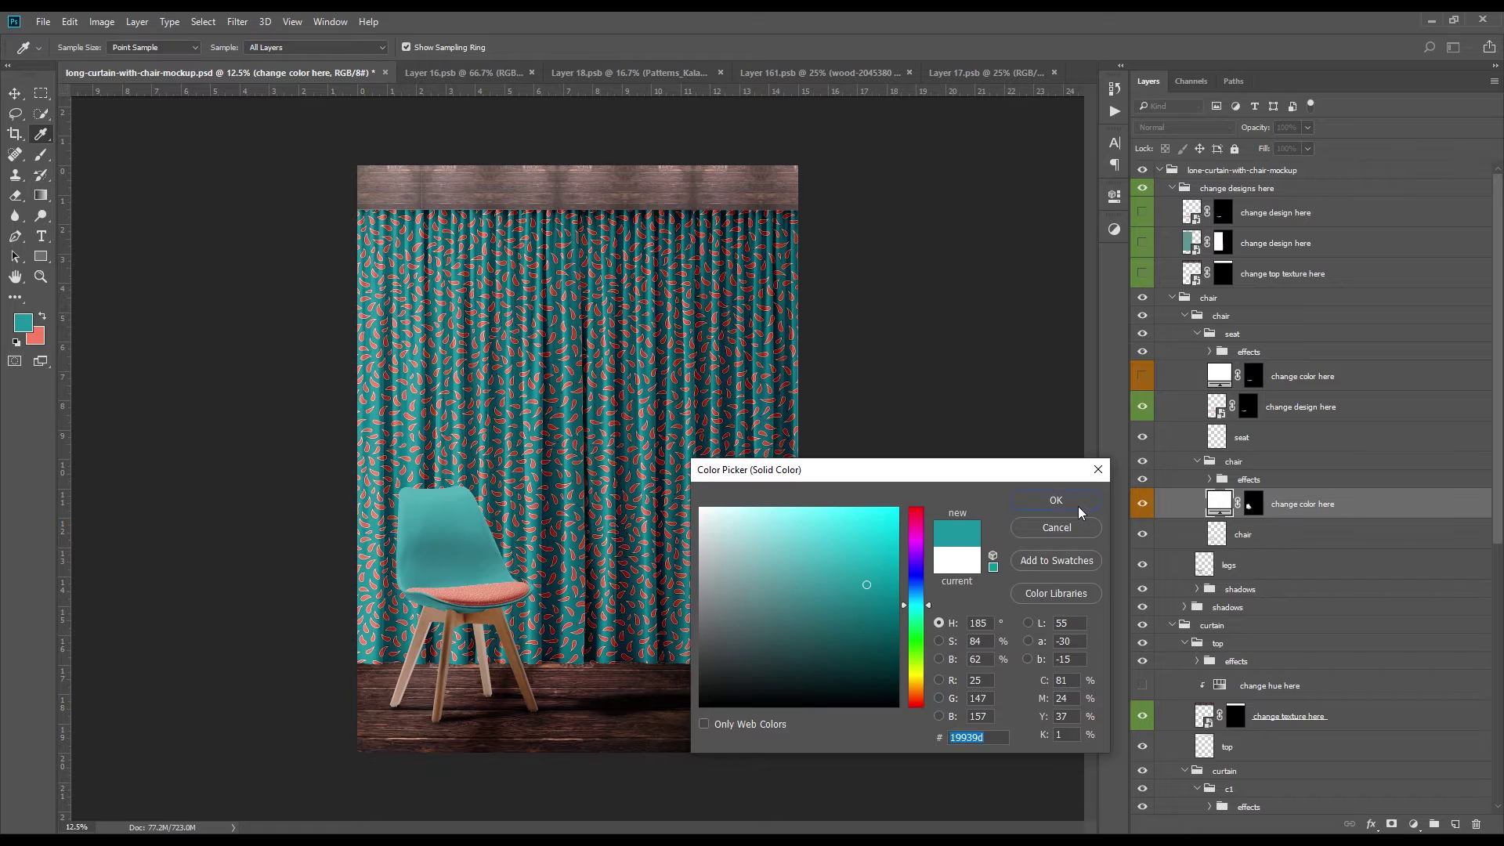
left_click(1078, 506)
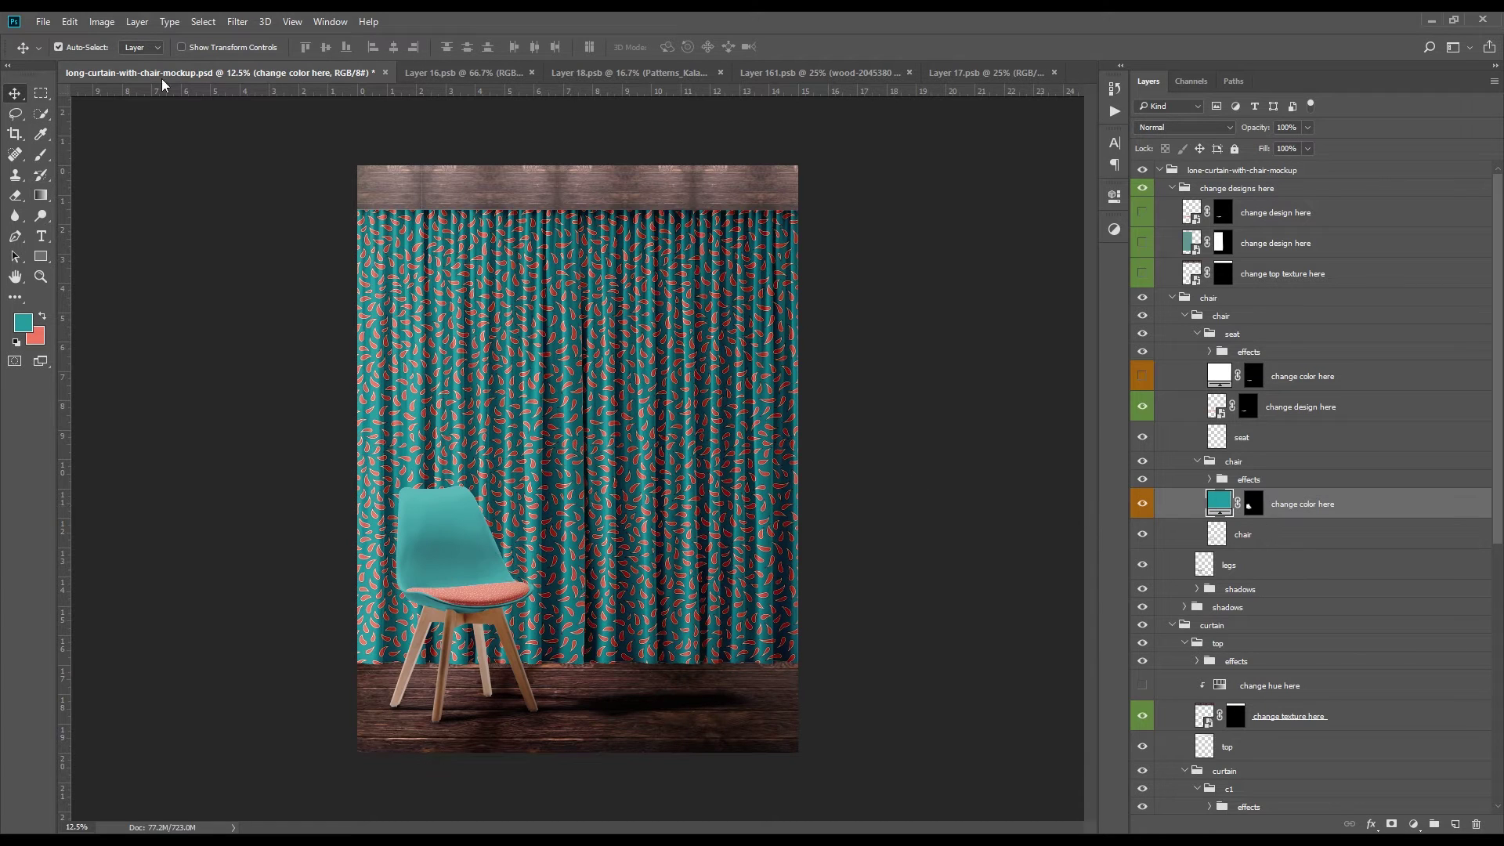
Save the long-curtain-with-chair mockup and close the Layer 16, Layer 18, Layer 161 and Layer 17 smart object documents
left_click(43, 21)
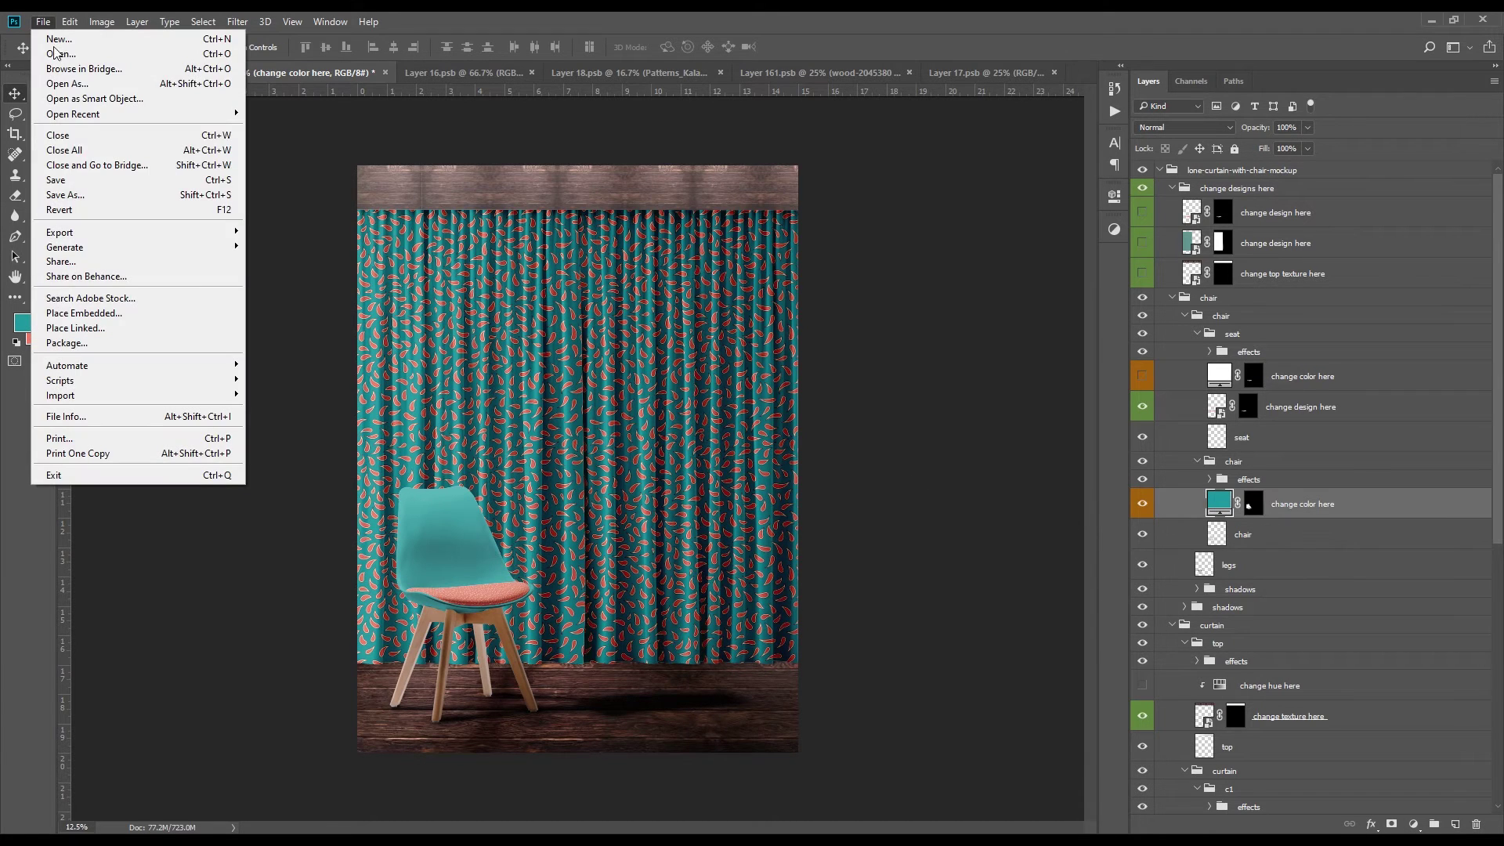
left_click(83, 179)
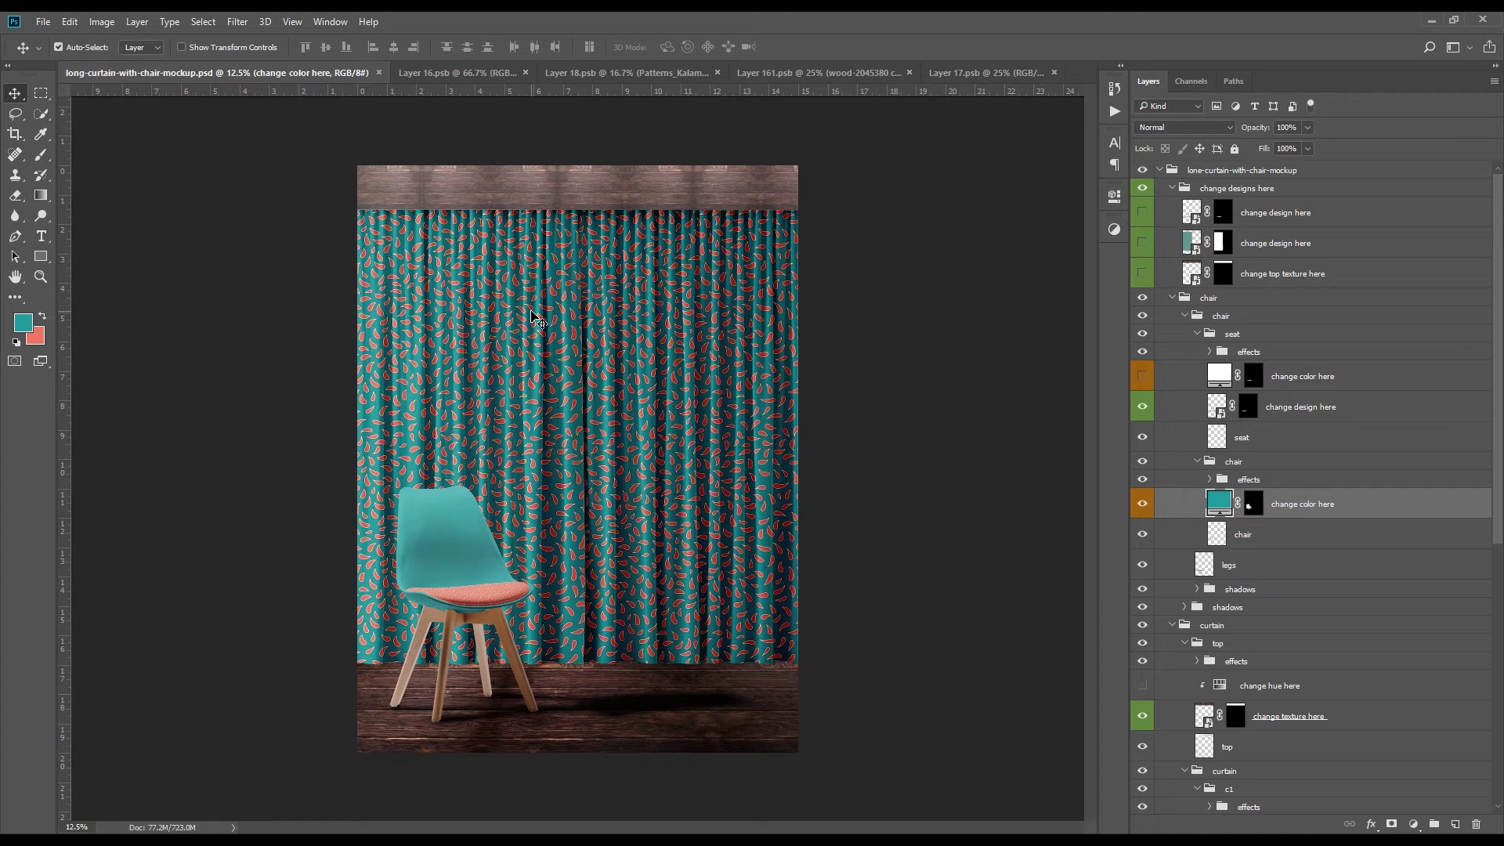
left_click(524, 72)
left_click(654, 72)
left_click(628, 72)
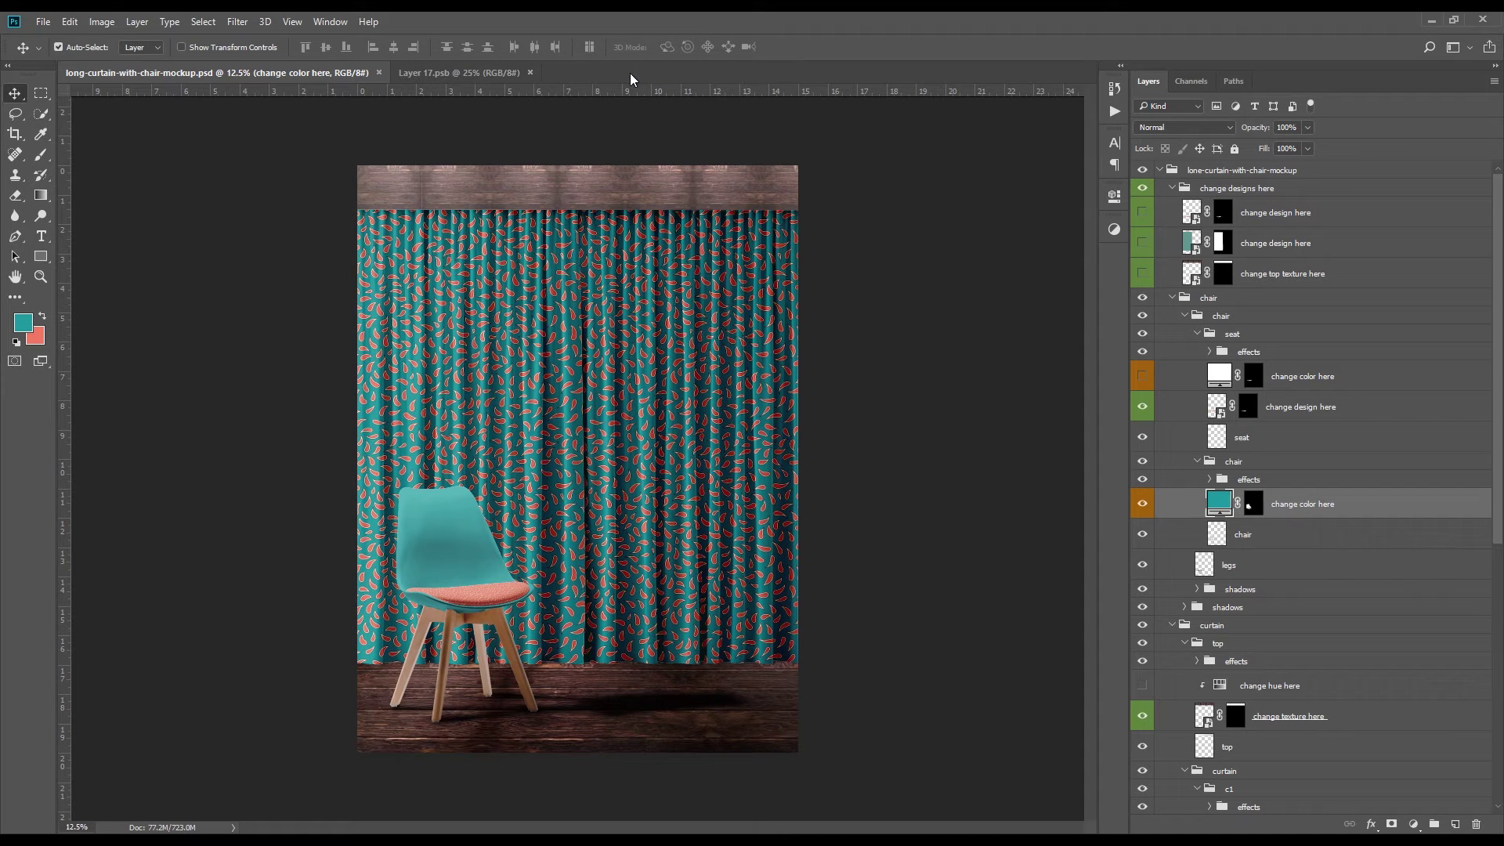
left_click(531, 72)
key("alt+F9")
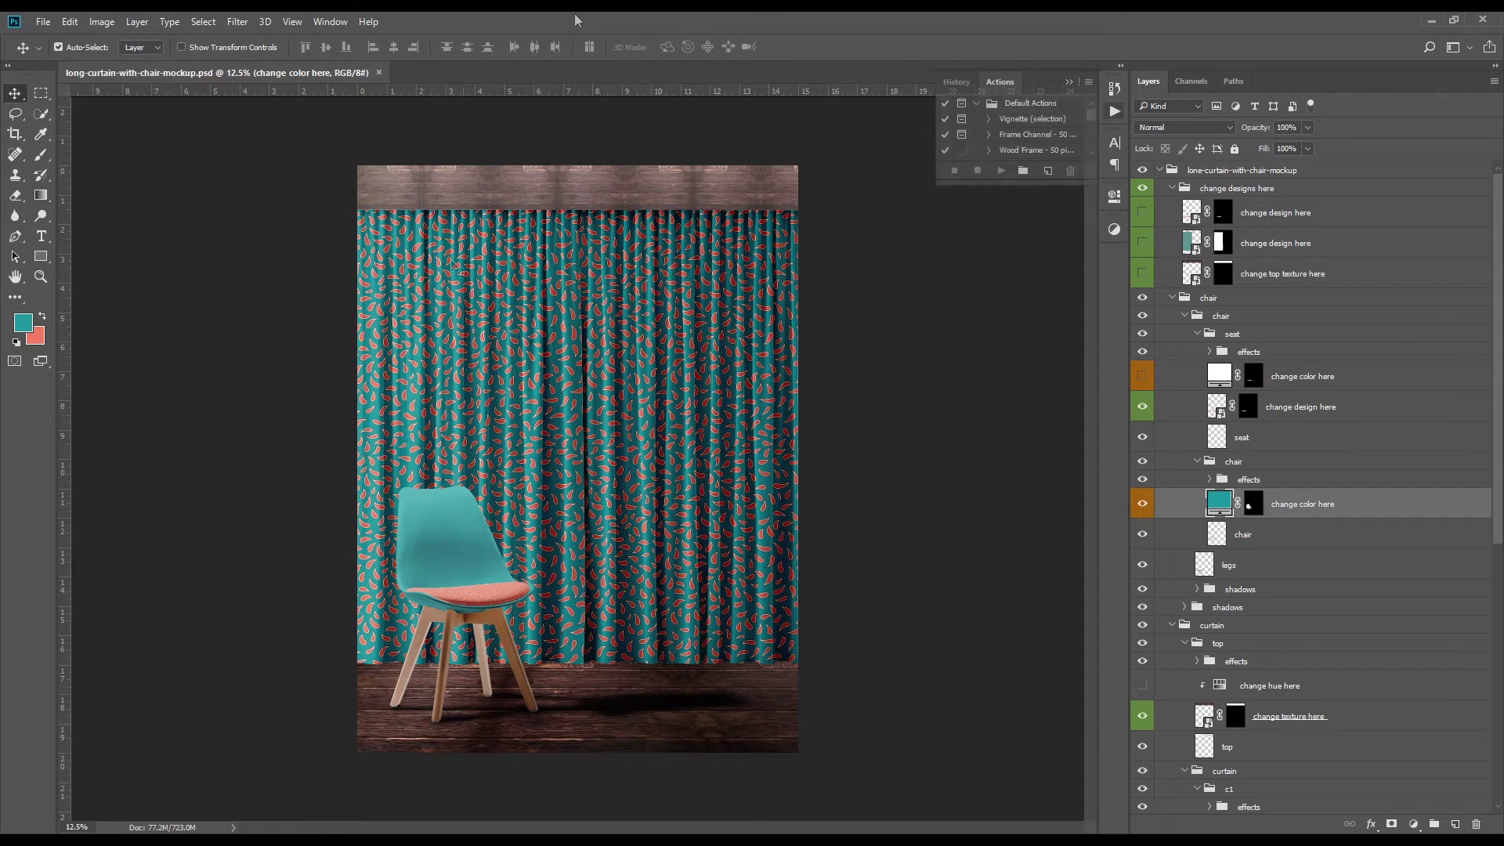
Show the seat's "change color here" fill instead of its design and set the fill to the coral background color
left_click(1142, 376)
left_click(1143, 405)
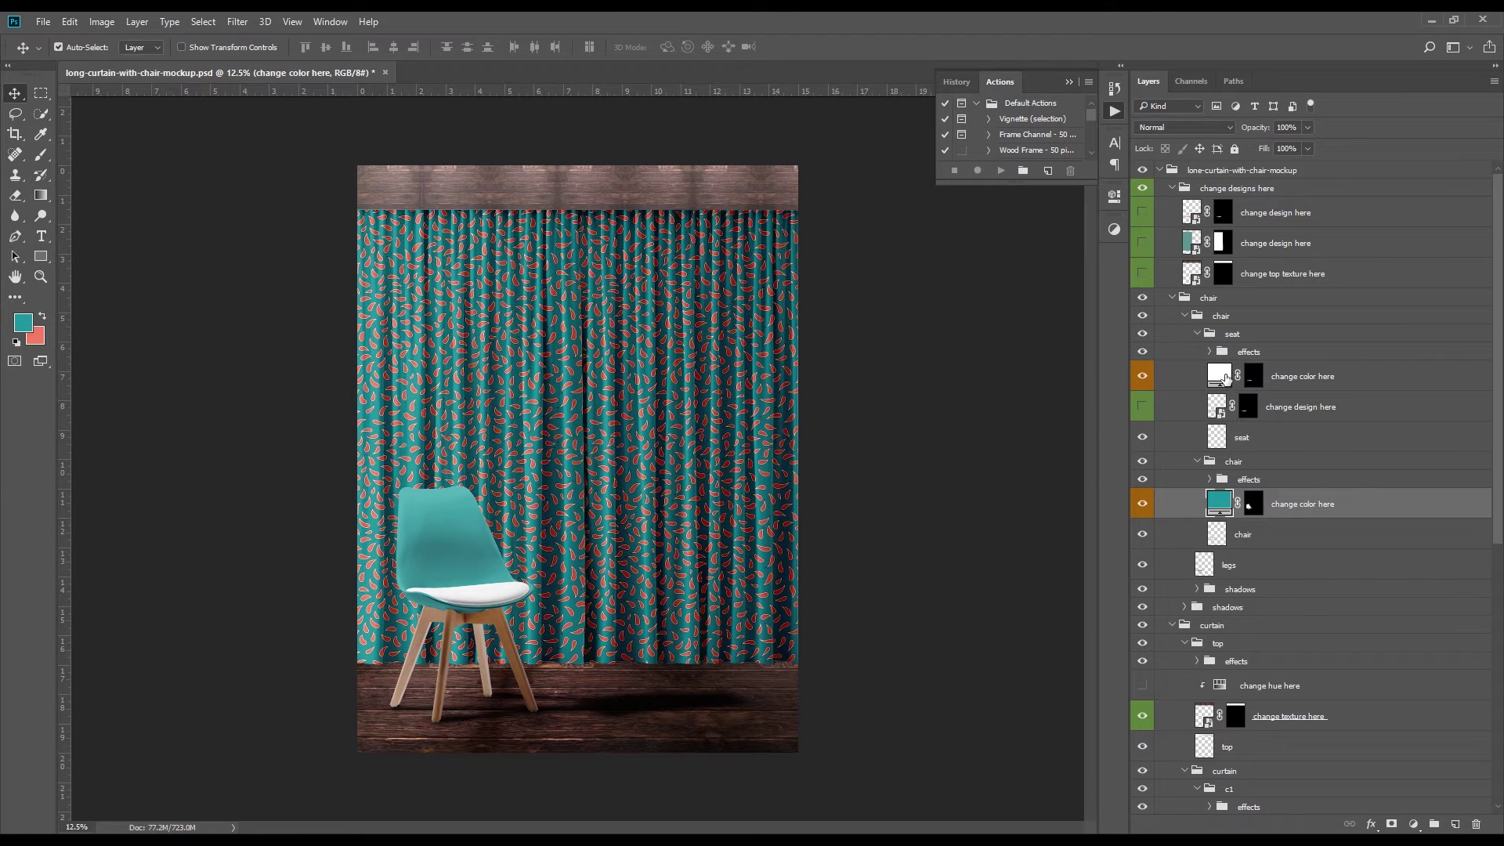
double_click(1227, 377)
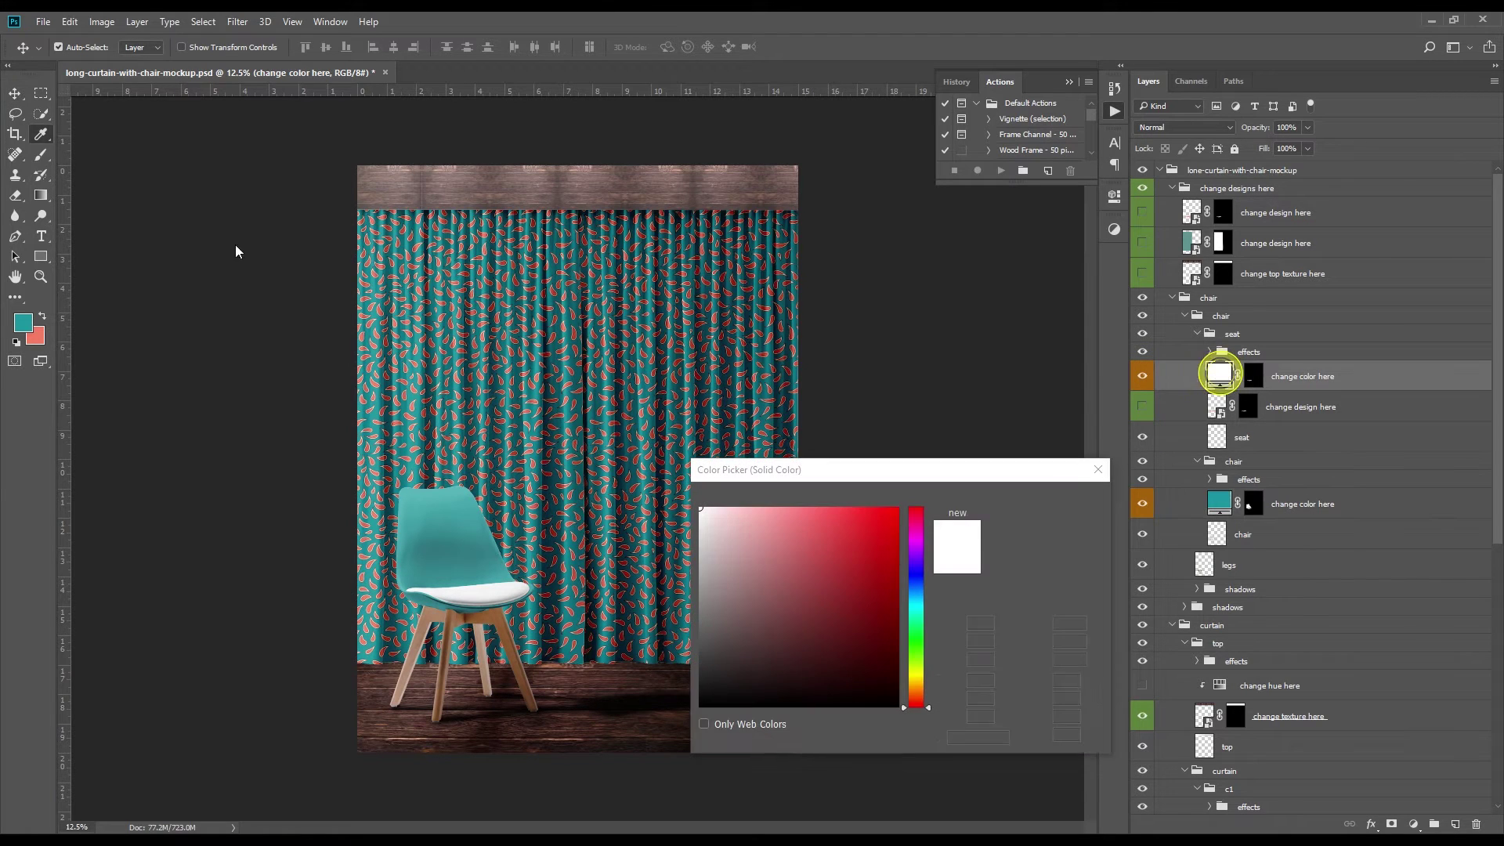
left_click(40, 337)
left_click(1045, 505)
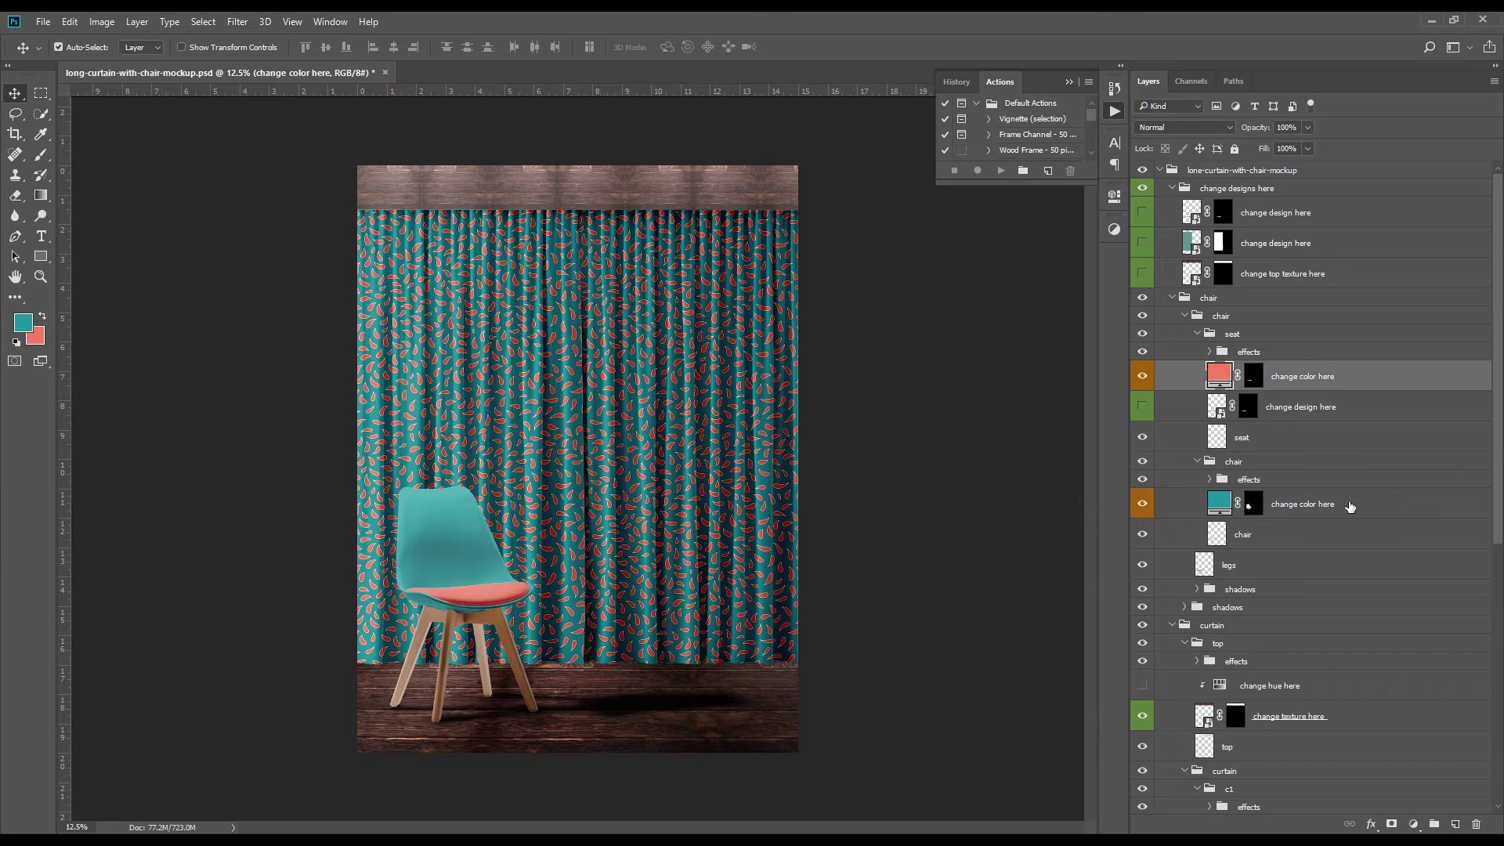
Turn on the curtain top's "change hue here" adjustment and preview the top with its texture layer hidden and shown again
scroll(1496, 429, "down", 5)
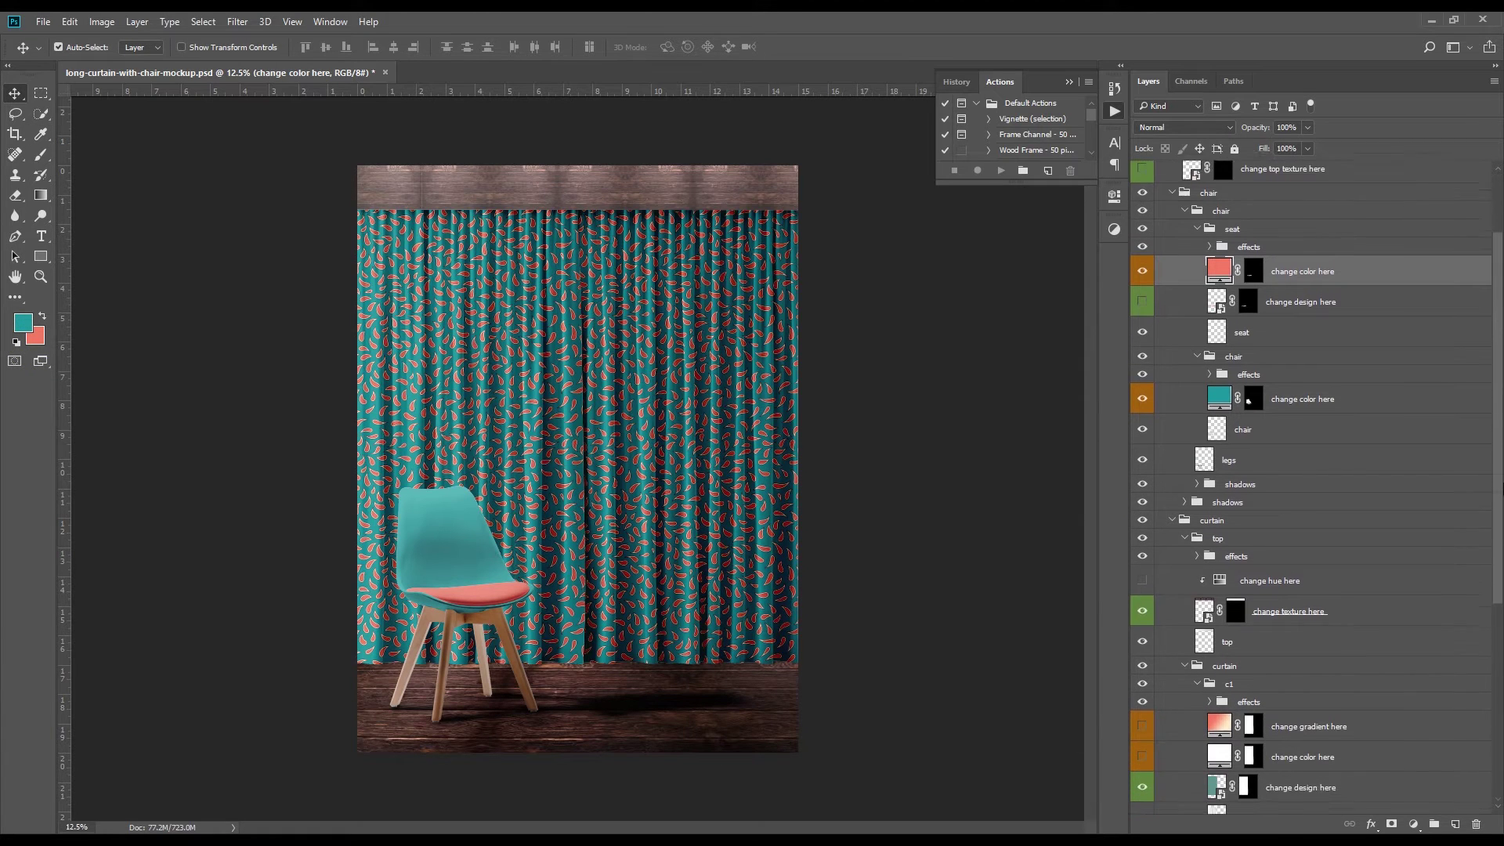
scroll(1311, 486, "down", 1)
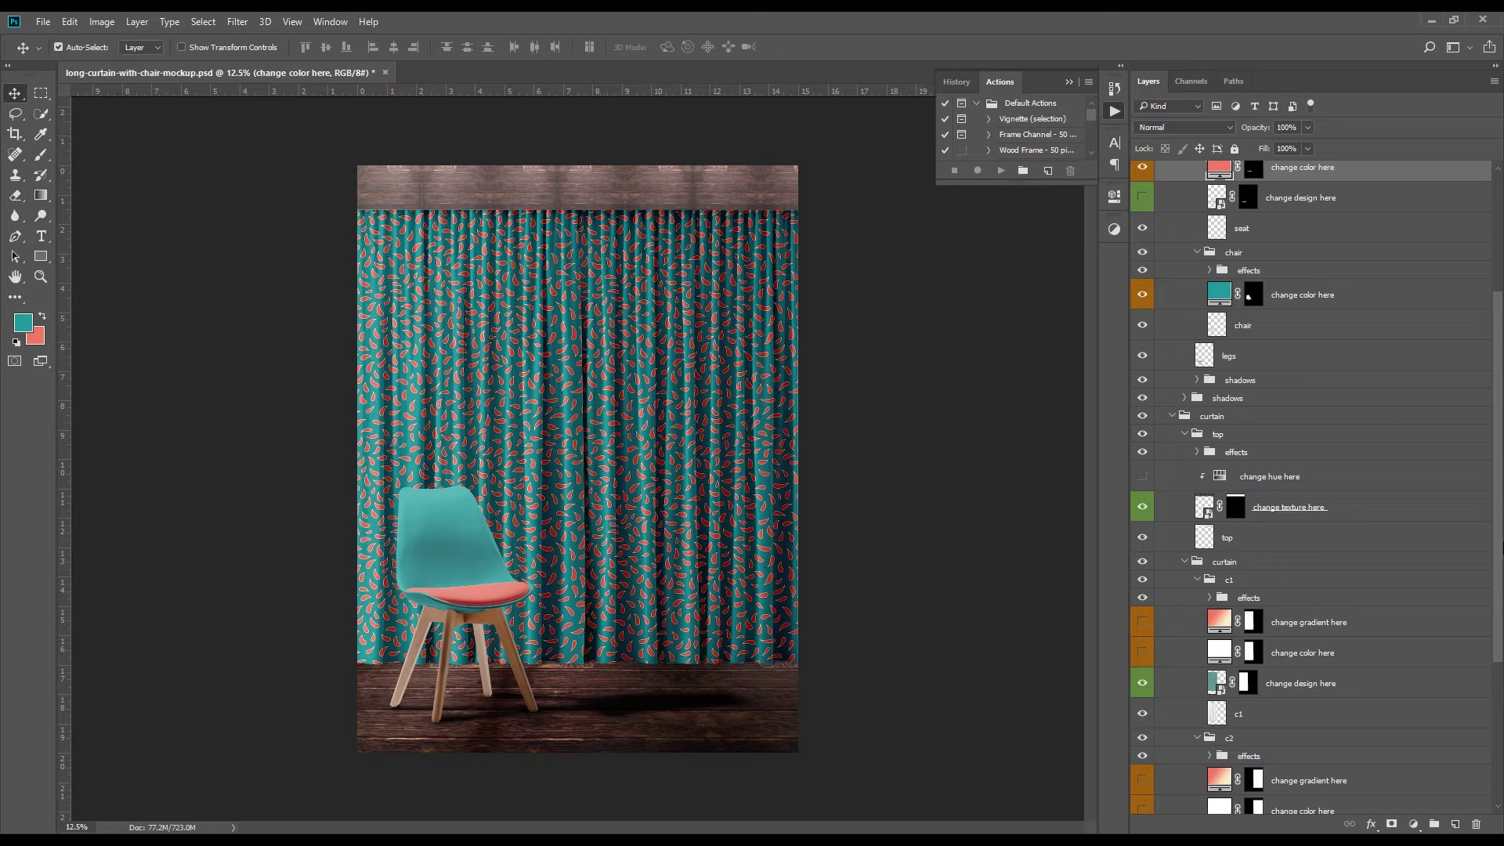
left_click(1142, 478)
left_click(1143, 510)
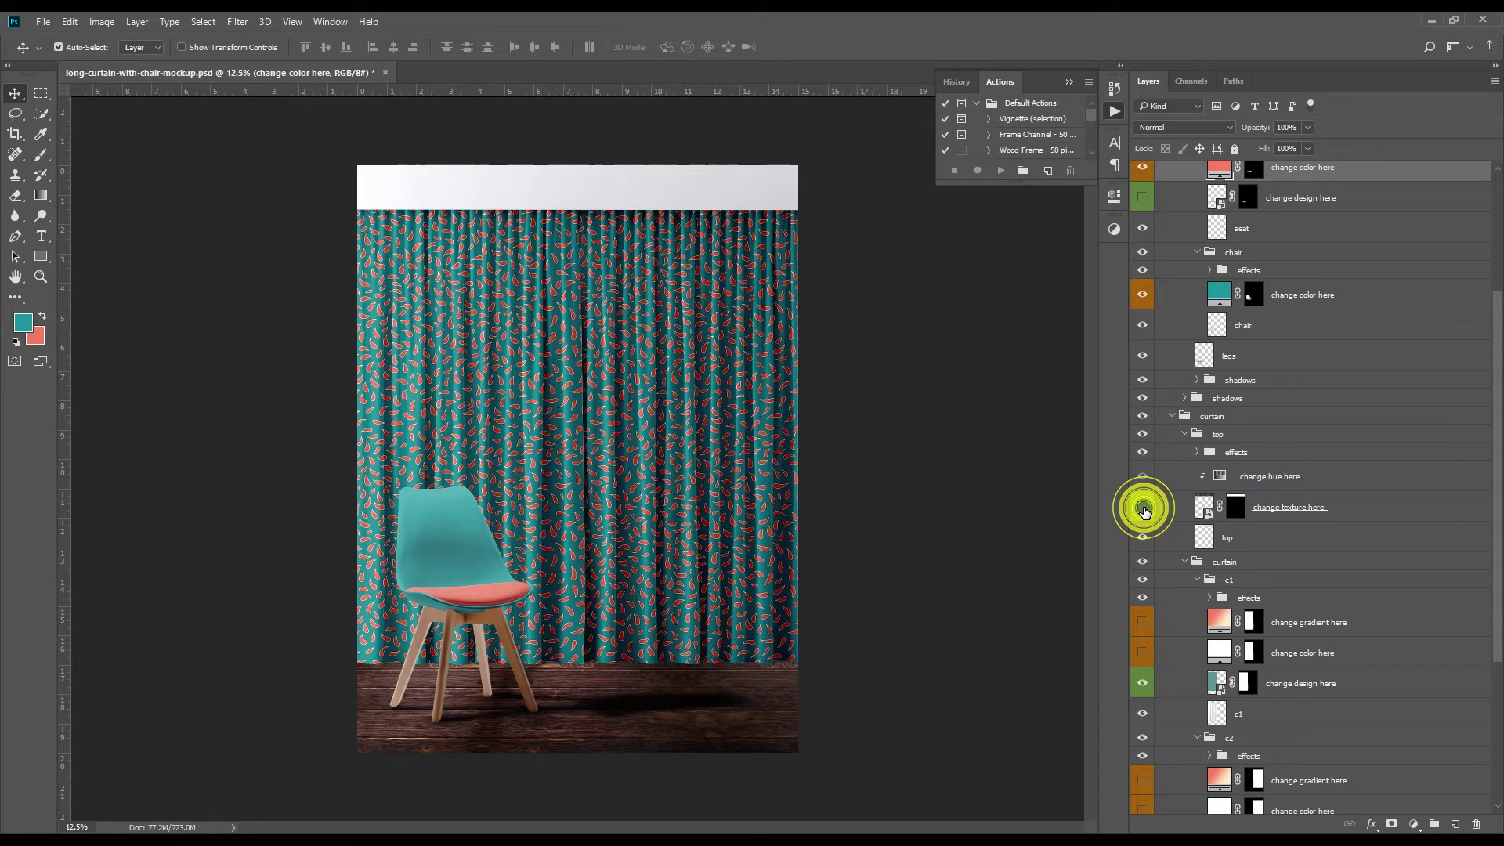
left_click(1220, 477)
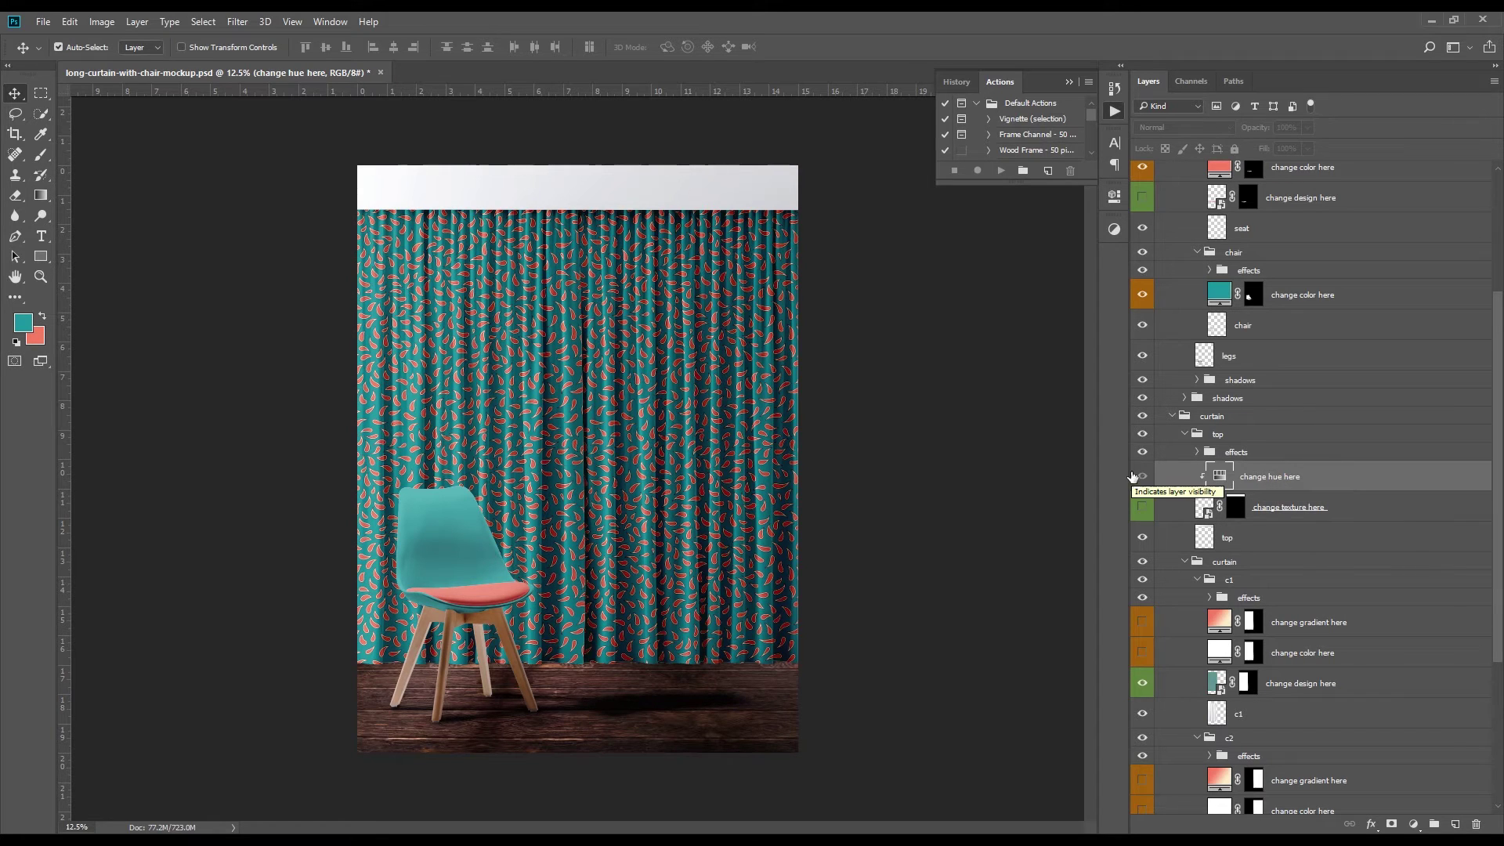
left_click(1143, 507)
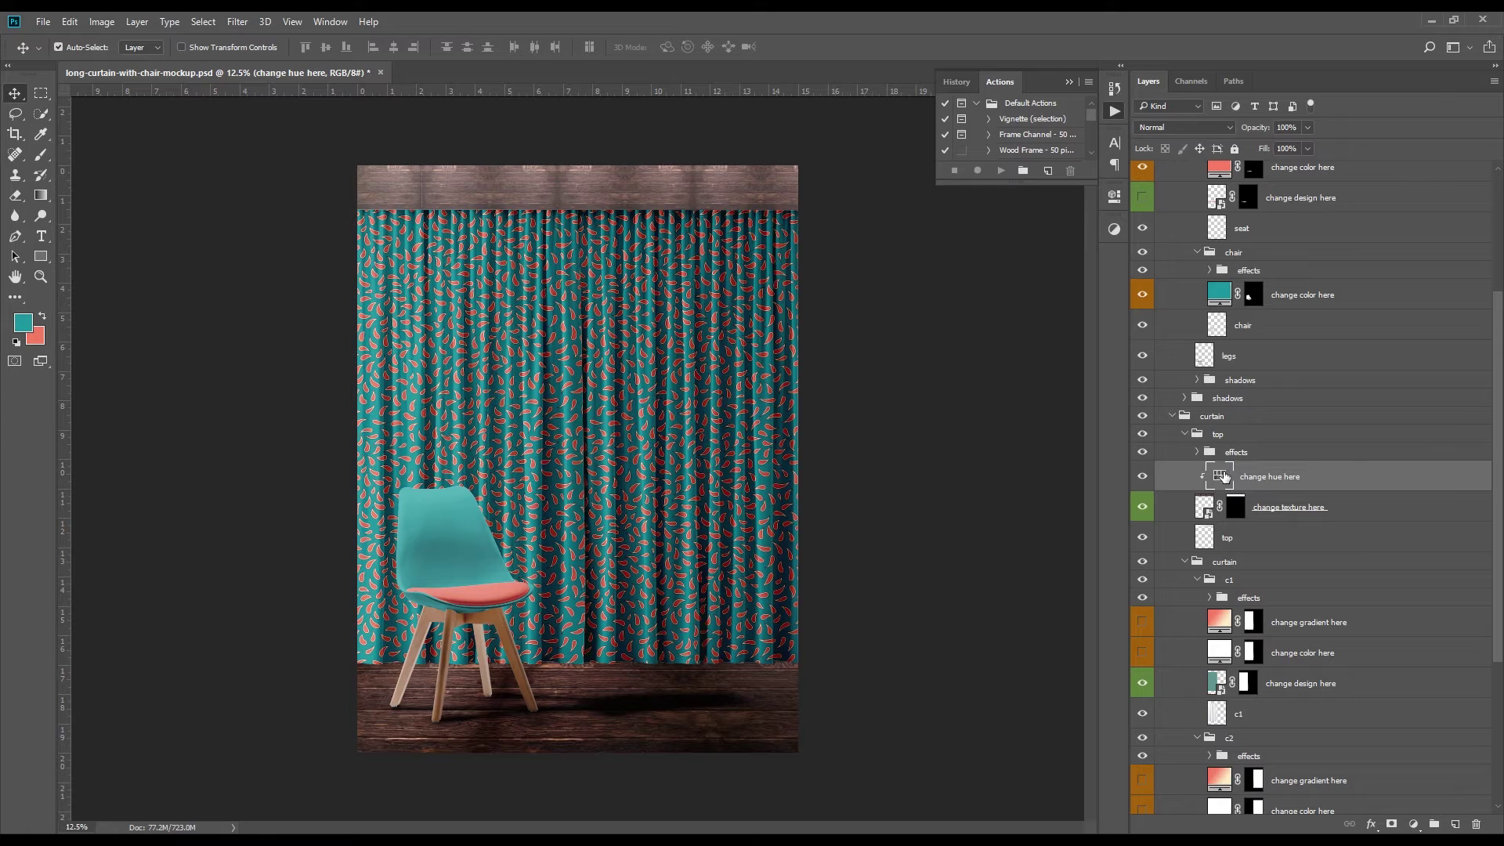
Try hue -44 and saturation +11 on the curtain top's Hue/Saturation adjustment, then reset it and hide the adjustment layer
double_click(1221, 475)
left_click_drag(978, 295, 993, 329)
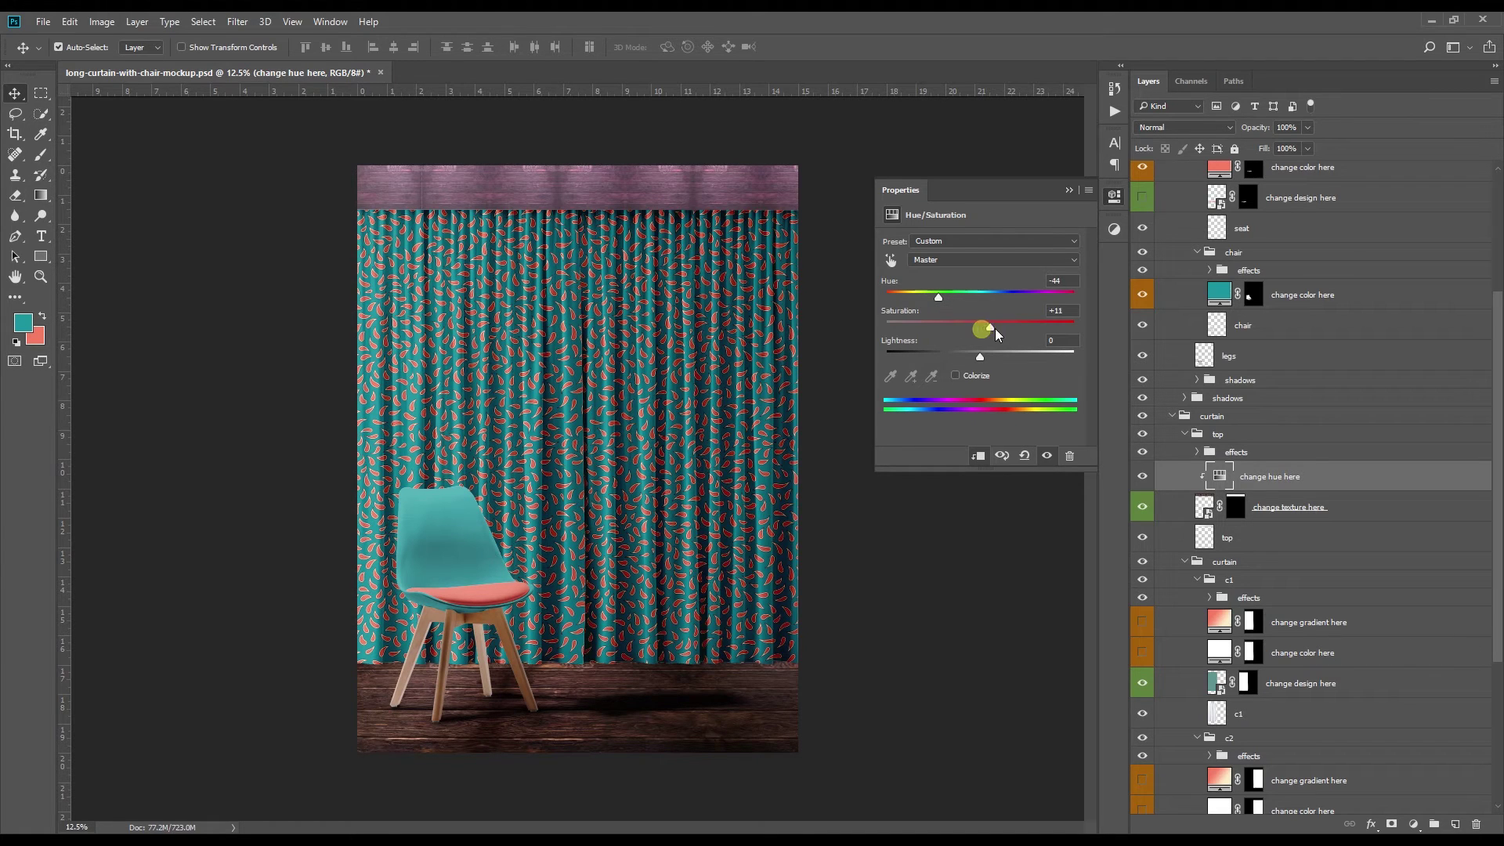
left_click_drag(981, 356, 985, 358)
left_click(1024, 456)
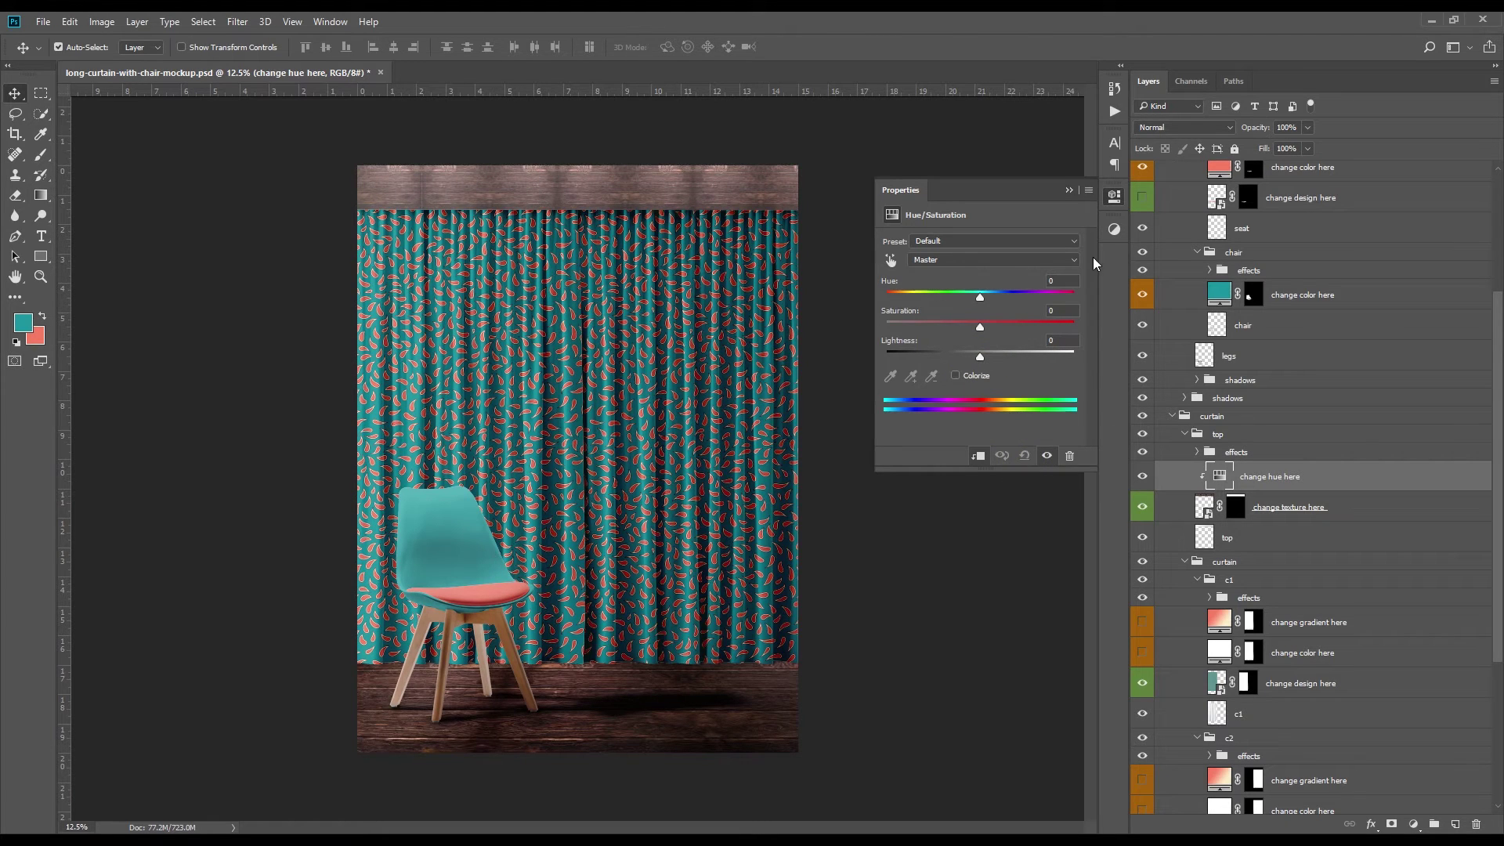
left_click(1070, 190)
left_click(1142, 477)
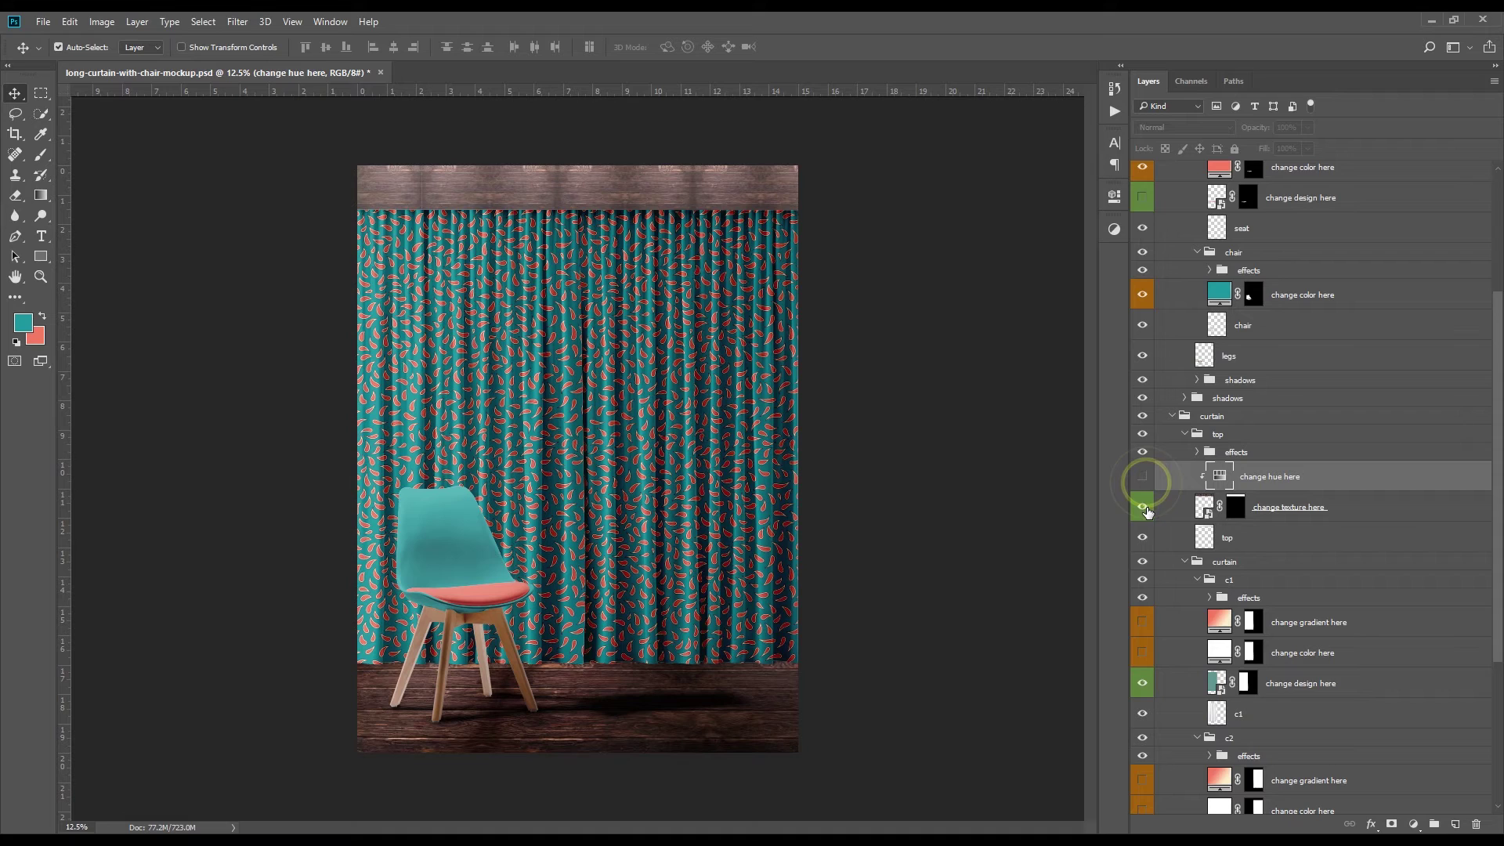
Show the color fill instead of the design in curtain group c1 and set it to the coral background color
scroll(1288, 535, "down", 4)
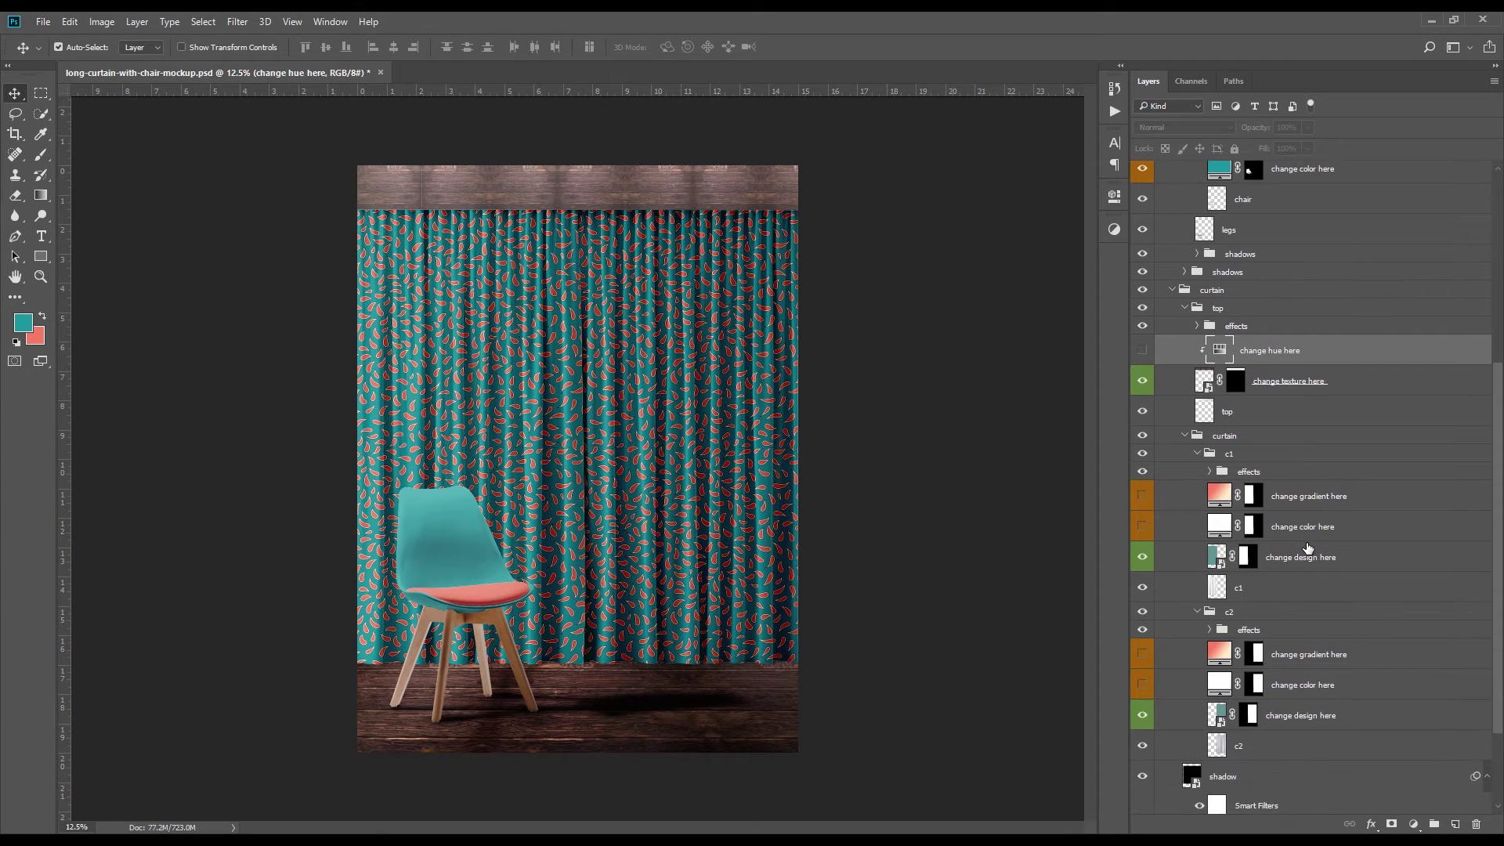
left_click(1142, 490)
left_click(1142, 521)
double_click(1220, 491)
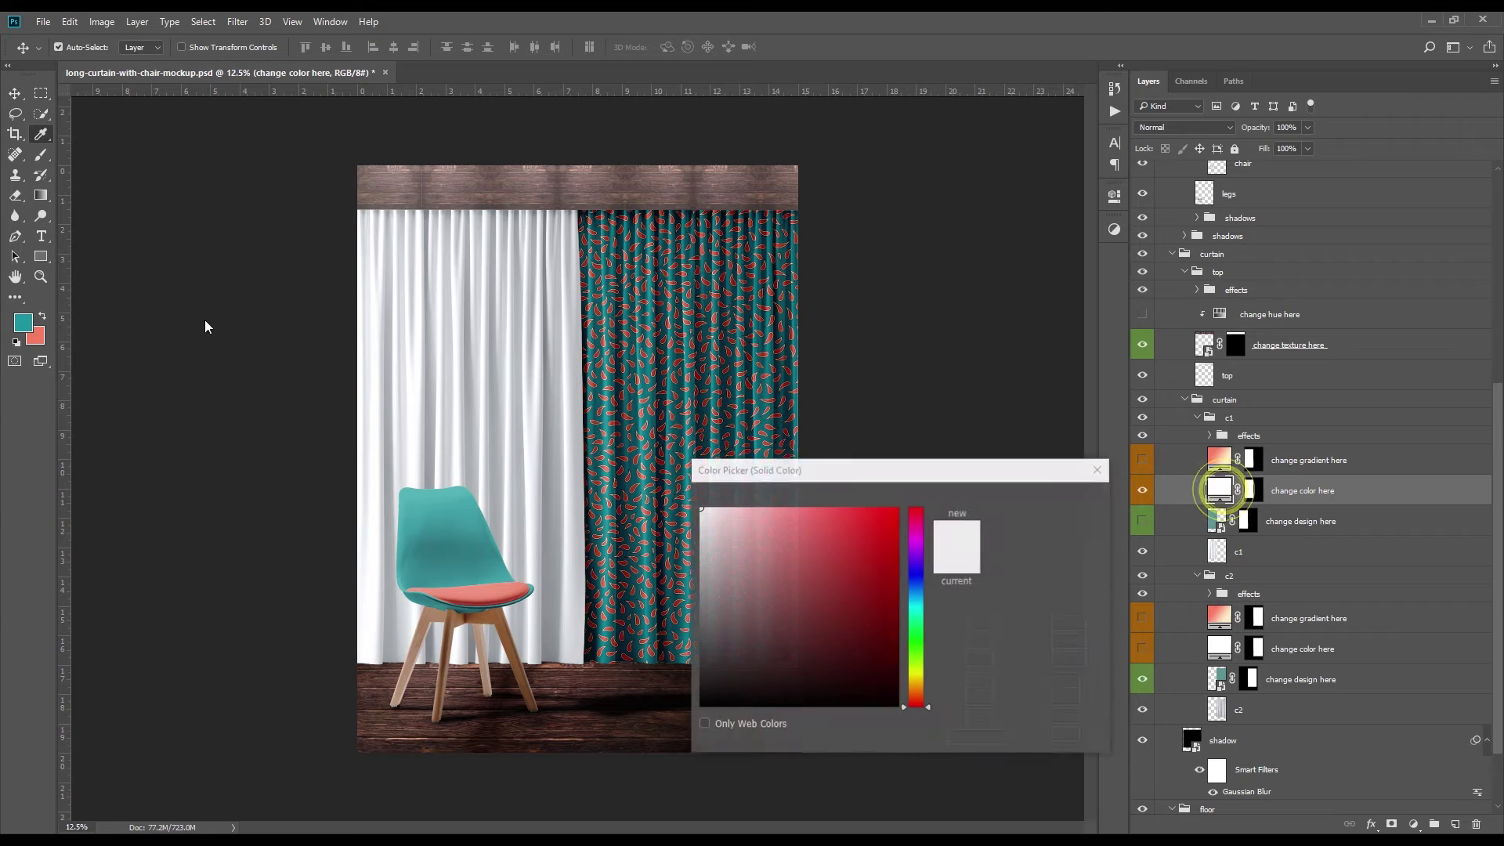
left_click(26, 321)
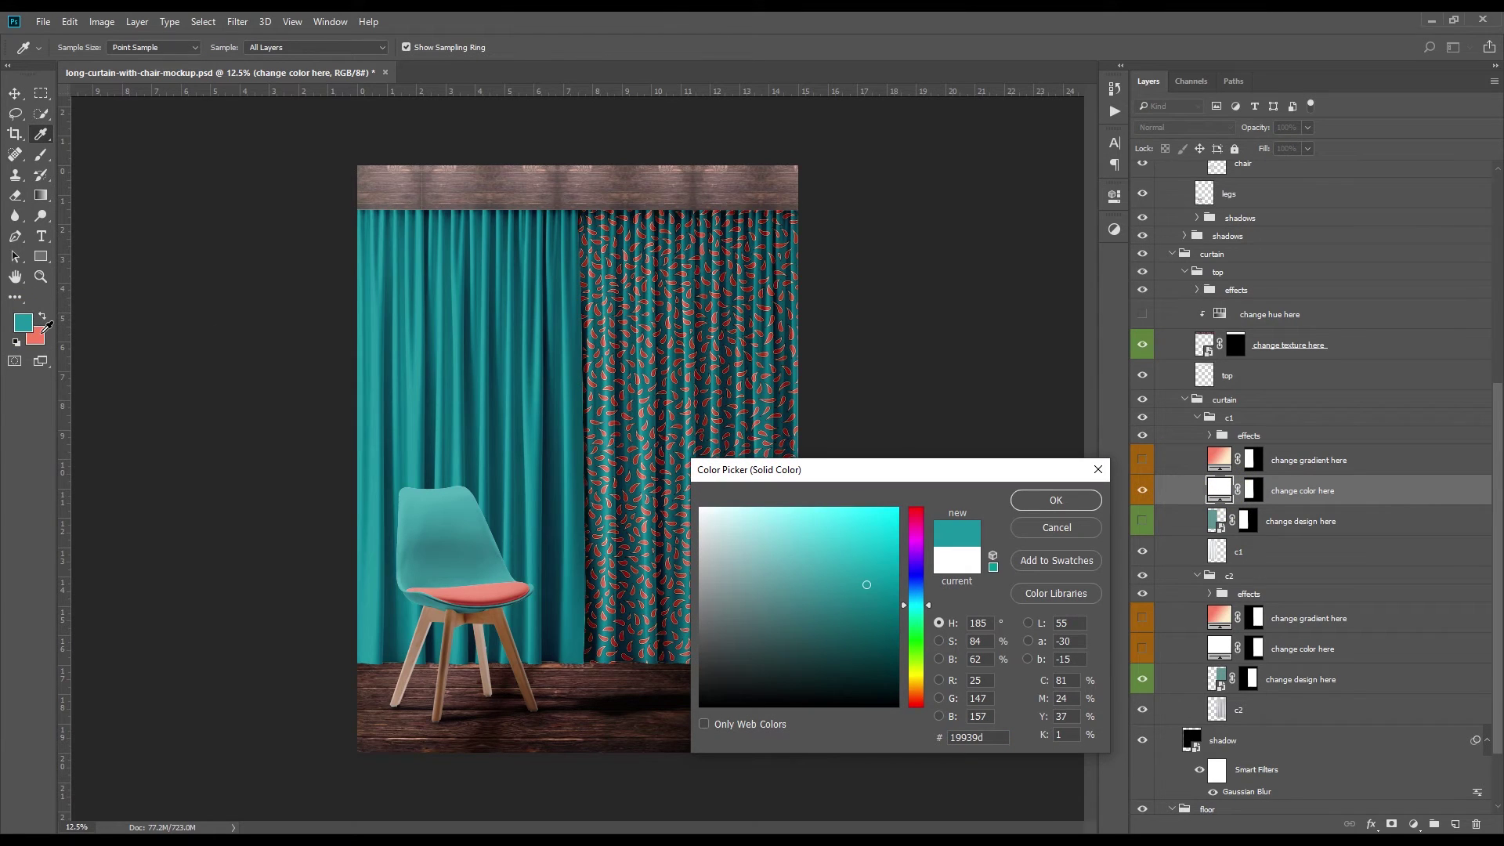
left_click(41, 334)
left_click(1056, 500)
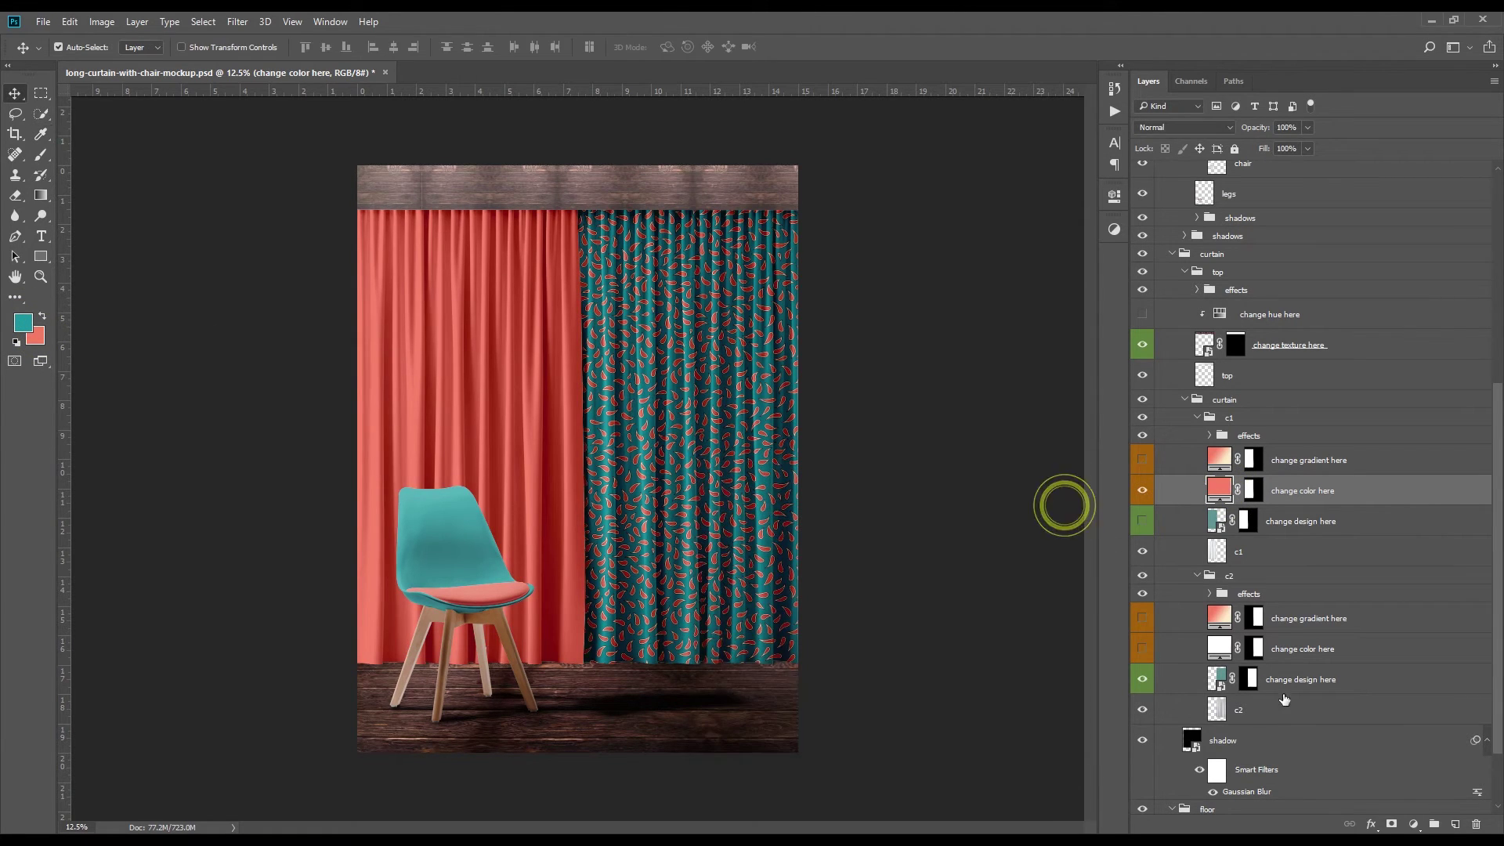
Show the color fill instead of the design in curtain group c2 and set it to the coral background color
left_click(1142, 648)
left_click(1142, 679)
left_click(1214, 649)
double_click(1215, 648)
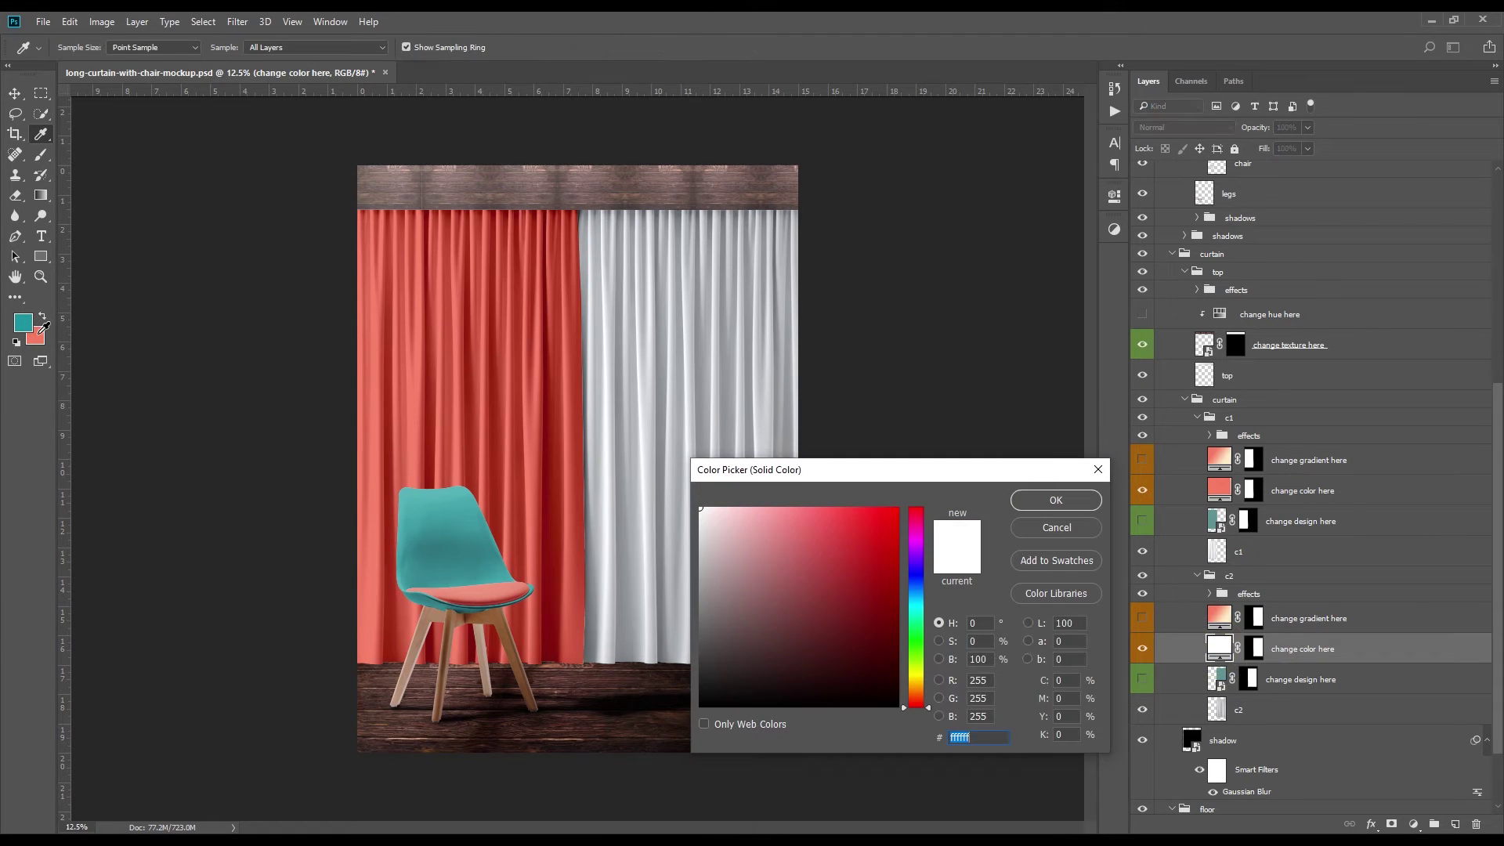
left_click(35, 335)
left_click(1042, 503)
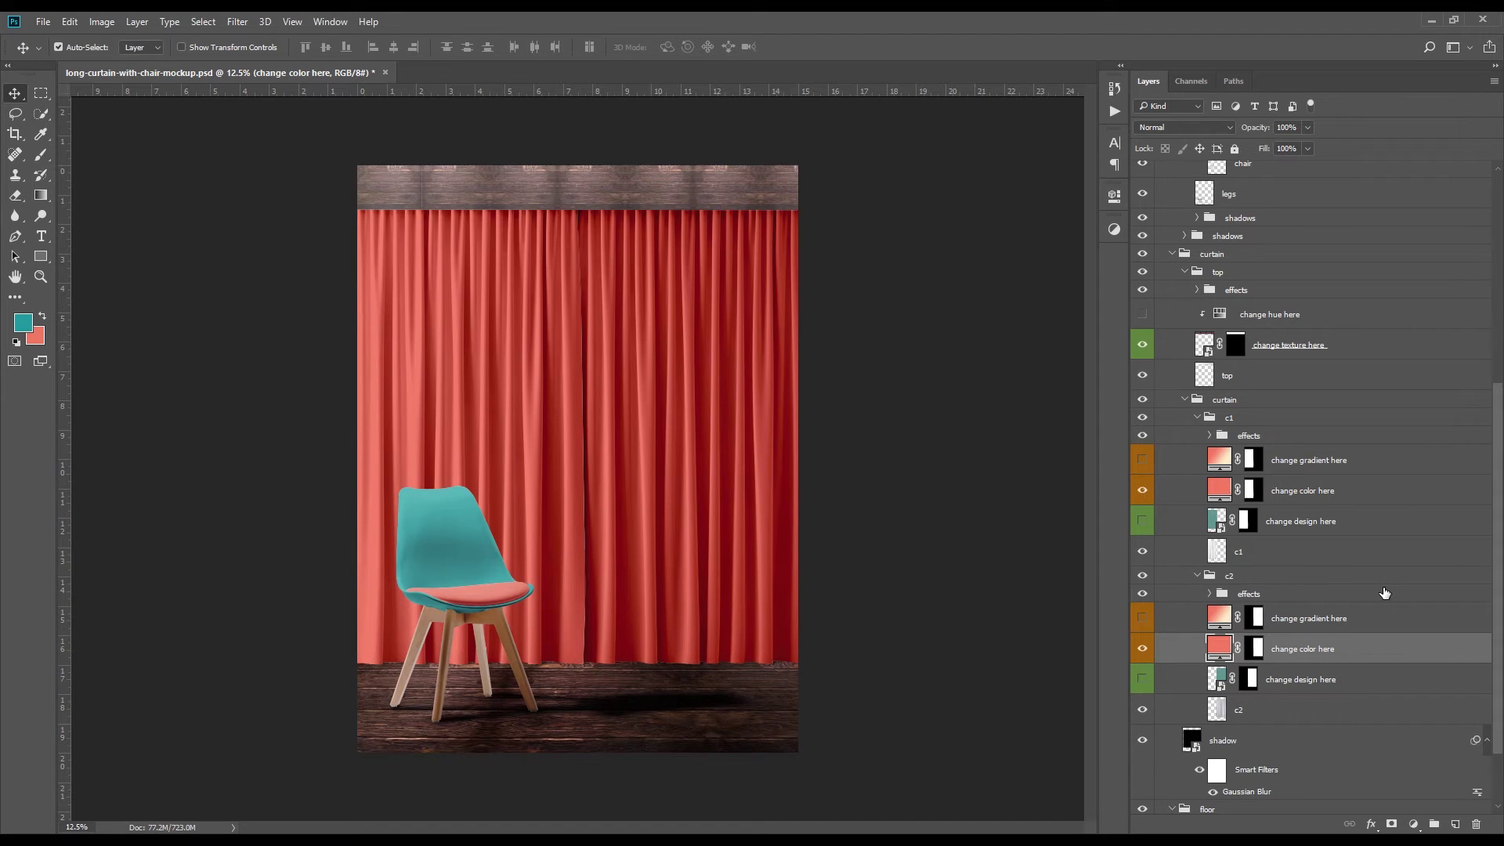
Save the long-curtain-with-chair mockup
left_click_drag(1499, 555, 1498, 602)
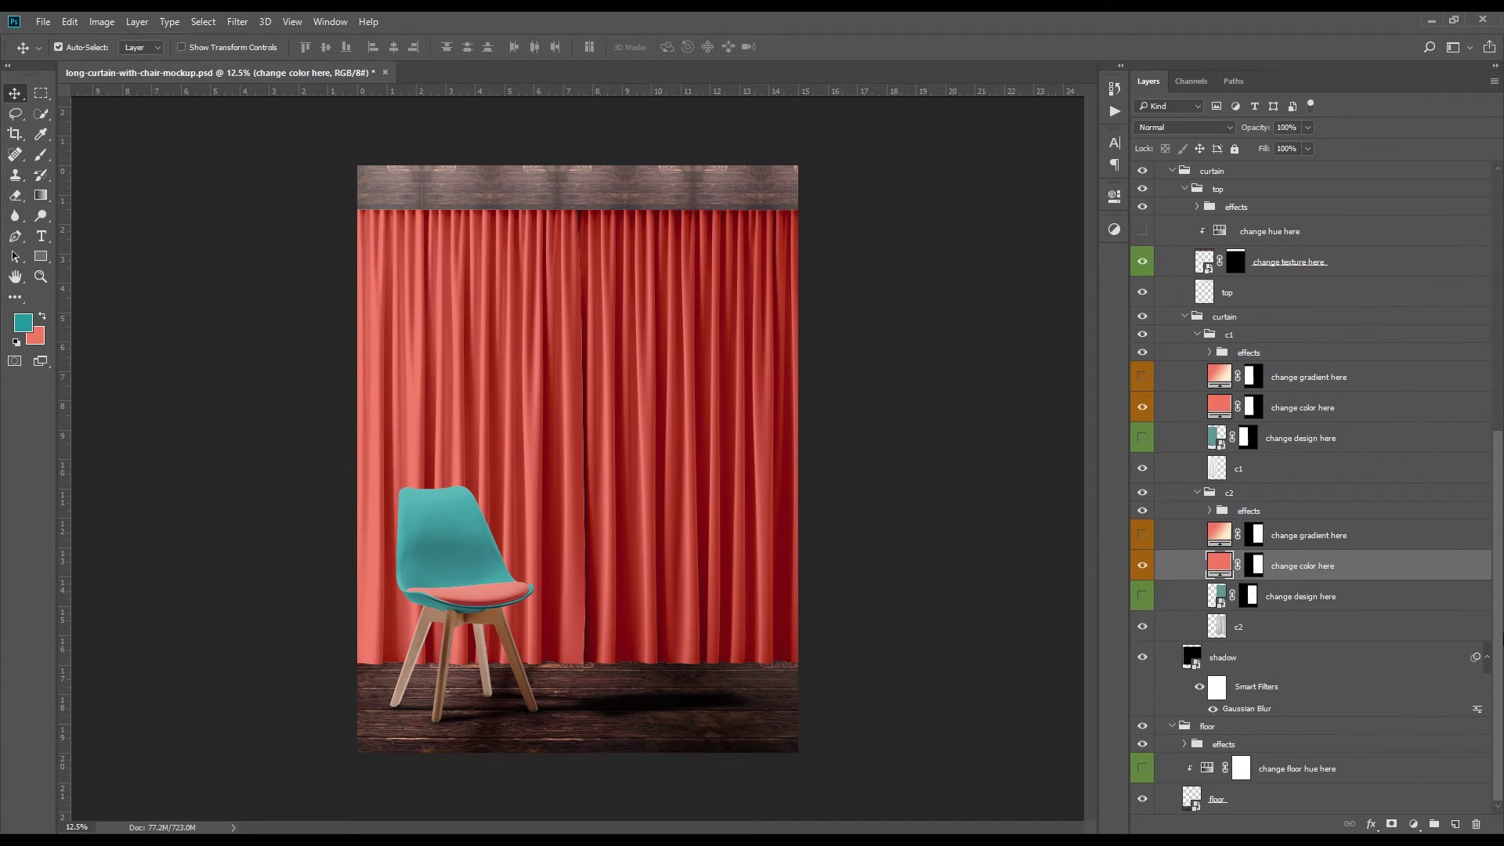
left_click(38, 21)
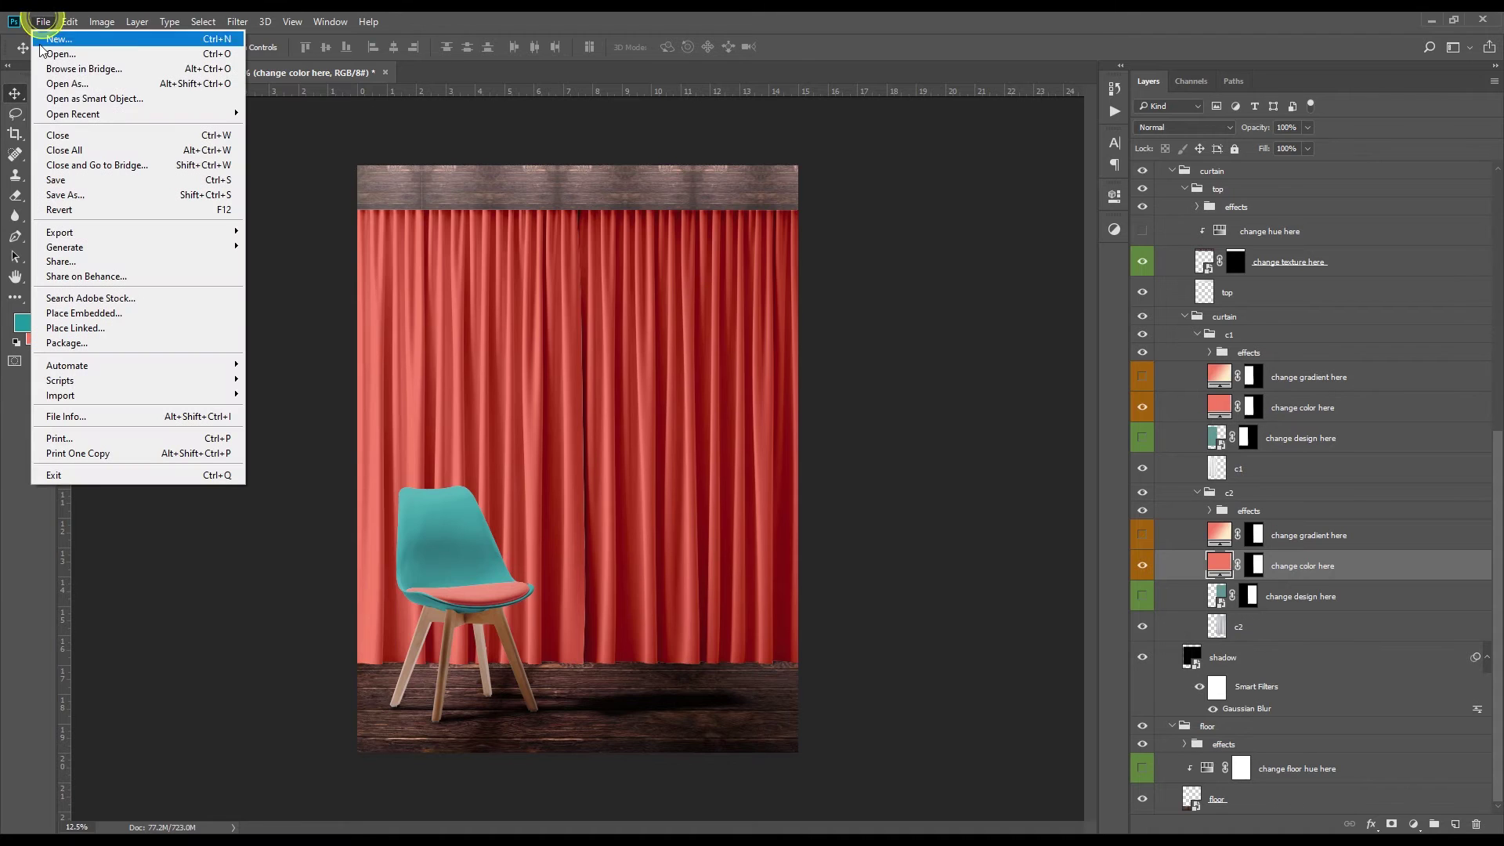
left_click(49, 186)
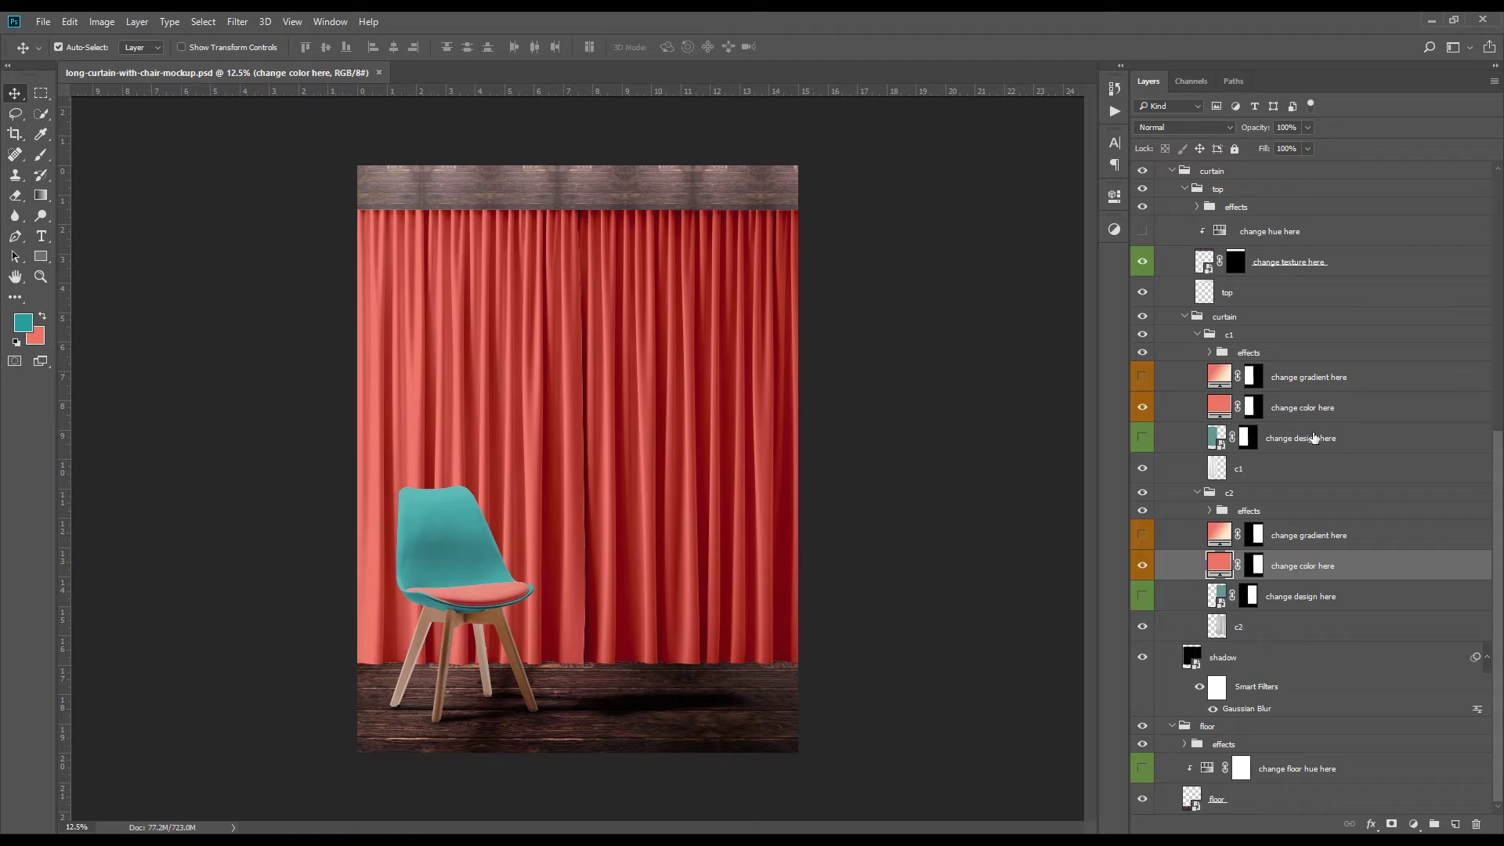
Switch both curtain groups, c1 and c2, from their color fills to their "change gradient here" layers
left_click(1143, 568)
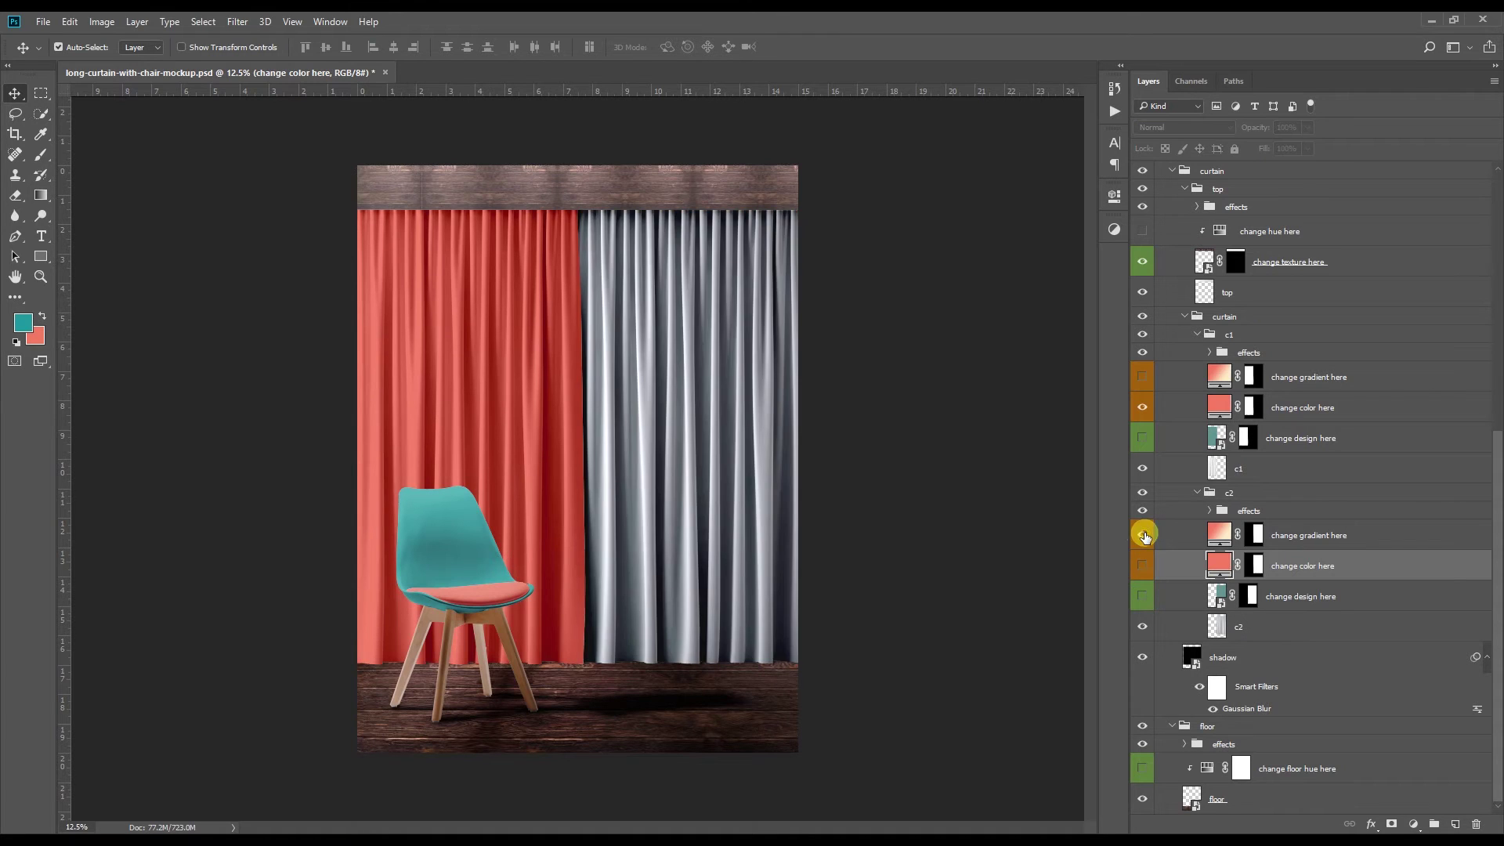
left_click(1143, 535)
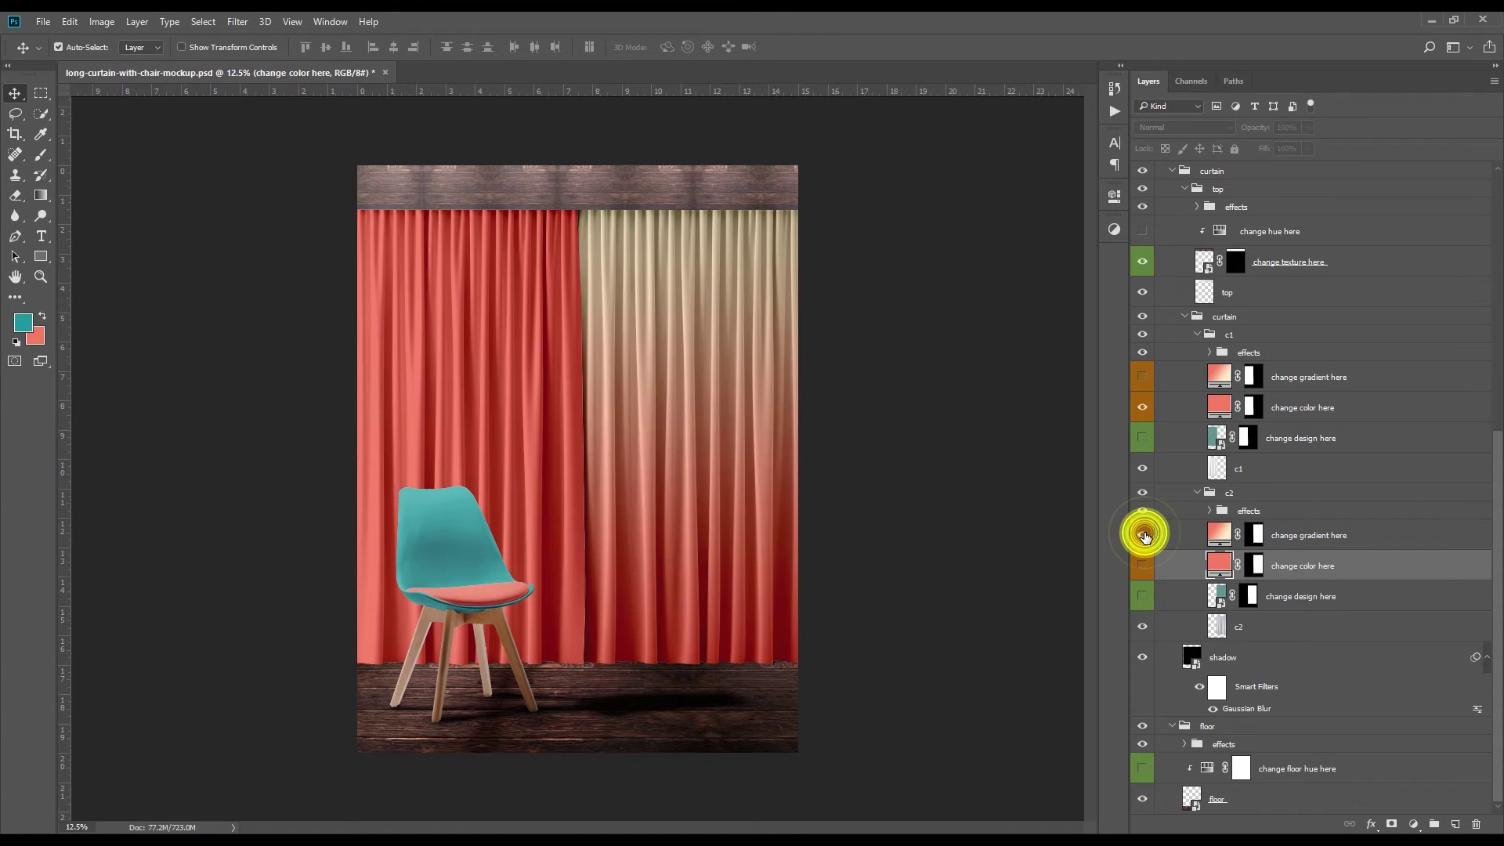
left_click(1143, 377)
left_click(1142, 408)
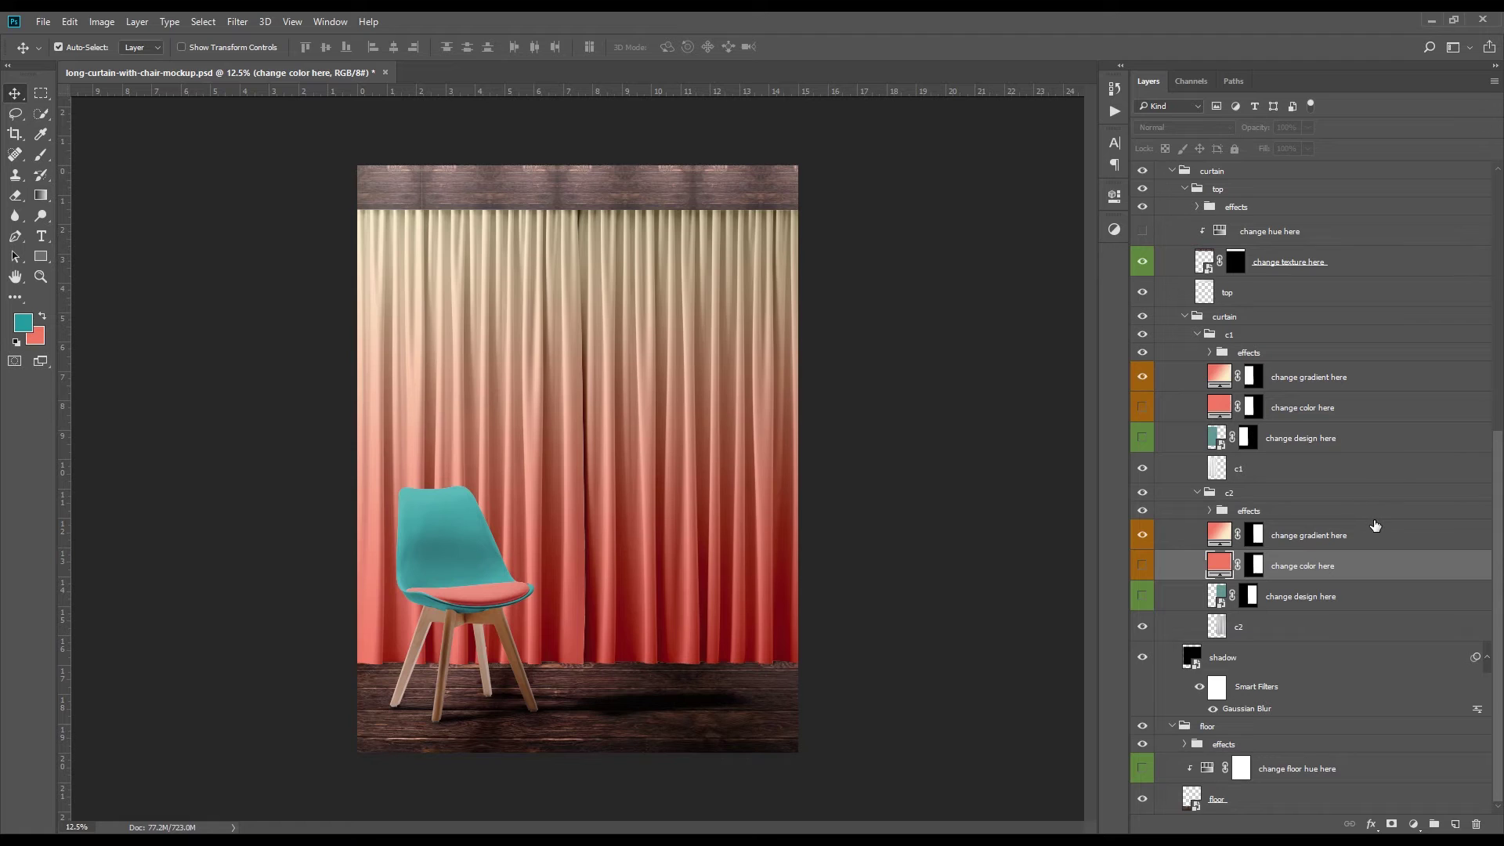
Open the floor smart object, hide its wood texture and demo grid layers, save it and return to the mockup
scroll(1376, 525, "up", 8)
scroll(1376, 525, "down", 8)
double_click(1192, 798)
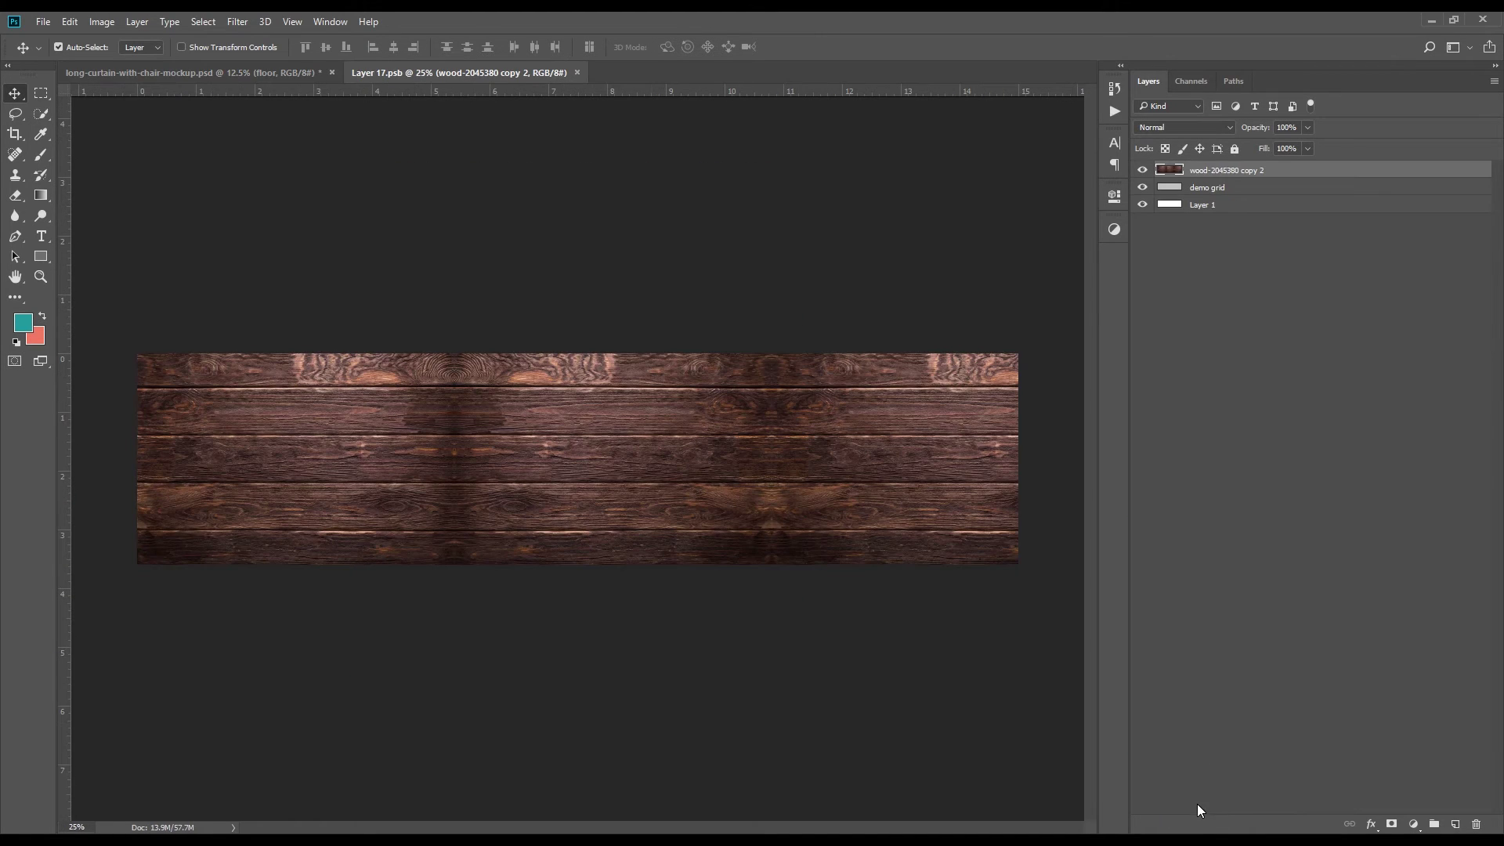
left_click(1143, 190)
left_click(1142, 170)
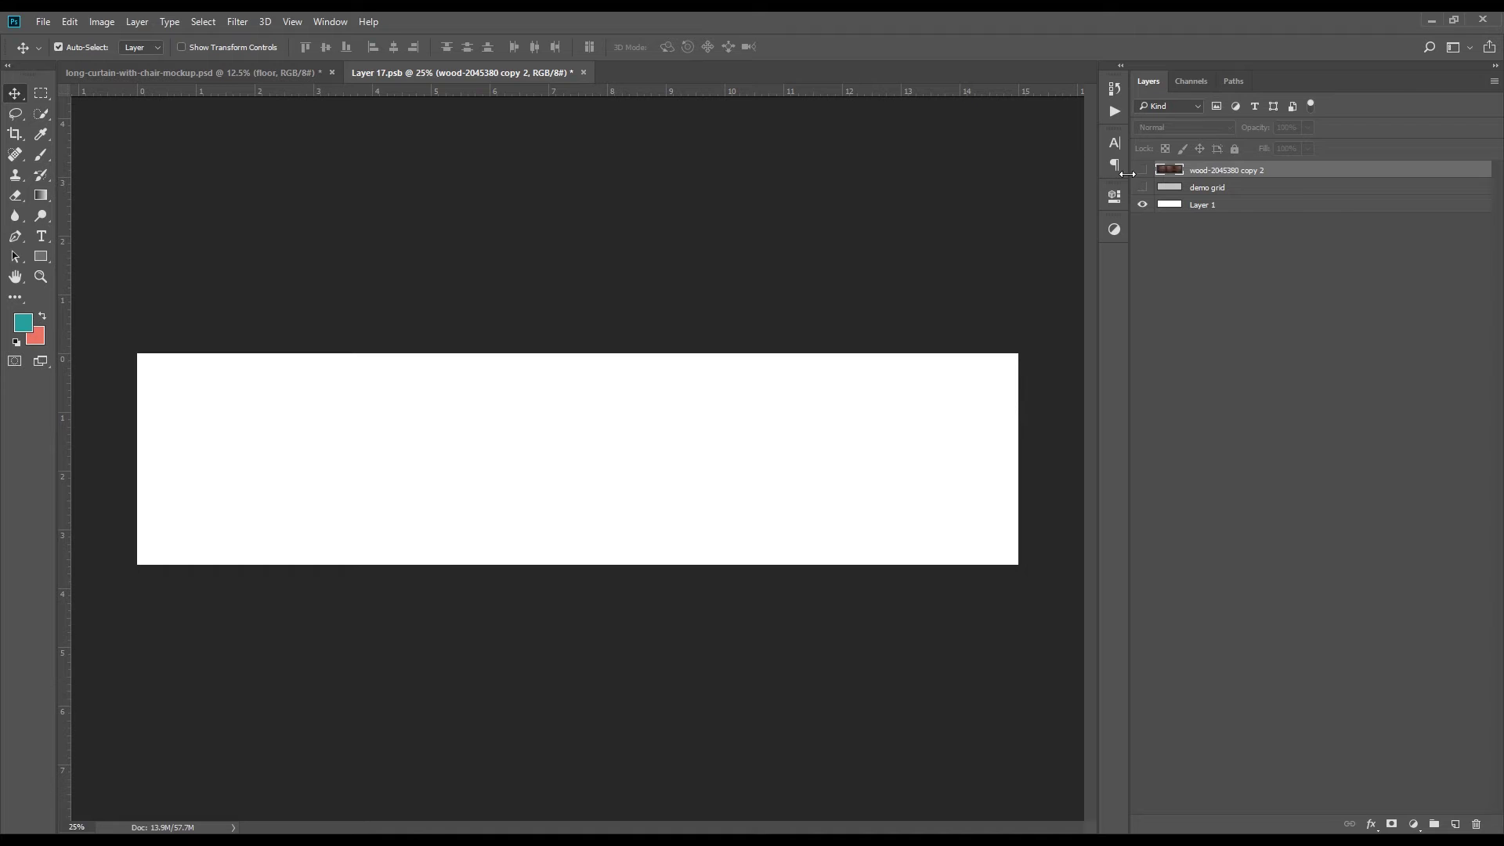
left_click(43, 21)
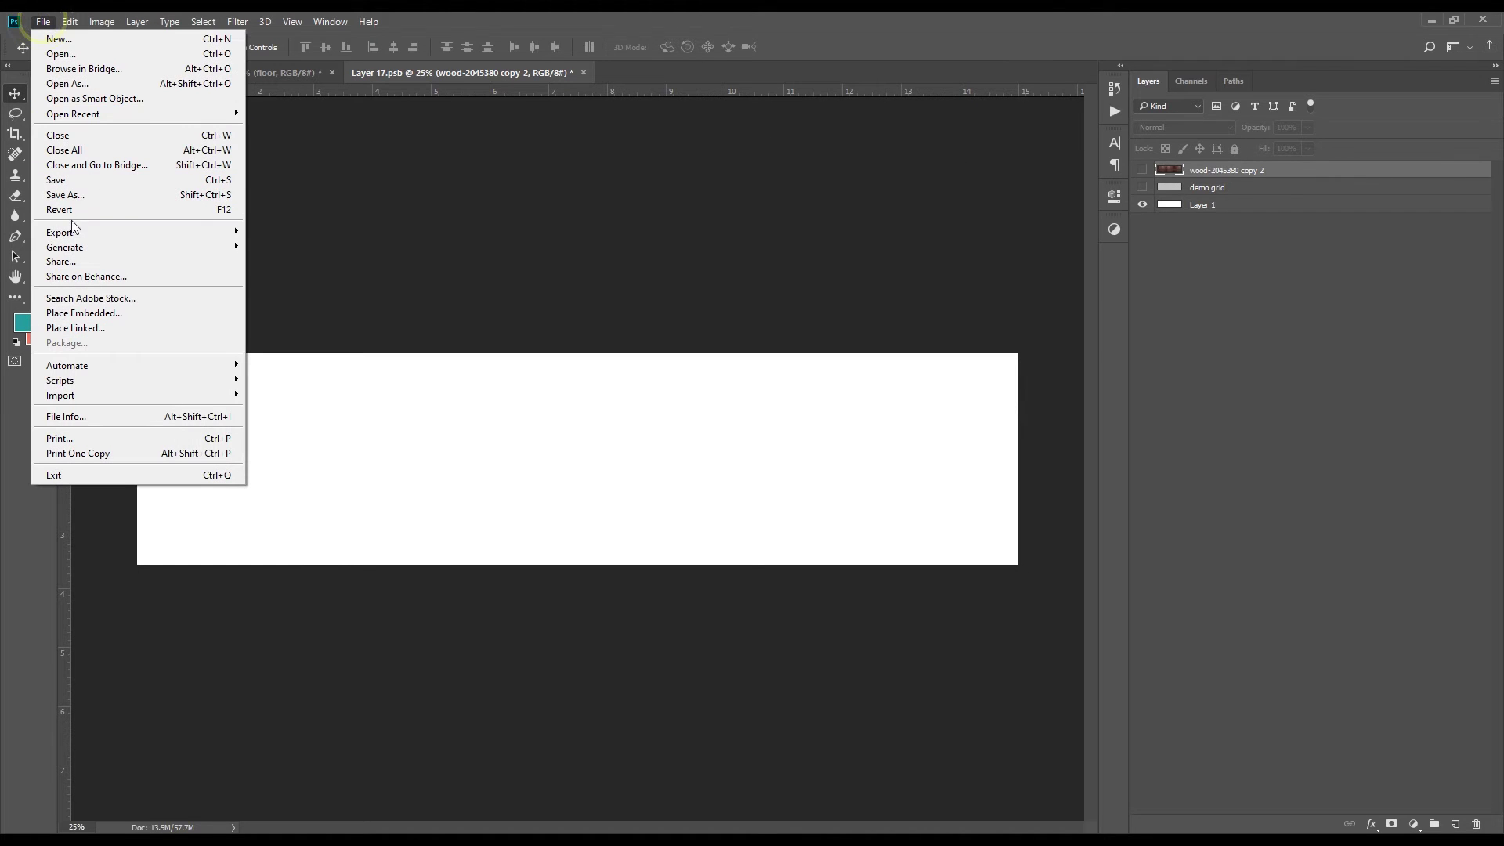
left_click(74, 181)
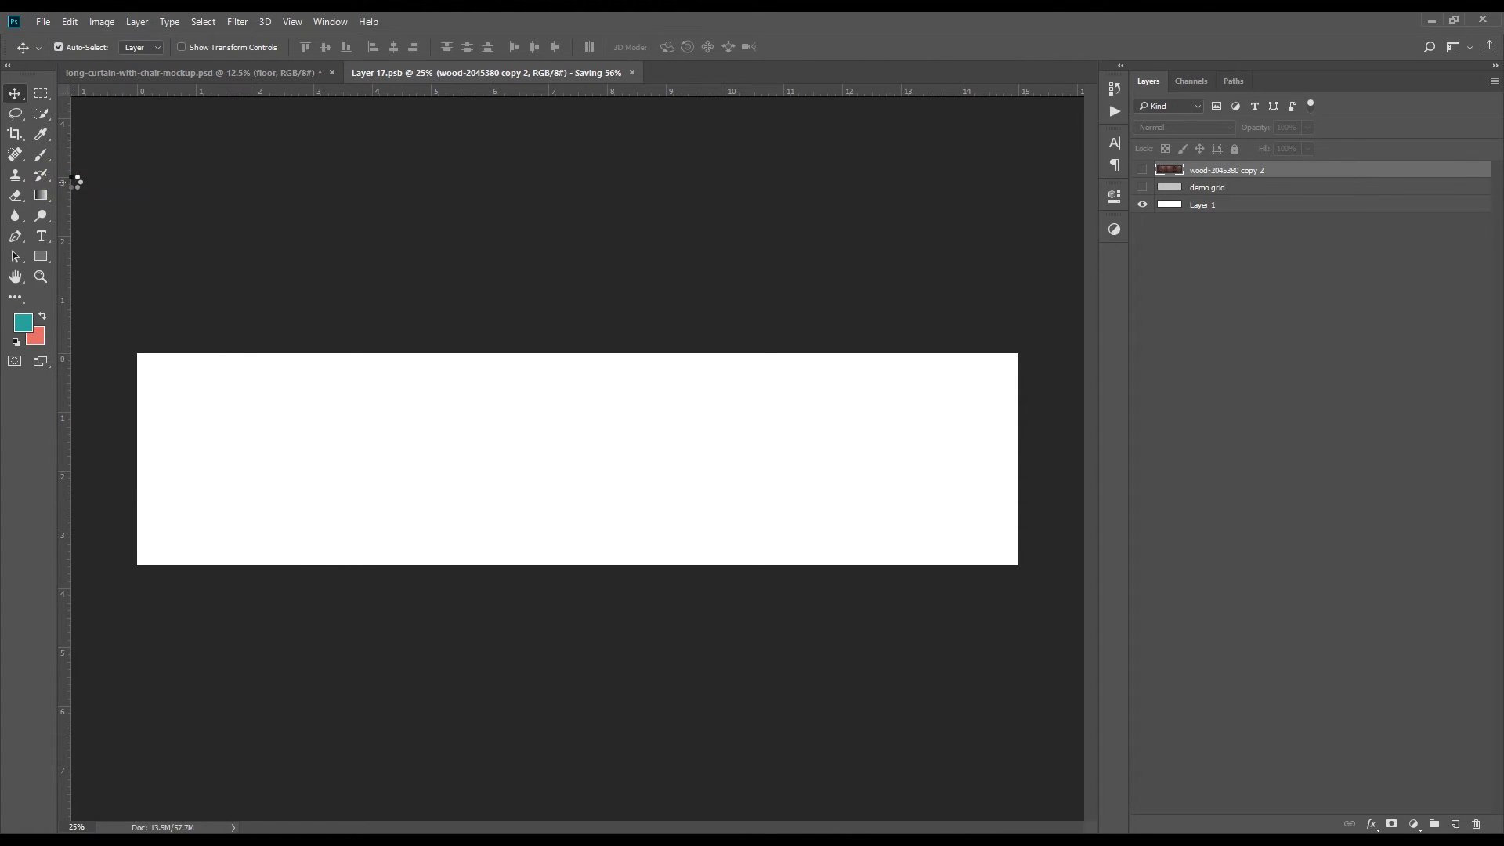
left_click(247, 73)
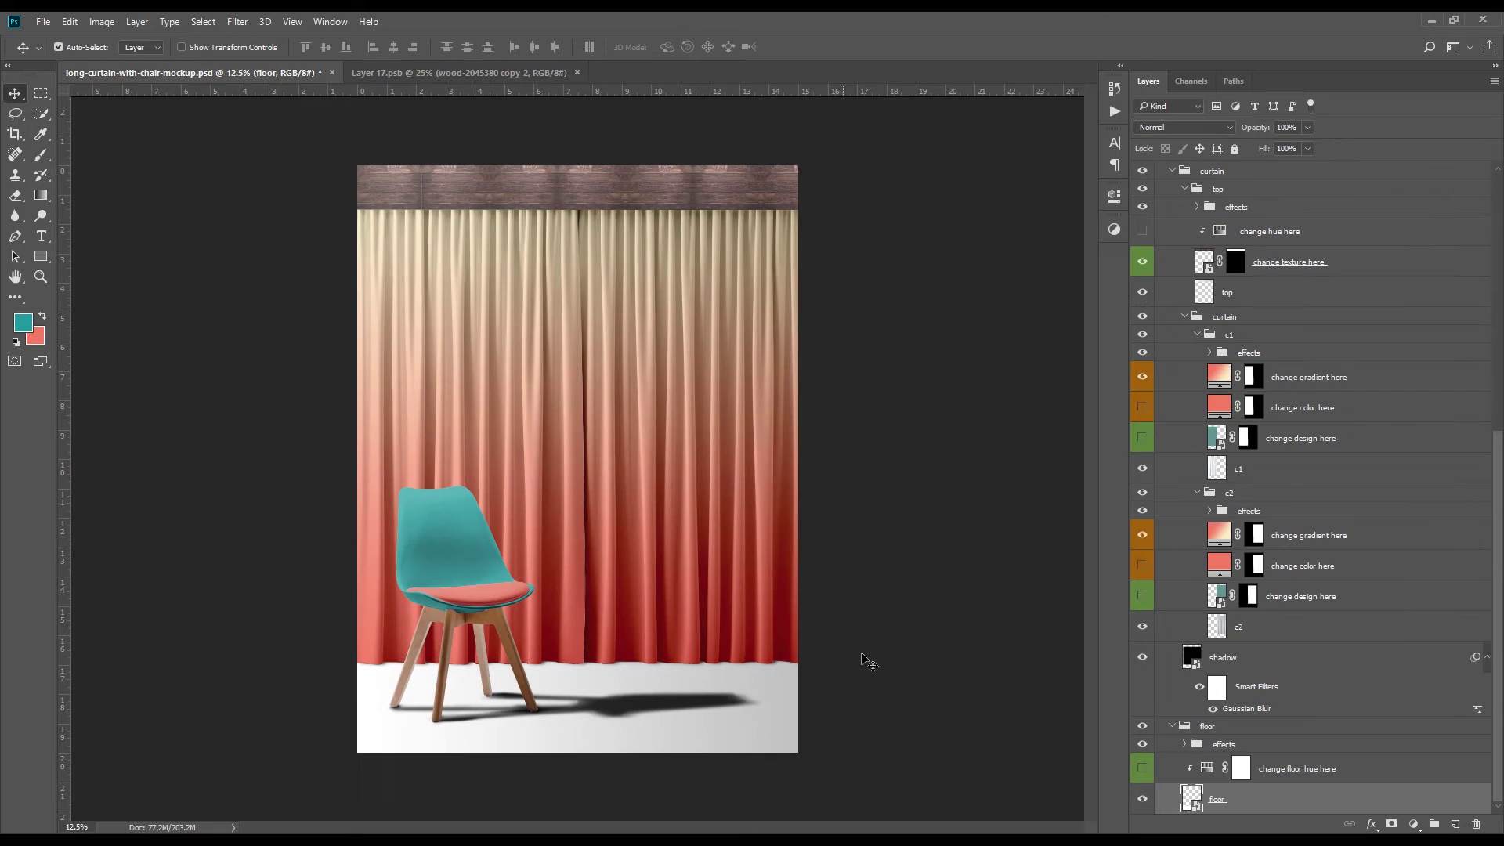
Turn on the "change floor hue here" adjustment and set hue to 41, saturation to 28 and lightness to -35
left_click(1144, 768)
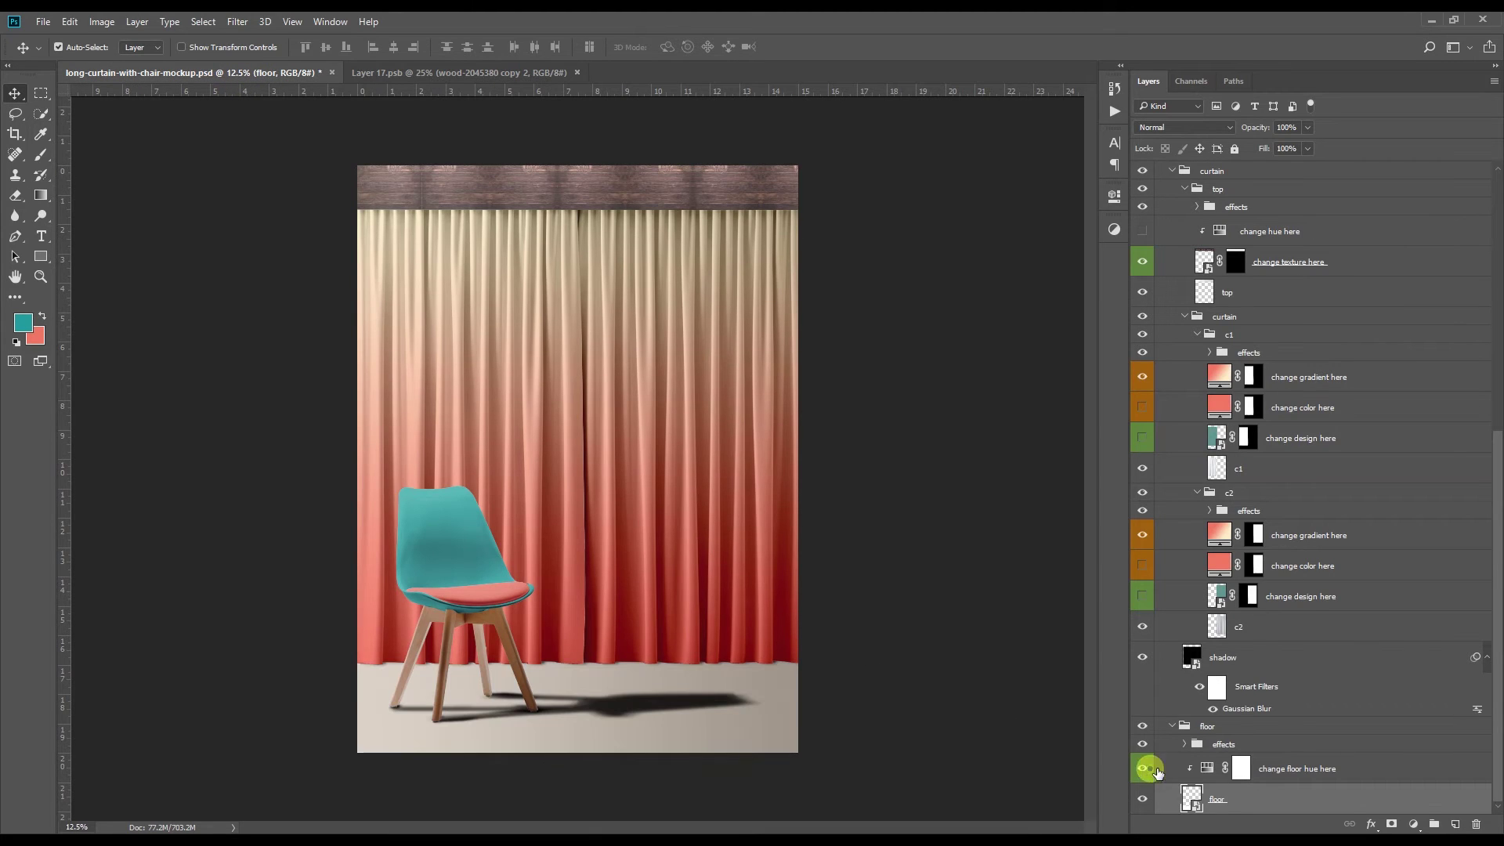
double_click(1208, 769)
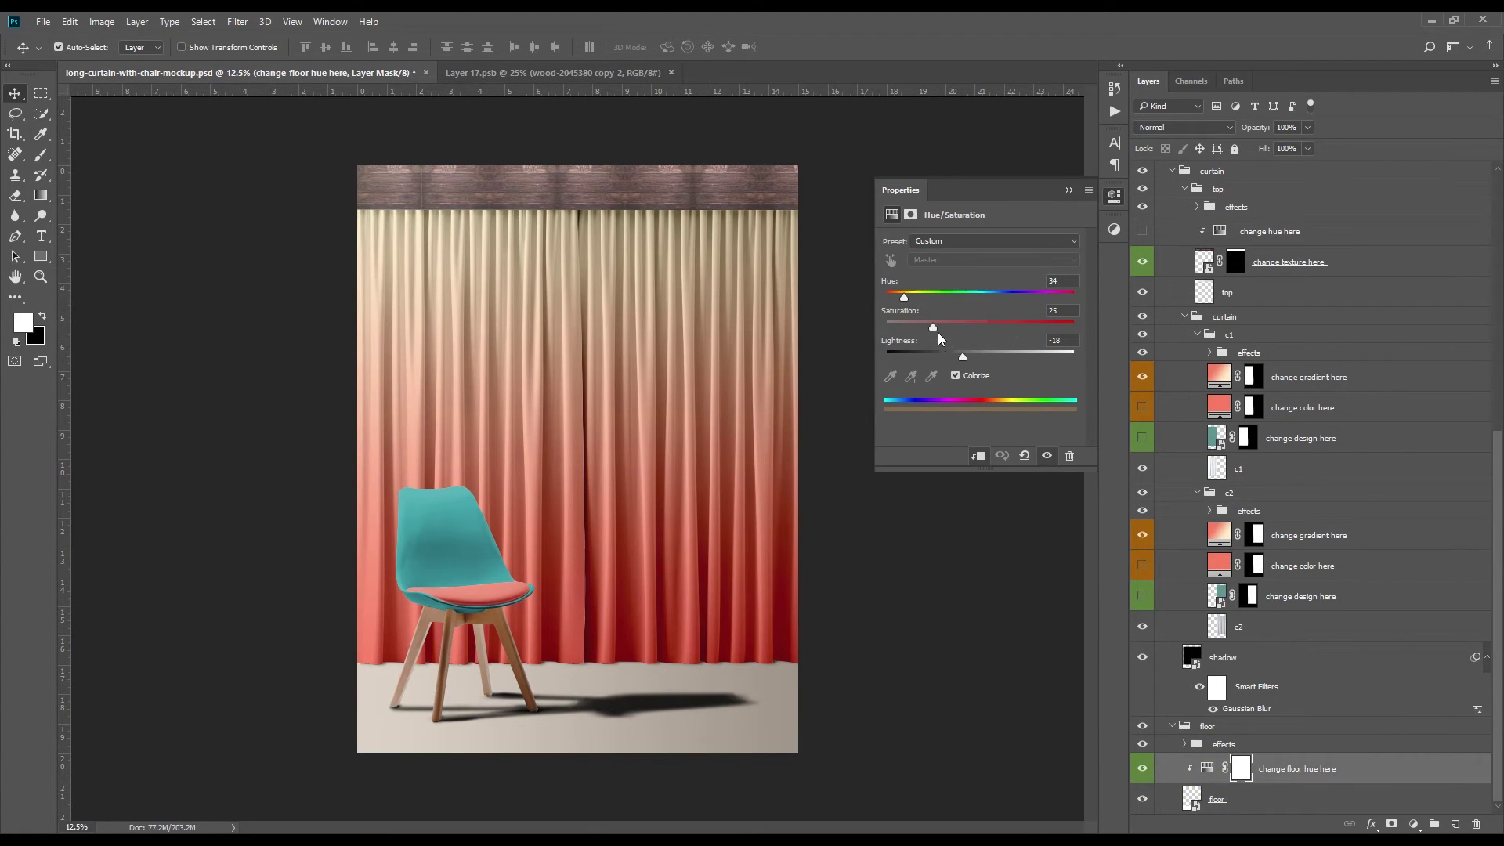
left_click_drag(906, 299, 920, 333)
mouse_move(970, 357)
left_mouse_down()
mouse_move(933, 364)
mouse_move(947, 360)
left_mouse_up()
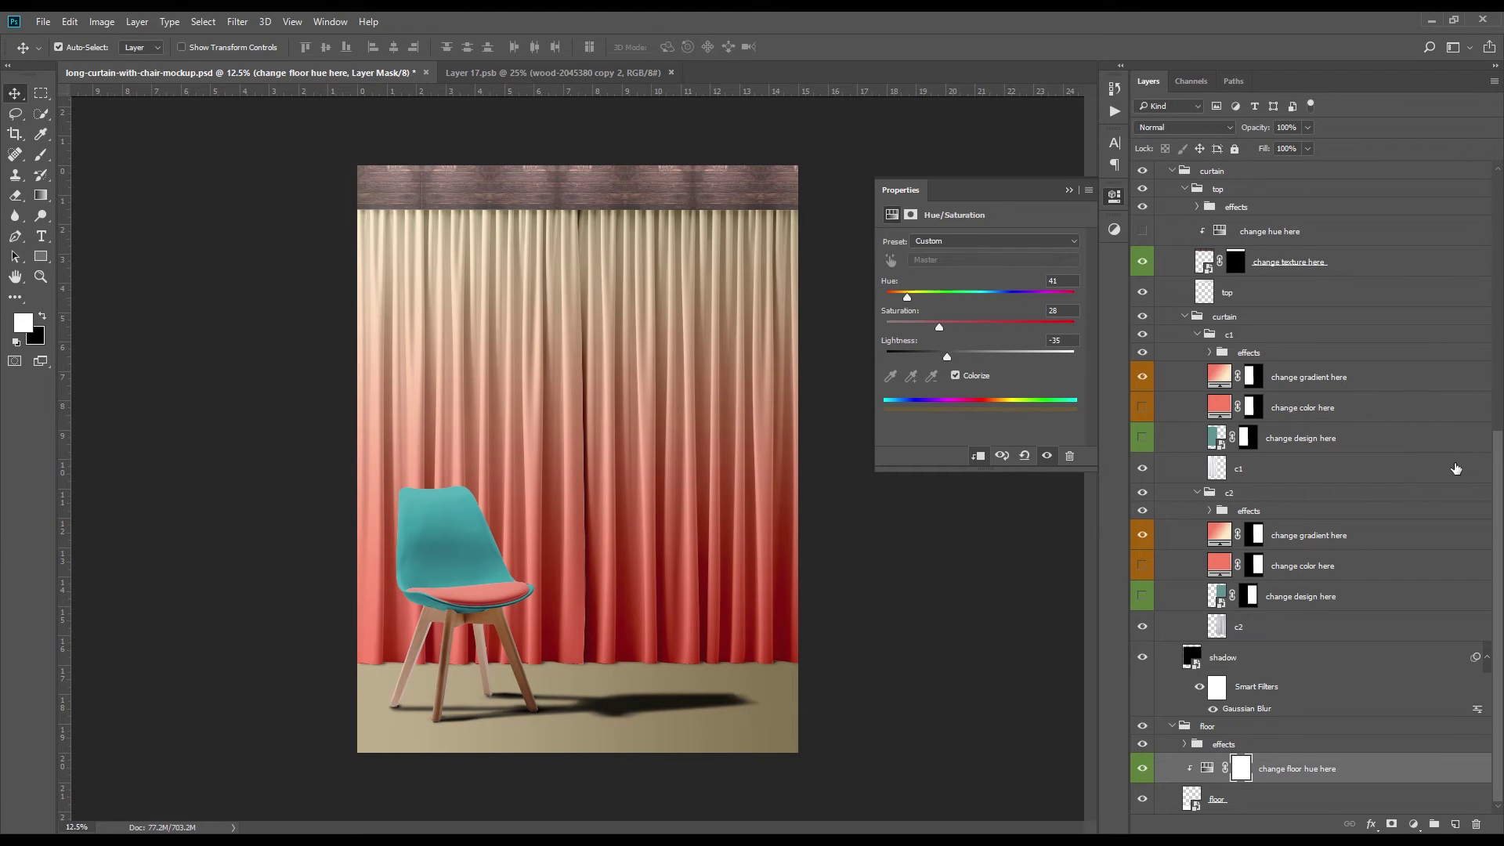
Open the top's "change texture here" smart object, hide its wood and demo grid layers, save it, and close both open smart object files
scroll(1456, 468, "up", 8)
scroll(1450, 468, "up", 5)
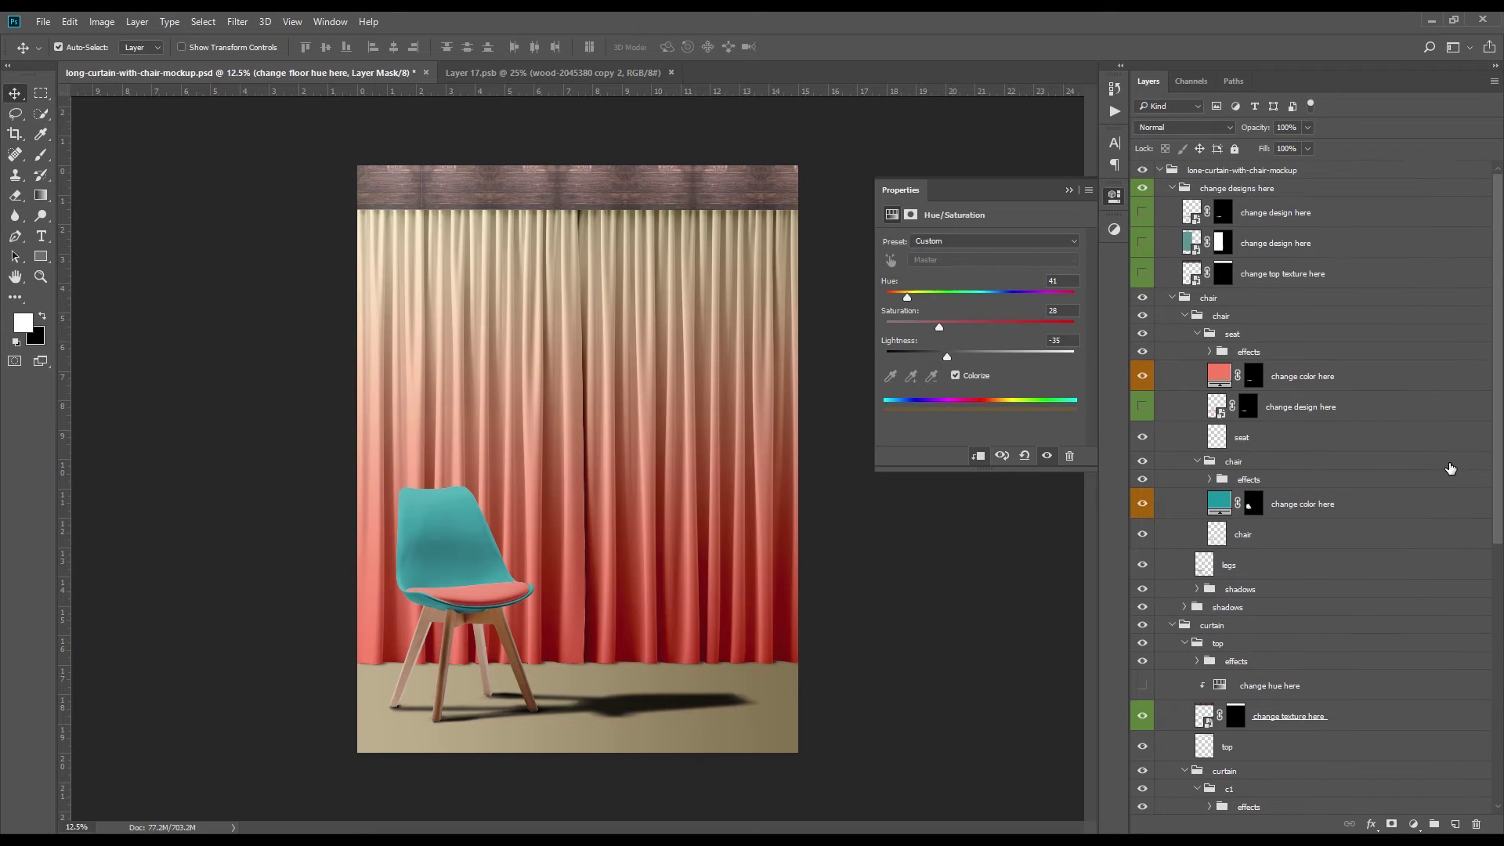
scroll(1450, 468, "down", 2)
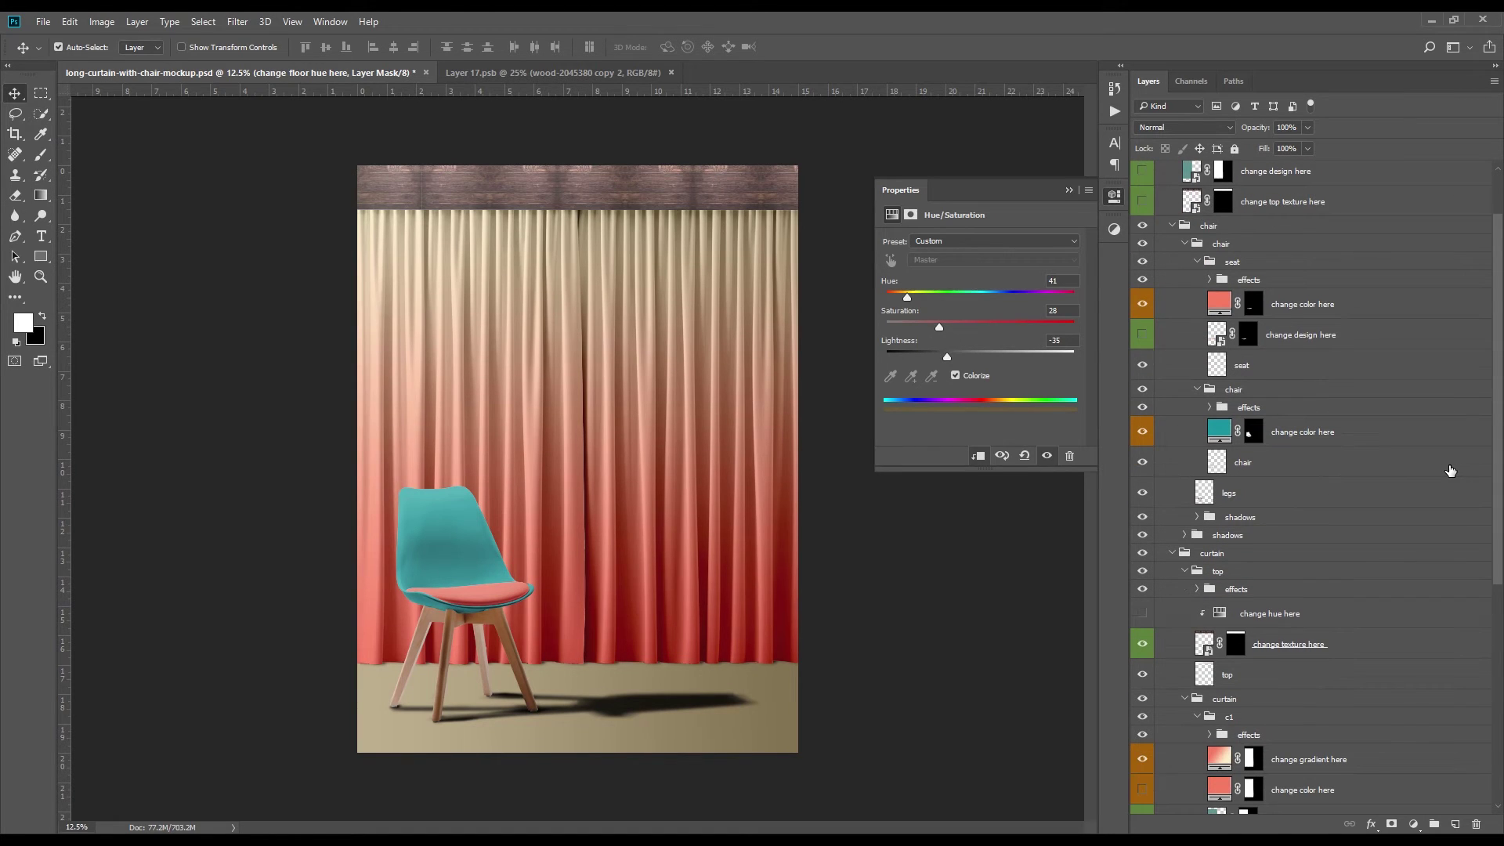
scroll(1450, 468, "down", 1)
left_click(1207, 629)
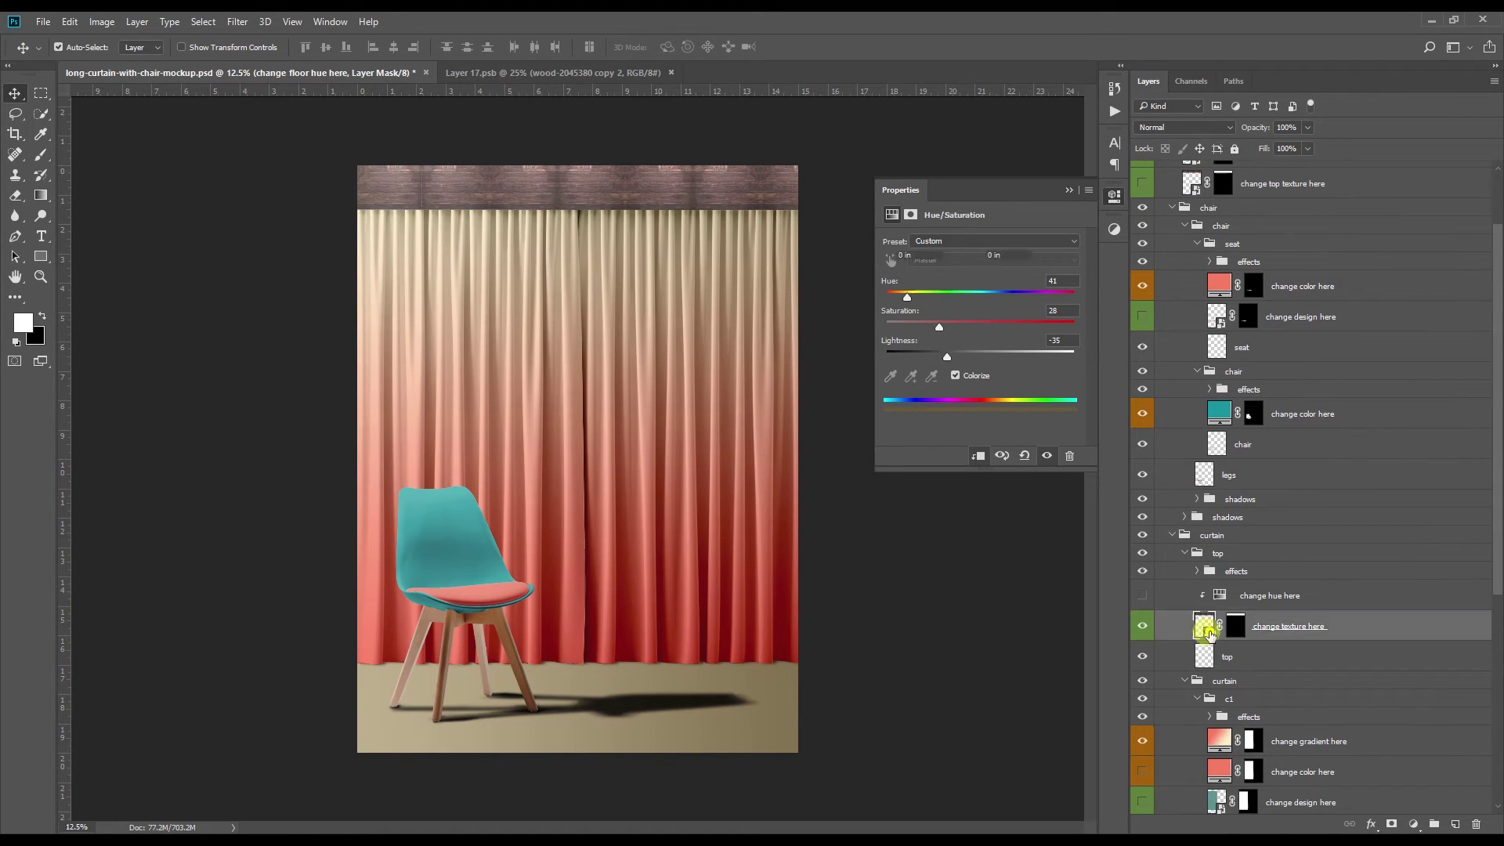
double_click(1208, 629)
left_click_drag(1144, 187, 1142, 171)
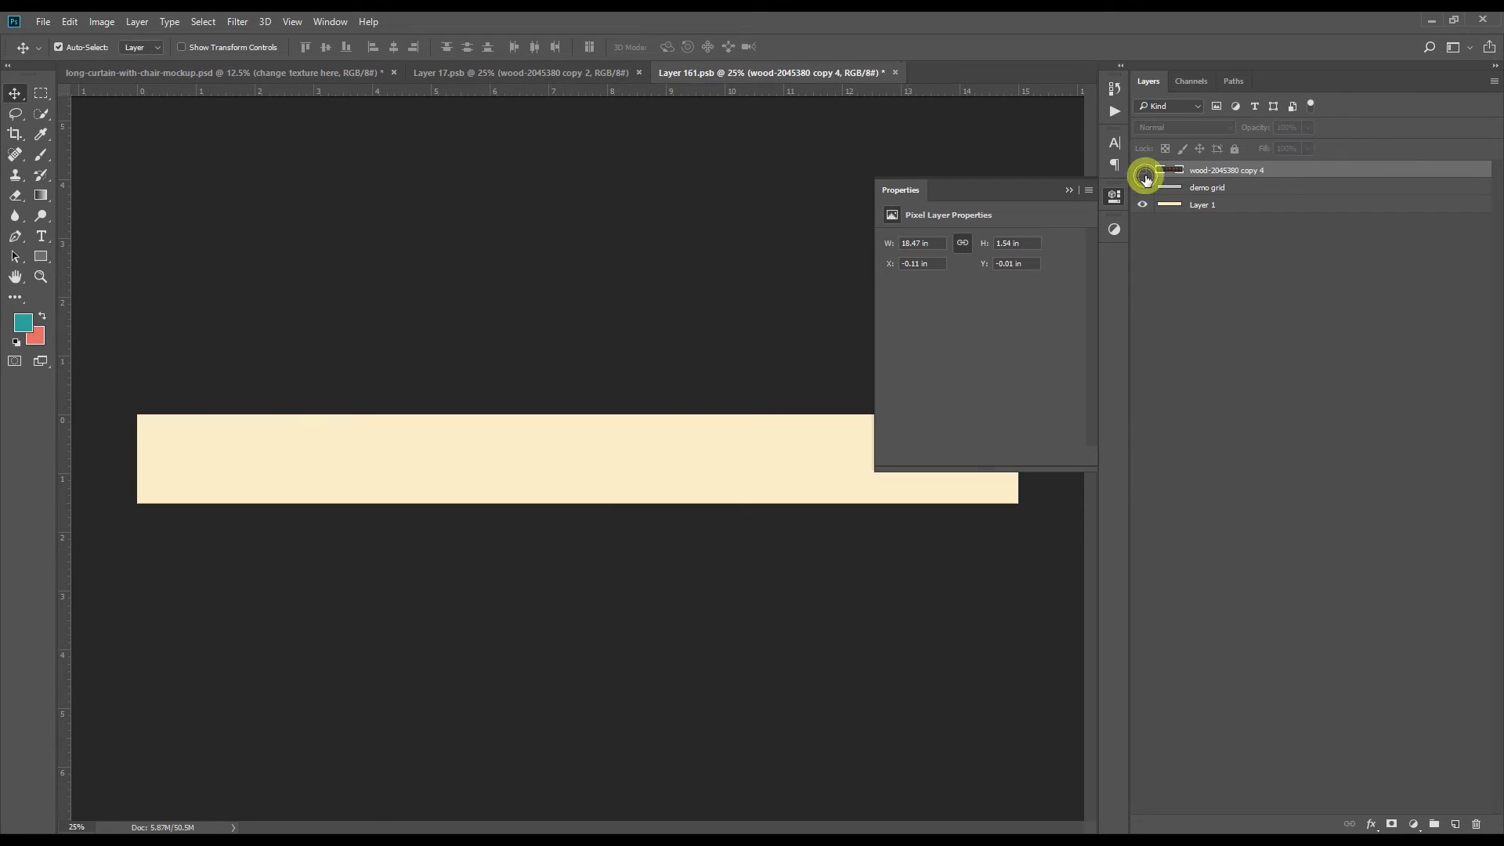
left_click(44, 22)
left_click(55, 183)
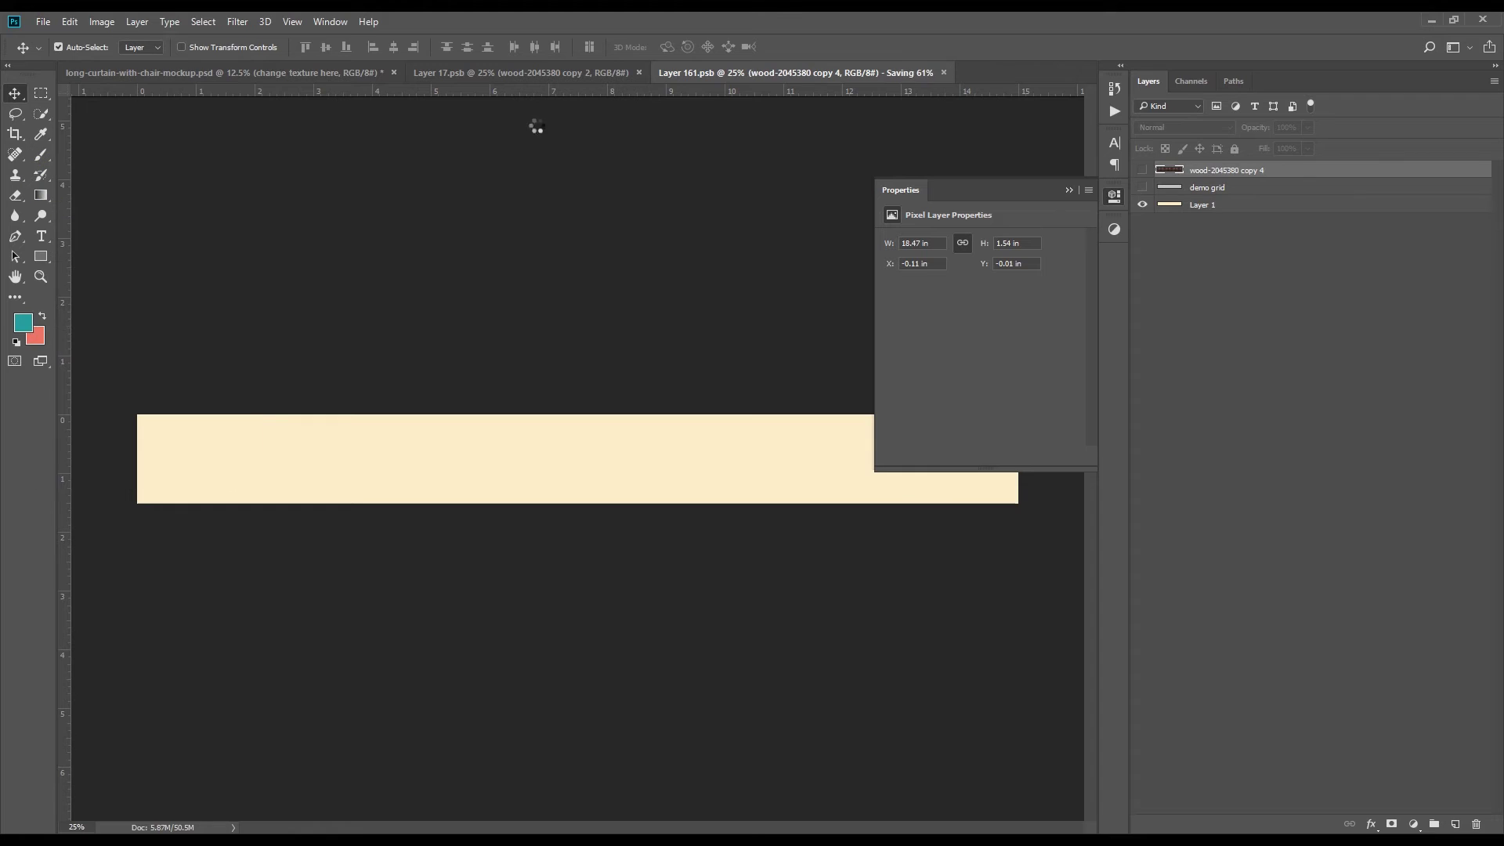
left_click(889, 73)
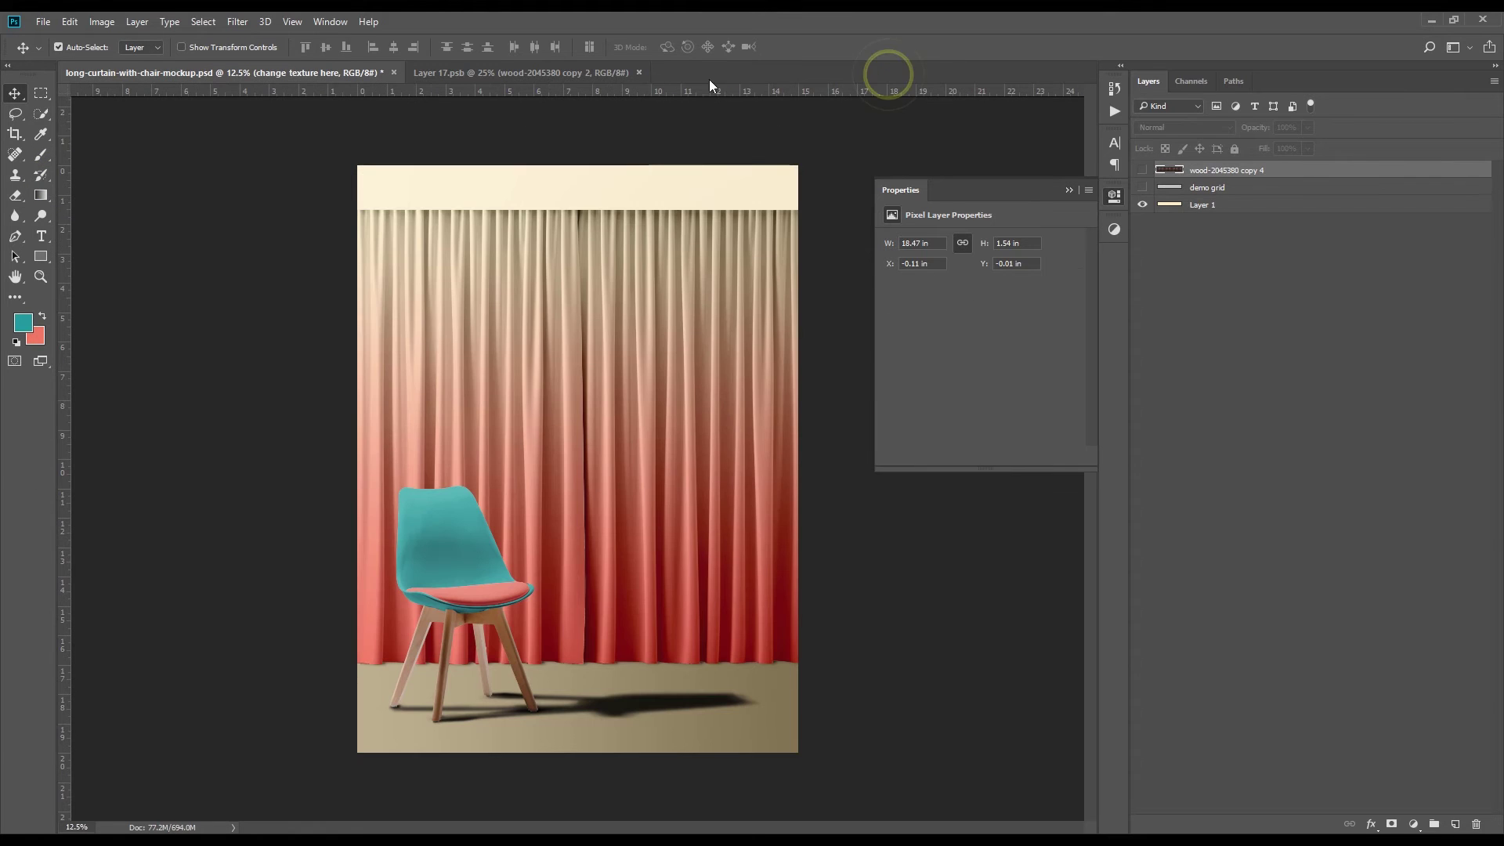
left_click(640, 72)
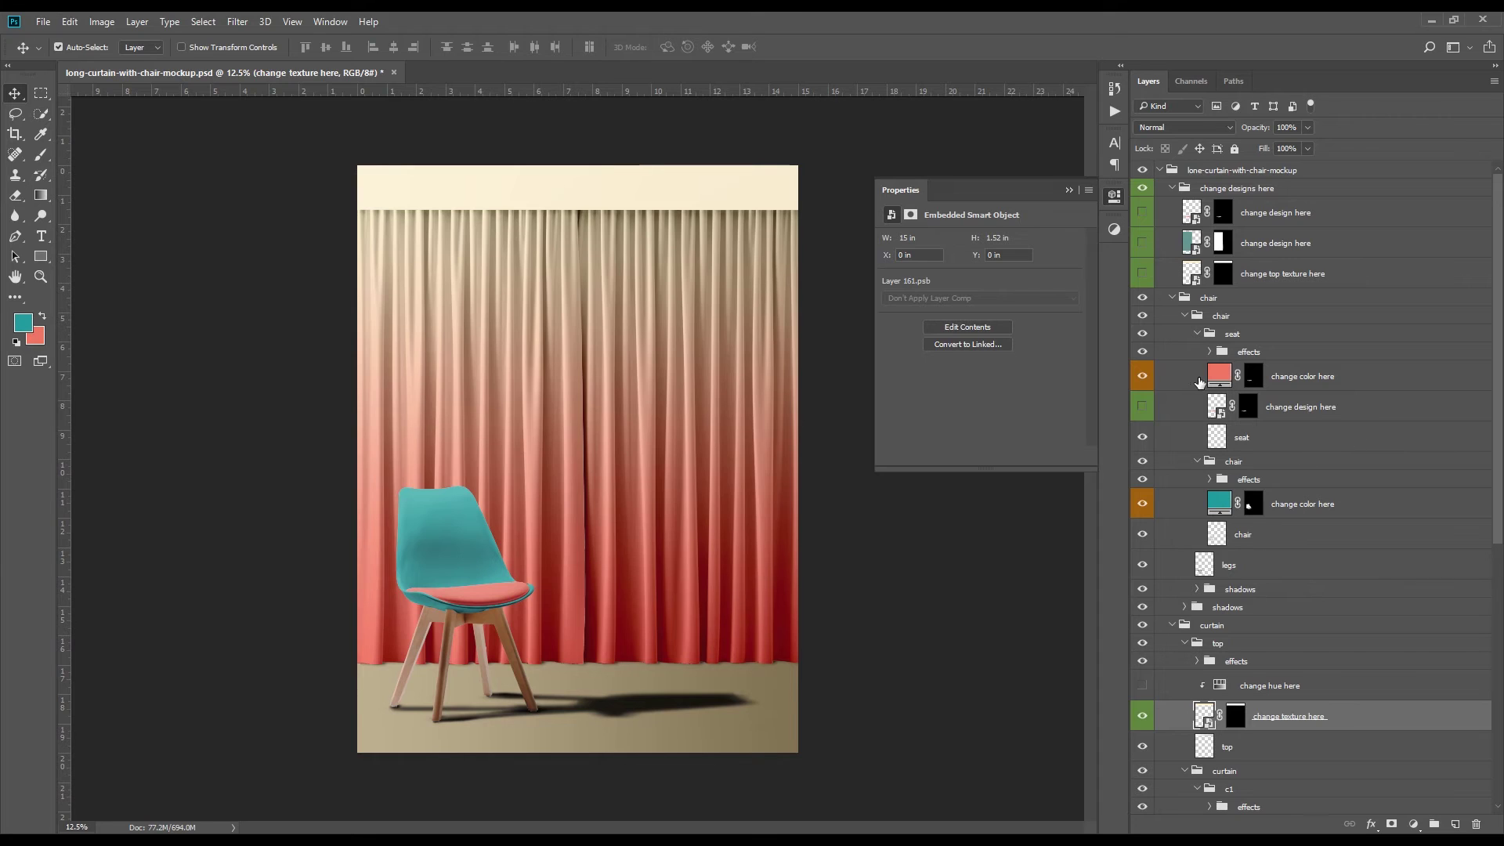
Turn on the top's "change hue here" adjustment and set hue to -51, saturation to +42 and lightness to -72
left_click(1250, 694)
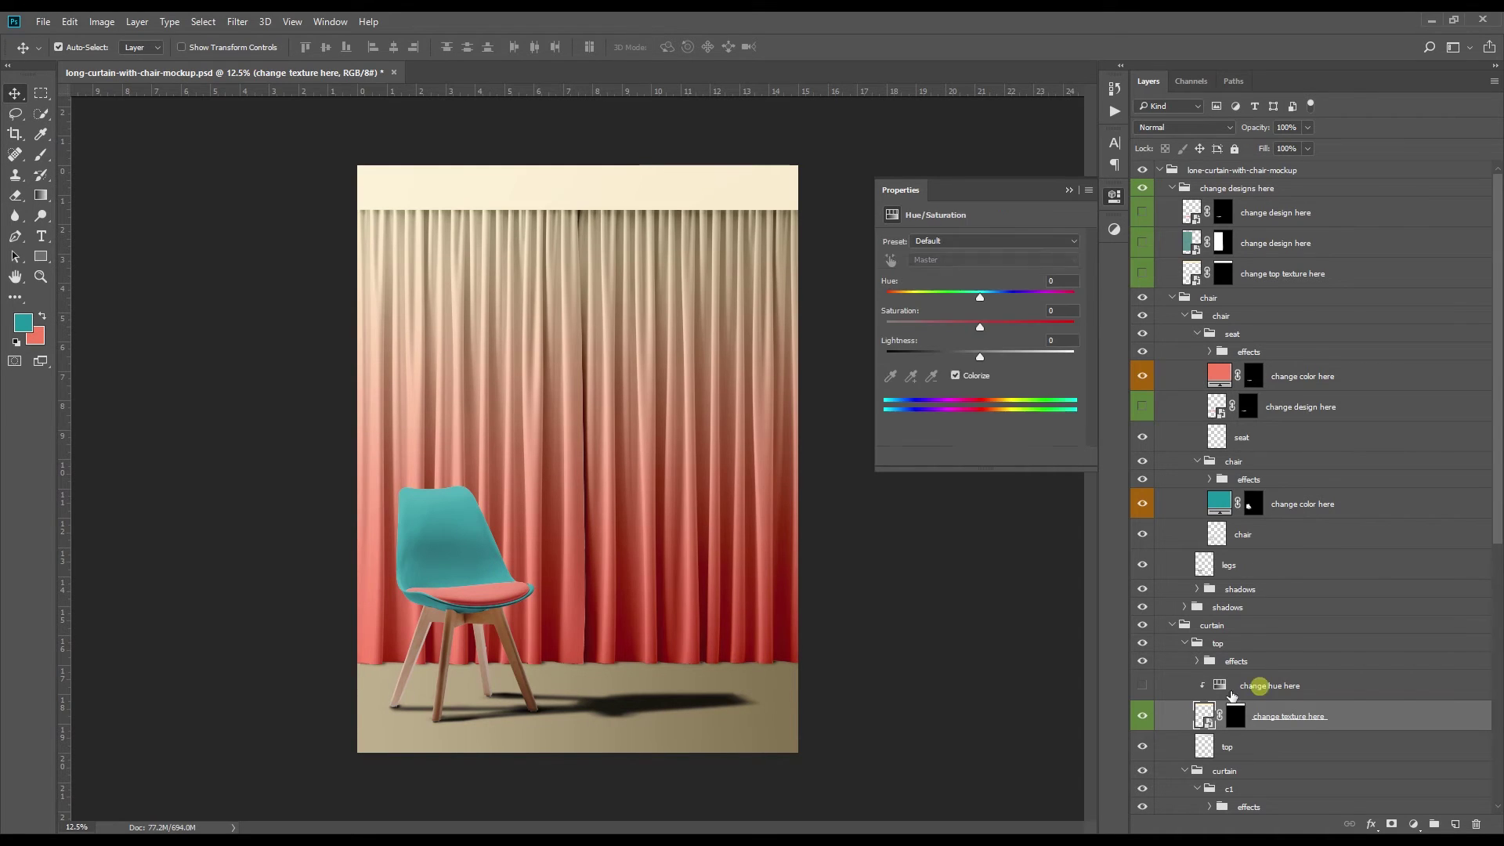
left_click(1141, 690)
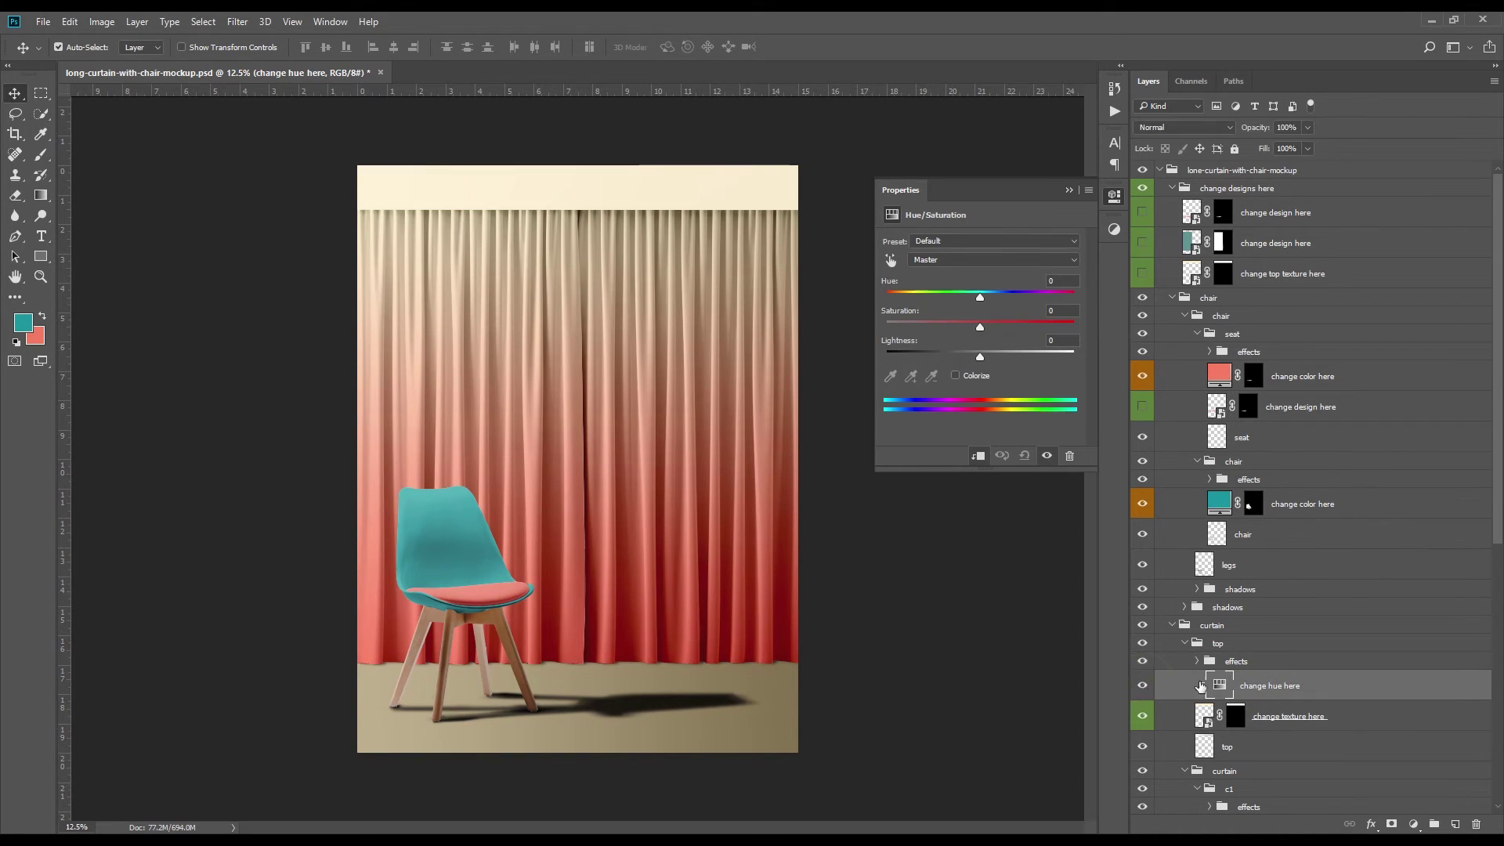
left_click_drag(980, 294, 911, 368)
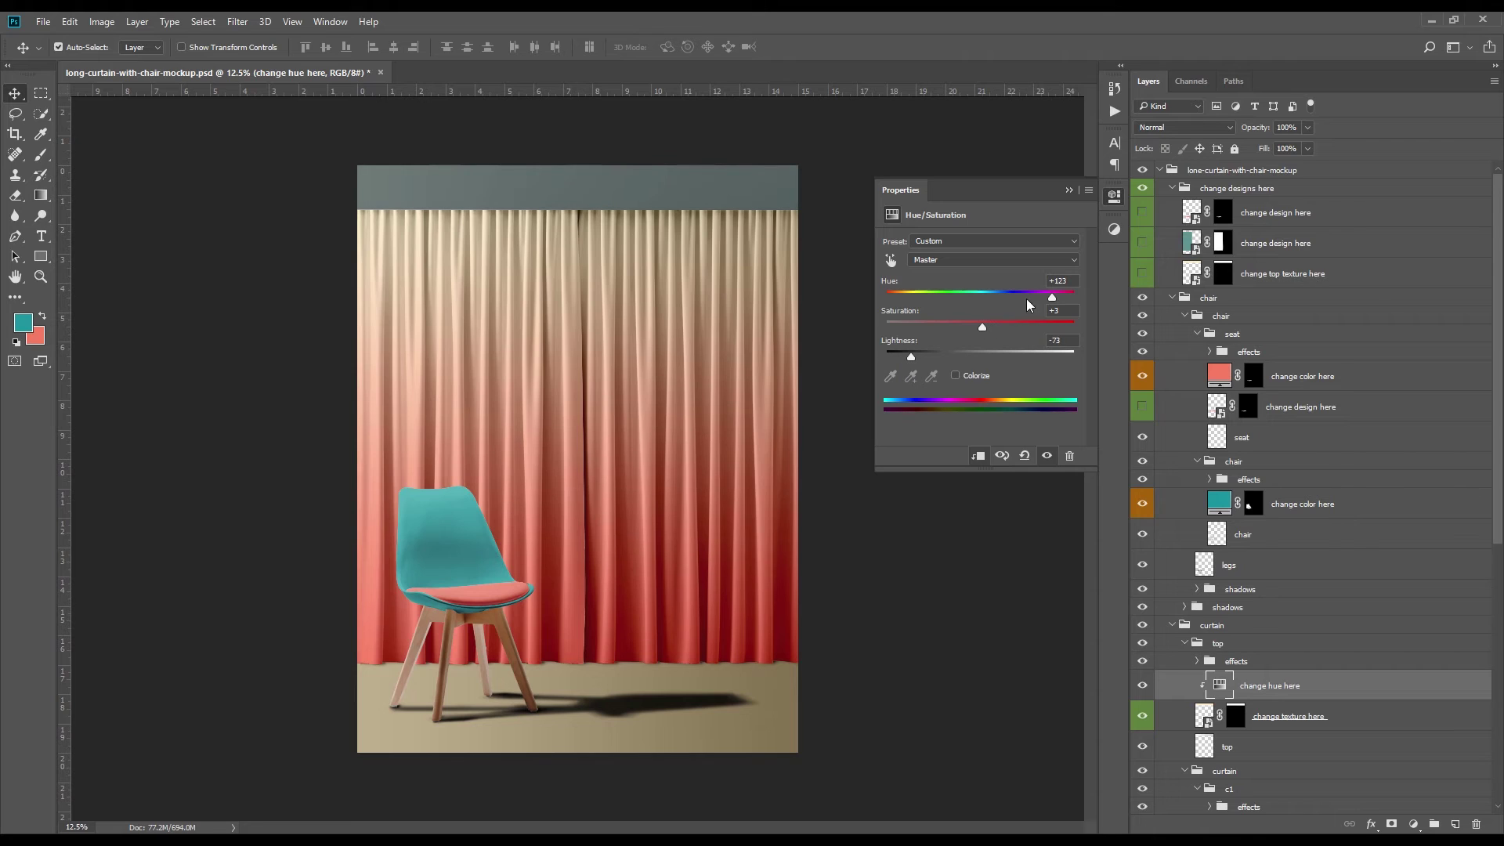
left_click_drag(1046, 297, 945, 302)
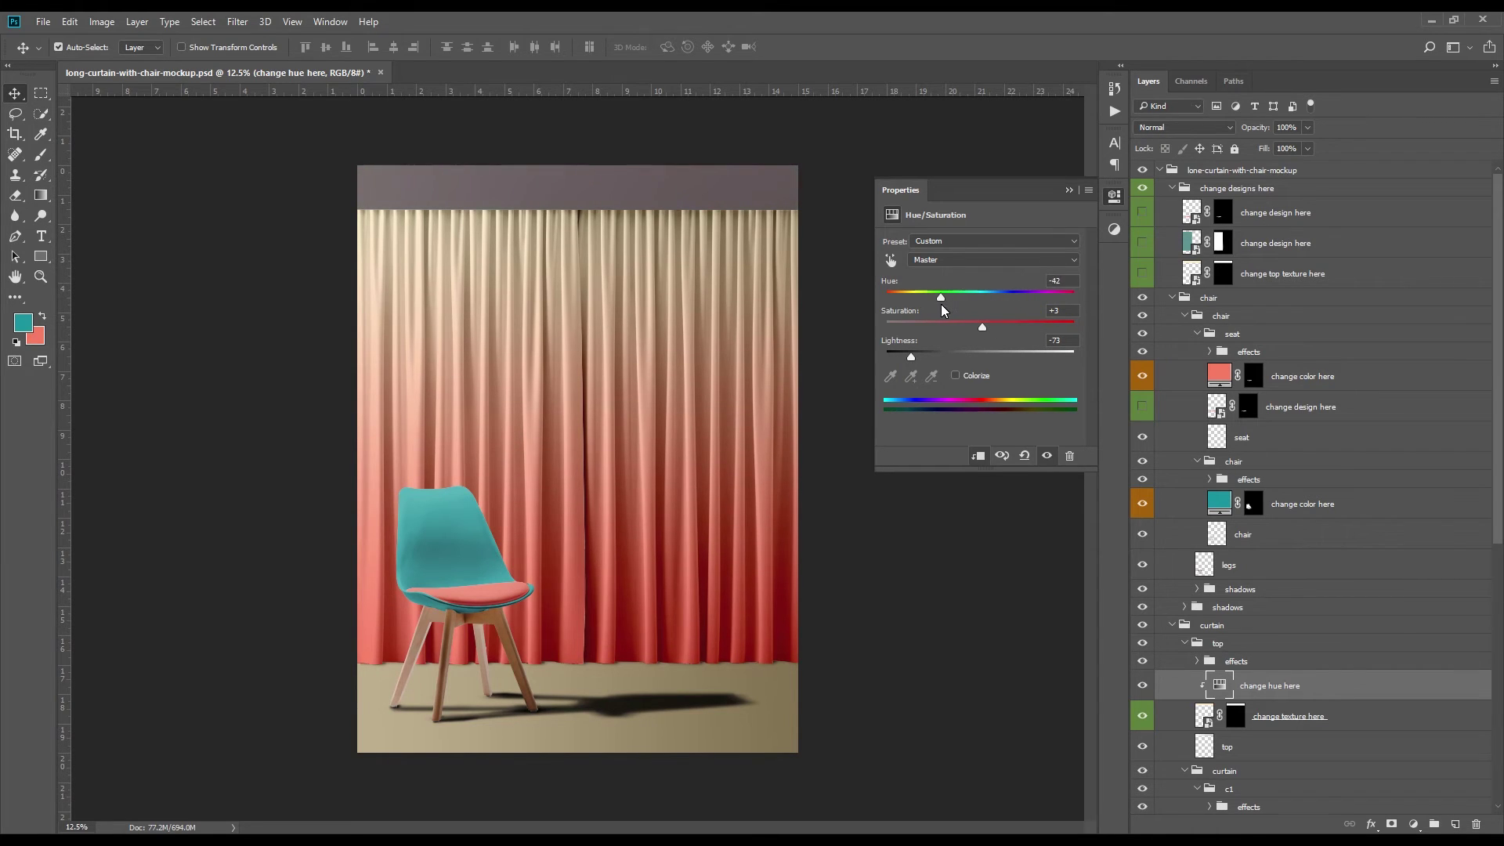
left_click_drag(915, 356, 898, 359)
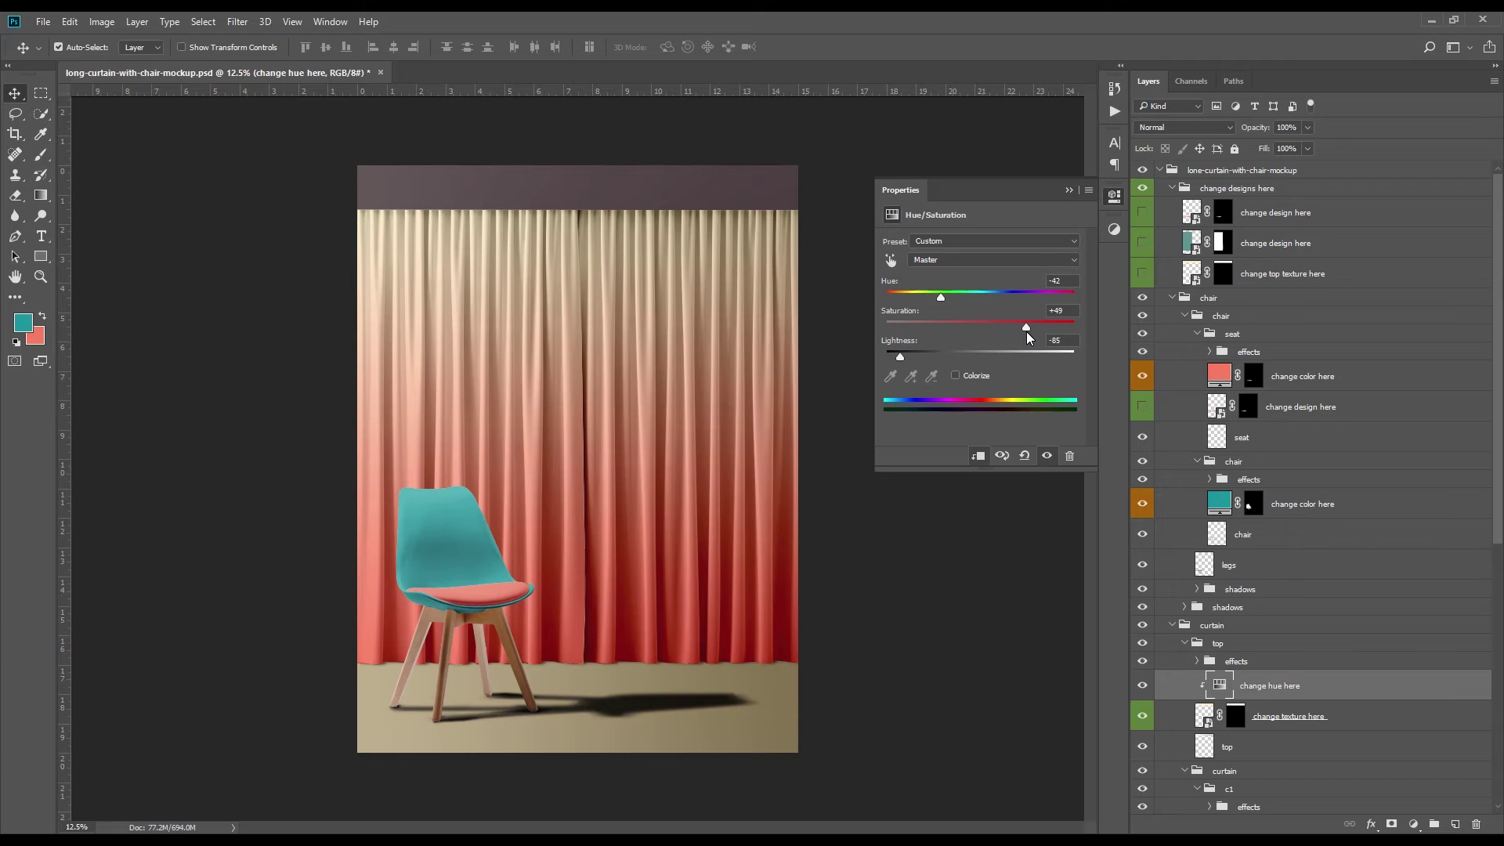
left_click_drag(1020, 326, 1019, 325)
left_click_drag(940, 298, 888, 300)
left_click_drag(901, 358, 913, 359)
left_click_drag(903, 299, 942, 298)
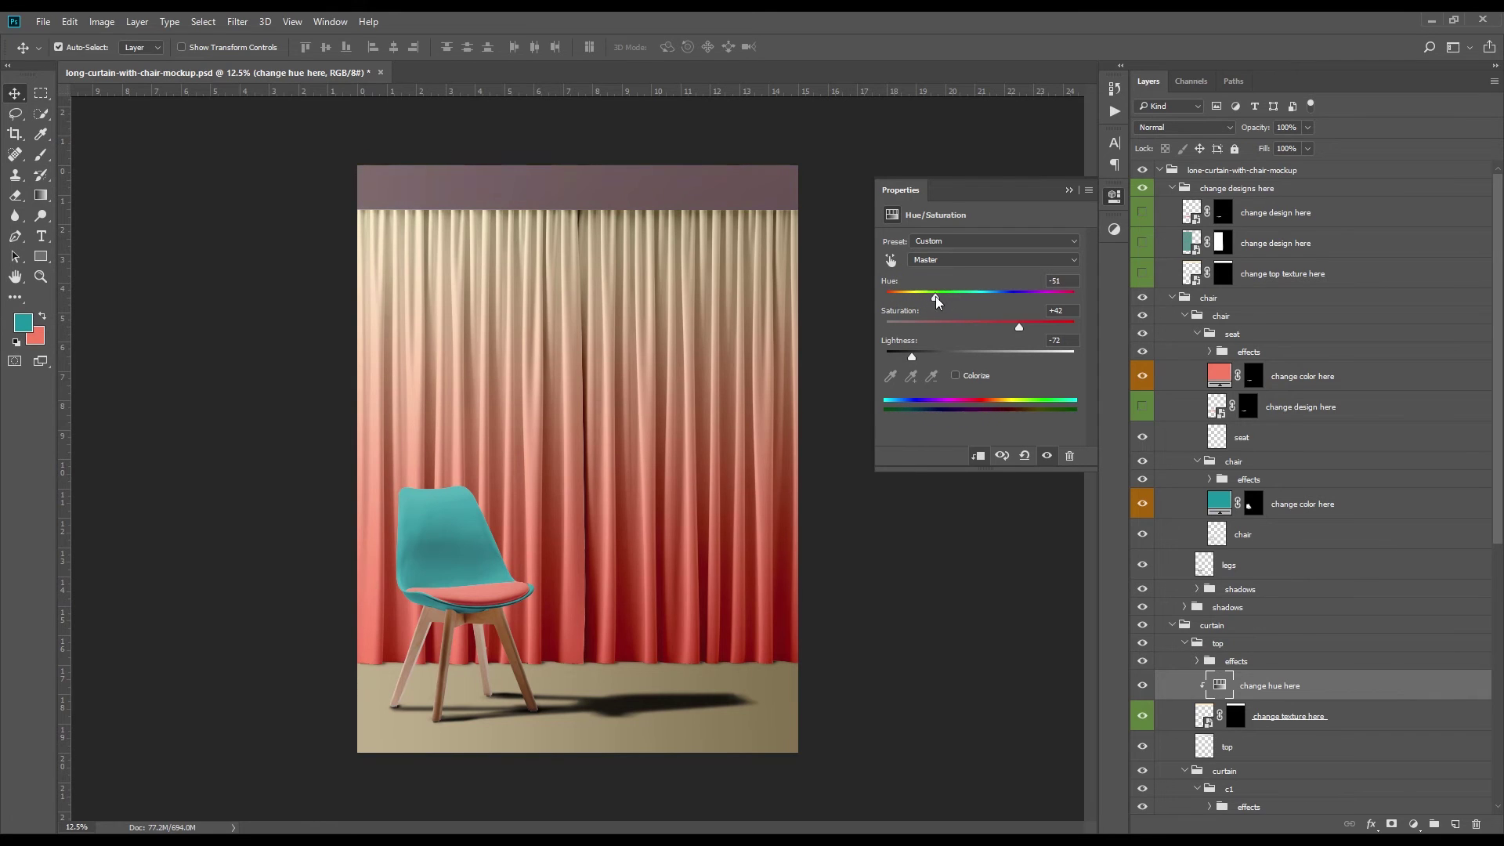
left_click(1067, 191)
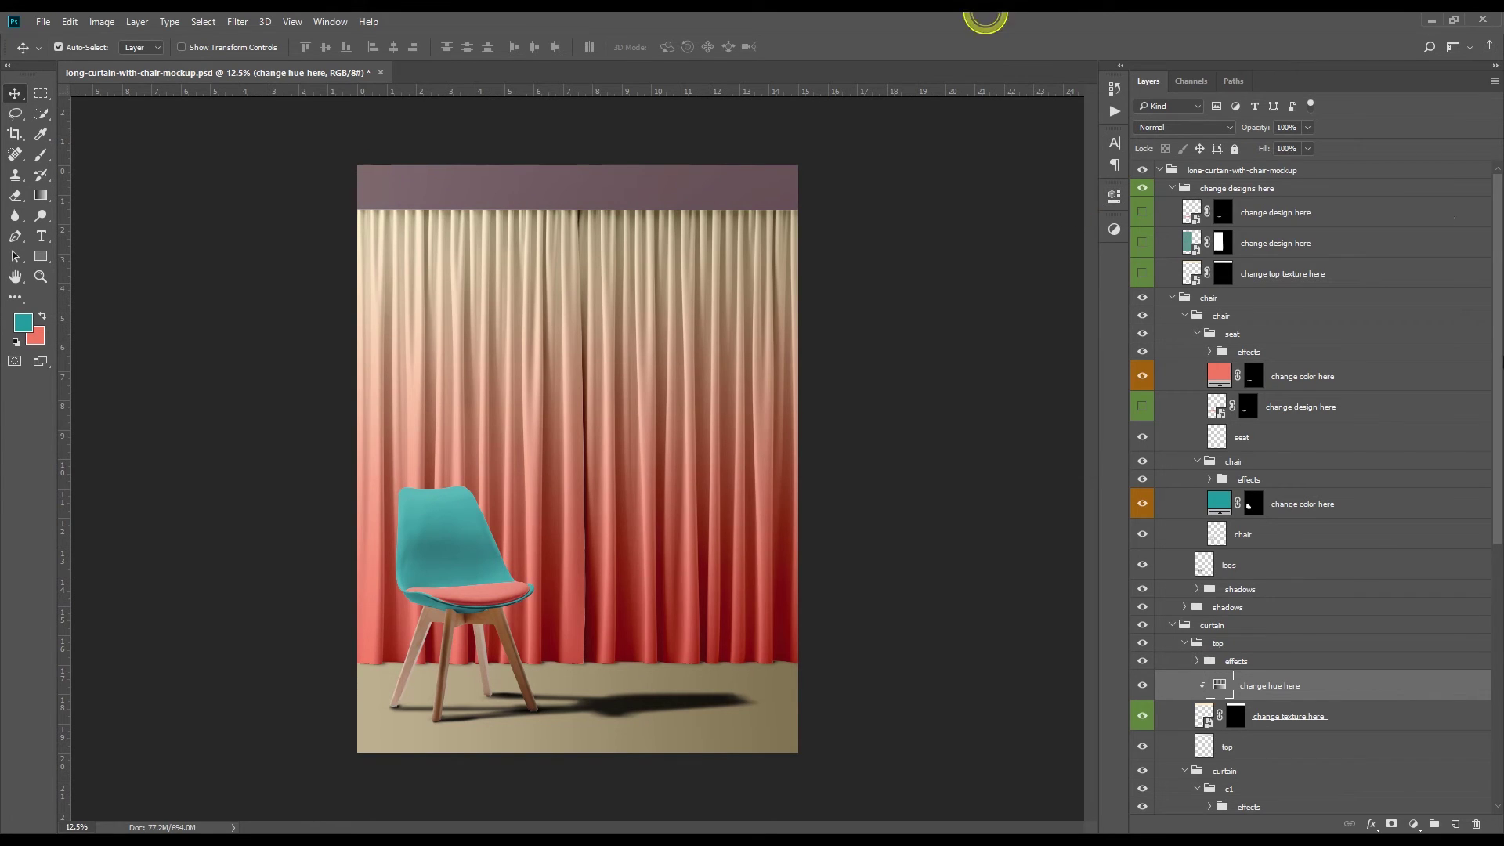
Switch both curtain groups, c1 and c2, from their gradient fills to their "change design here" layers
left_click_drag(1497, 519, 1497, 734)
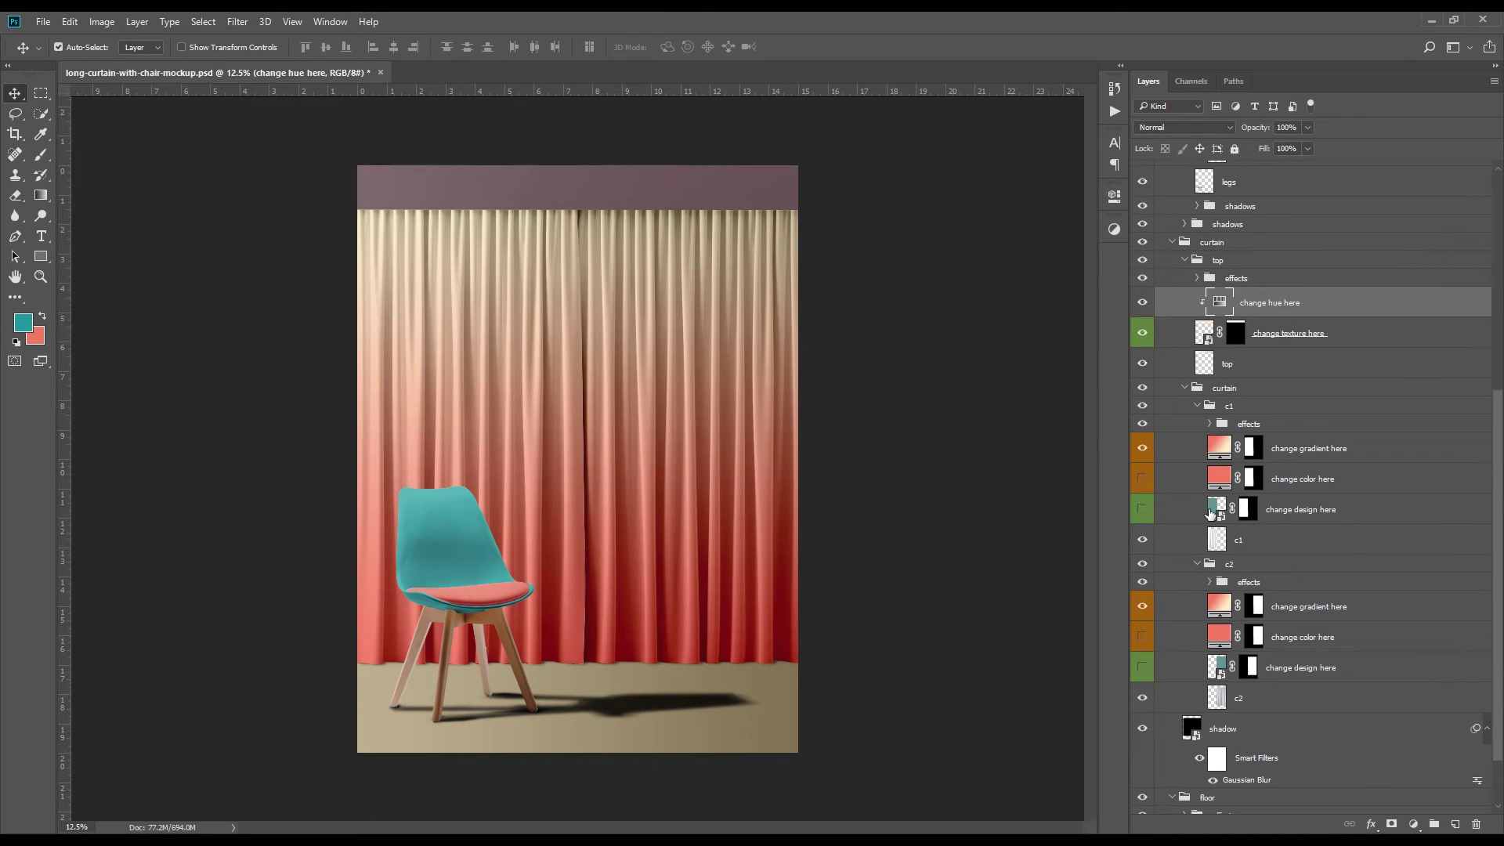
left_click(1143, 509)
left_click(1145, 447)
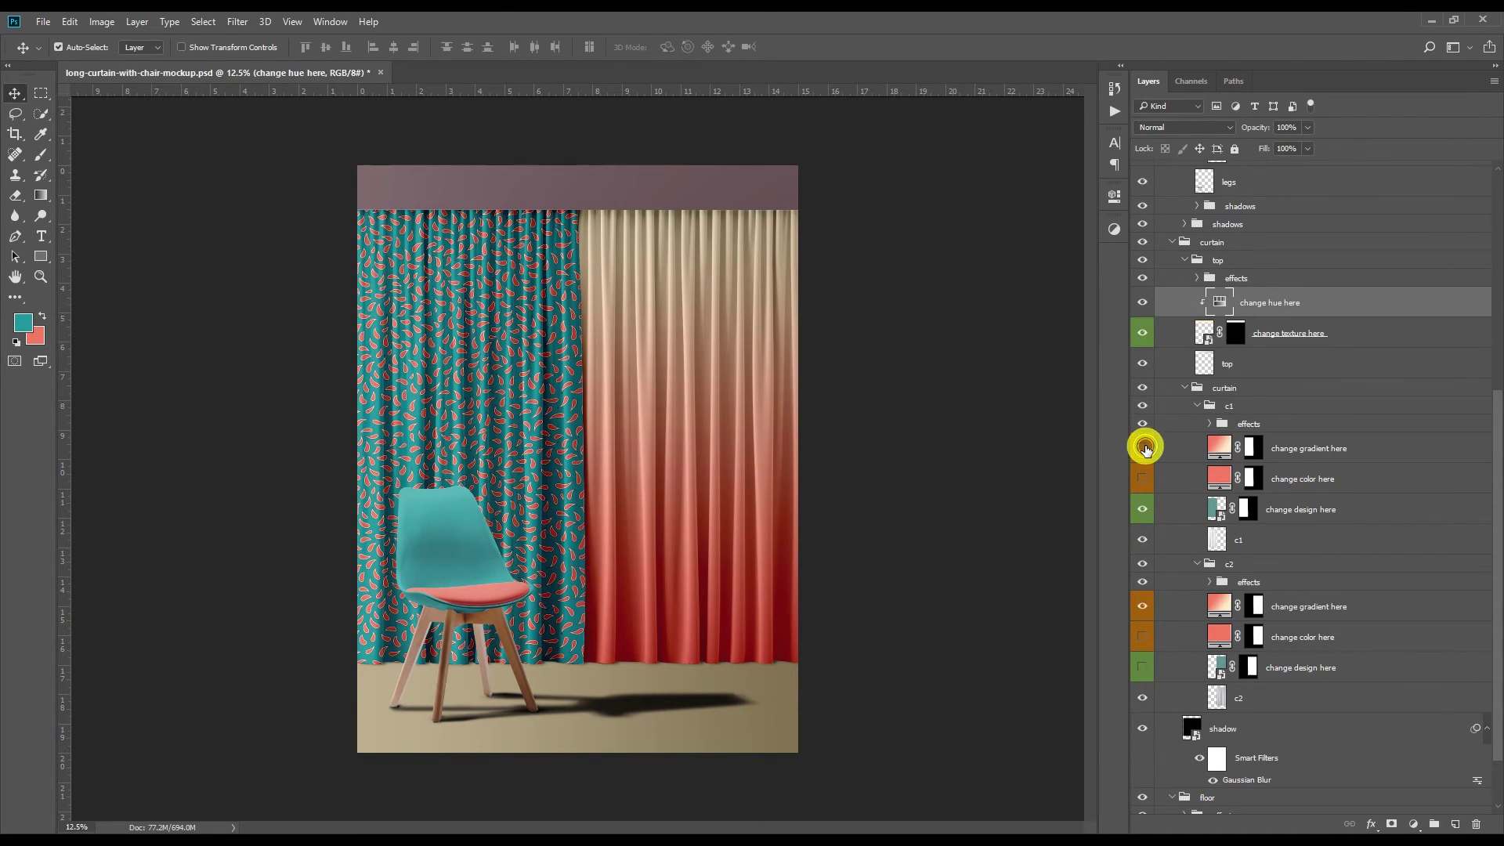
left_click(1142, 667)
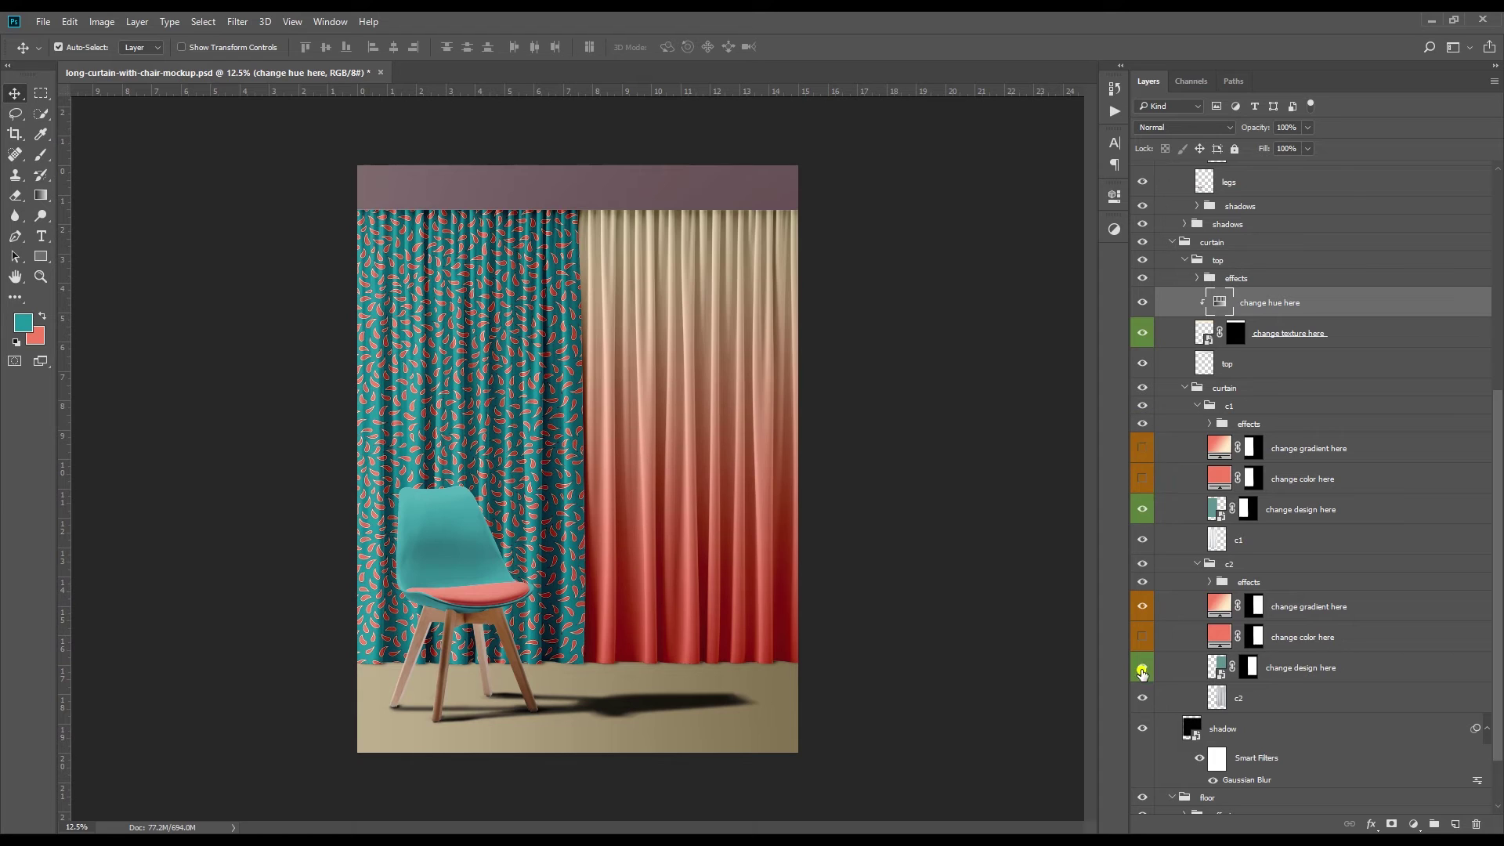
left_click(1141, 606)
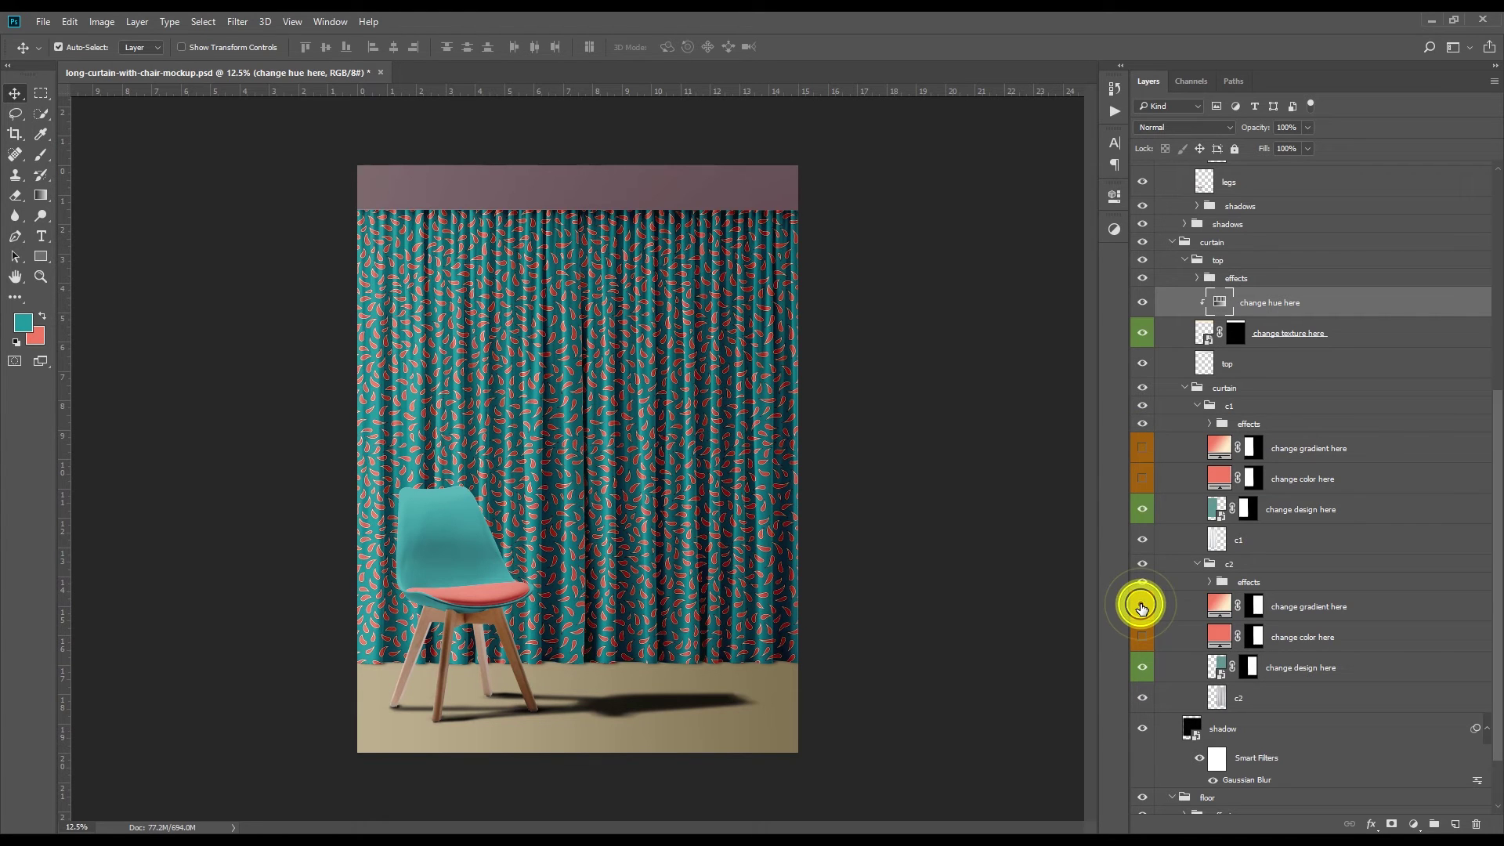
Adjust "change floor hue here" to hue 53, saturation 14 and lightness -17
scroll(1406, 722, "down", 2)
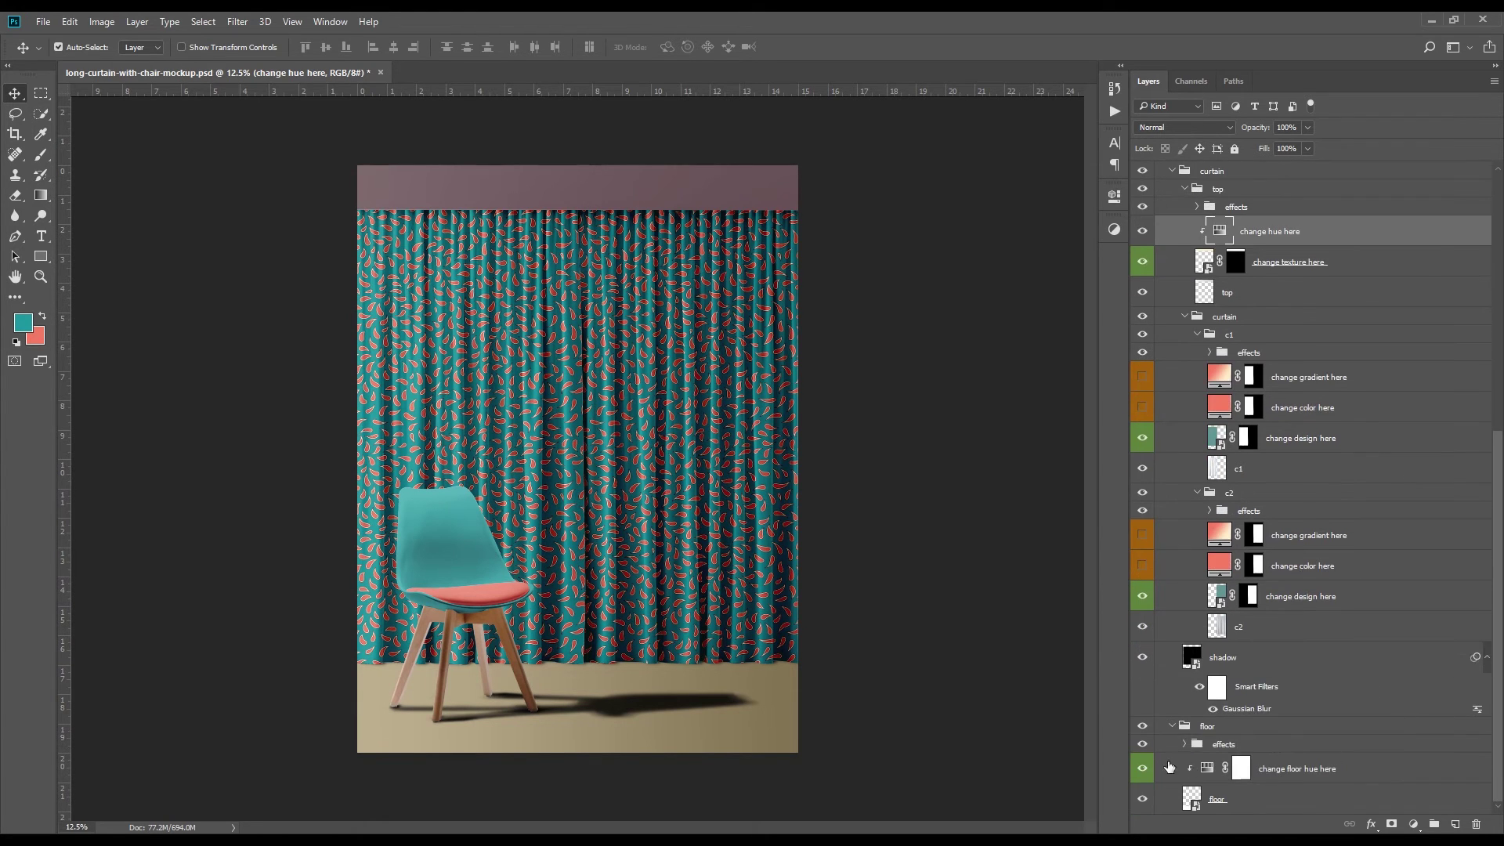
double_click(1210, 772)
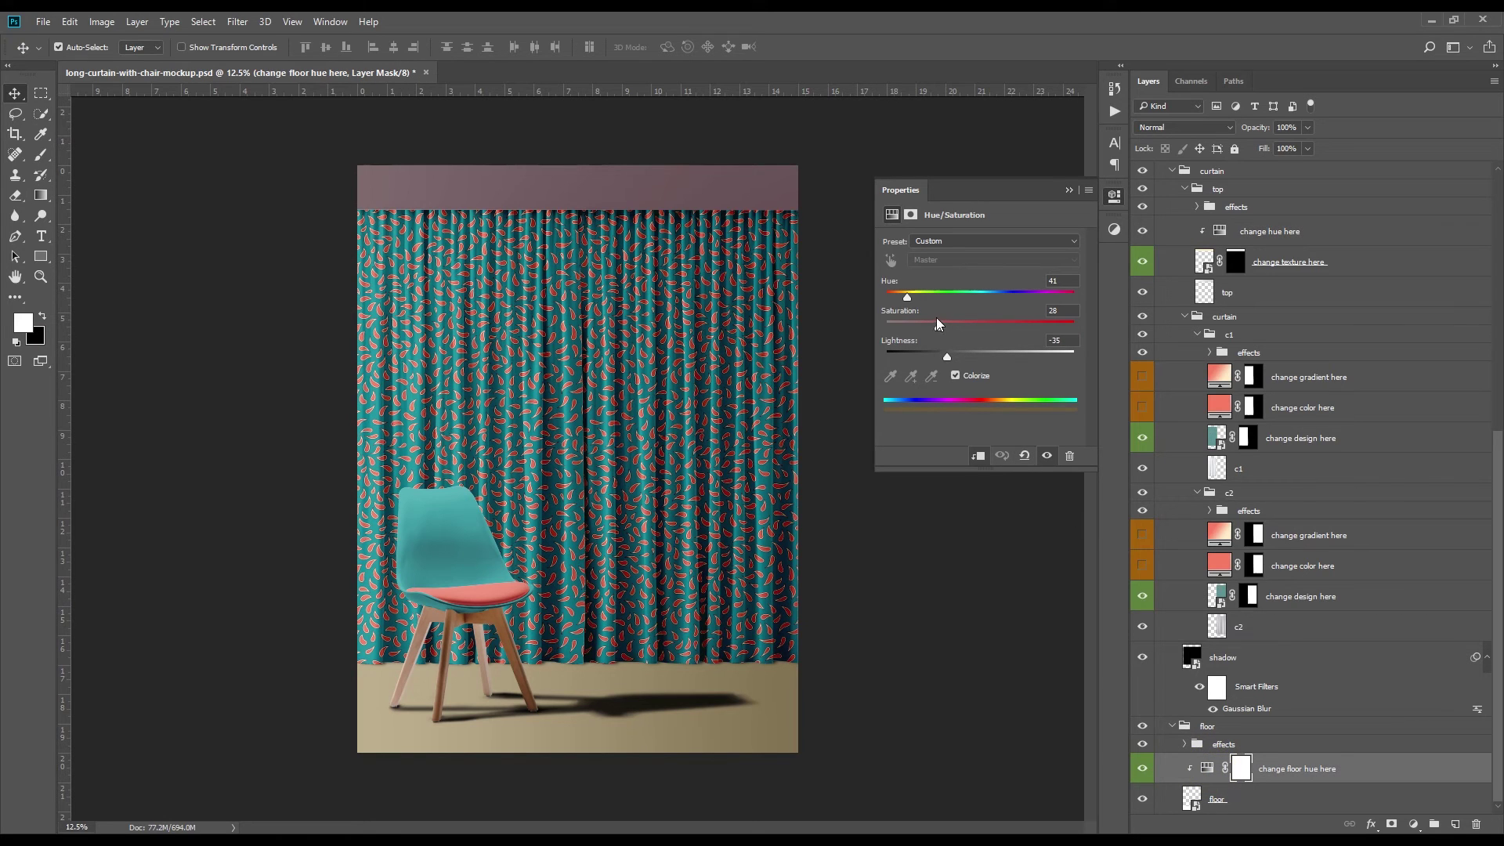
mouse_move(899, 300)
left_mouse_down()
mouse_move(937, 300)
mouse_move(897, 297)
mouse_move(910, 299)
left_mouse_up()
left_click_drag(938, 329, 970, 361)
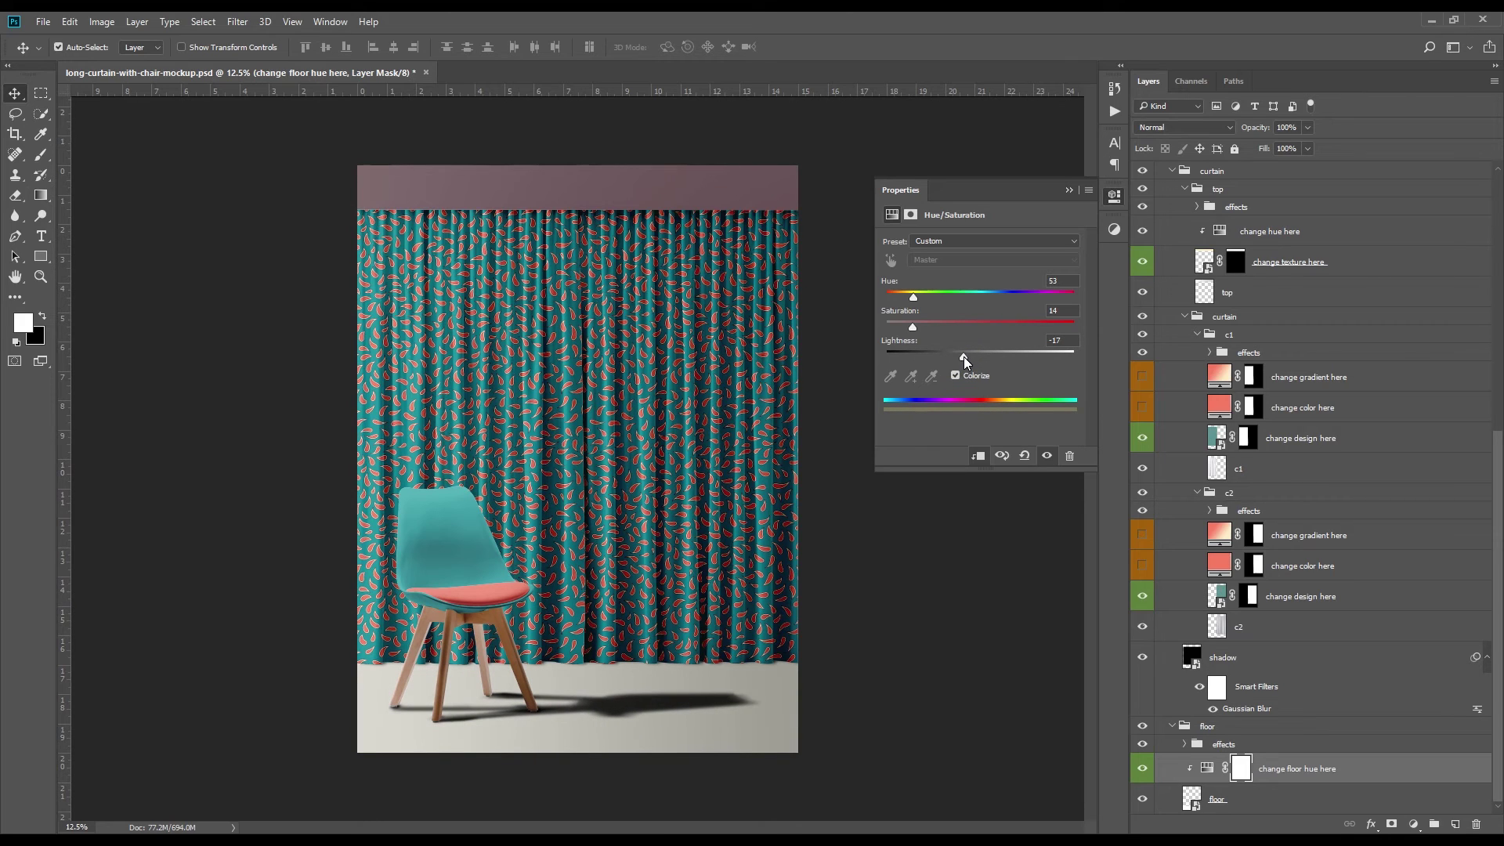
left_click(1068, 189)
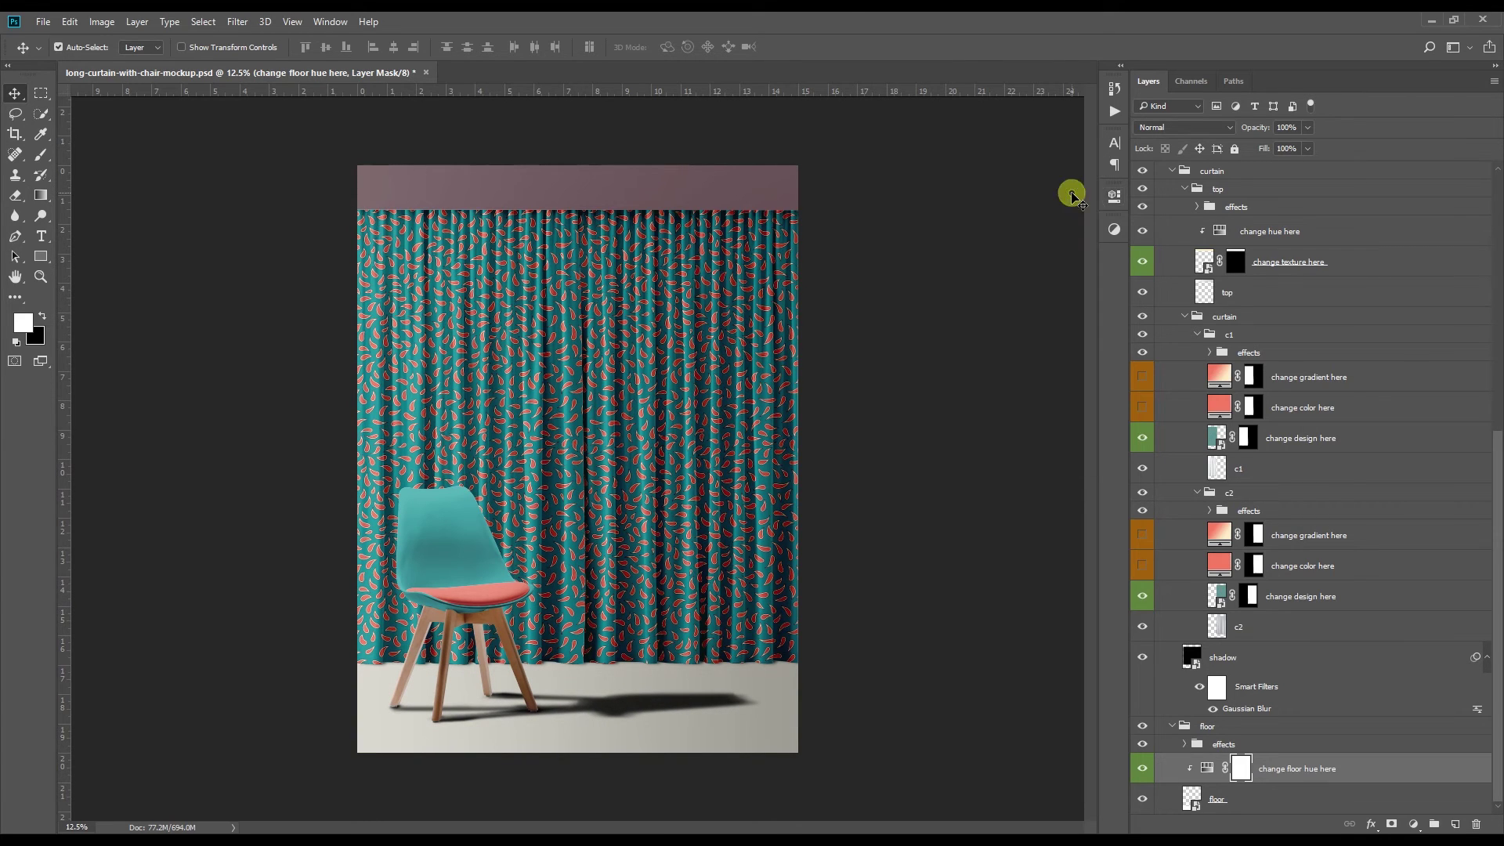
Switch the chair's seat group from its "change color here" fill to its "change design here" layer
left_click_drag(1498, 579, 1501, 323)
left_click(1142, 367)
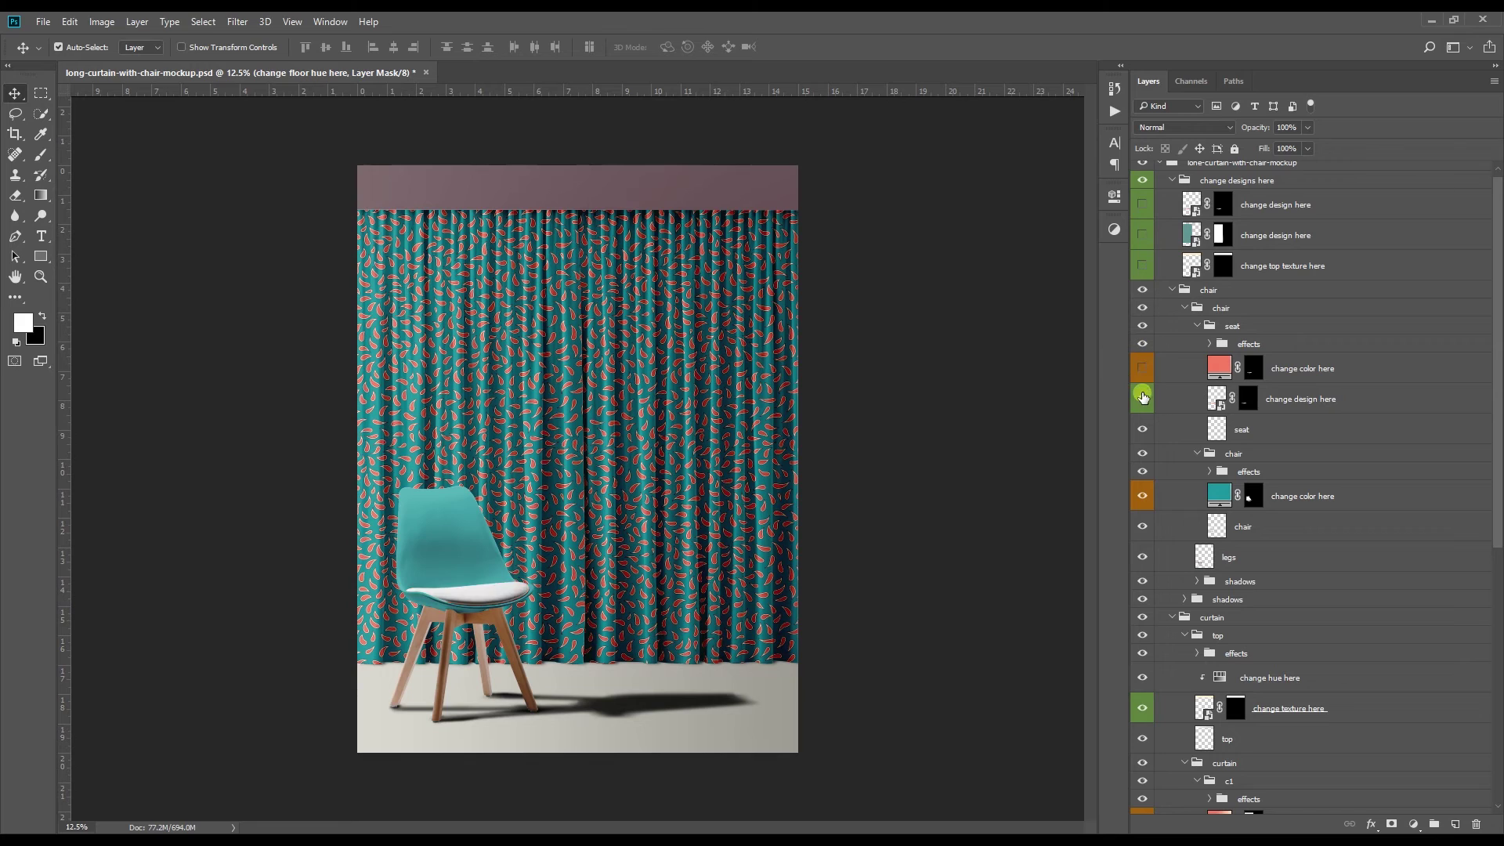
left_click(1142, 396)
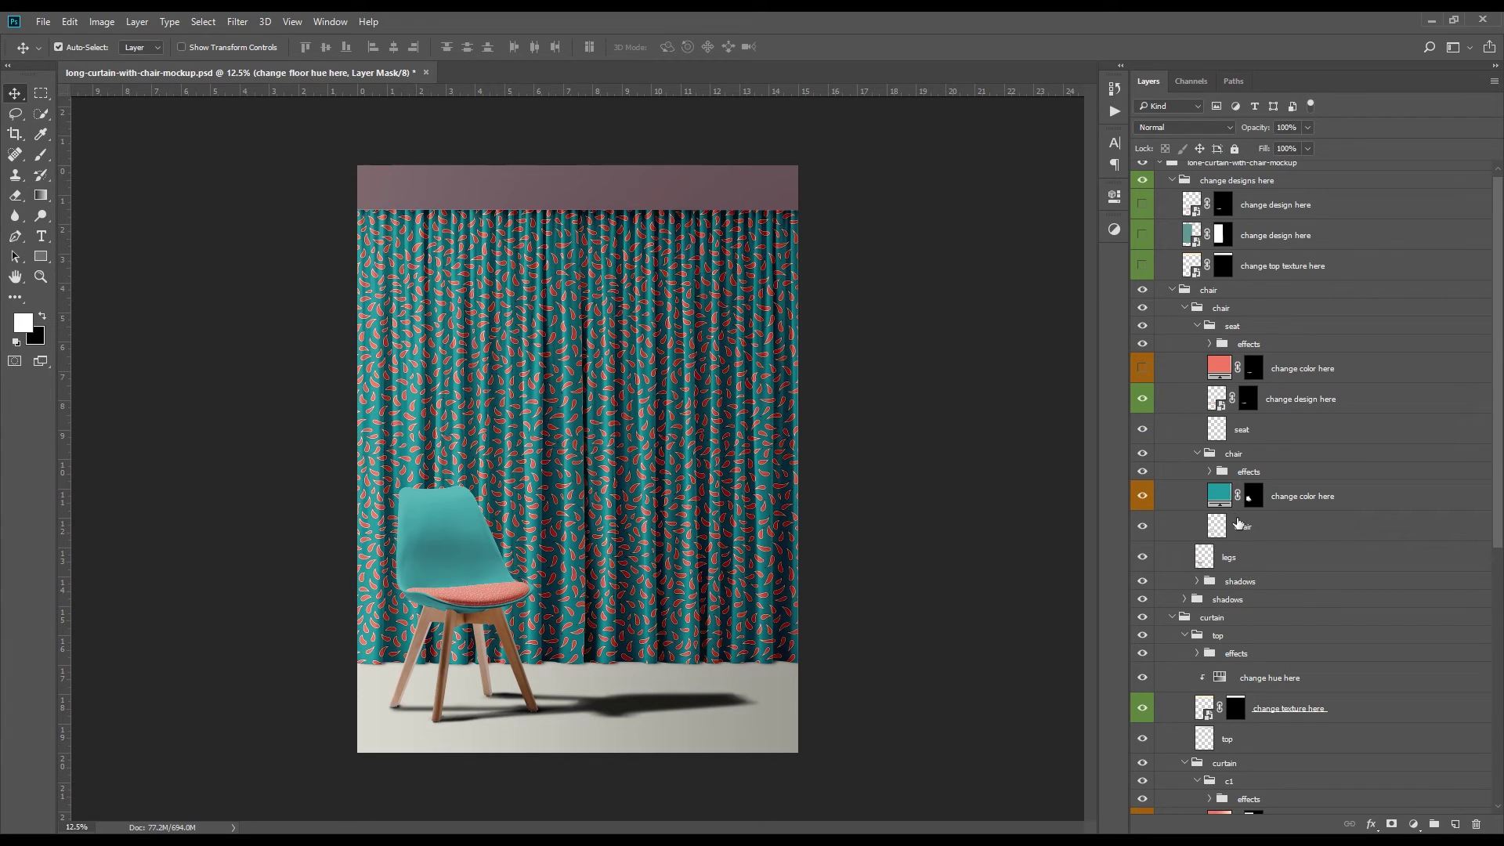
Change the chair shell's "change color here" fill to the coral background colour, f97d63
double_click(1219, 493)
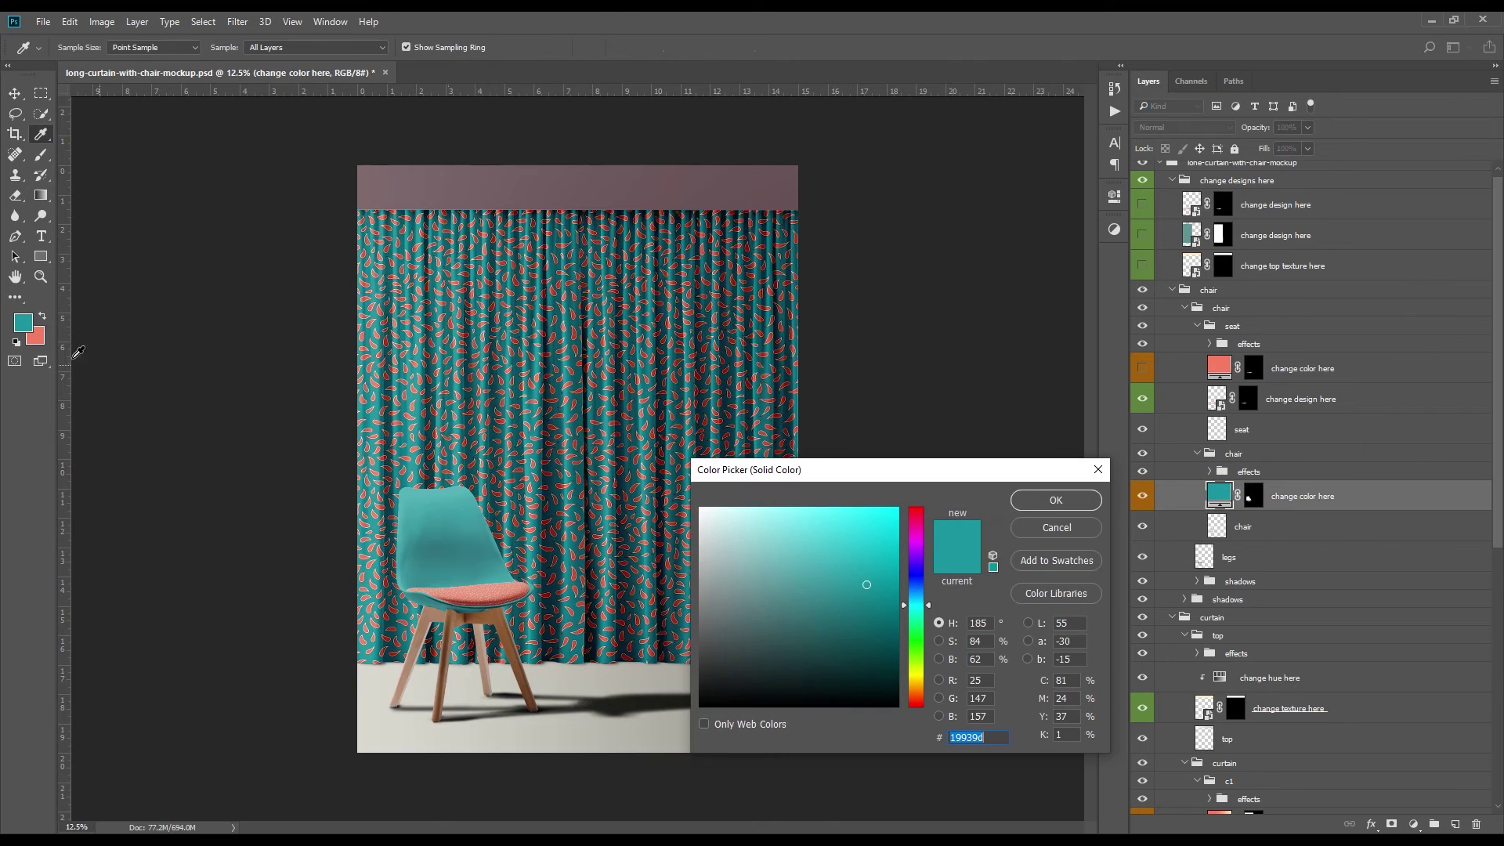
left_click(35, 336)
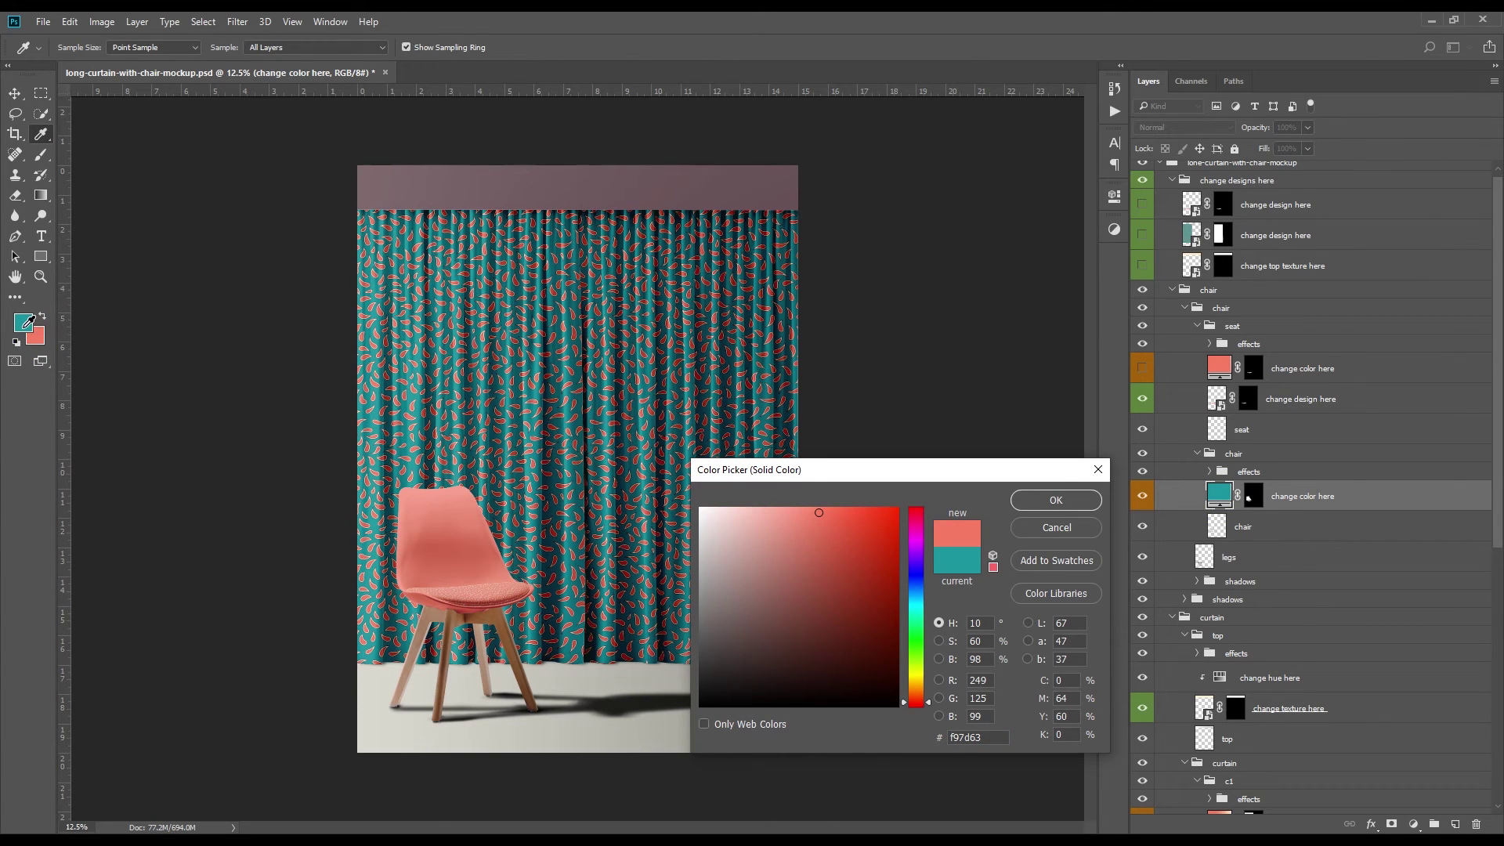
left_click(1054, 503)
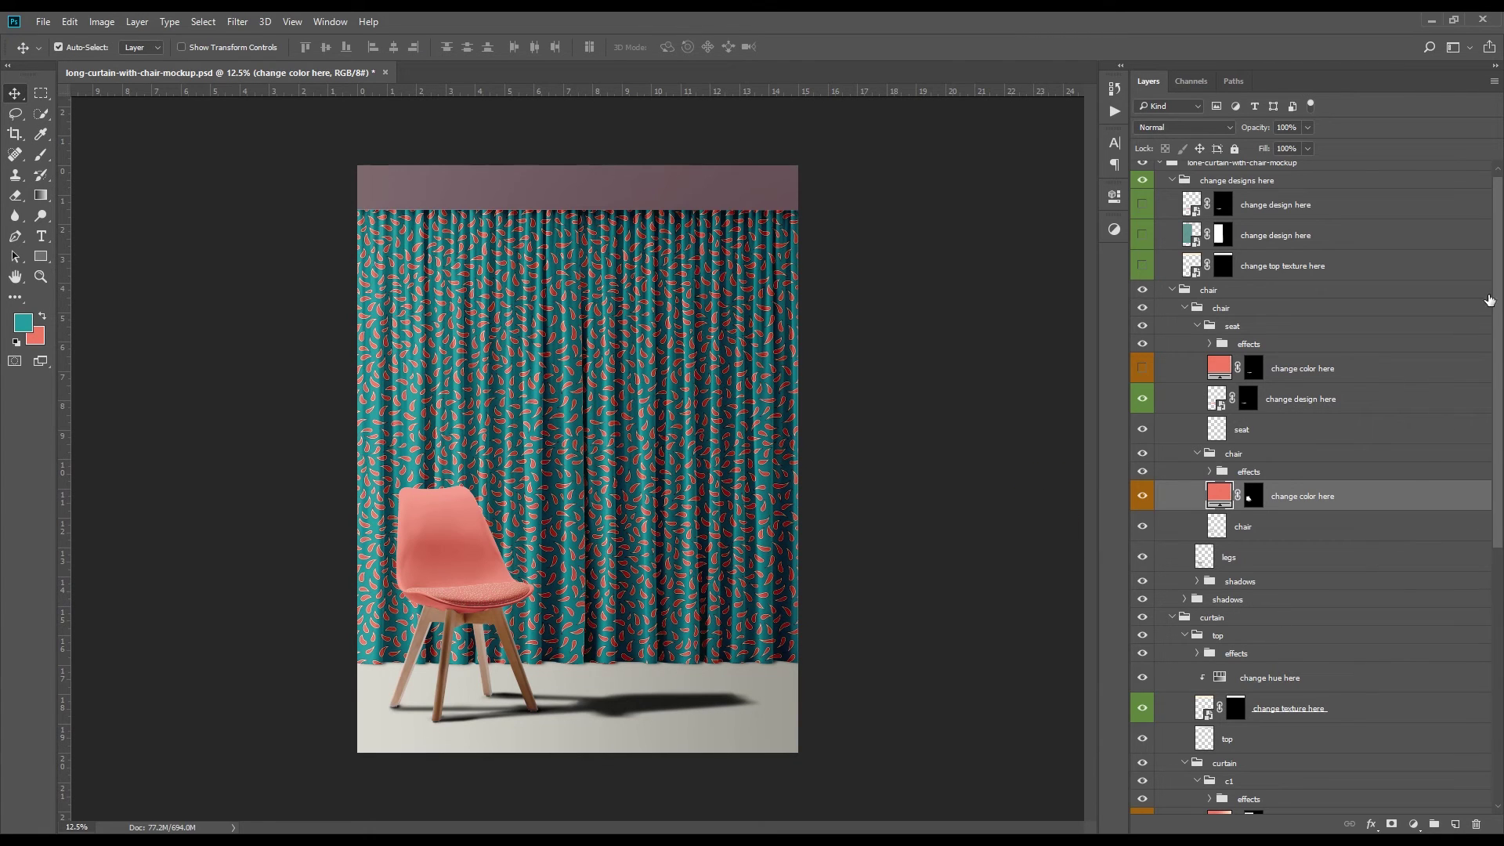
Collapse the "change designs here", chair, curtain and floor groups along with the expanded subgroups inside them
scroll(1488, 282, "up", 1)
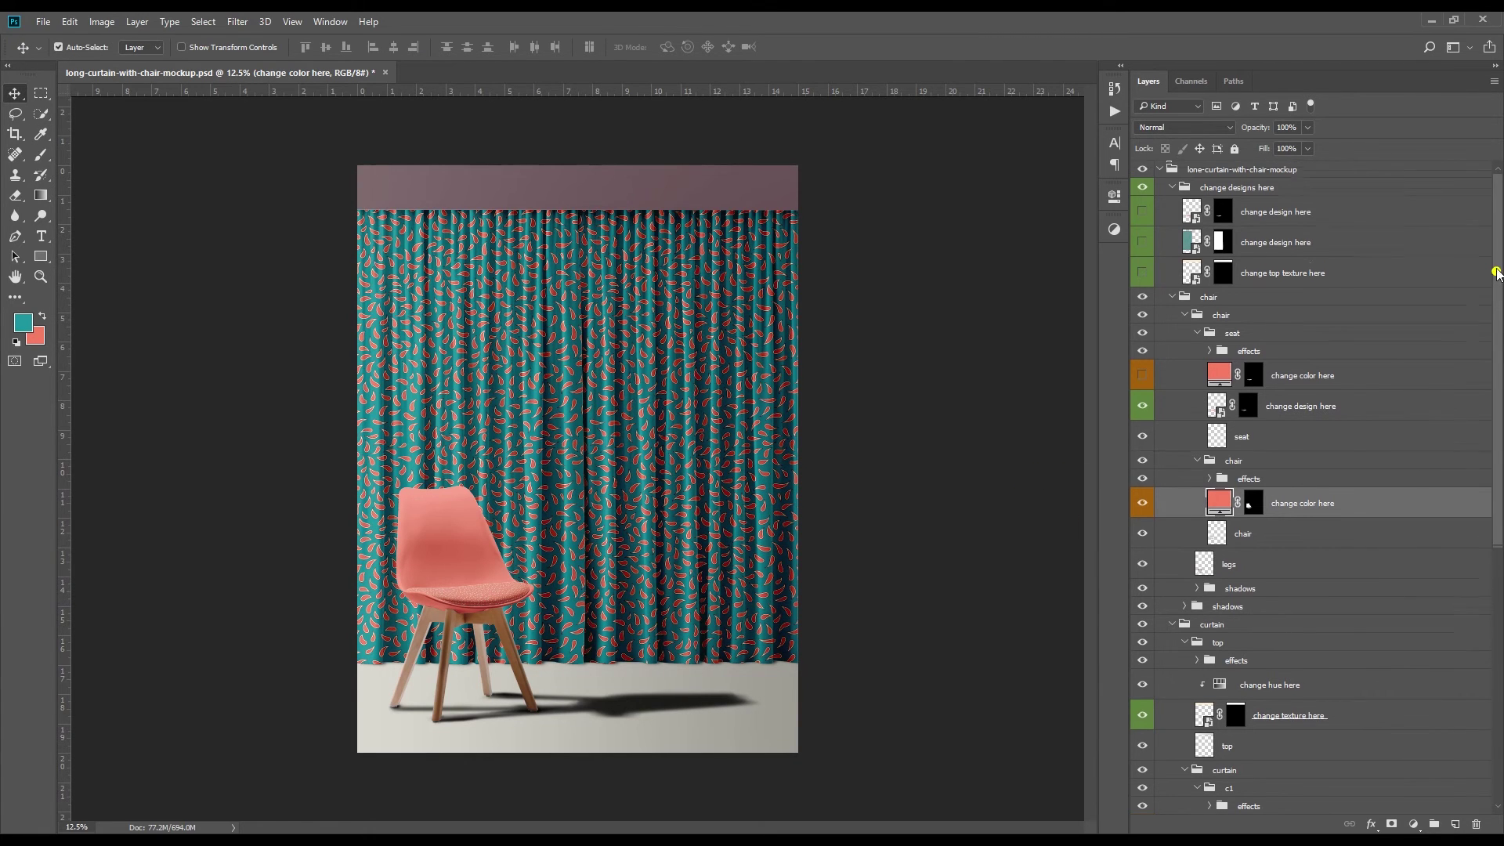
left_click(1173, 188)
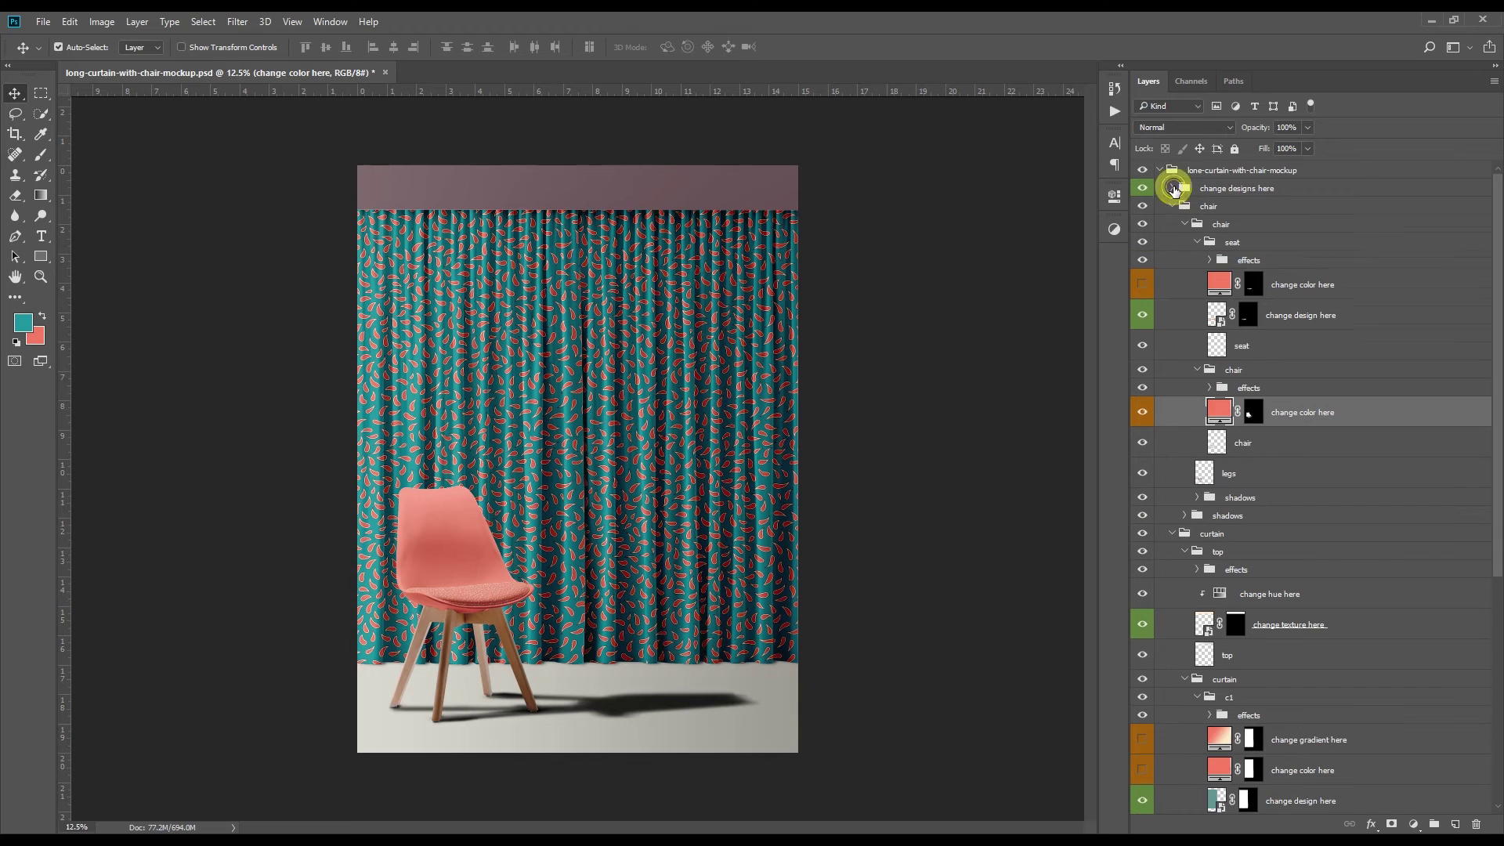
left_click(1197, 243)
left_click(1197, 260)
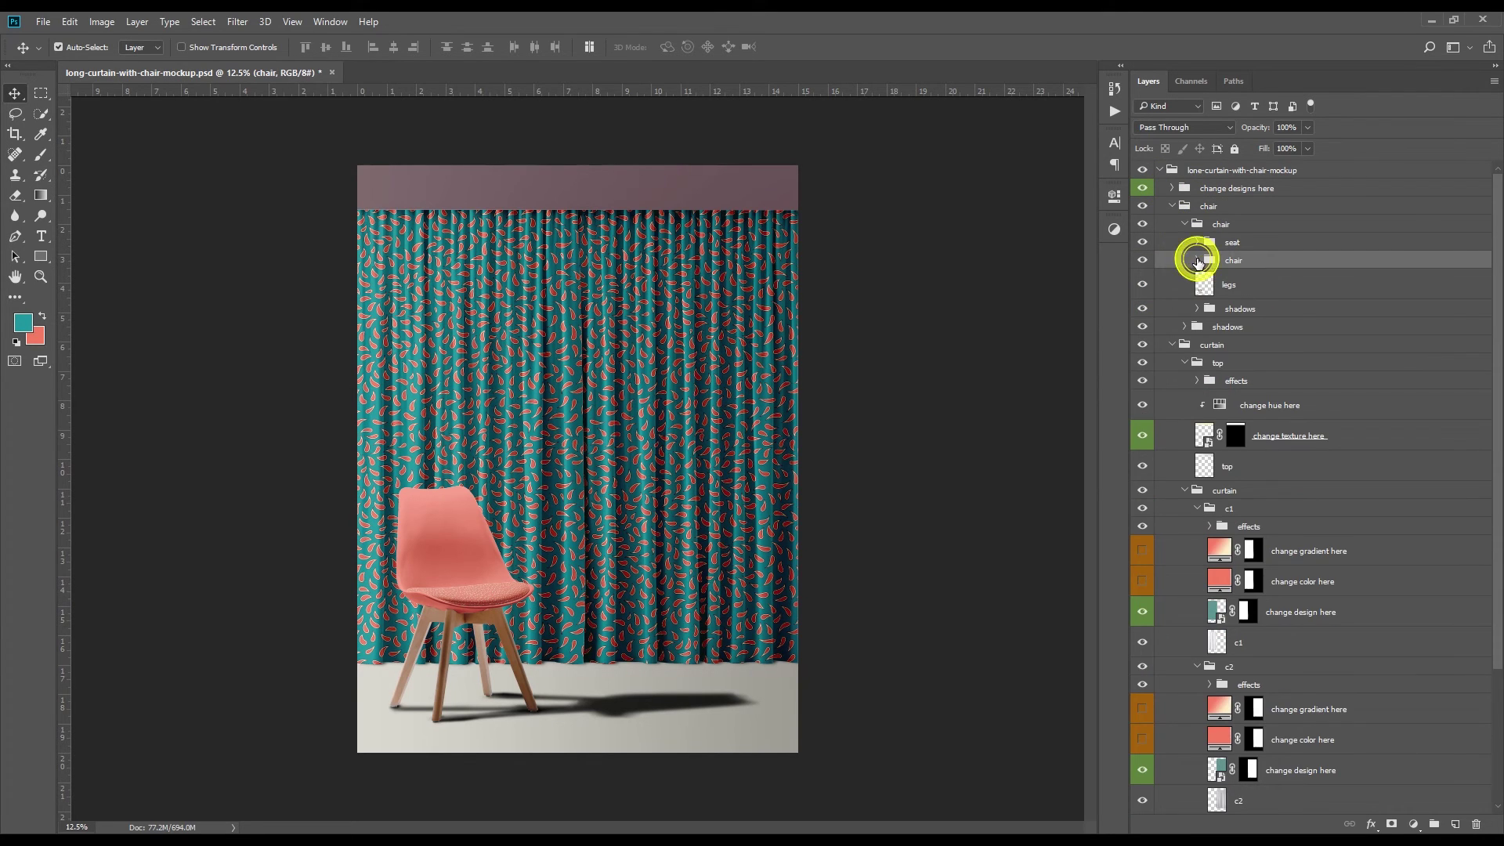
left_click(1183, 225)
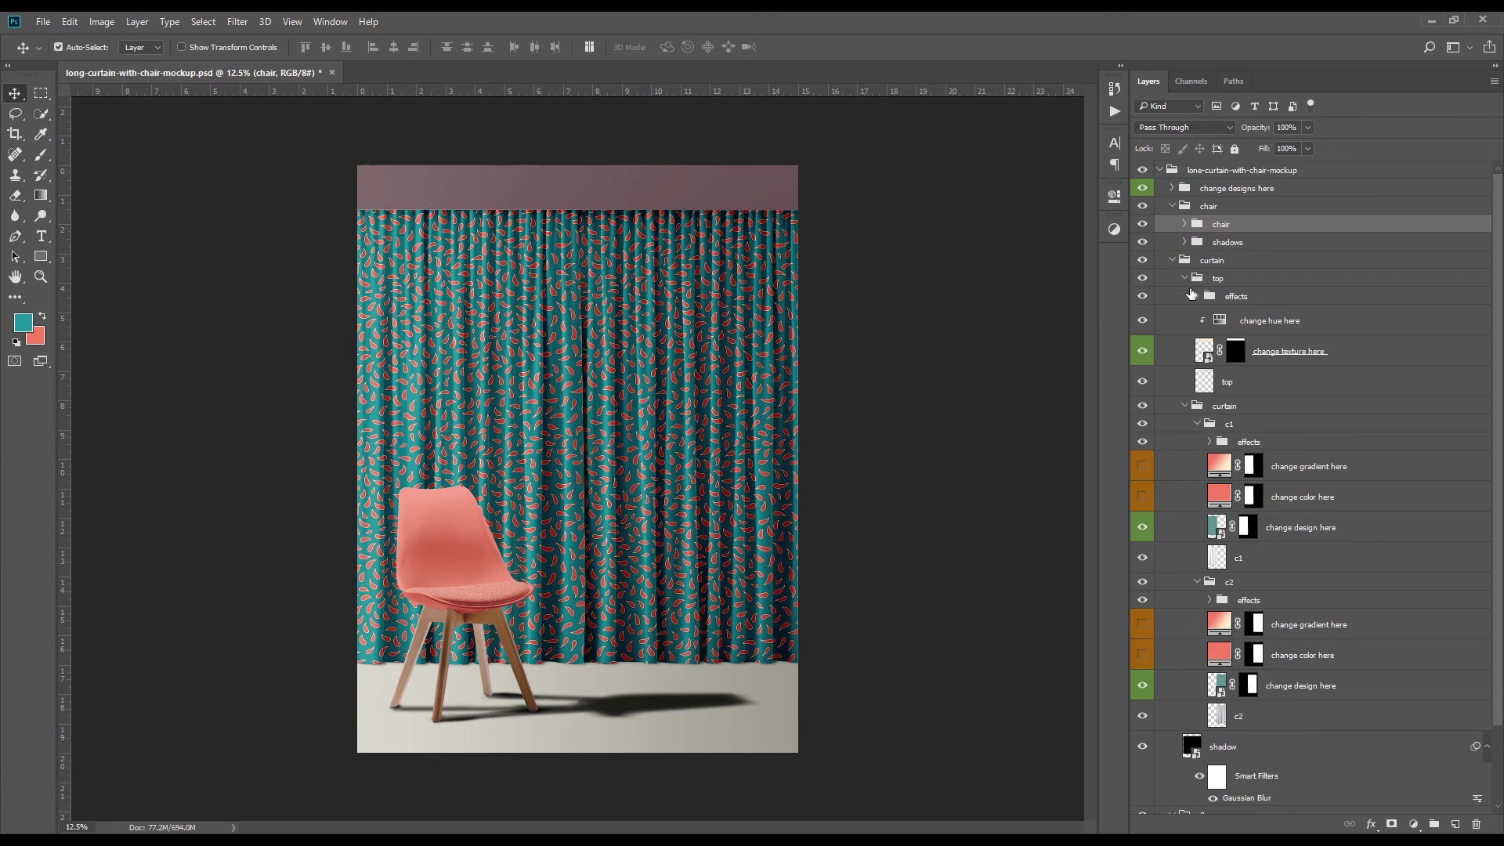
left_click(1184, 279)
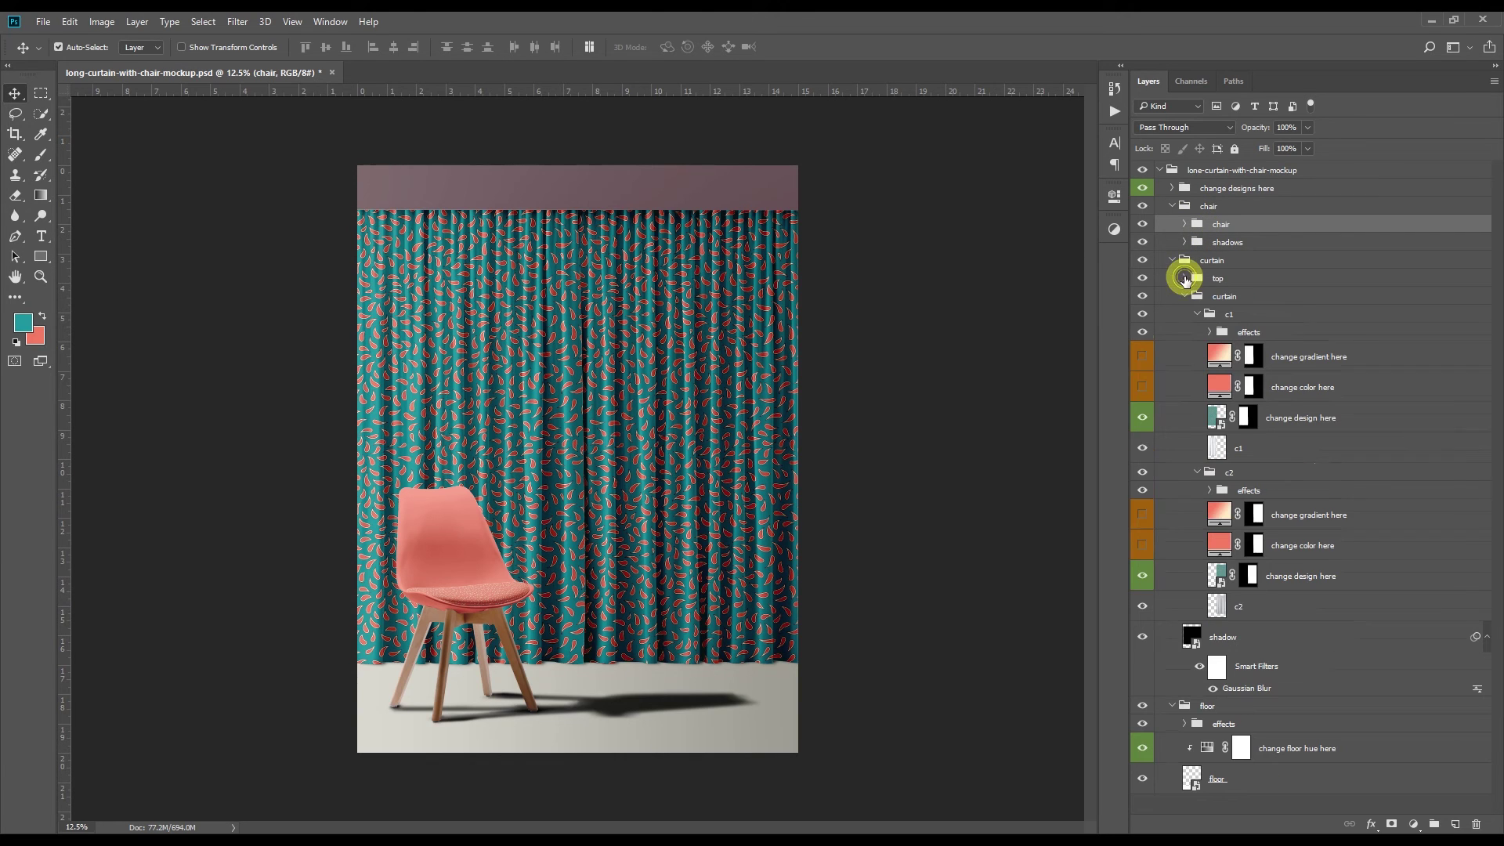
left_click(1197, 314)
left_click(1197, 333)
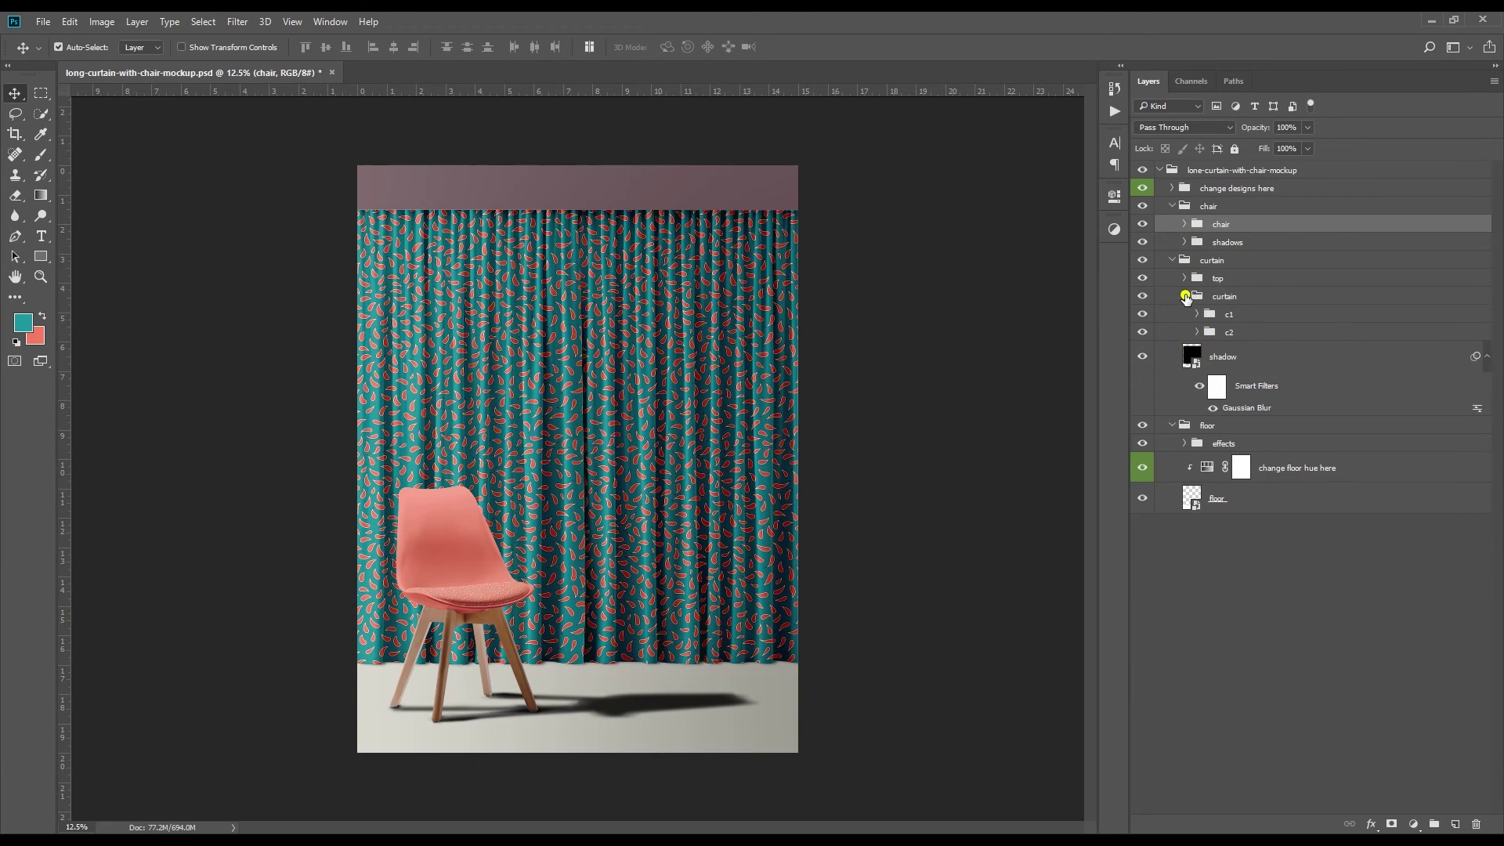
left_click(1185, 296)
left_click(1173, 389)
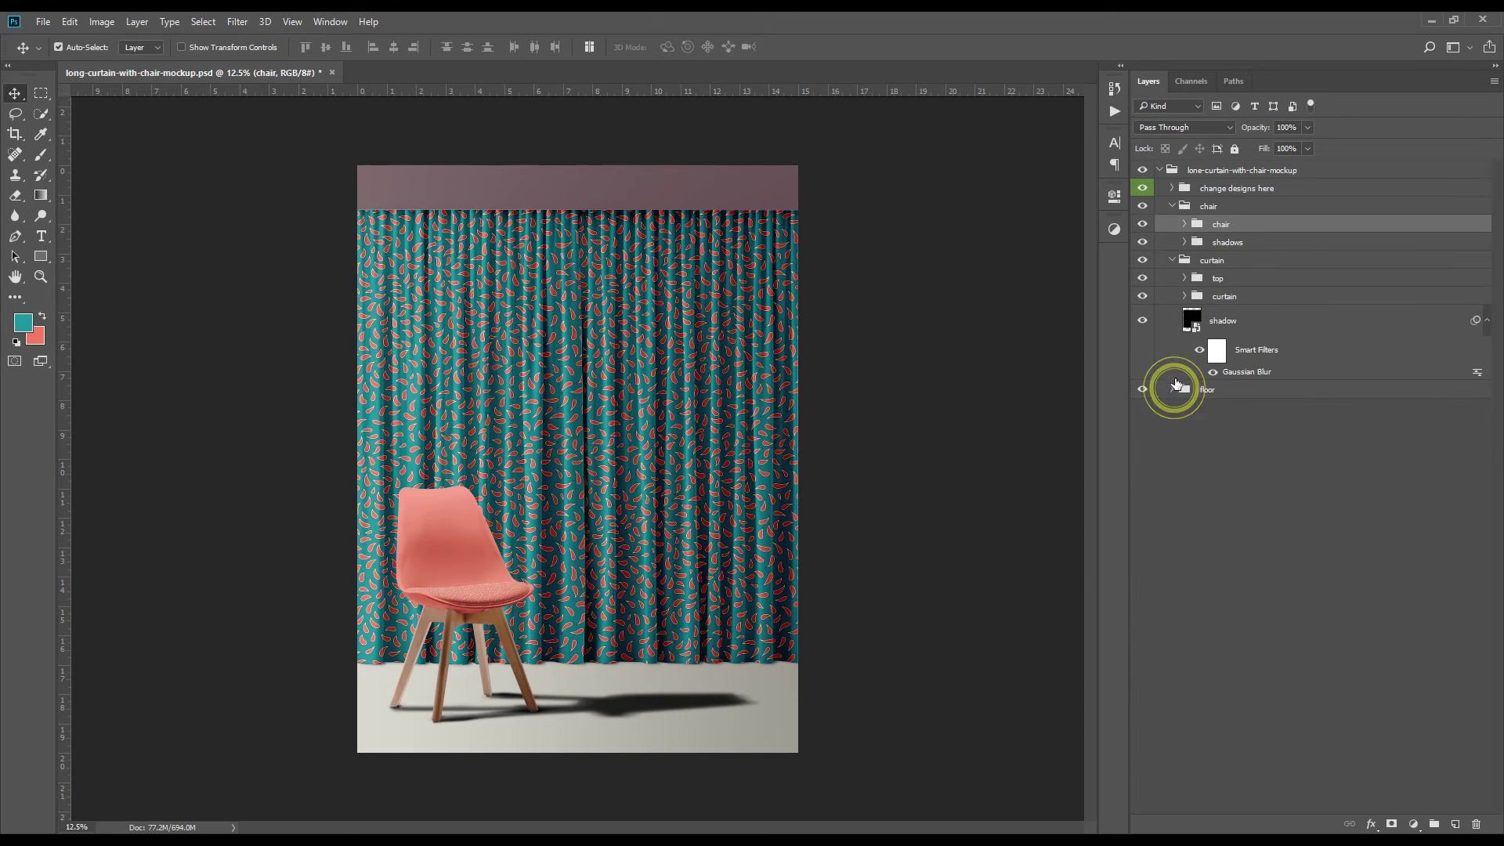
left_click(1174, 260)
left_click(1173, 206)
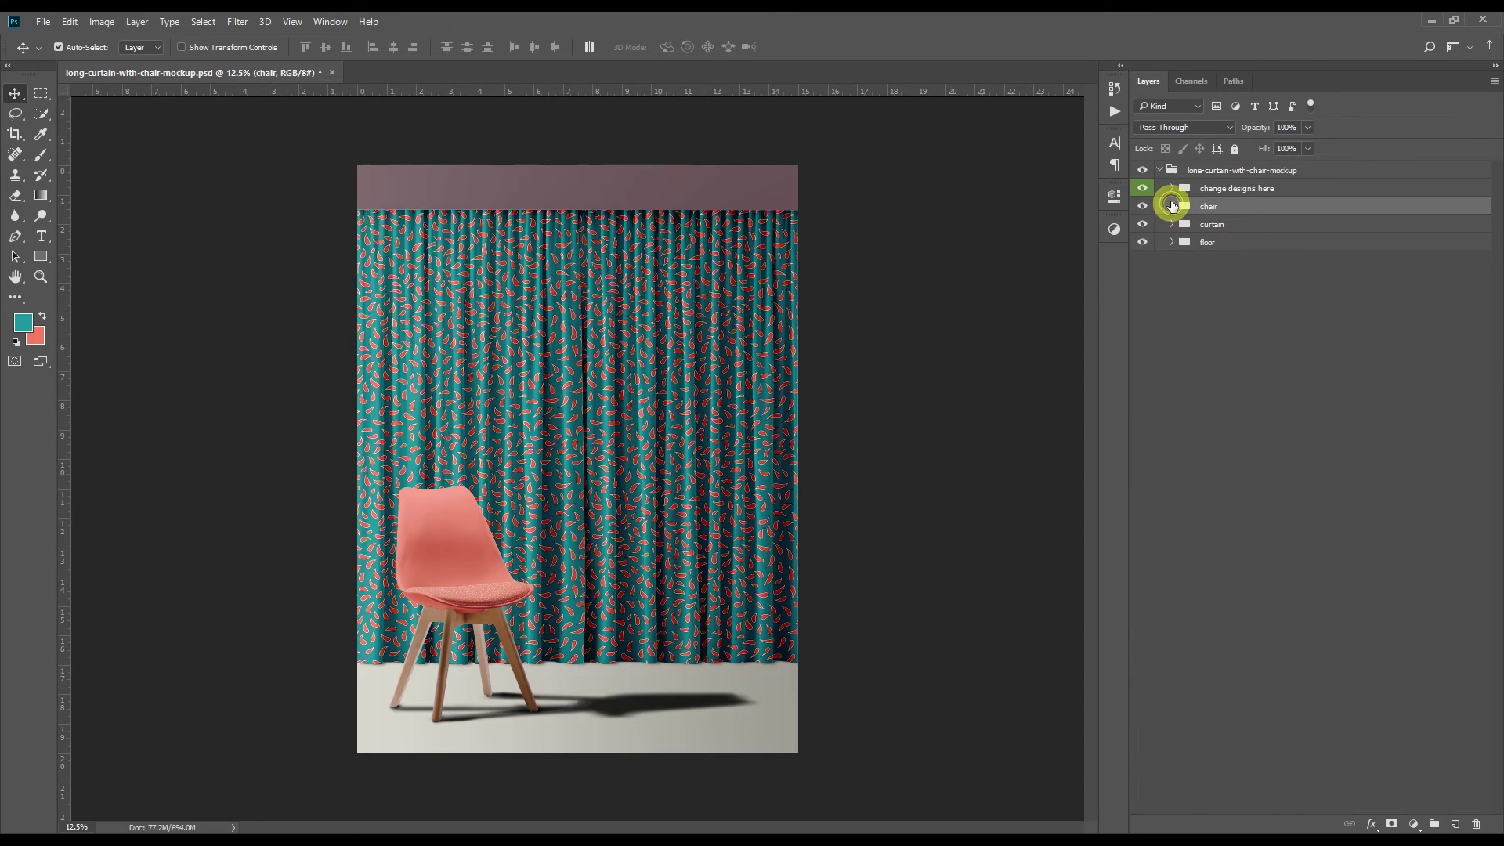
Collapse the top-level curtain mockup group and save the long-curtain-with-chair-mockup.psd document
left_click(1161, 171)
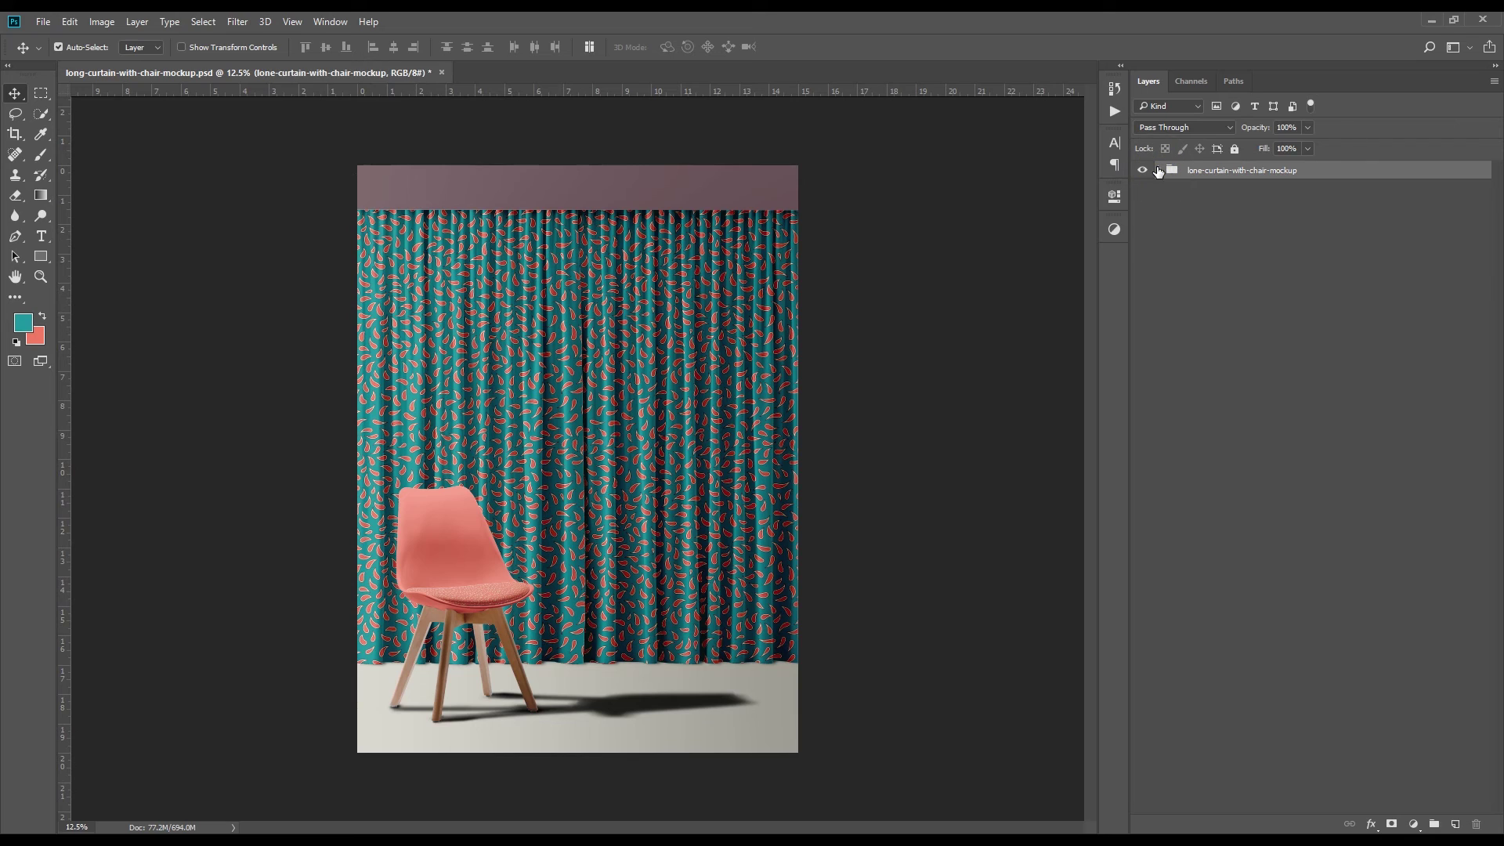
left_click(43, 21)
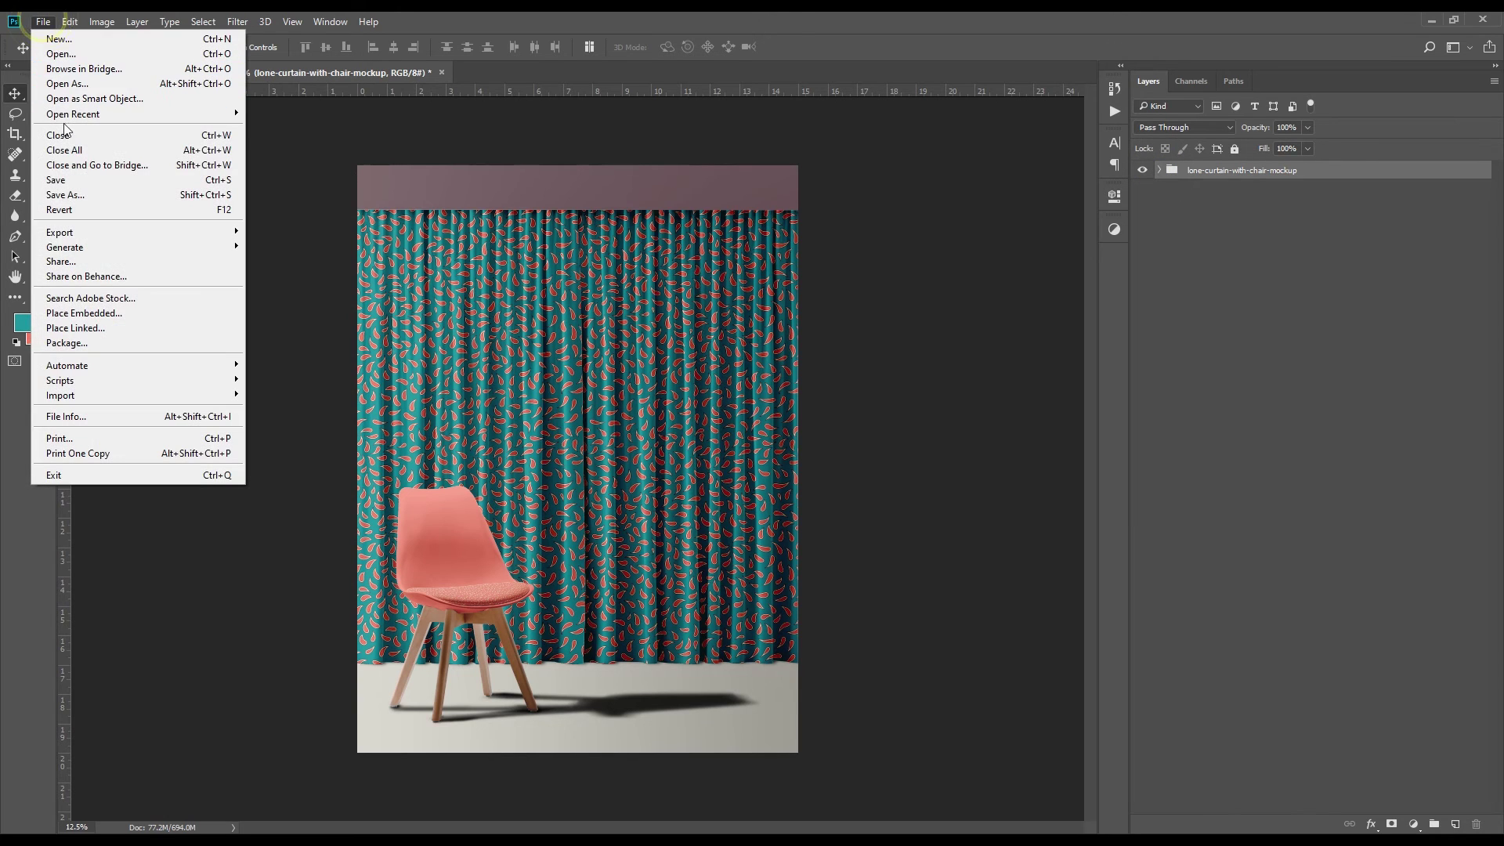
left_click(56, 180)
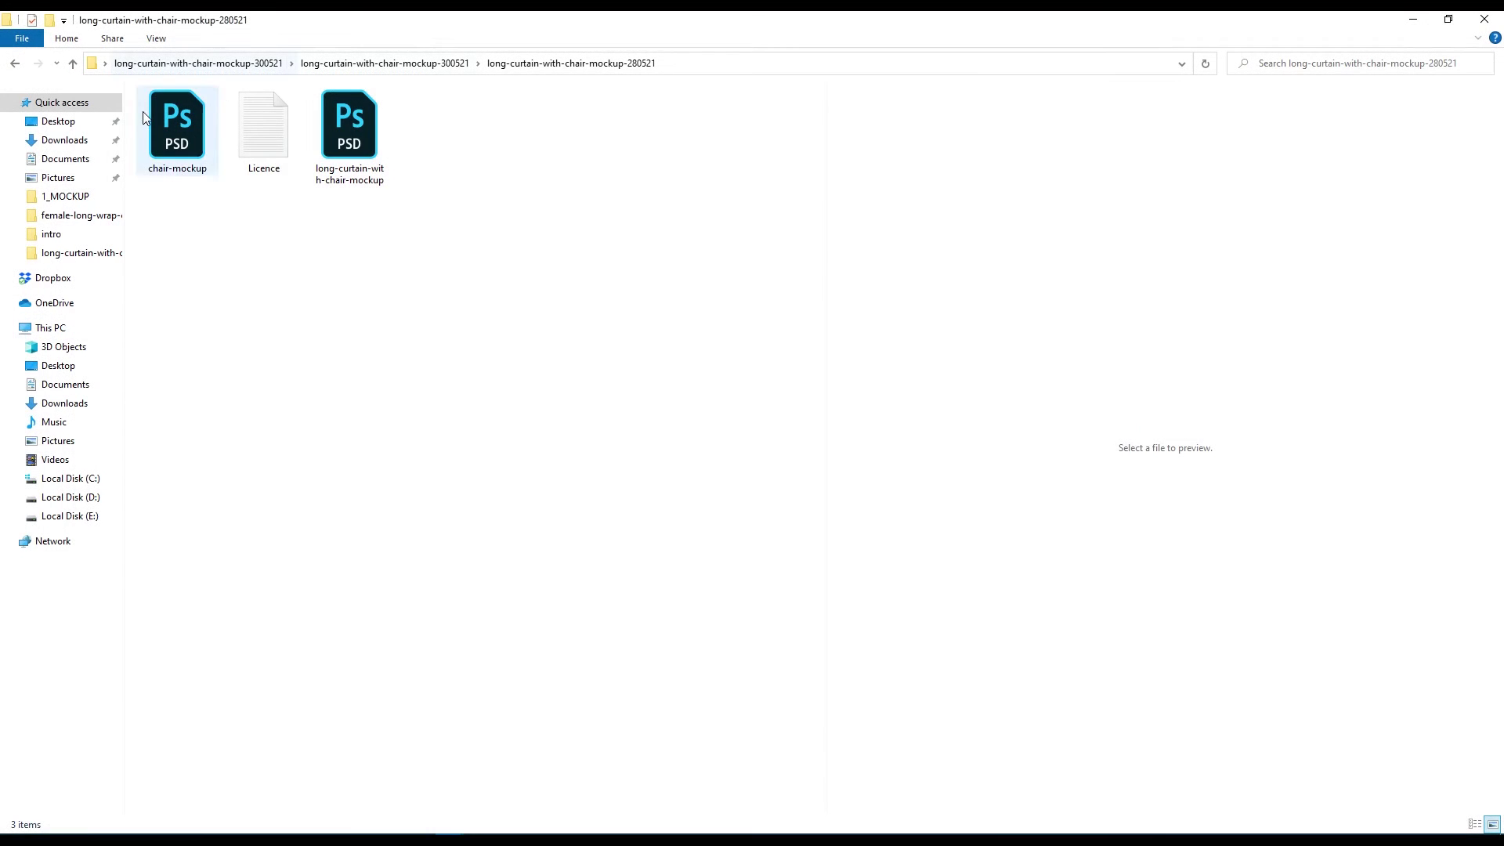
In File Explorer, open the chair-mockup PSD from the long-curtain-with-chair-mockup-280521 folder
left_click(352, 129)
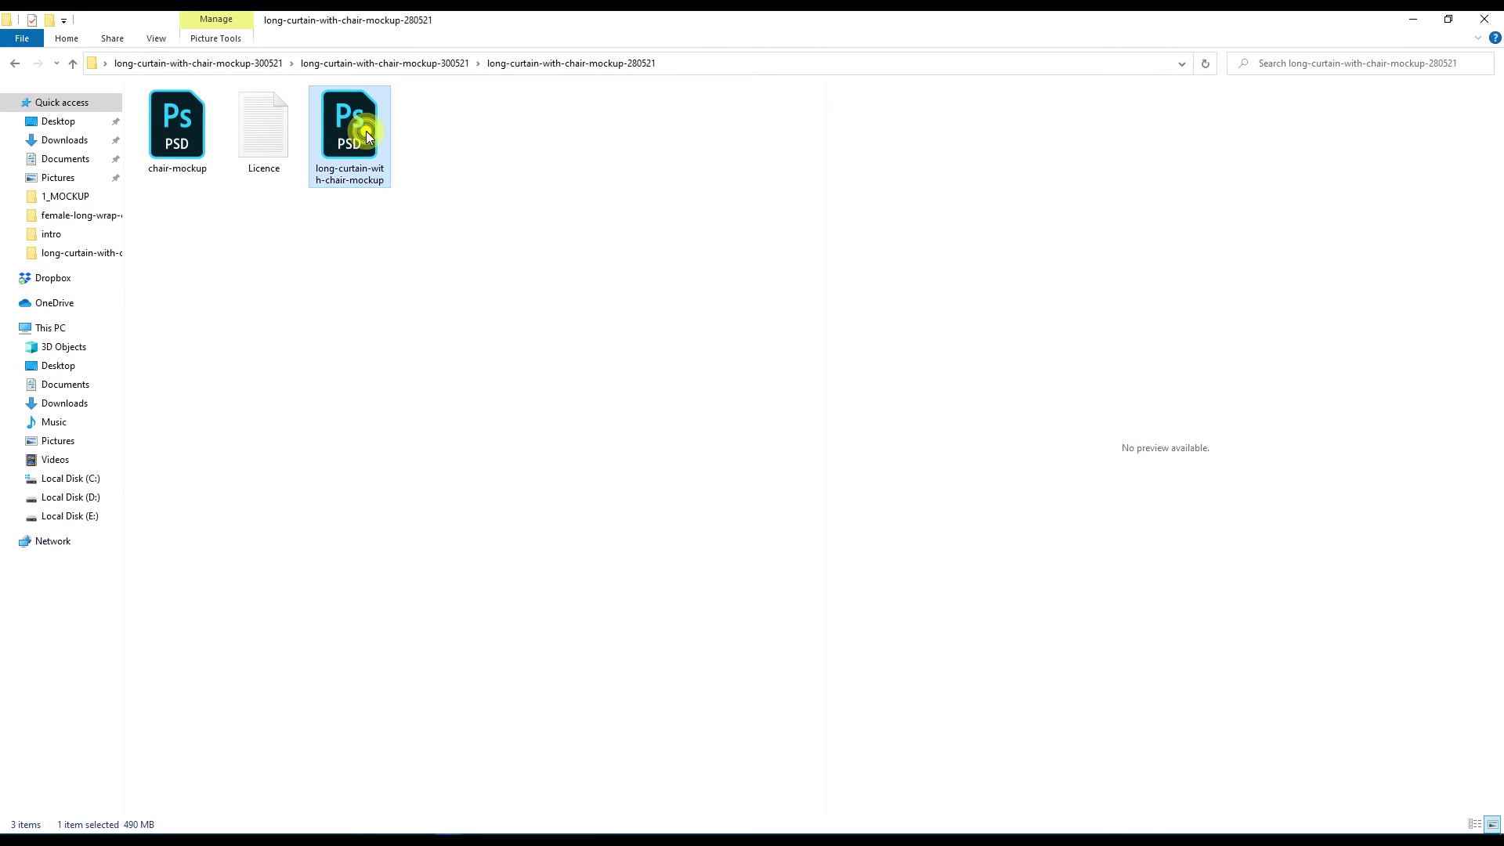
left_click(167, 128)
double_click(185, 133)
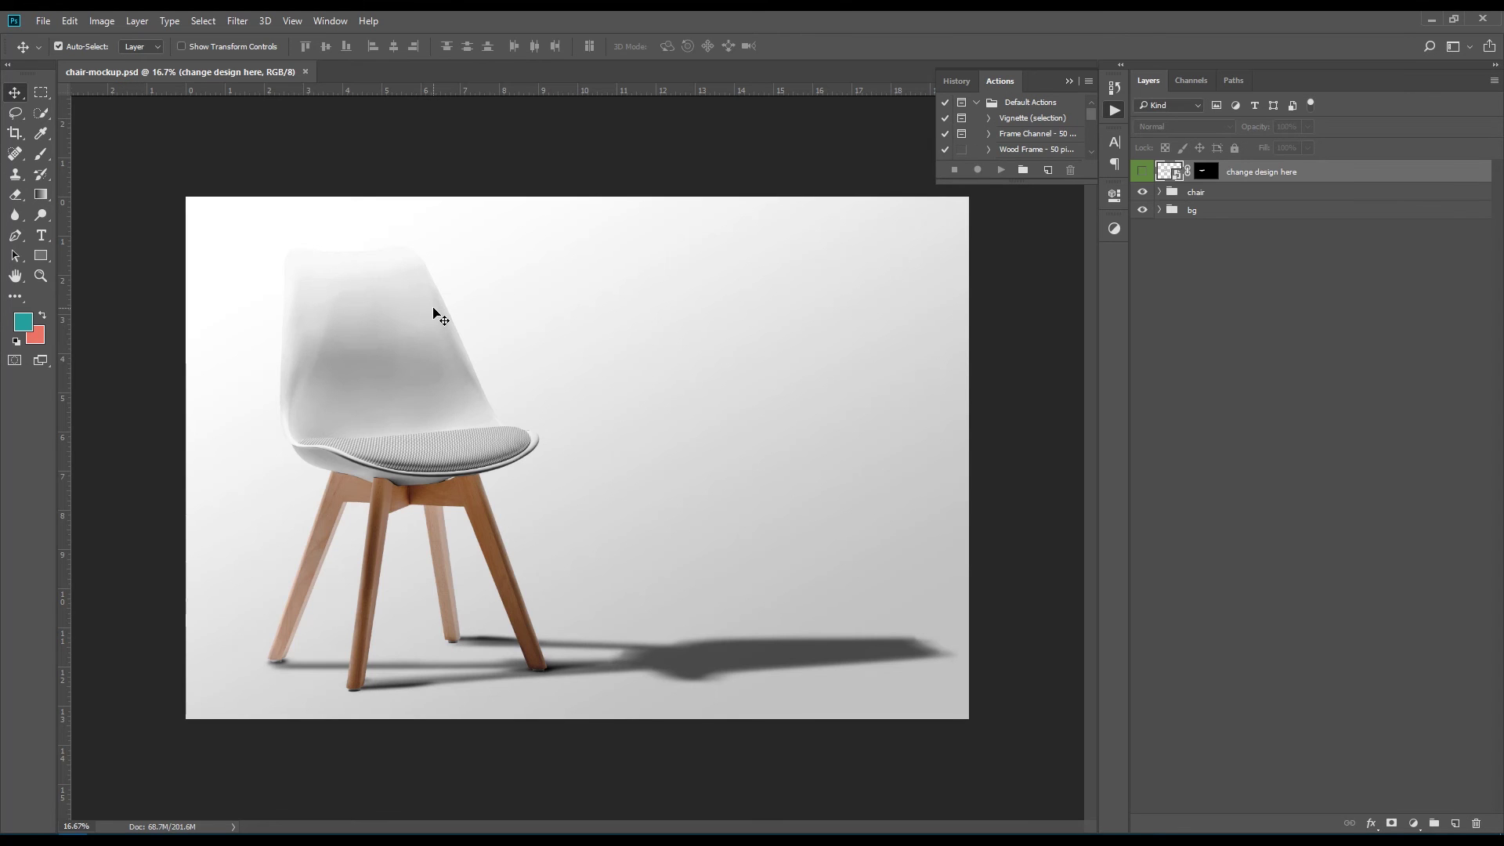
Expand the main chair group with its seat and chair subgroups, and open the topmost "change design here" smart object
left_click(1159, 192)
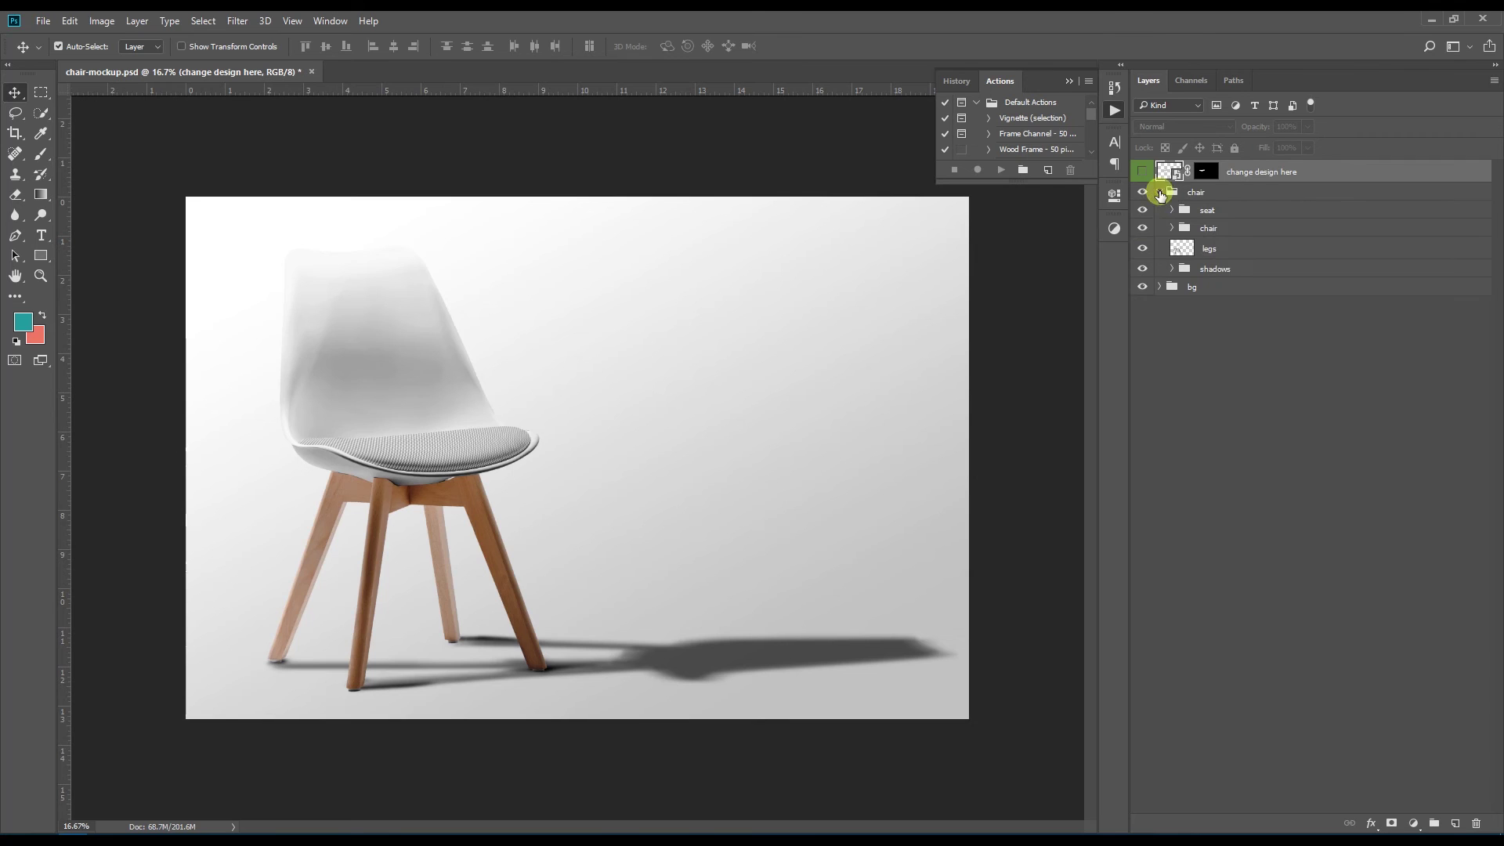
left_click(1172, 210)
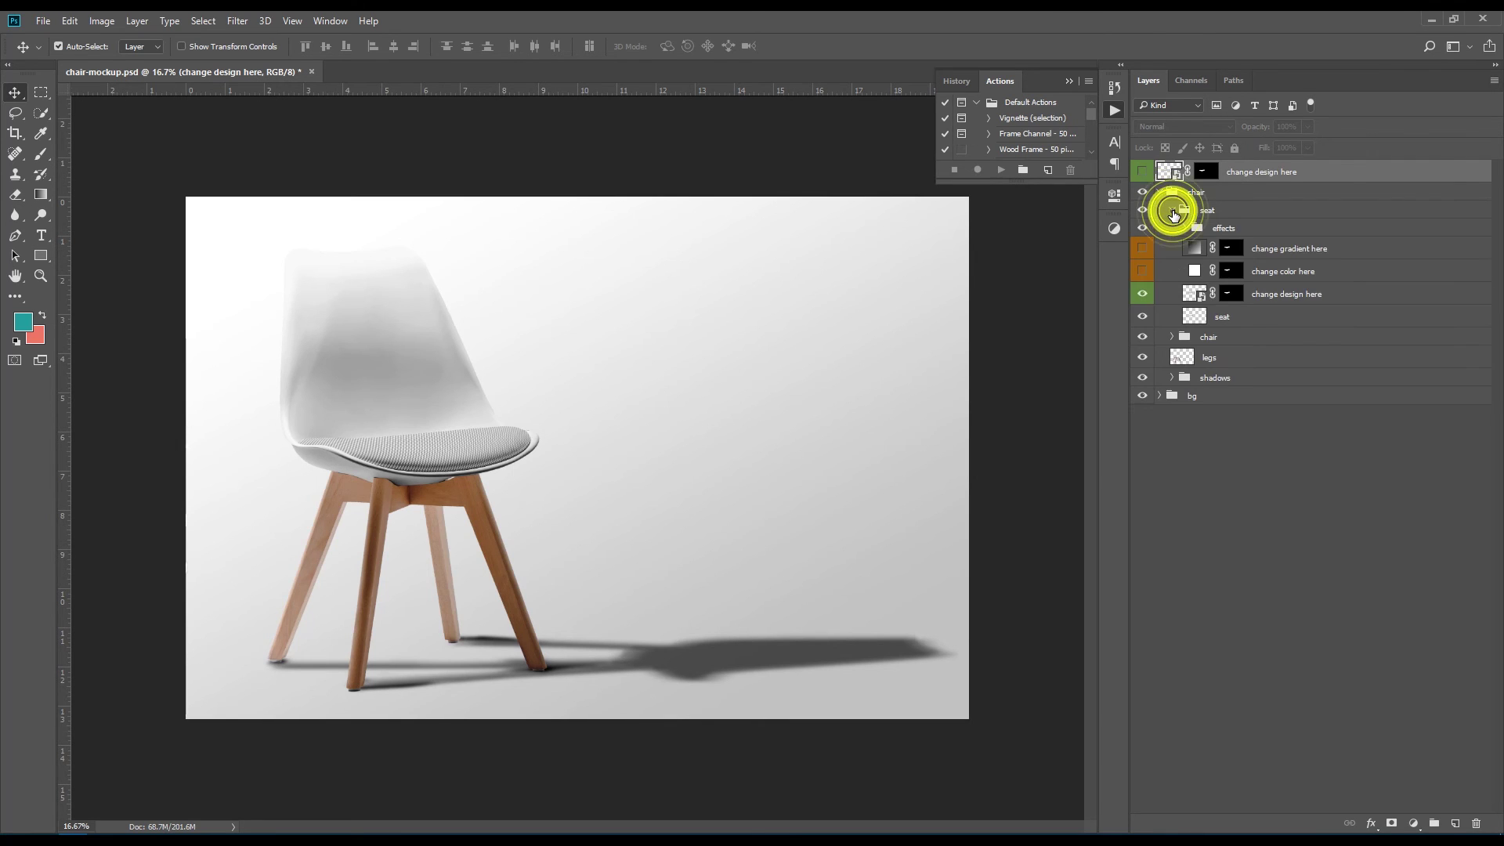
left_click(1172, 337)
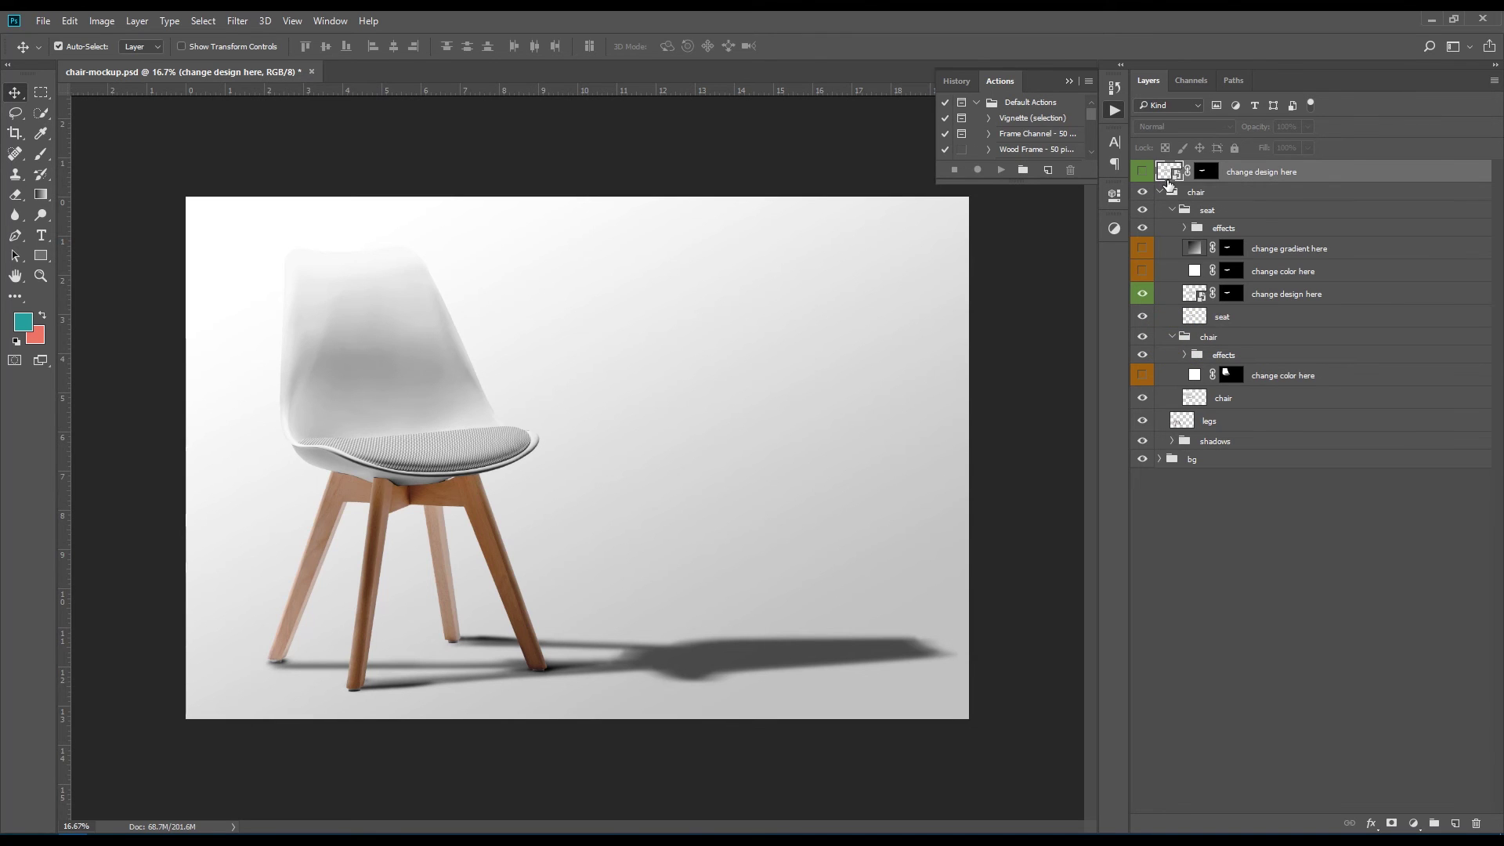
double_click(1180, 174)
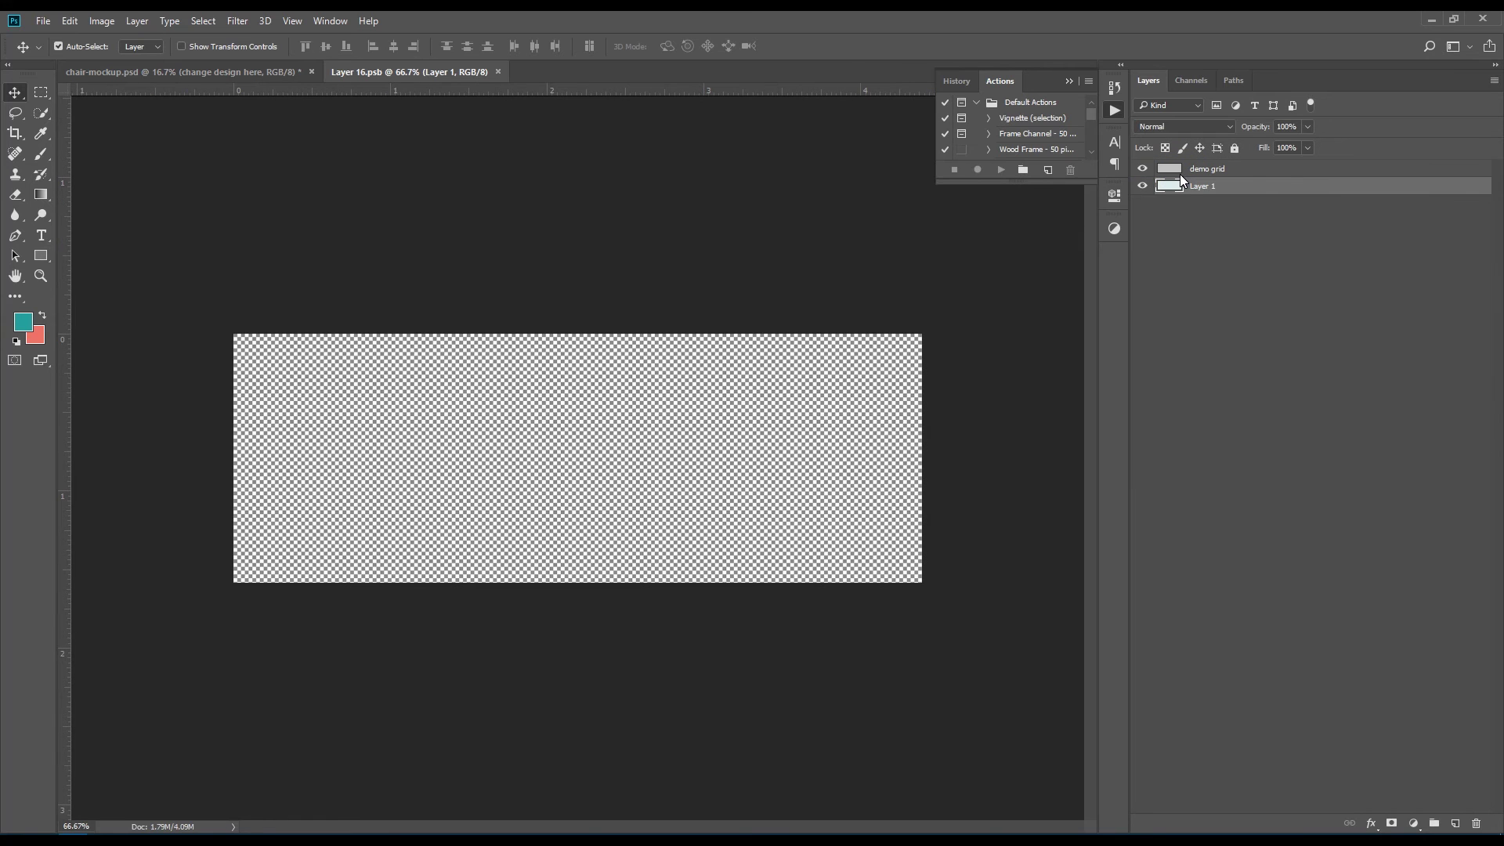
Place Patterns_Kalamkari-10 as an embedded image in the smart object and move its layer above the demo grid
left_click(43, 21)
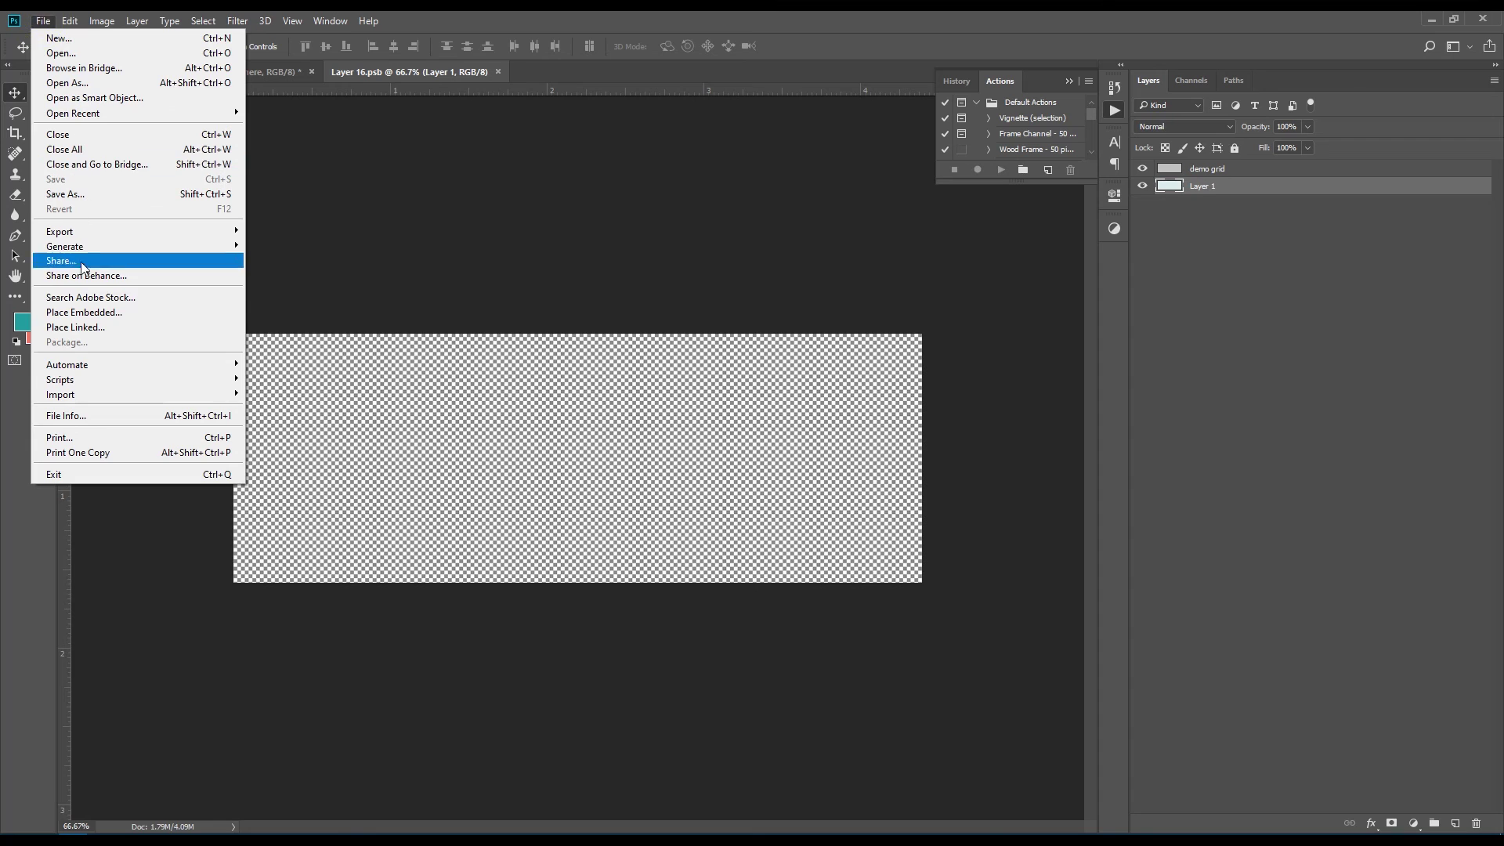
left_click(88, 312)
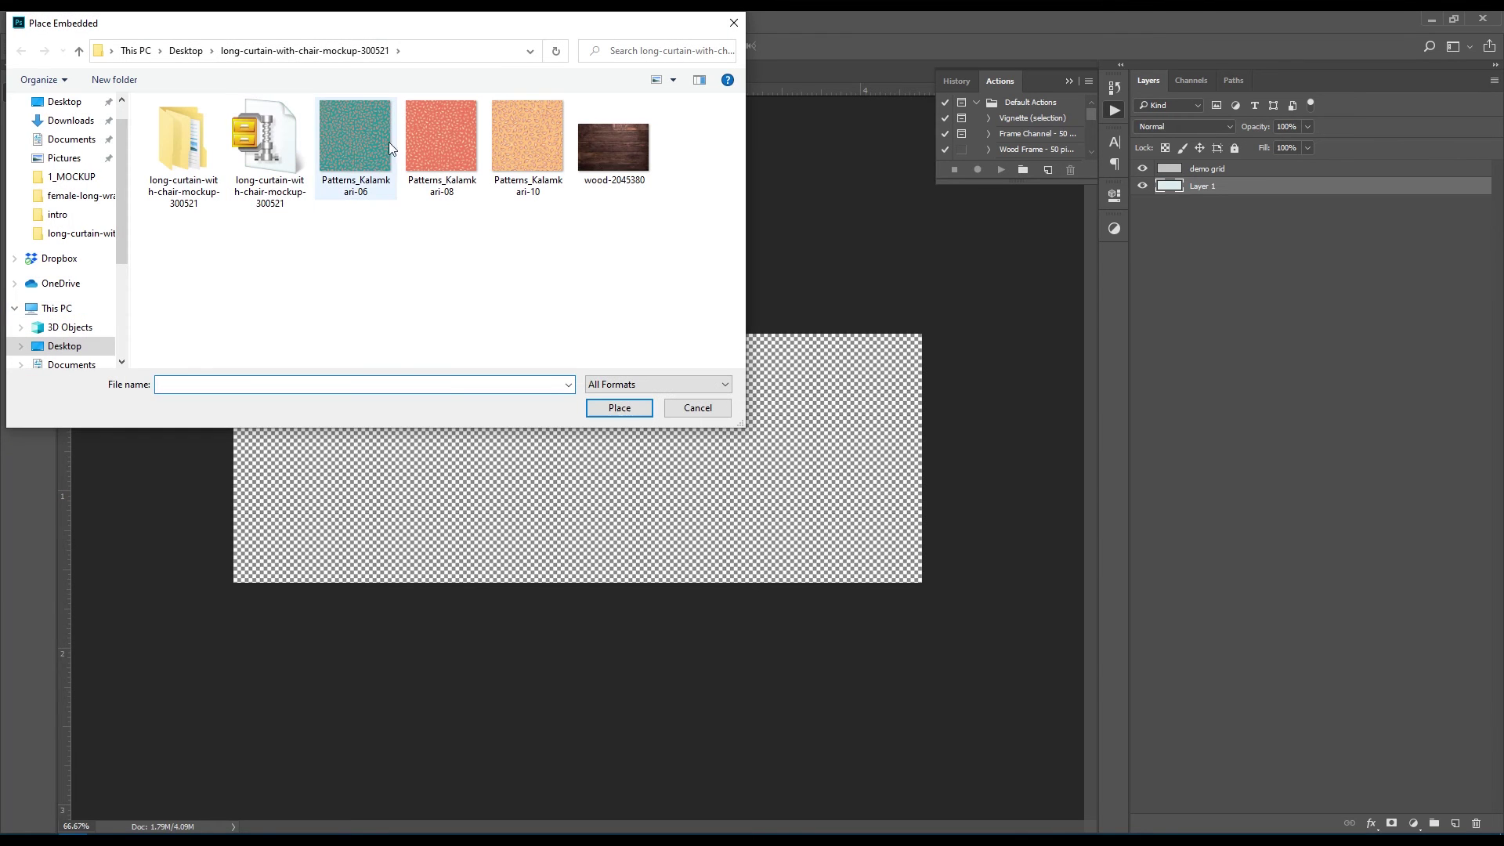
double_click(539, 144)
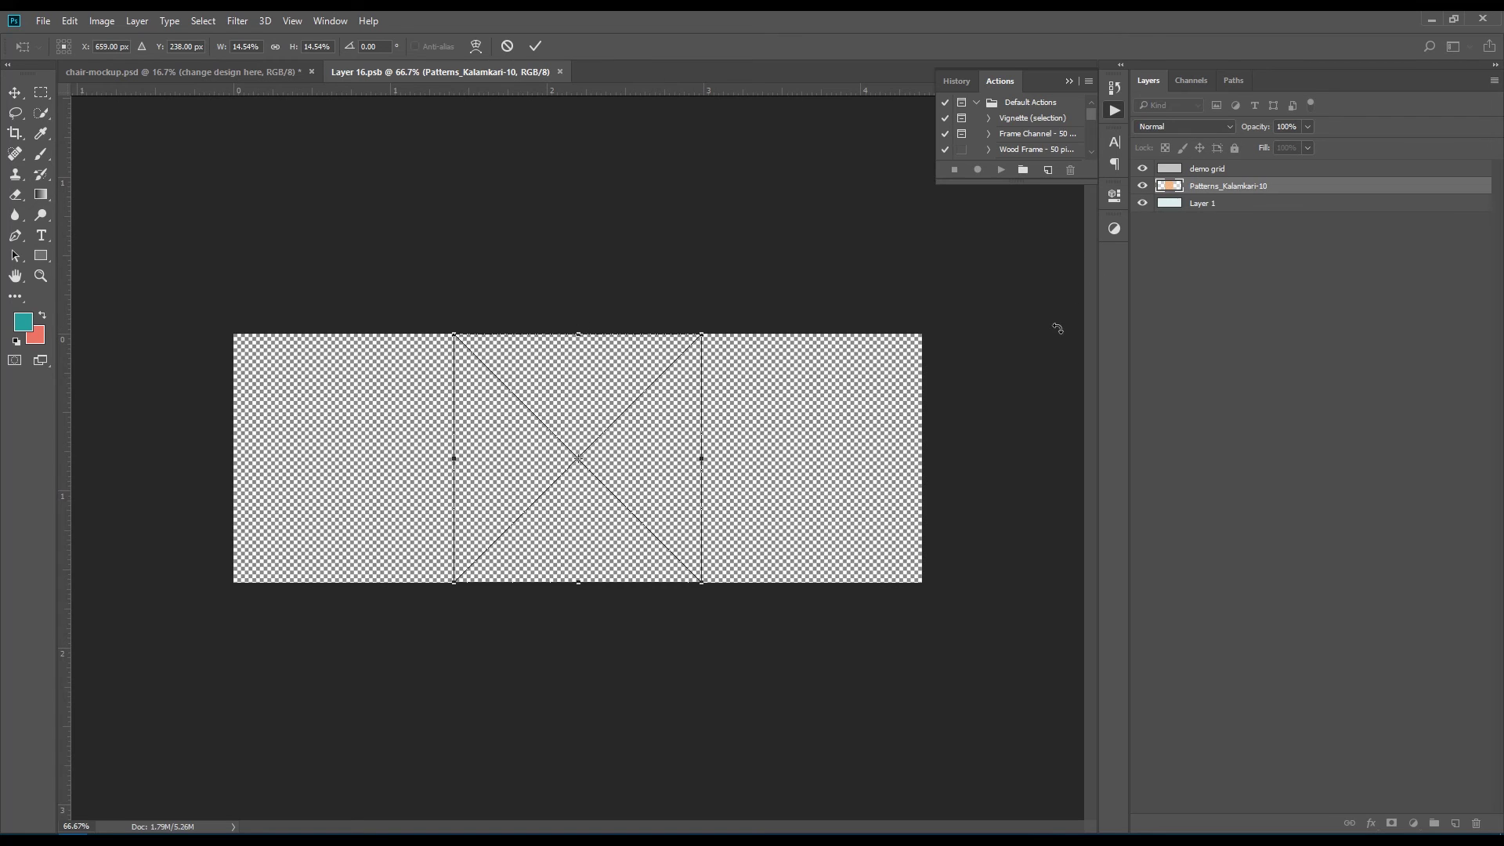
key("Return")
left_click_drag(1249, 188, 1249, 165)
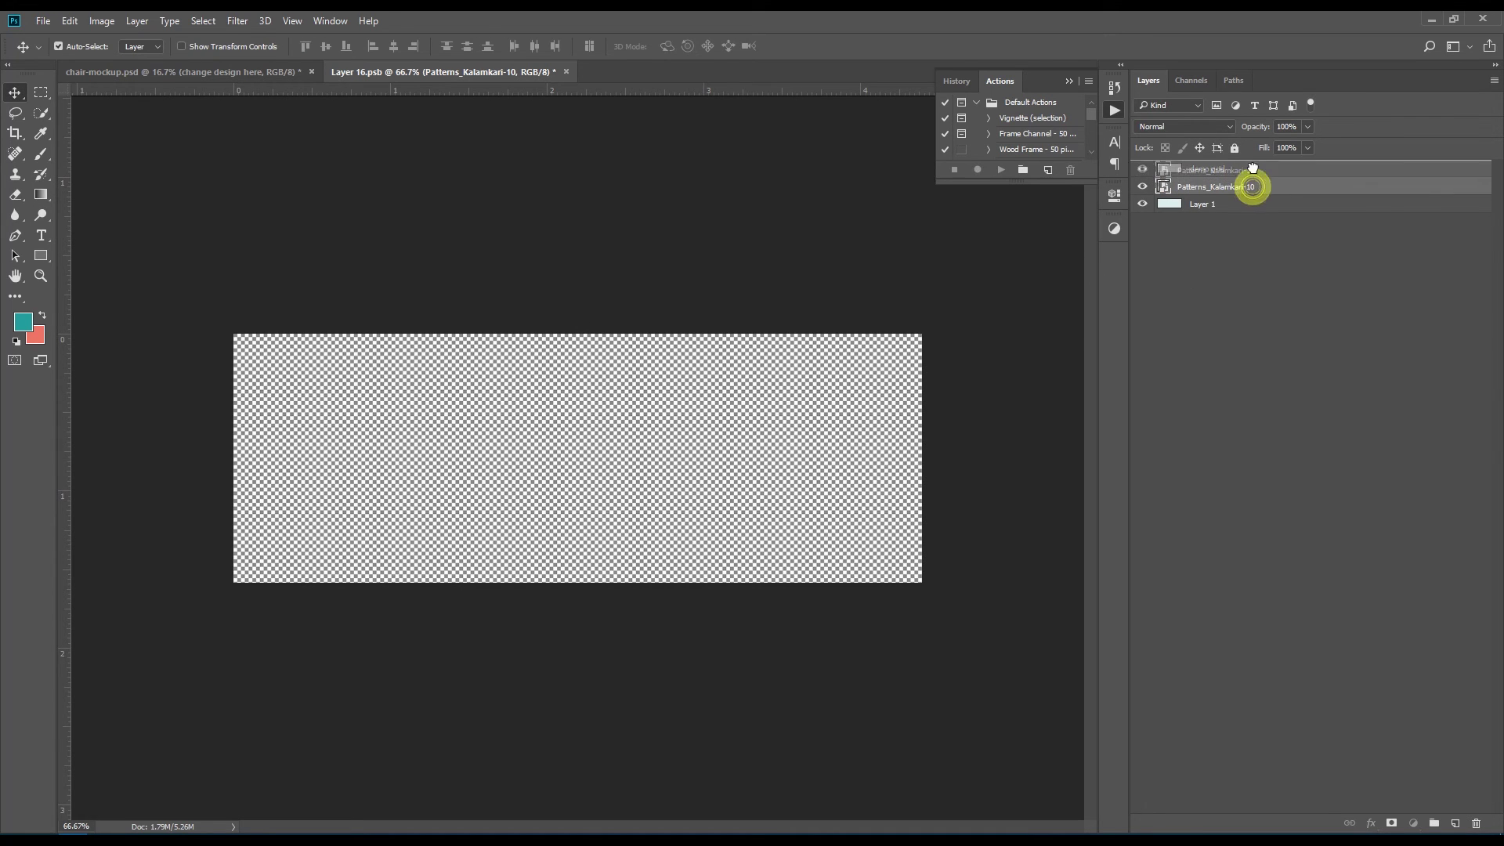
Cover the canvas with two side-by-side copies of the pattern, align the three layers by their vertical centers and merge them
left_click_drag(584, 432, 760, 384)
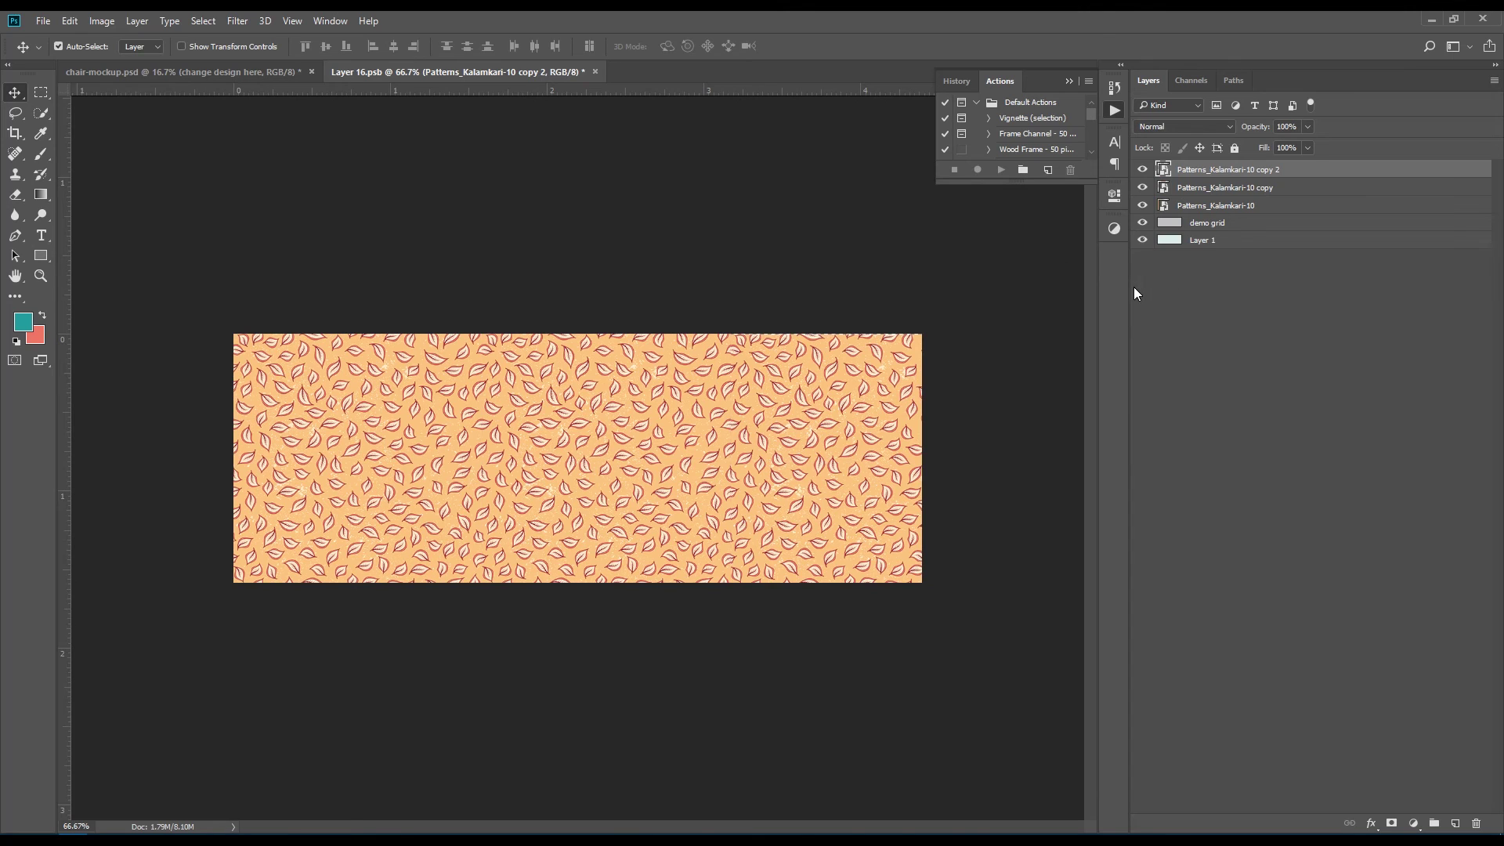
left_click(1212, 207, "shift")
left_click(326, 47)
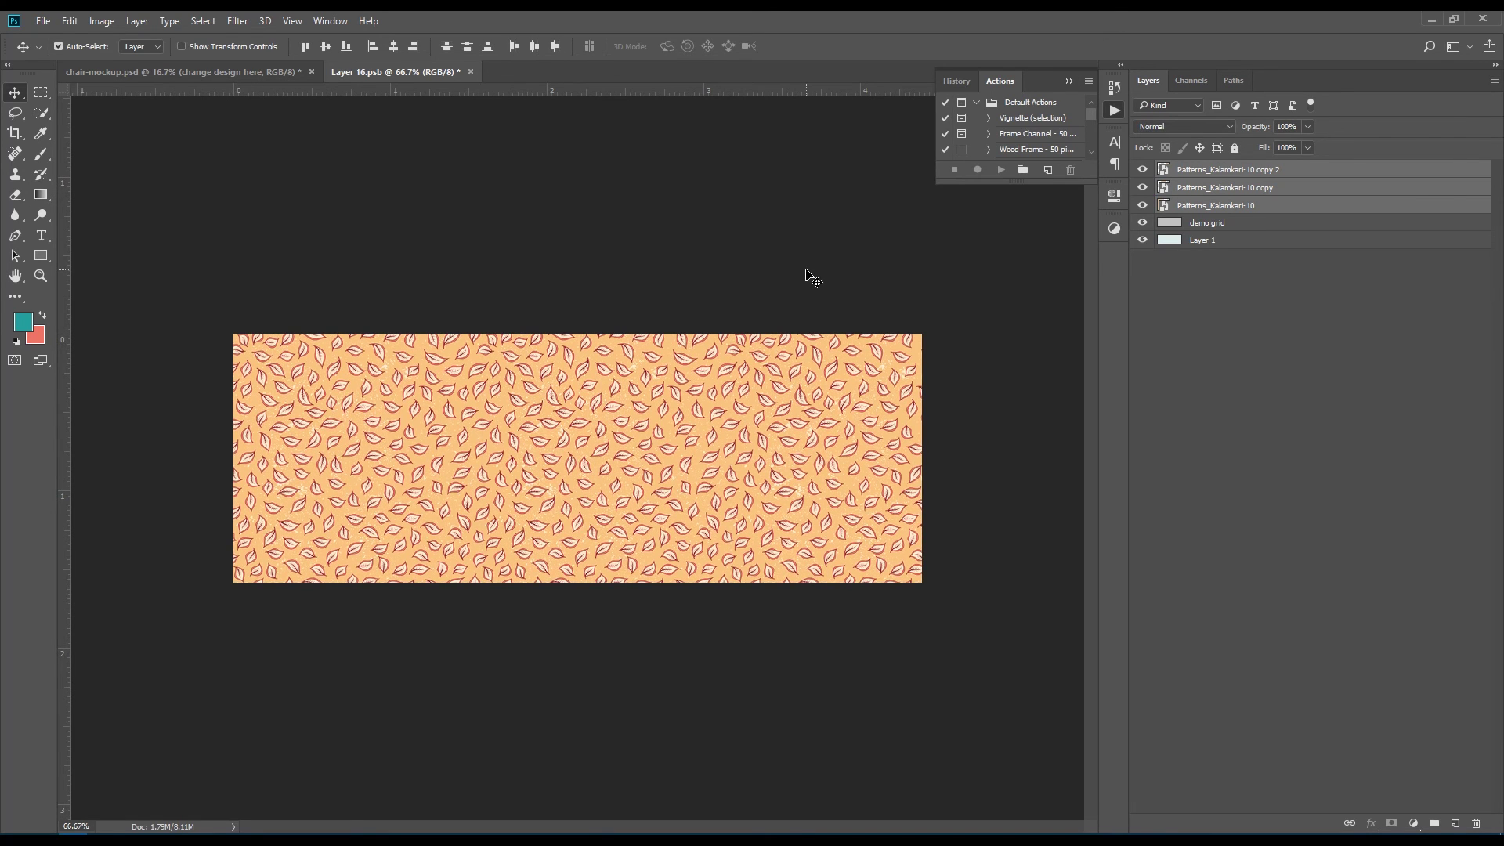
right_click(1205, 204)
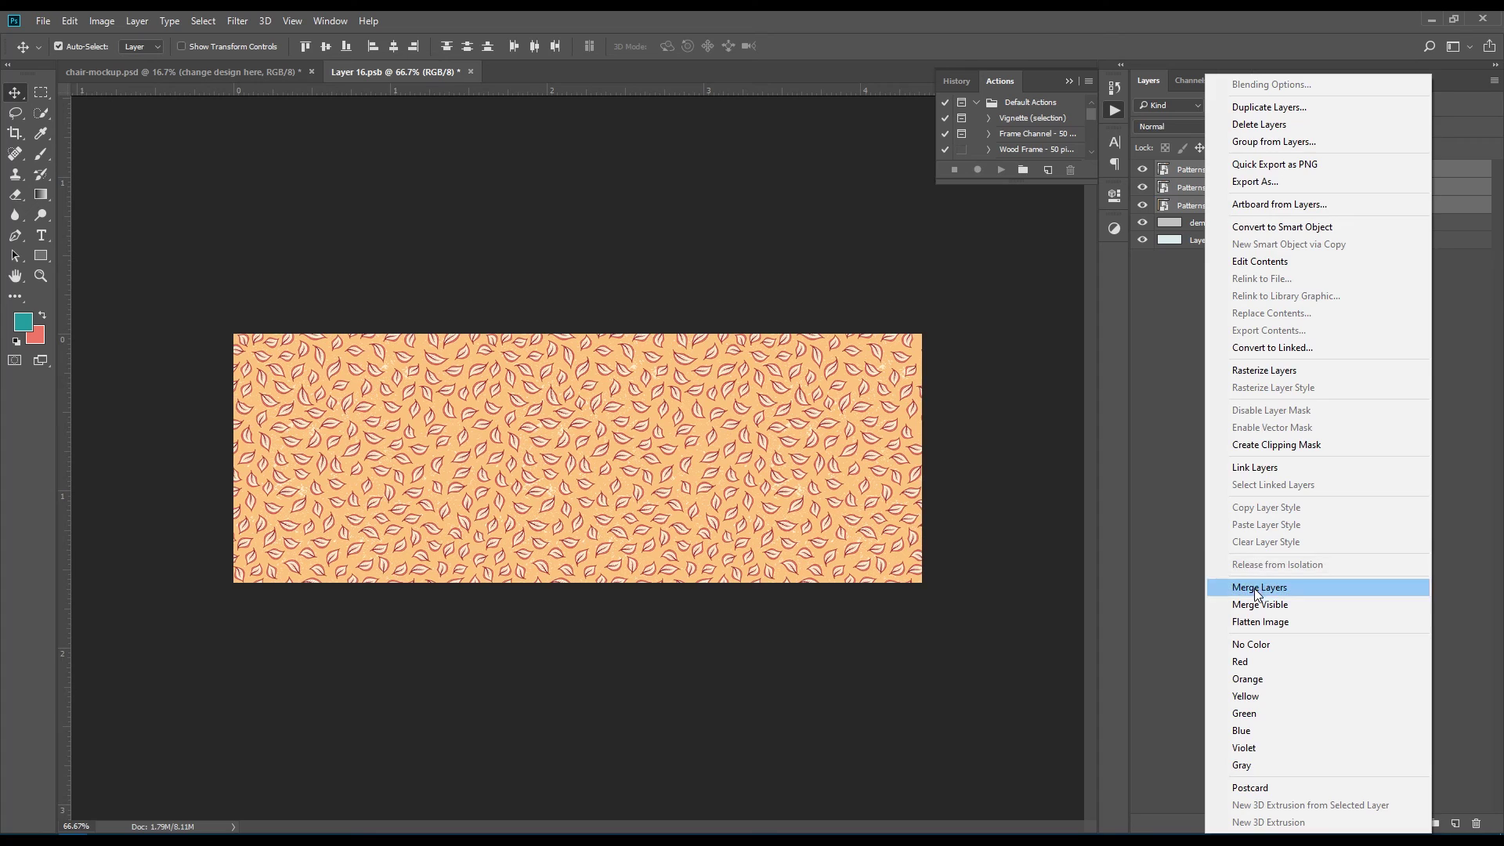
left_click(1256, 588)
Save the seat design smart object and close it to update the chair mockup
left_click(44, 21)
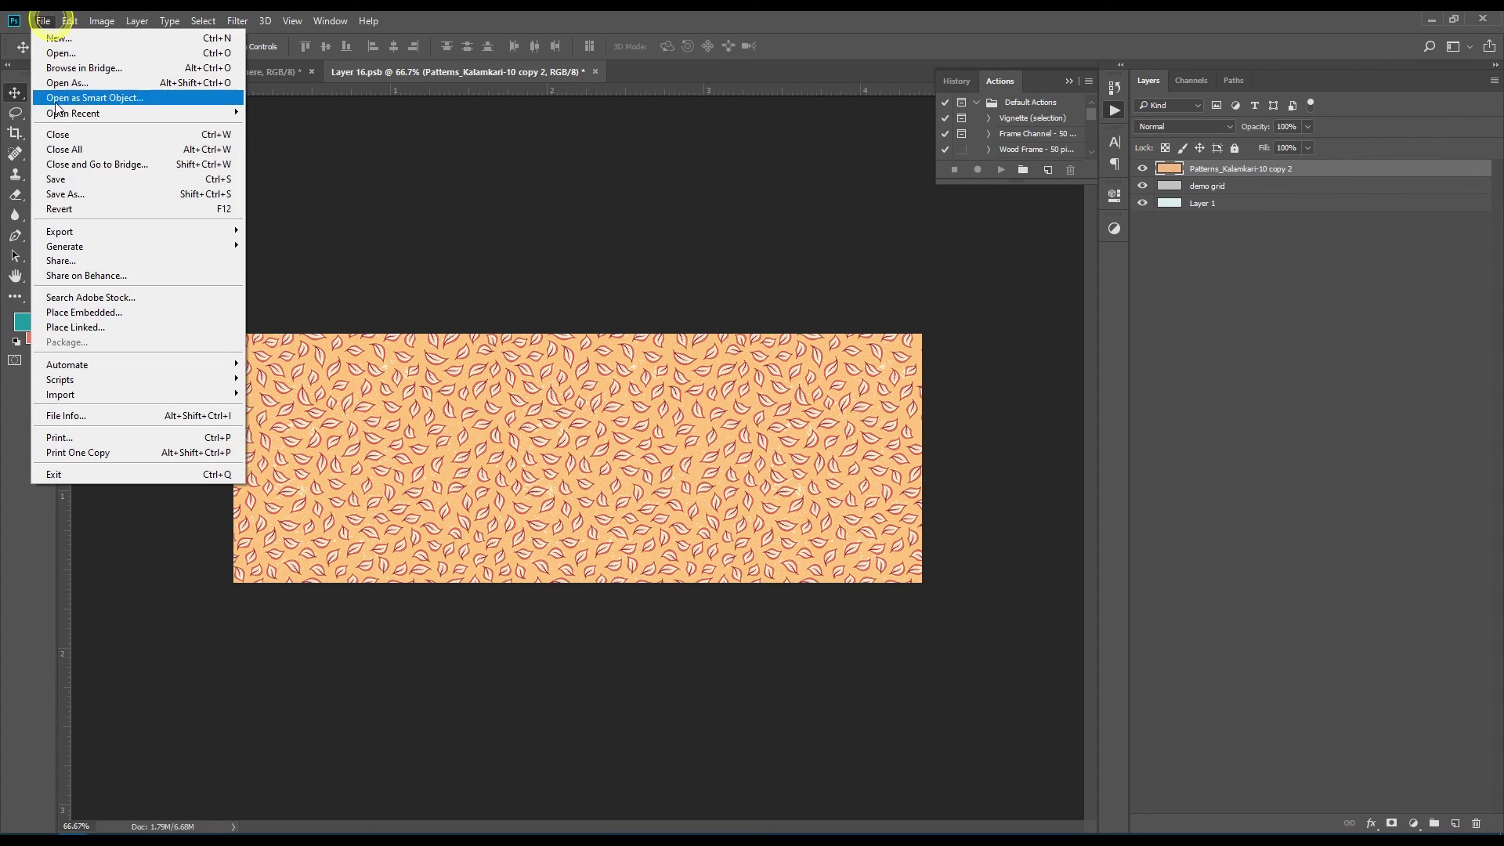
left_click(65, 183)
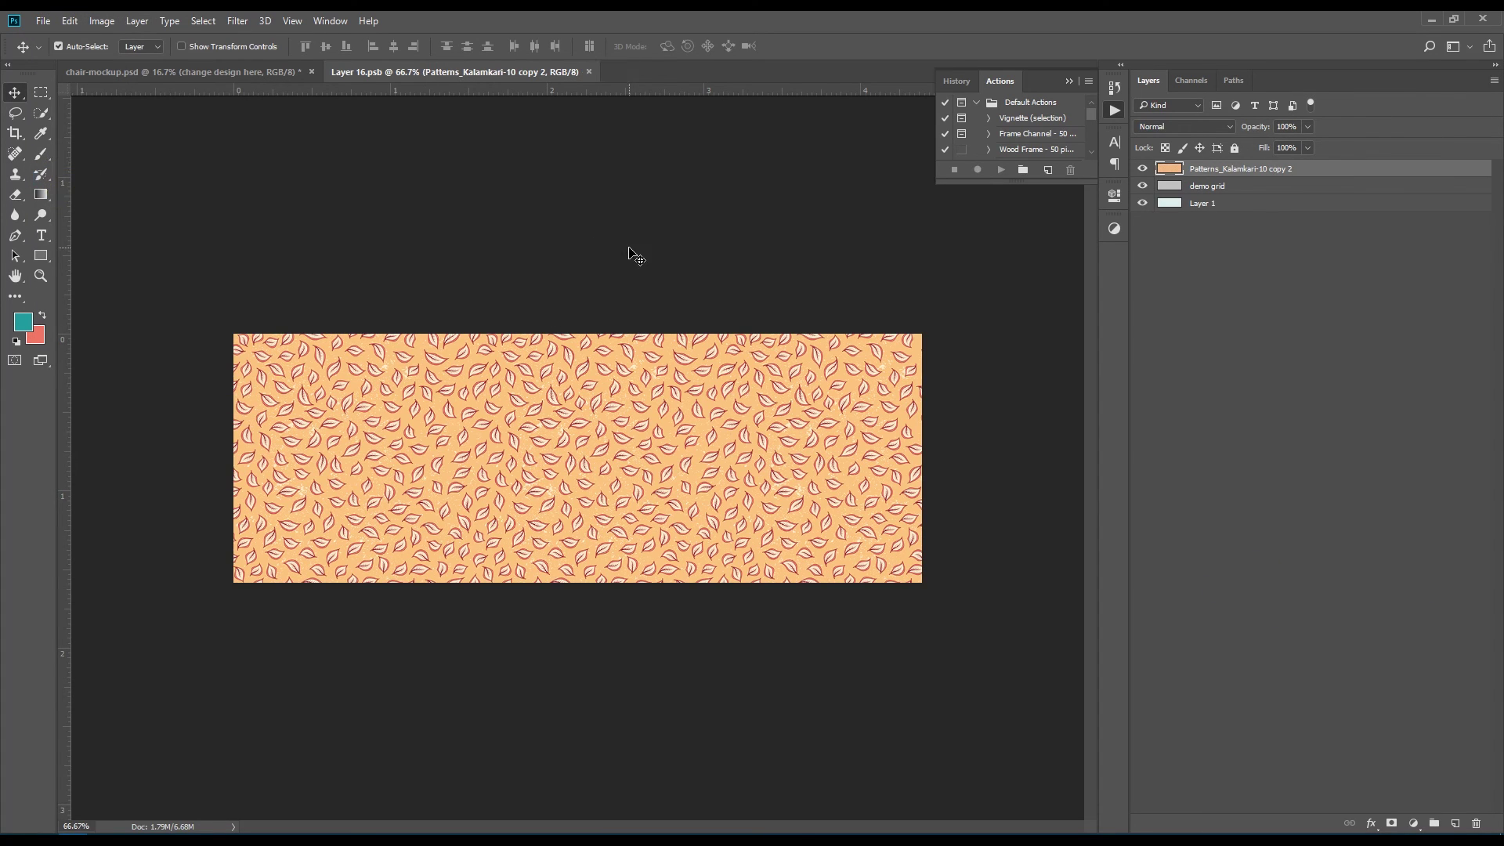
left_click(591, 72)
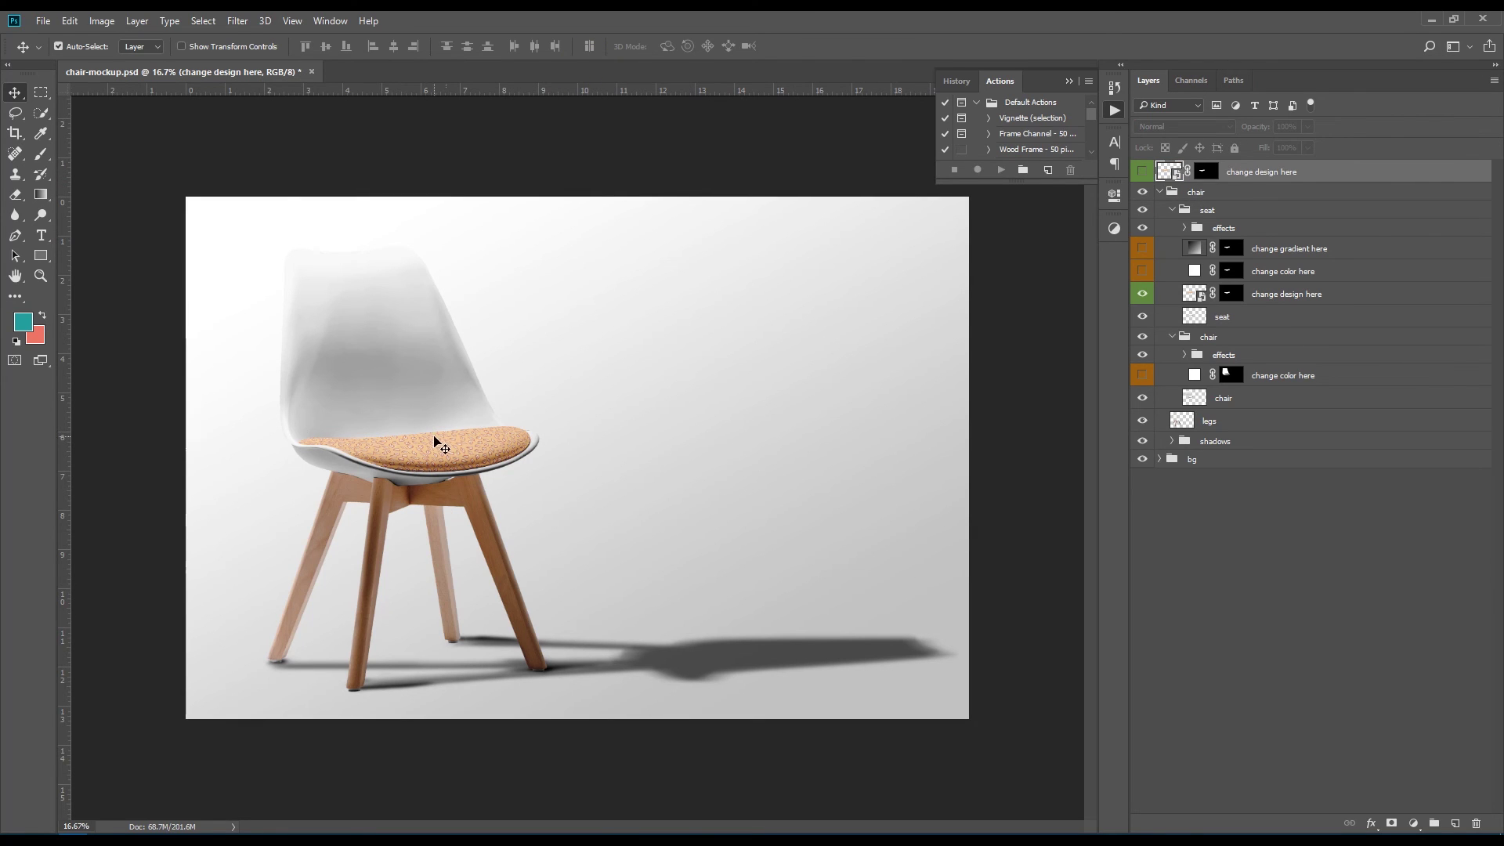
Set the chair shell's "change color here" fill to the coral background colour, f97d63, and show that layer
left_click(1194, 270)
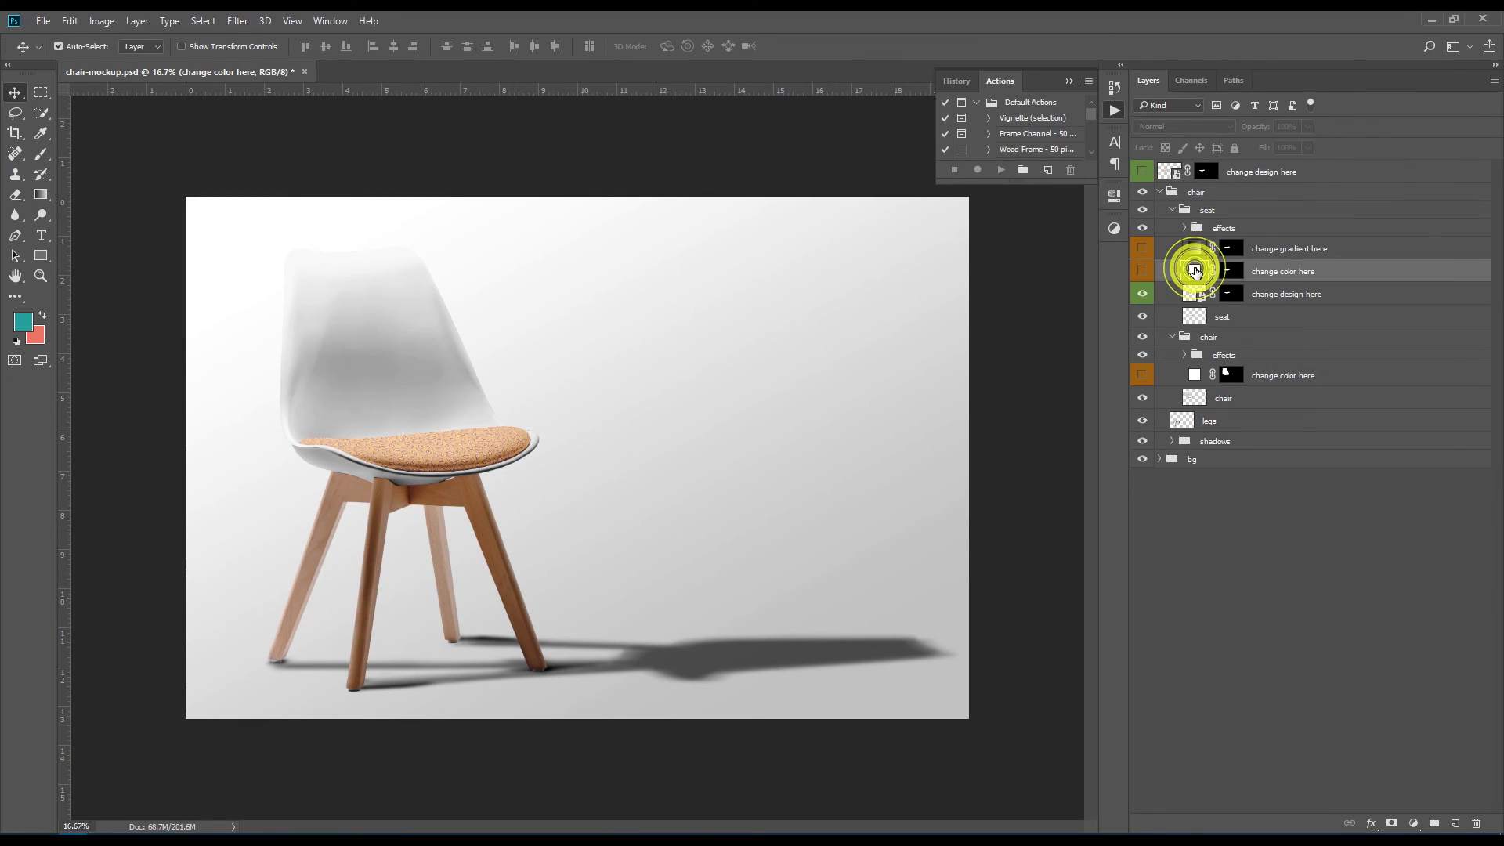
double_click(1194, 375)
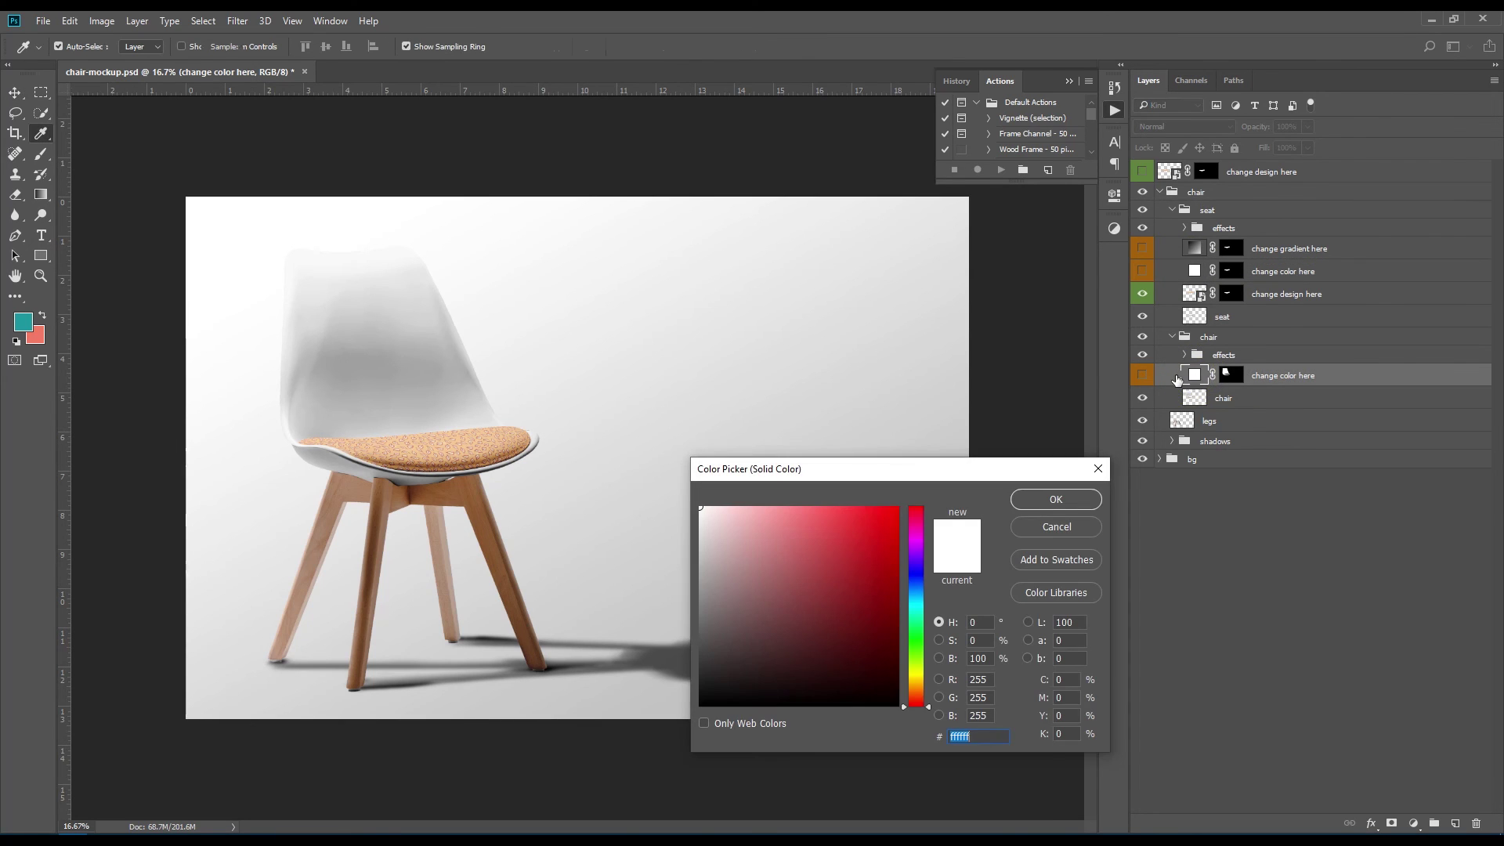
left_click(39, 336)
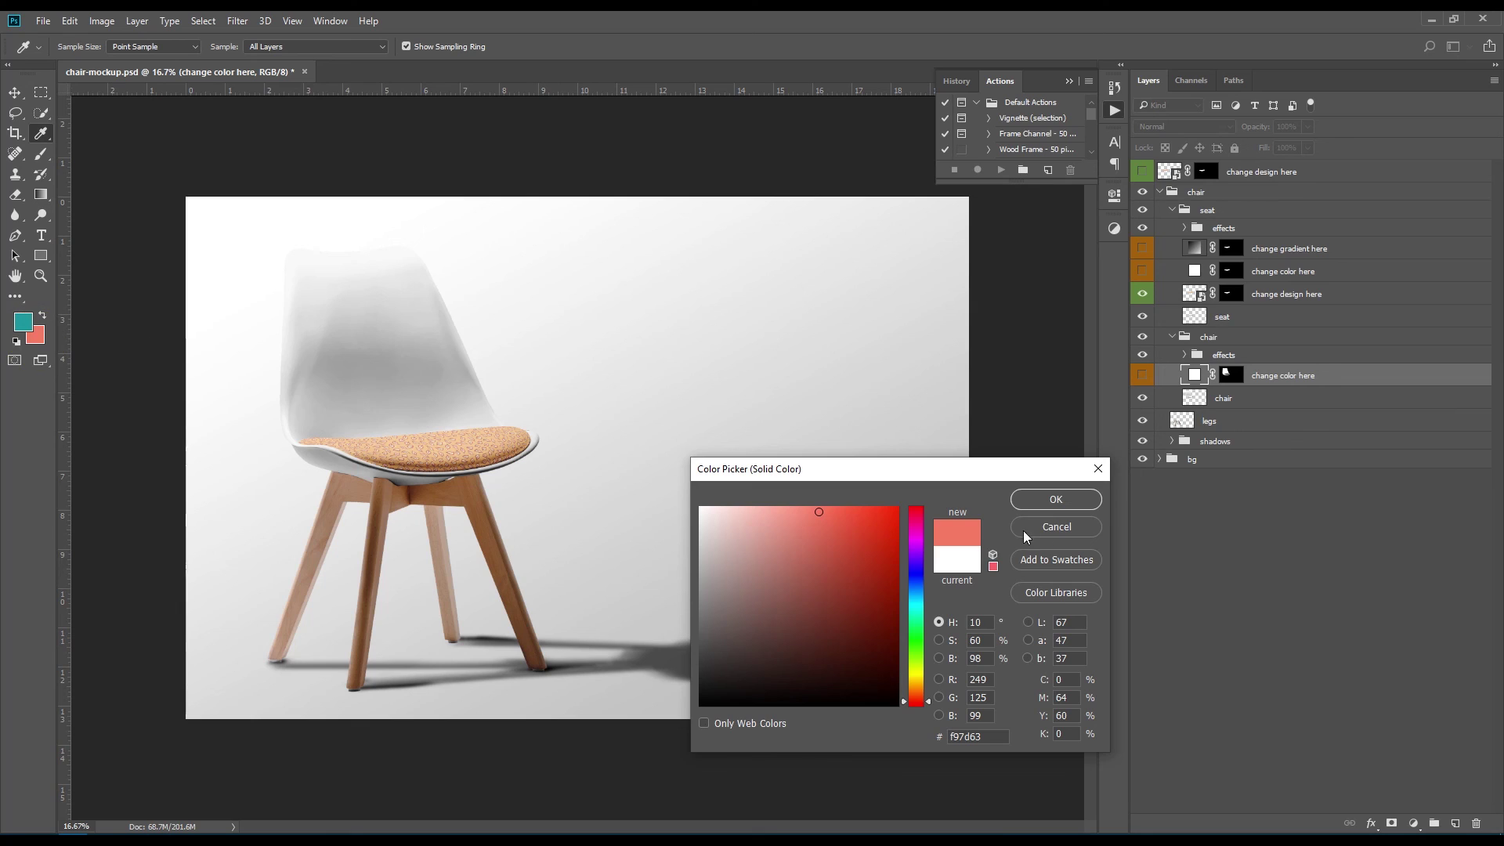
left_click(1069, 499)
left_click(1144, 376)
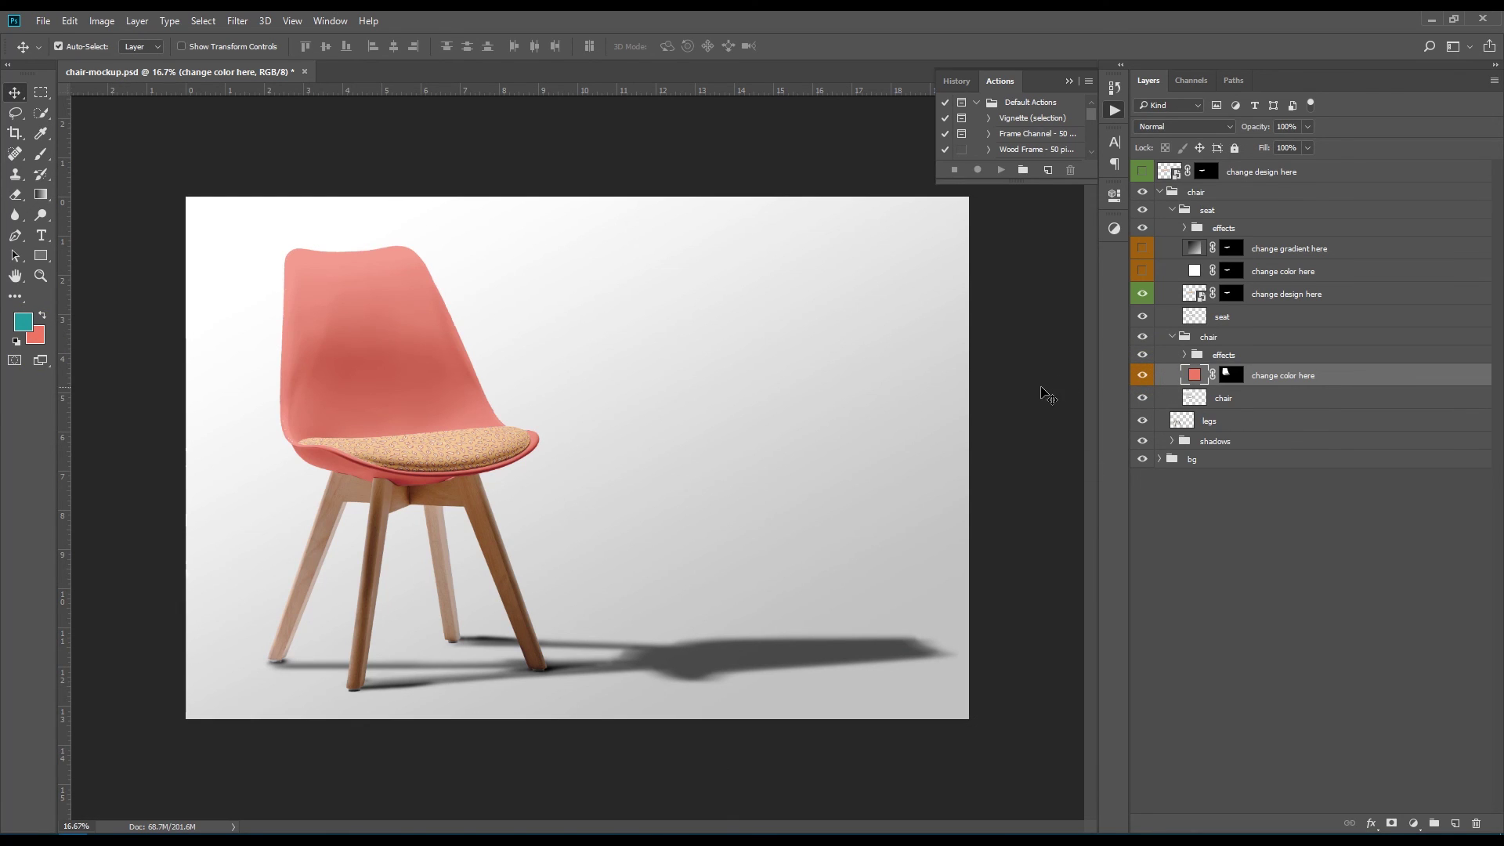
Switch the seat from its design layer to its "change color here" fill and set it to the teal foreground colour, 19939d
left_click(1141, 271)
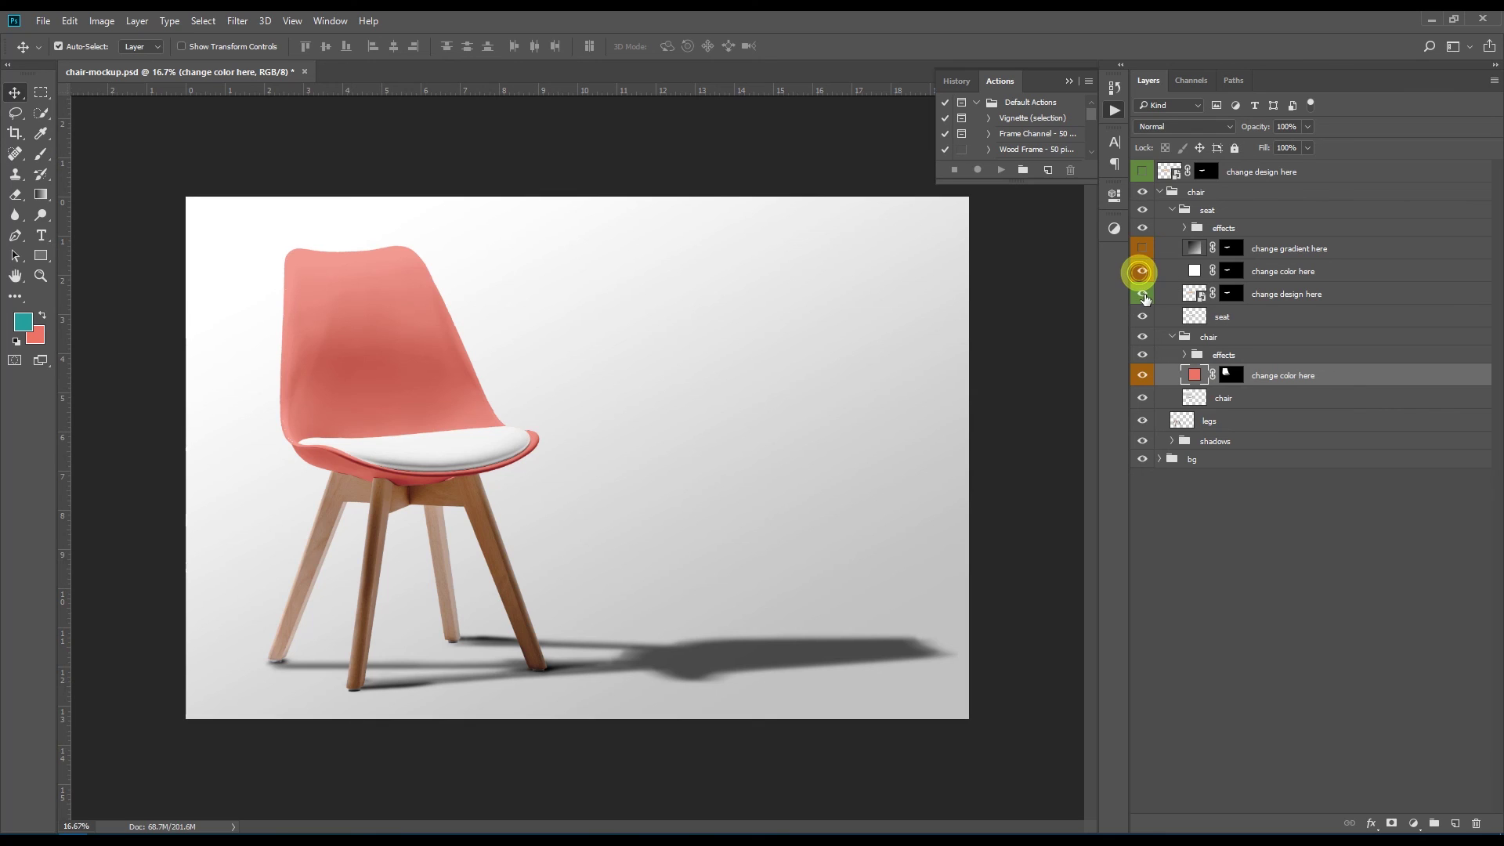
left_click(1142, 294)
left_click(1194, 271)
double_click(1194, 271)
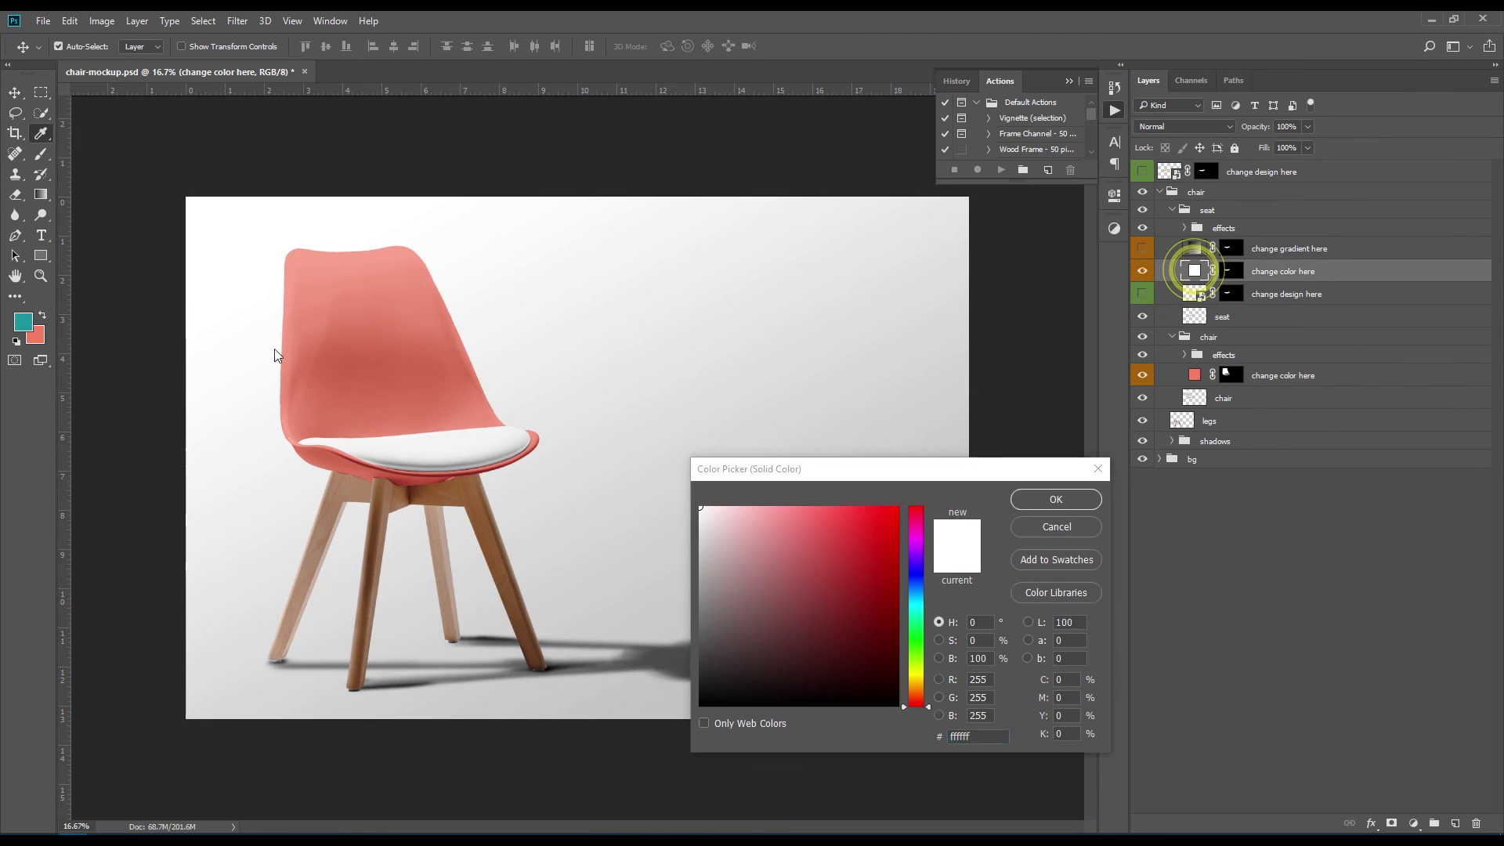
left_click(24, 321)
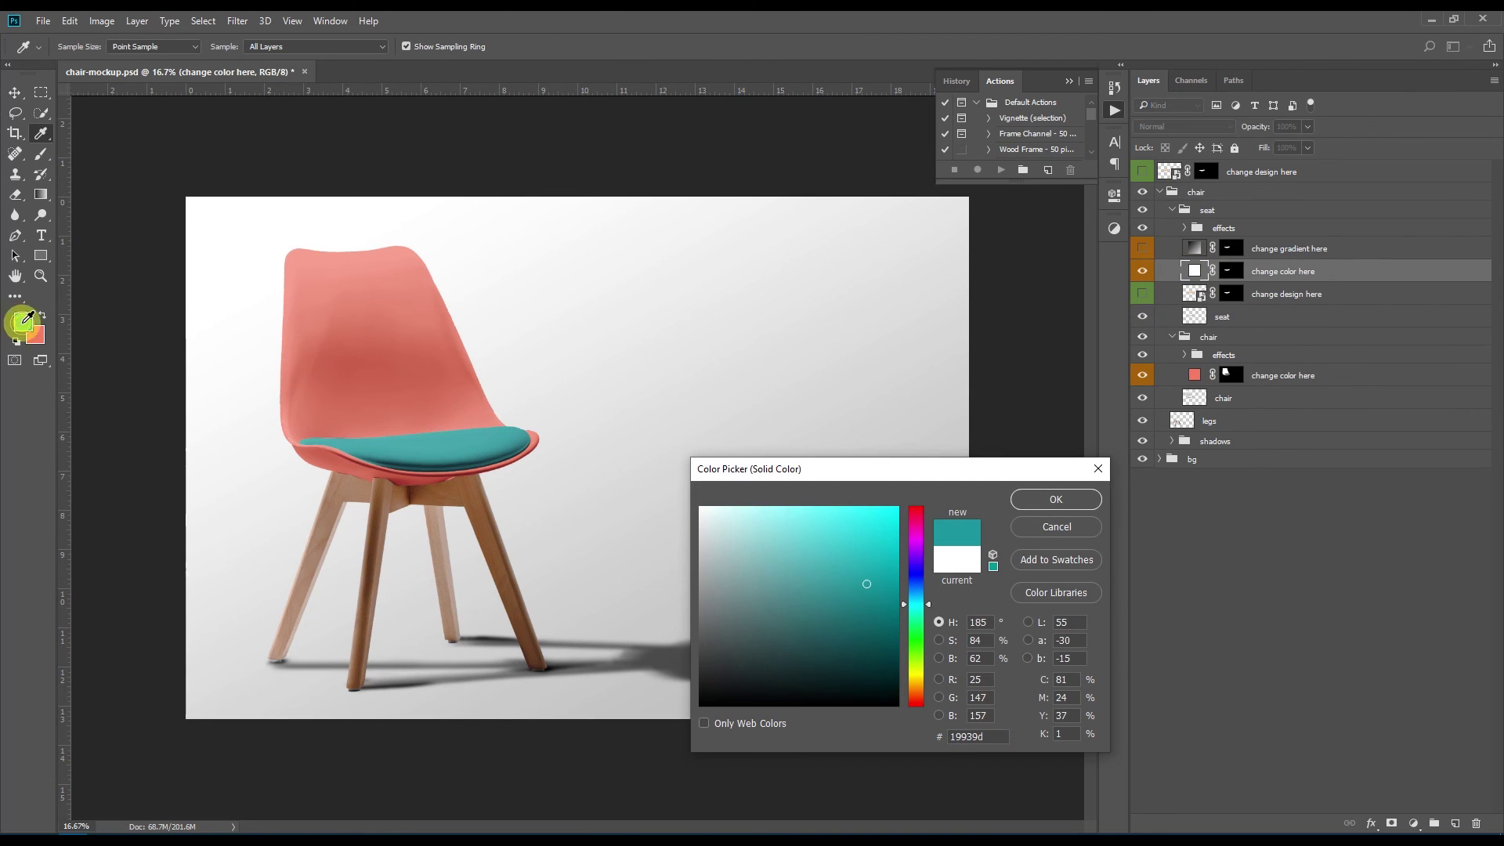
left_click(1067, 502)
Switch the seat to its "change gradient here" layer and apply the Foreground to Background preset, teal to coral
left_click(1143, 248)
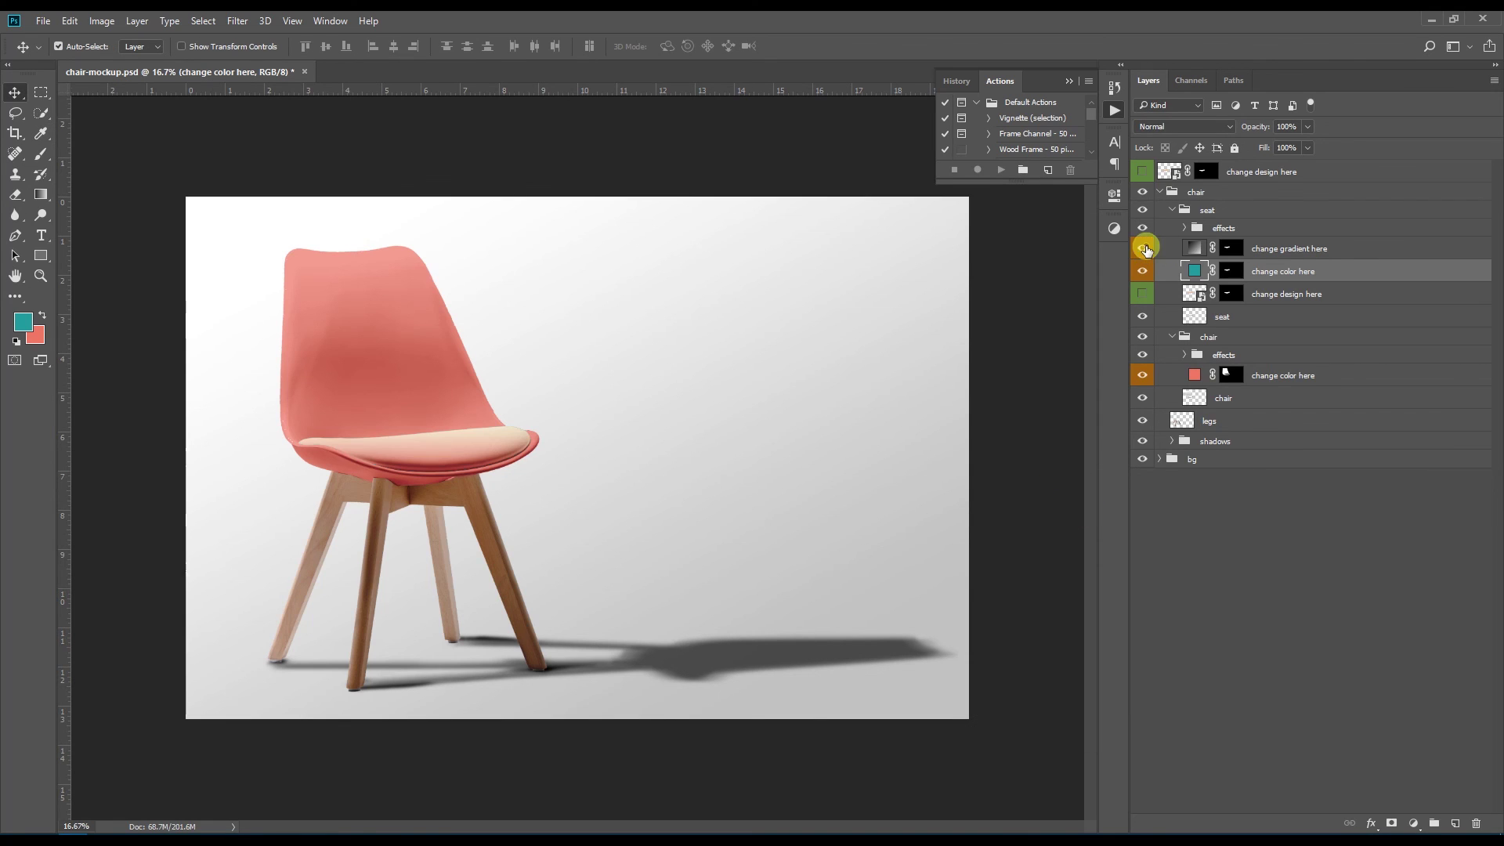
left_click(1142, 271)
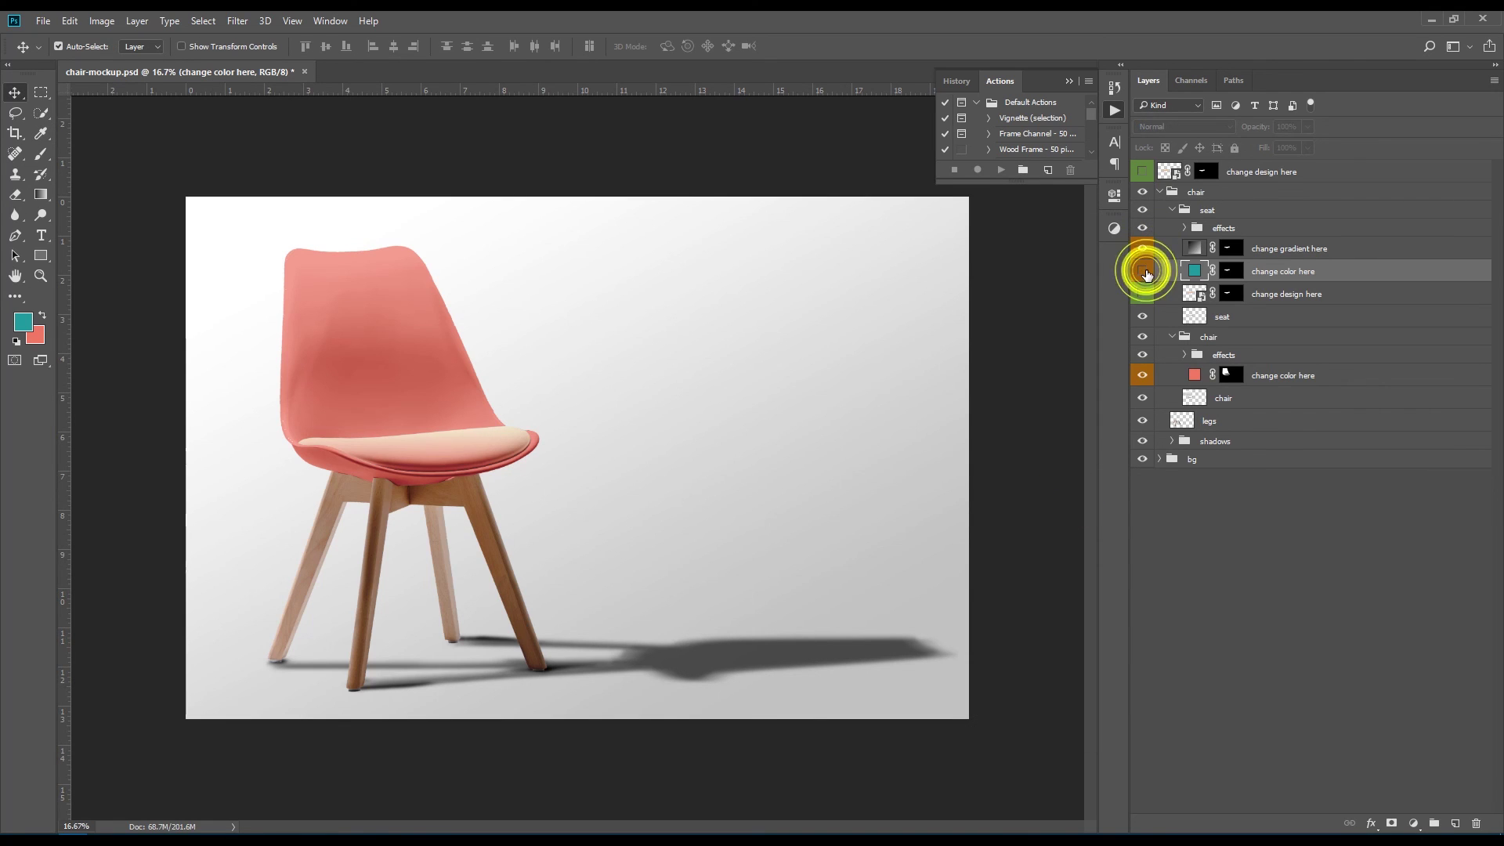
double_click(1194, 248)
left_click(322, 302)
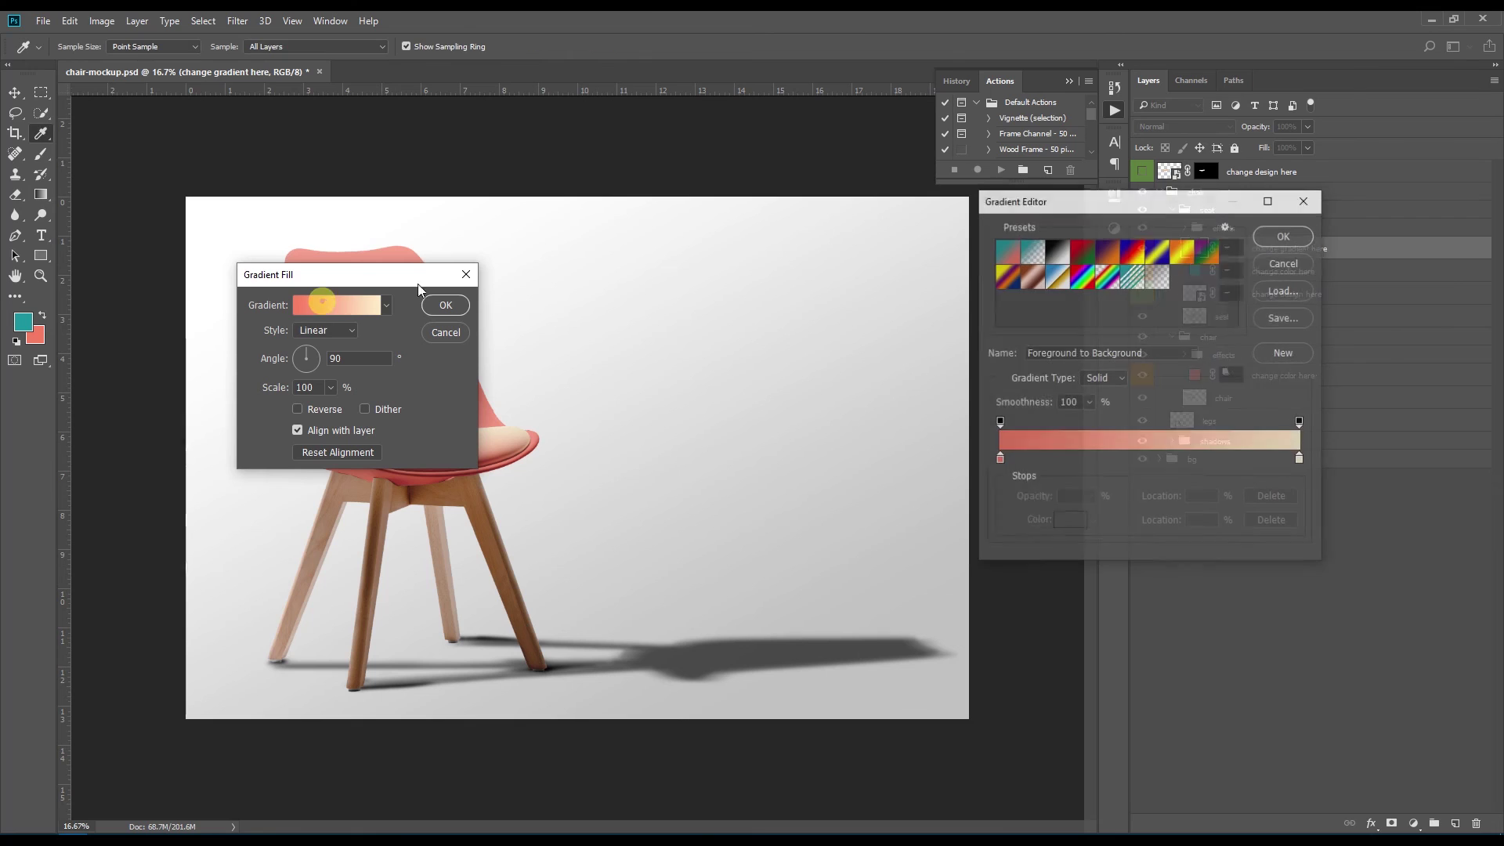
left_click(1006, 250)
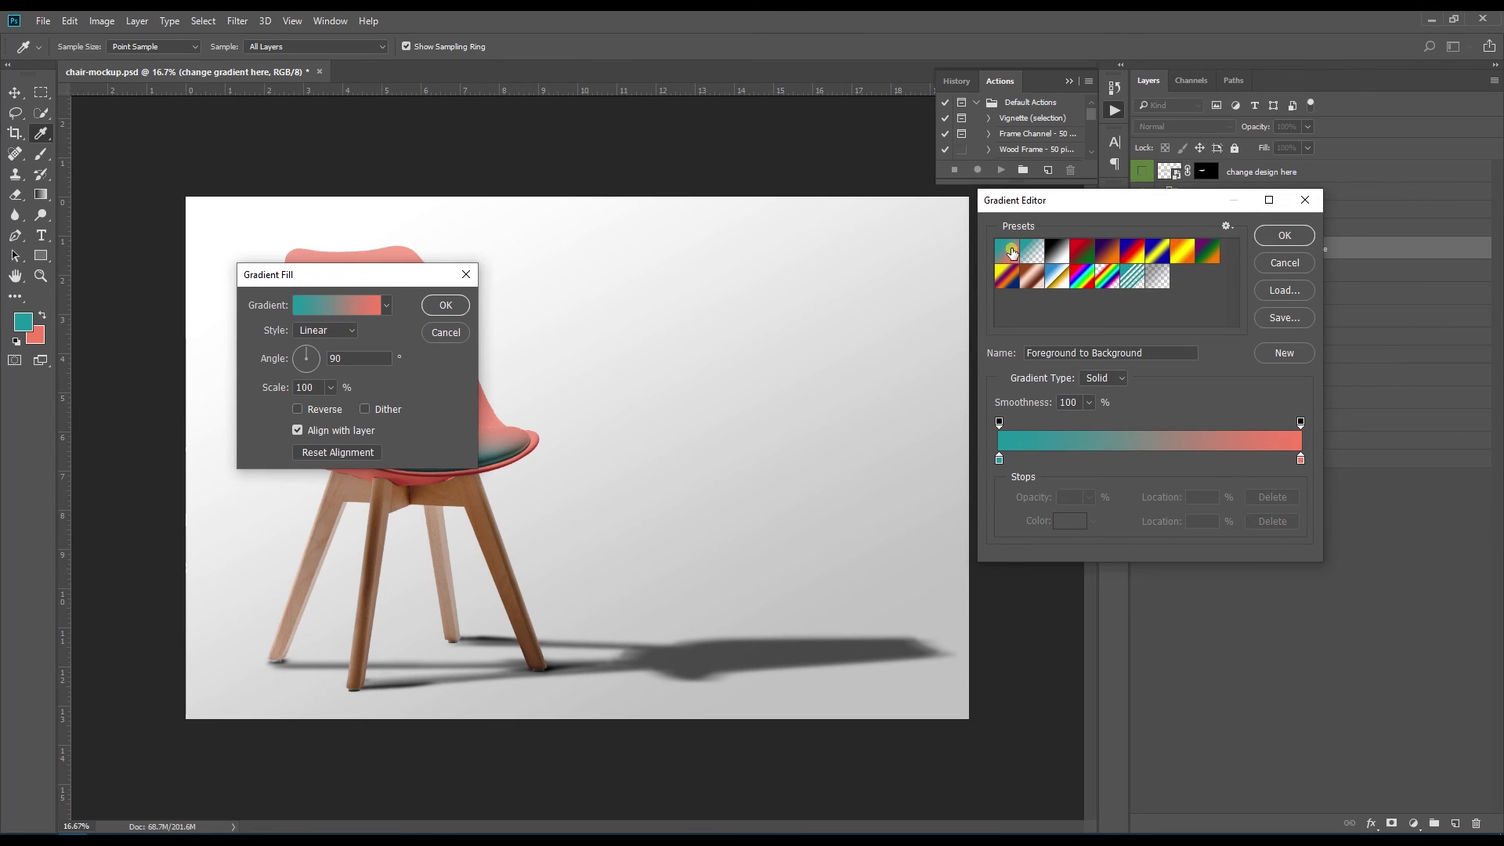
left_click(1287, 234)
left_click(443, 306)
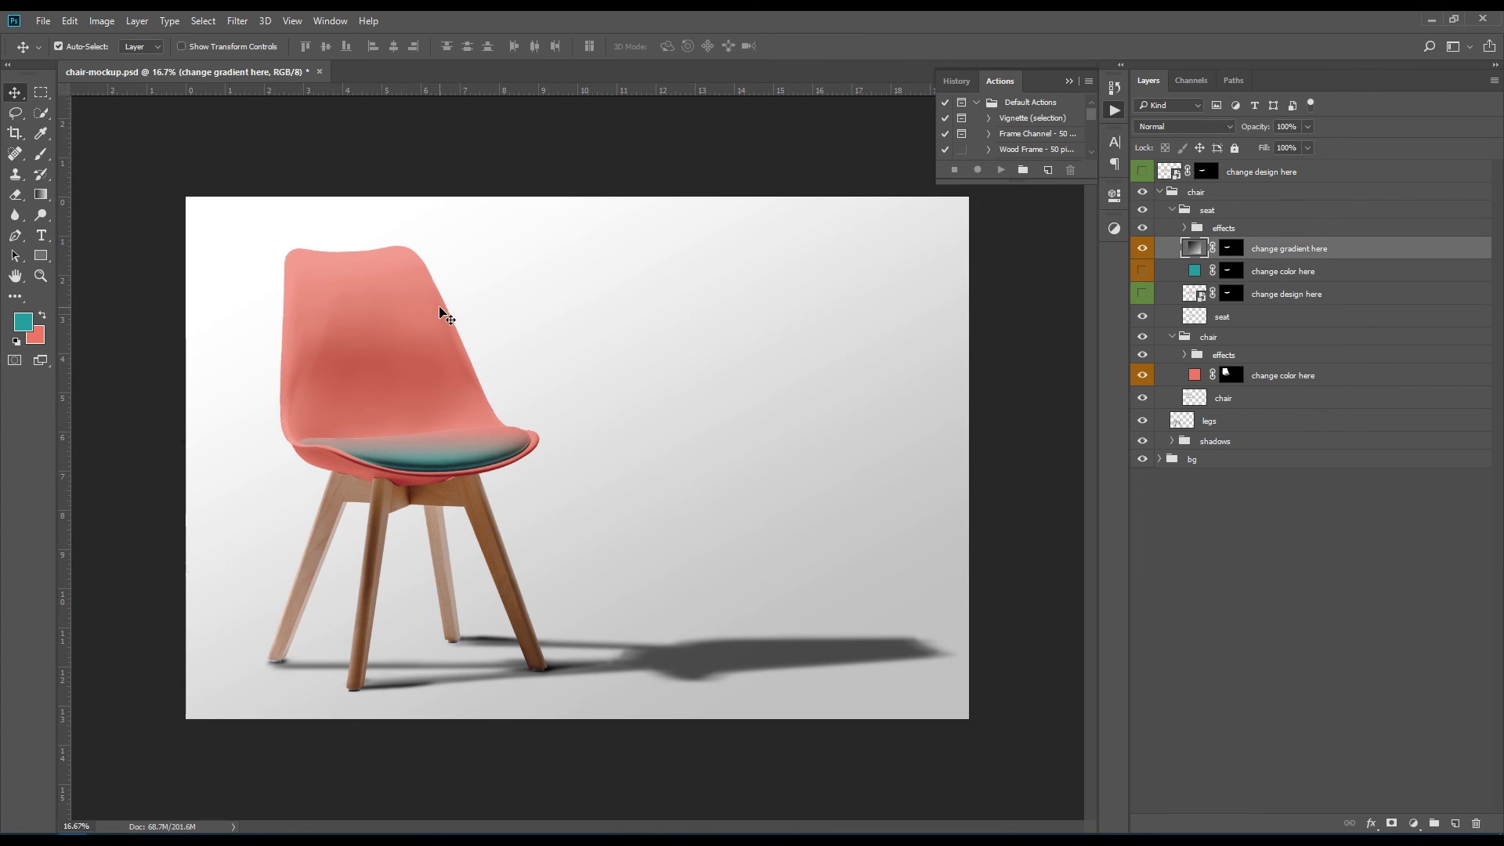
Show the seat's "change design here" layer and hide its "change gradient here" layer
left_click(1174, 210)
left_click(1172, 210)
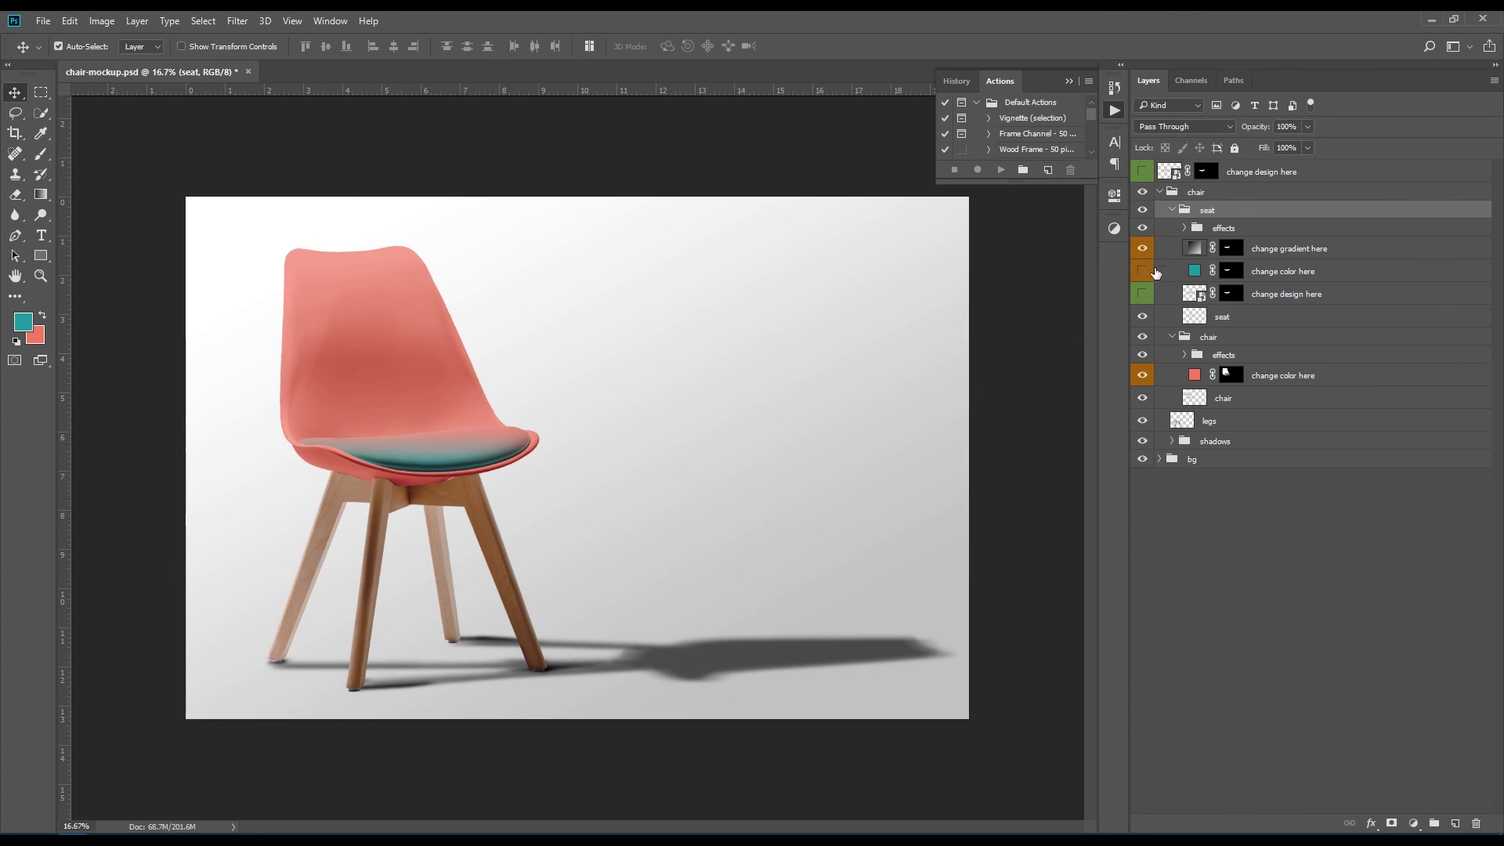
left_click(1142, 295)
left_click(1143, 247)
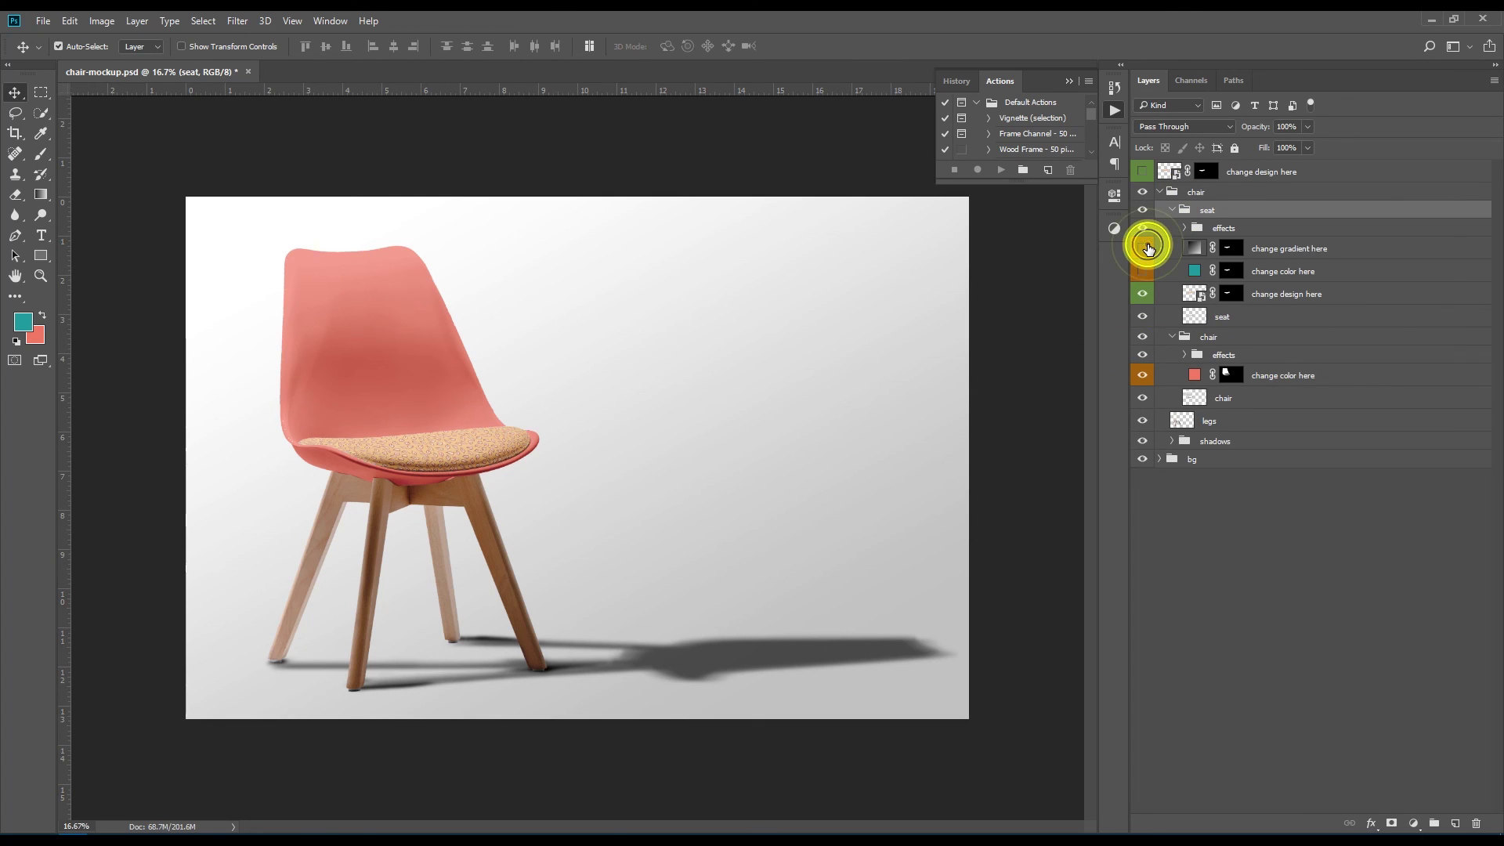
Collapse the seat, shell and main chair groups and save chair-mockup.psd
left_click(1173, 210)
left_click(1170, 228)
left_click(1160, 192)
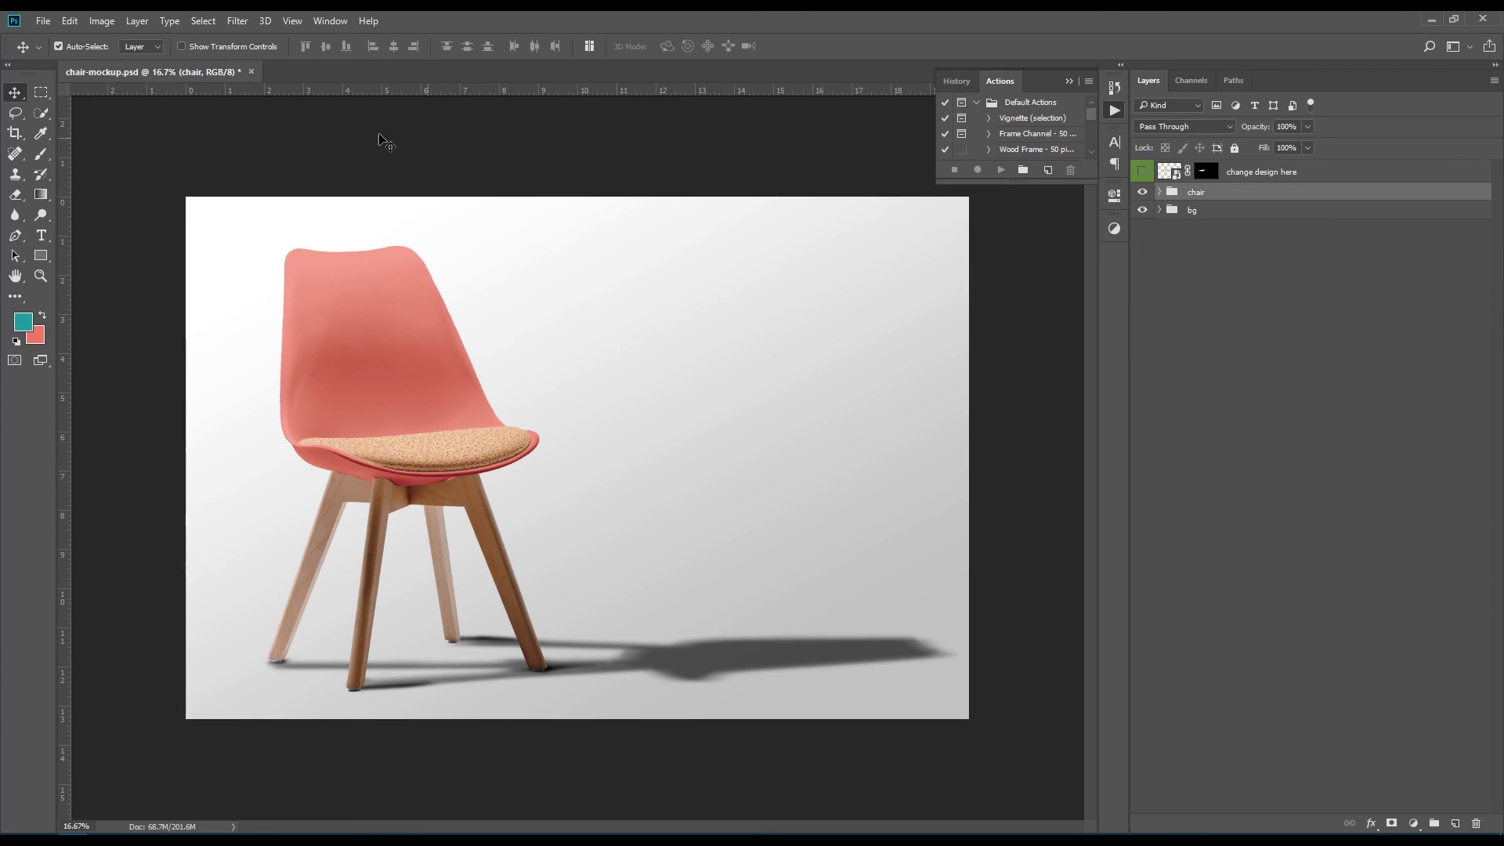
left_click(43, 21)
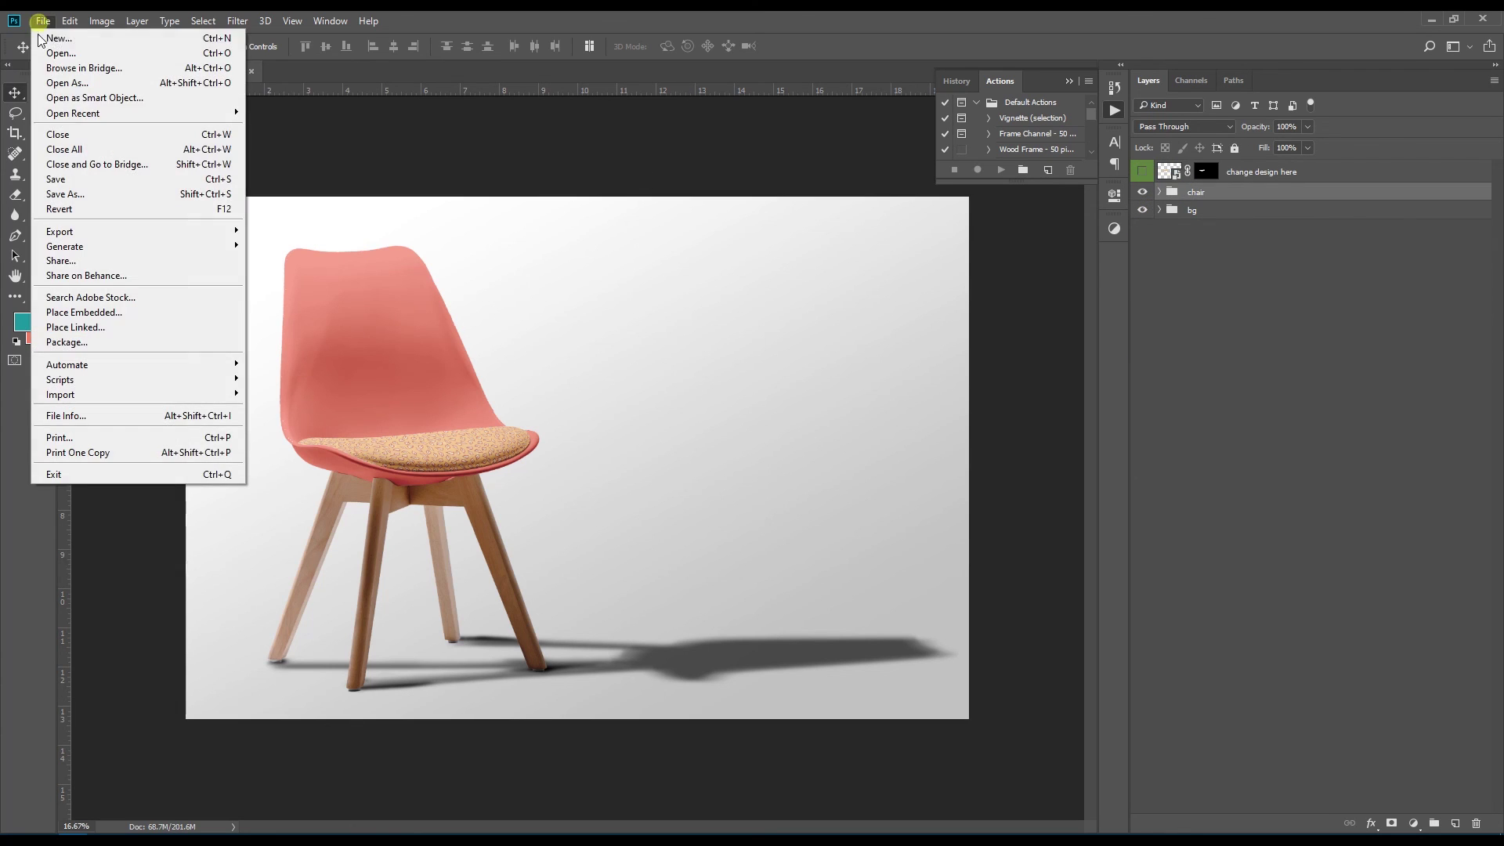
left_click(72, 183)
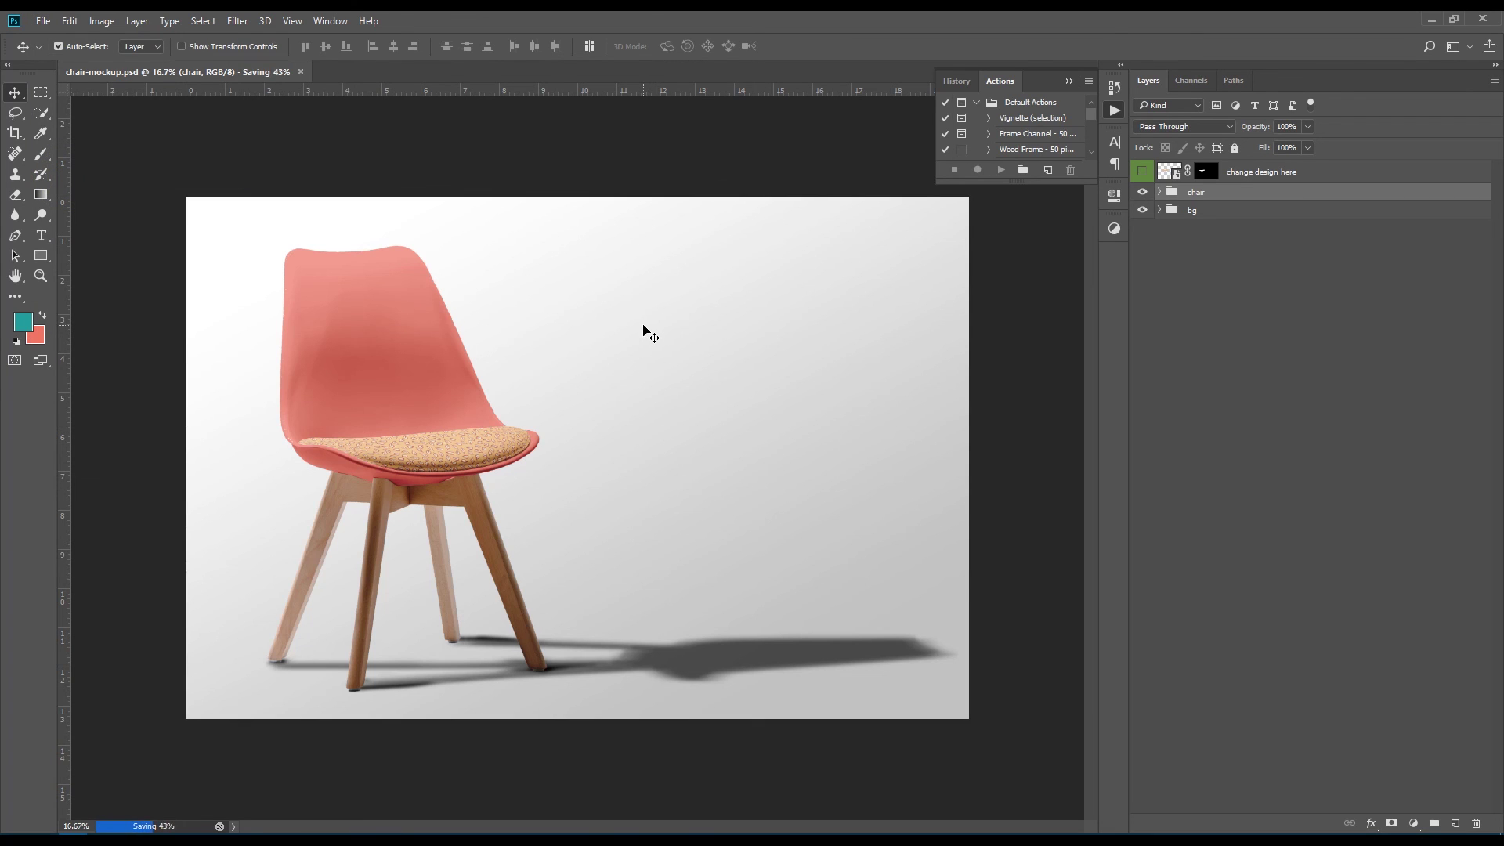
Preview the chair without its bg group, restore the background, and close chair-mockup.psd with its changes saved
left_click(1142, 210)
left_click(1142, 210)
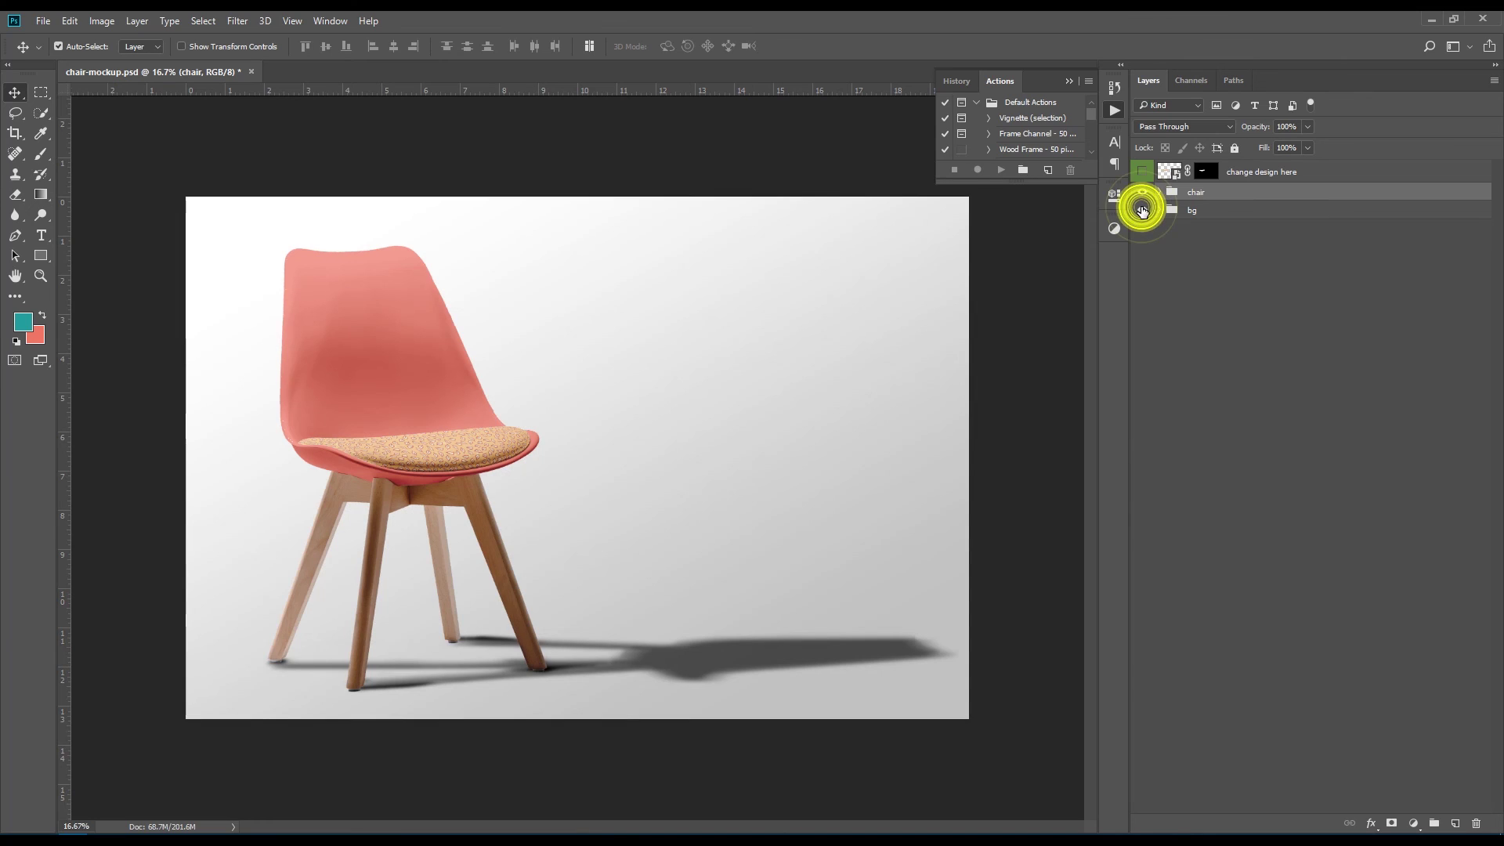
left_click(252, 72)
left_click(688, 329)
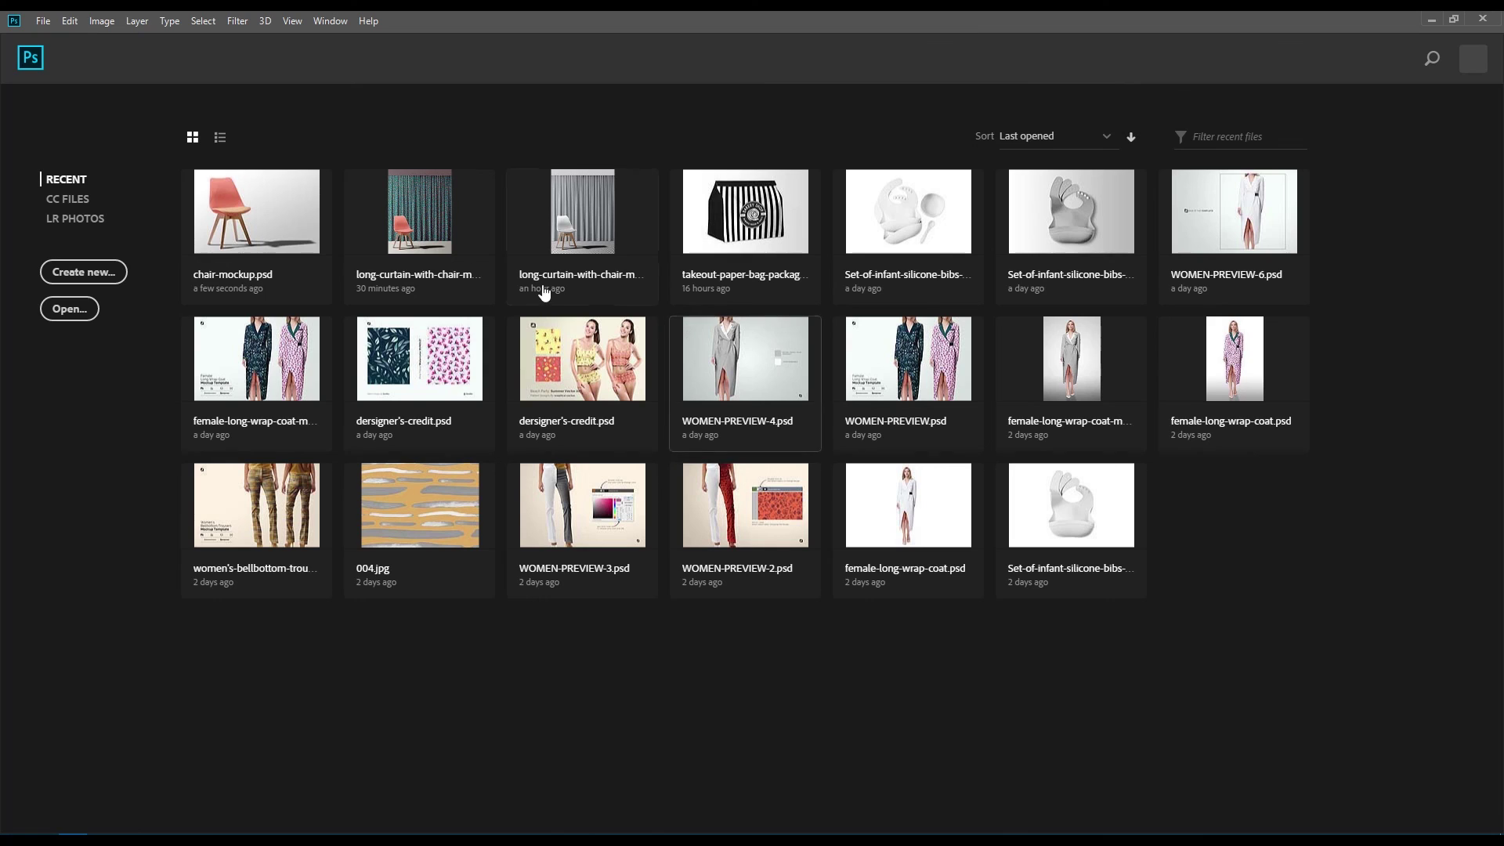
Open the recent coloured long-curtain-with-chair-mockup.psd, expand its main group, and compare the scene with the chair group hidden and shown
left_click(413, 213)
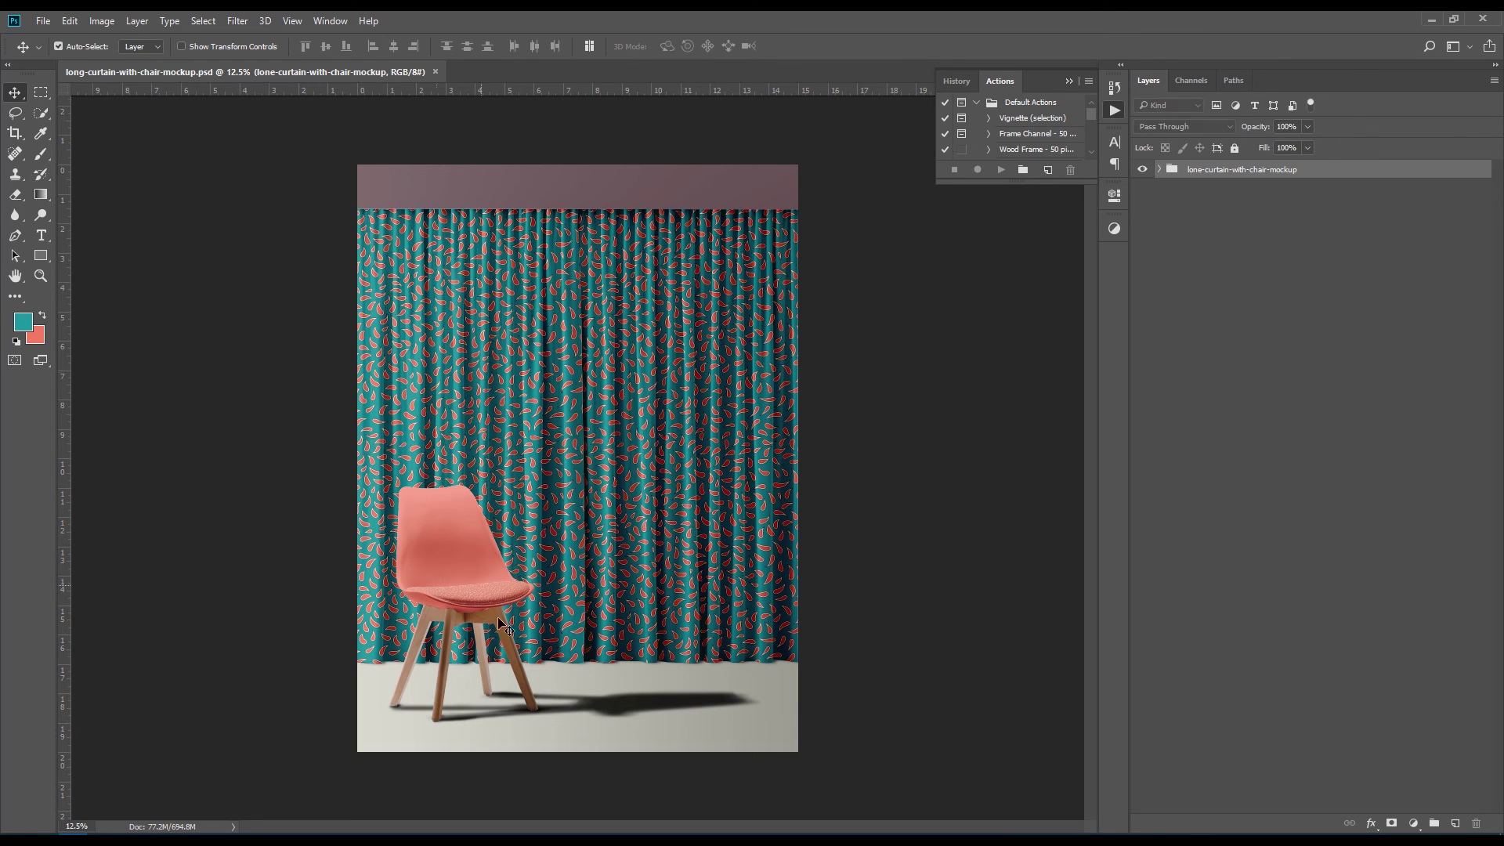
left_click(1160, 170)
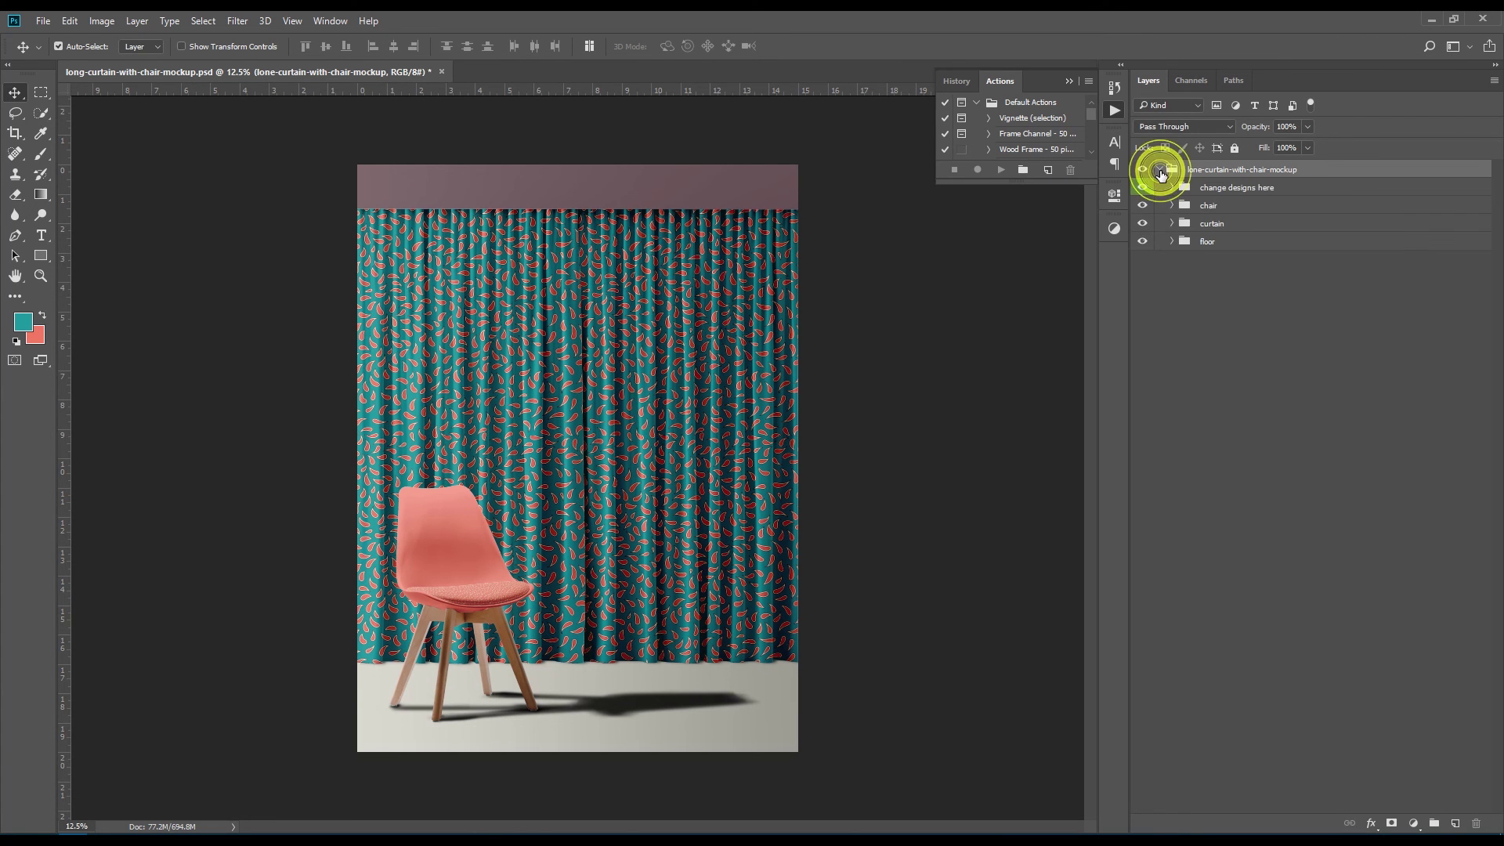
left_click(1145, 207)
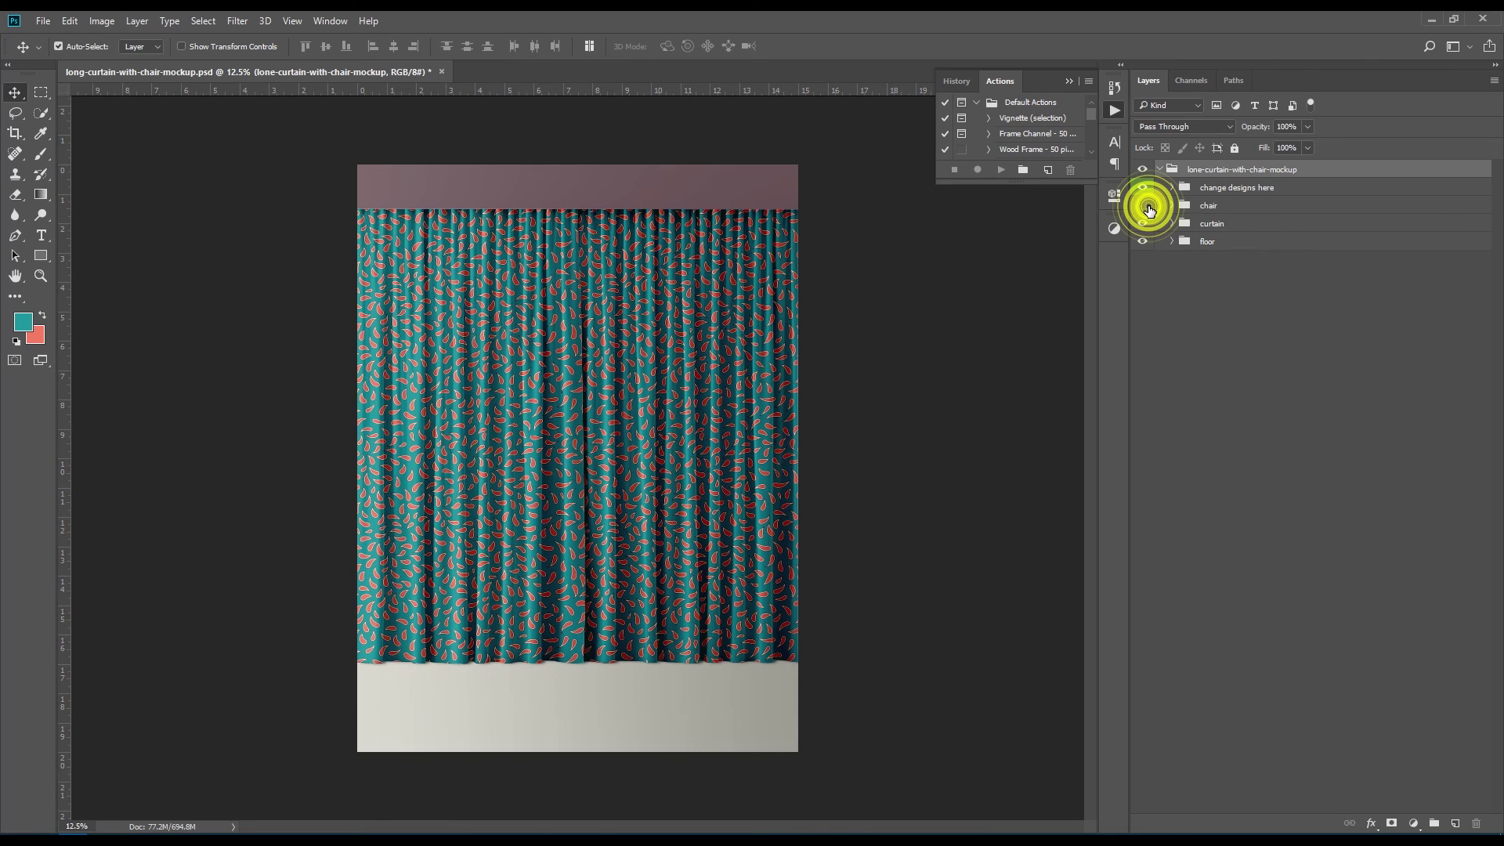
left_click(1144, 206)
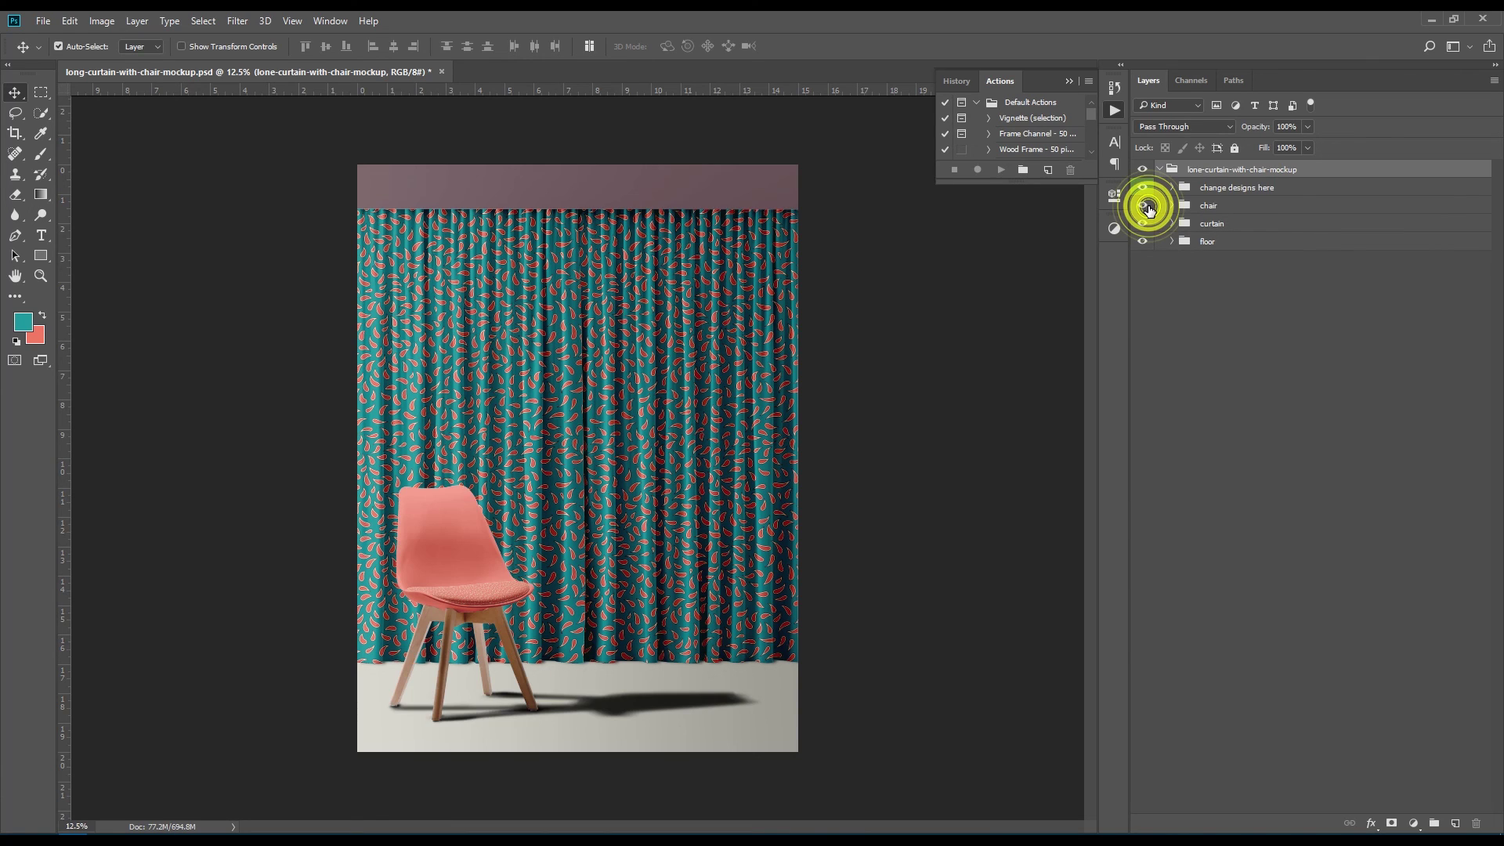
left_click(1146, 207)
left_click(1145, 207)
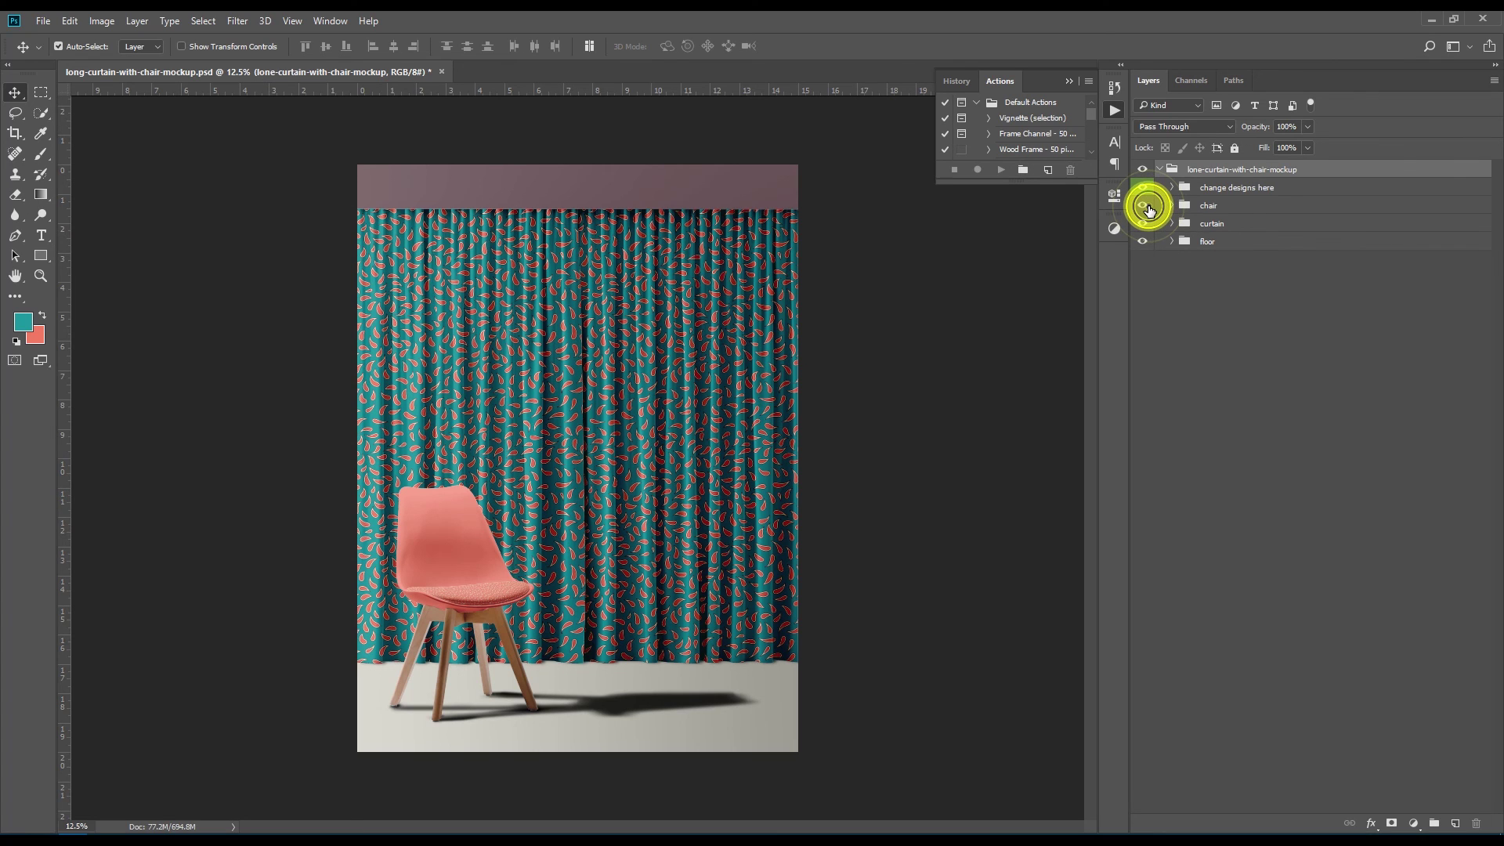
Close long-curtain-with-chair-mockup.psd and save its changes
left_click(442, 70)
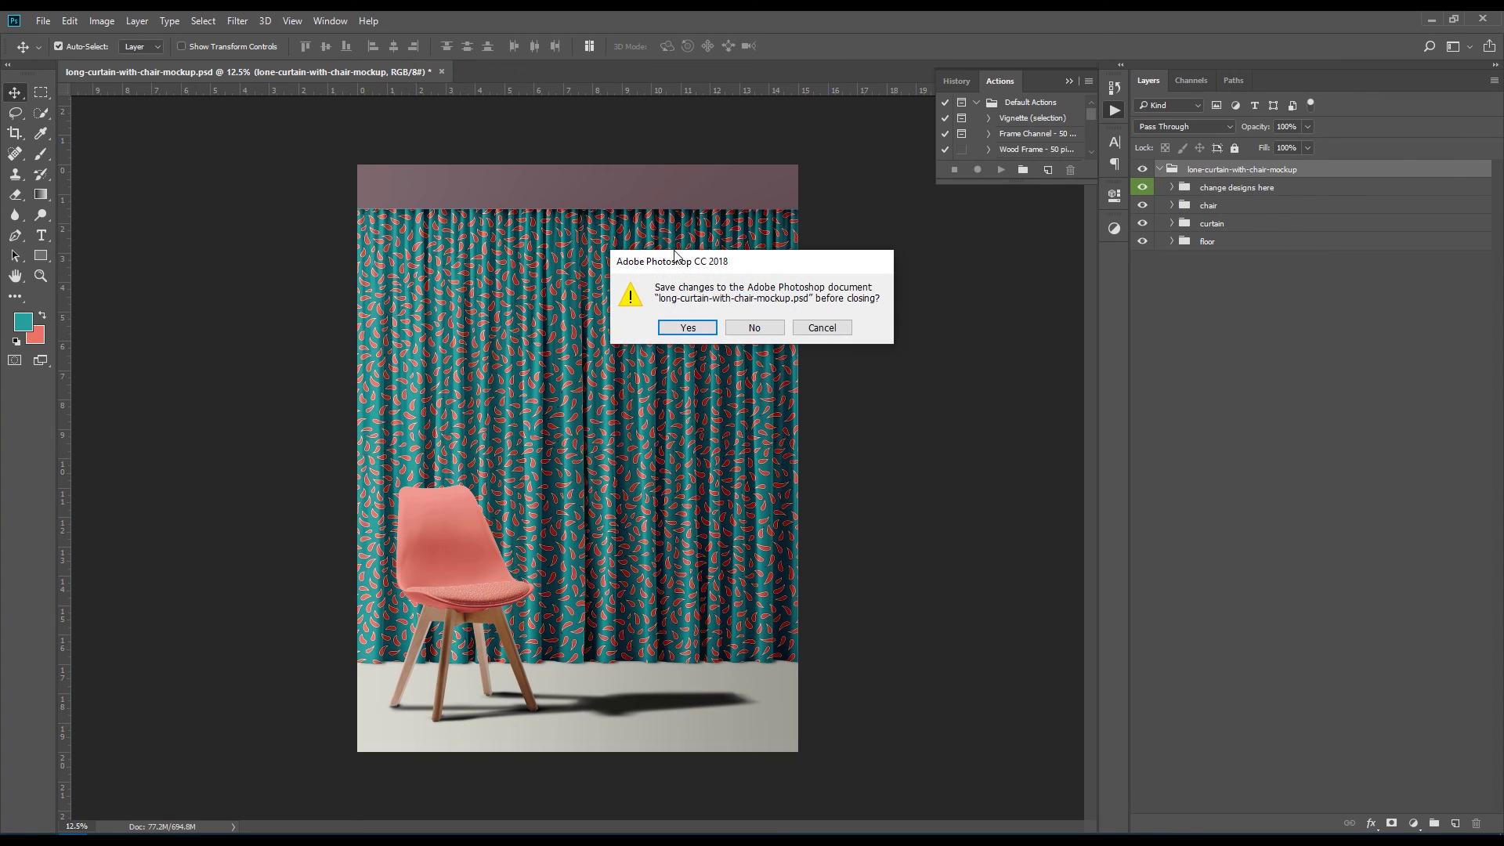
left_click(687, 327)
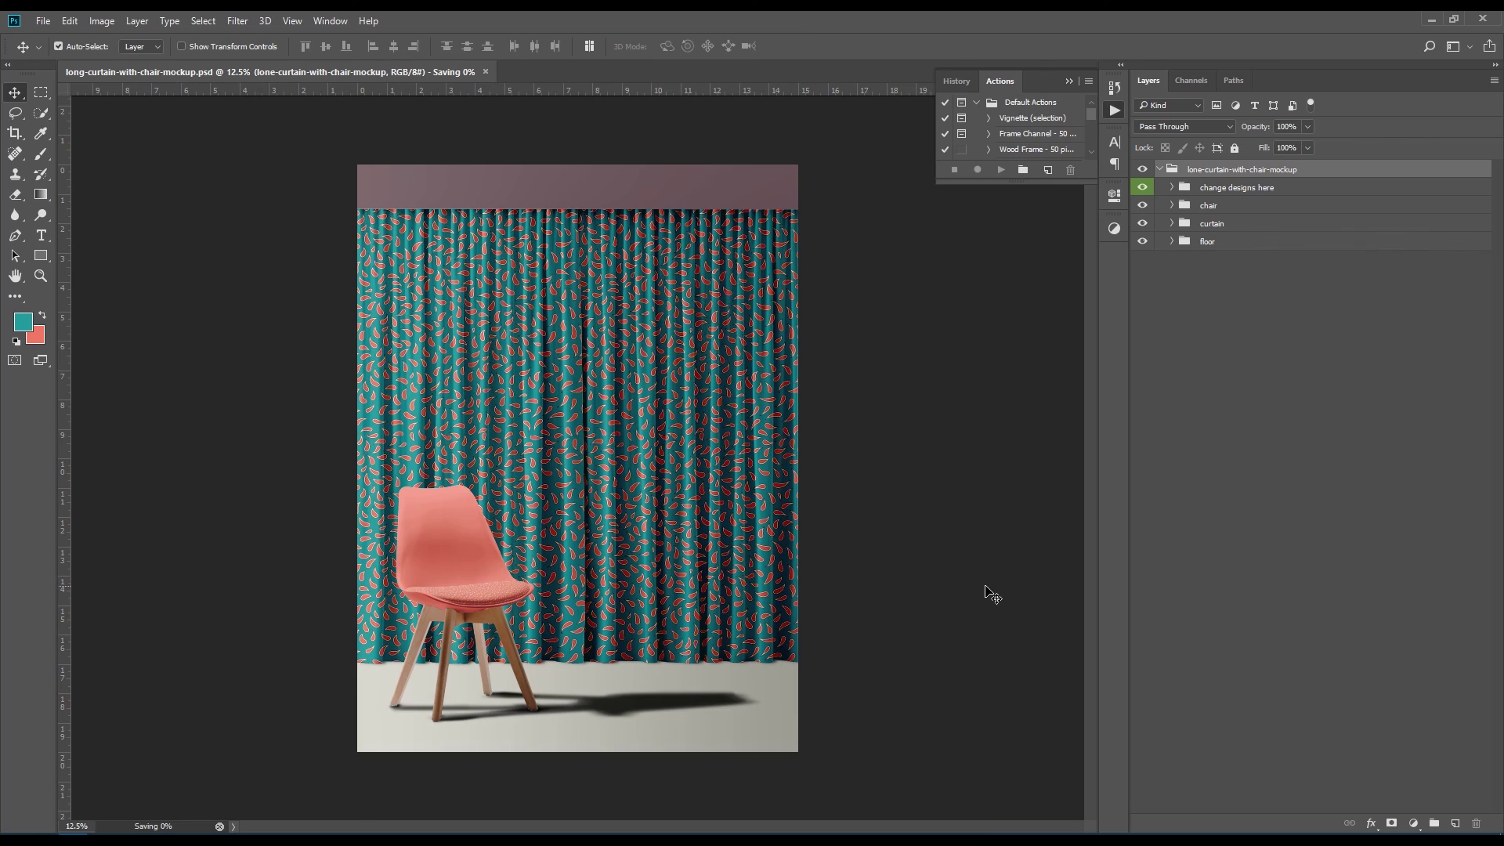